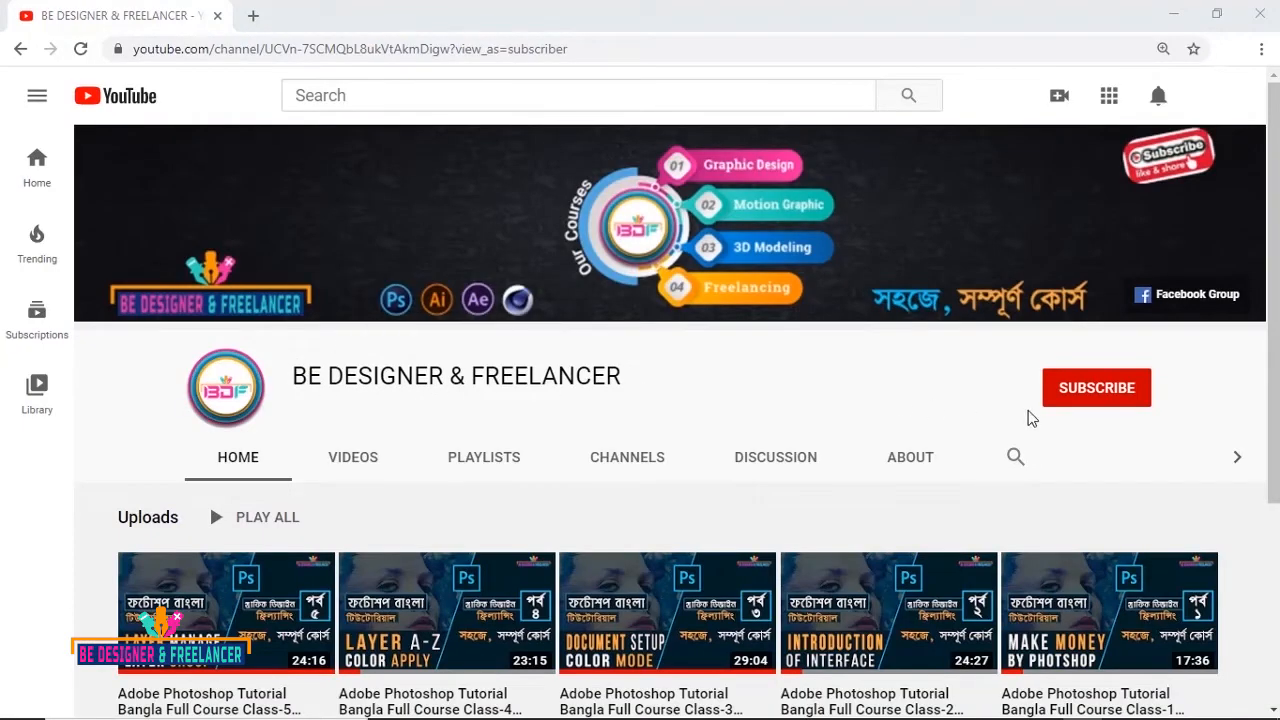
Subscribe to the BE DESIGNER & FREELANCER channel and set its notifications to All.
{"action": "left_click", "coordinate": [1091, 398]}
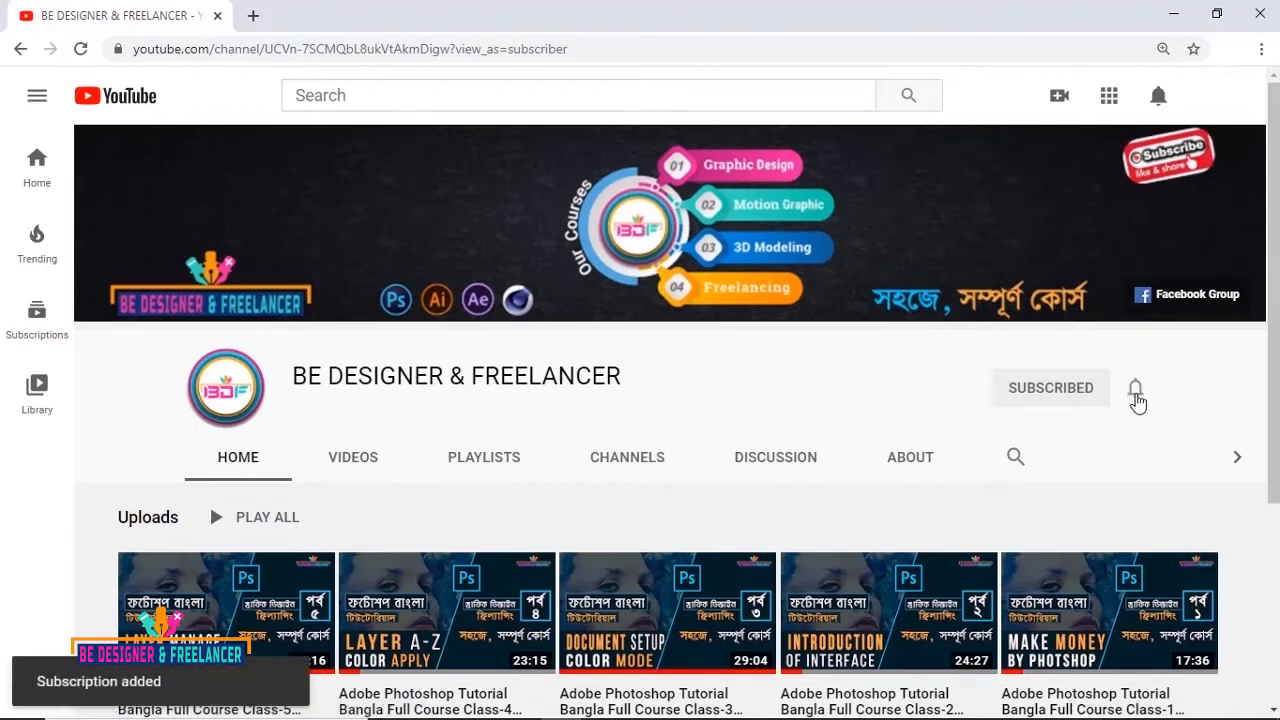
{"action": "left_click", "coordinate": [1136, 398]}
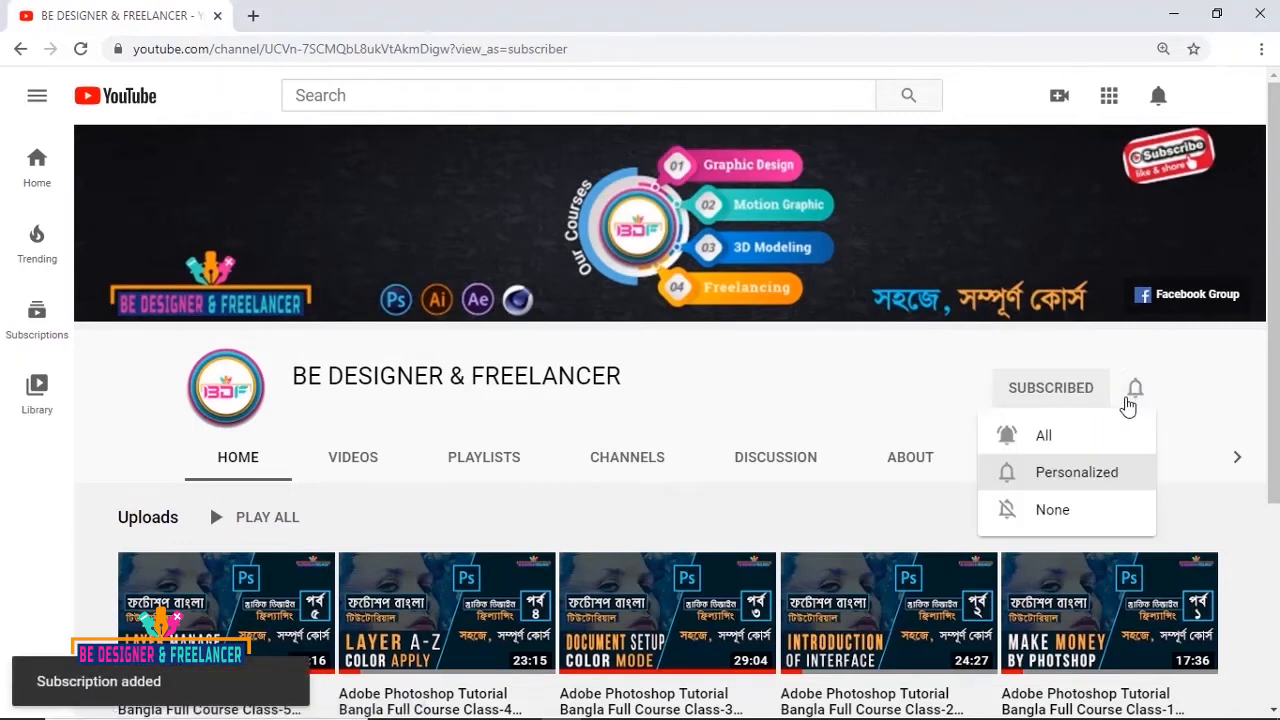
{"action": "left_click", "coordinate": [1063, 434]}
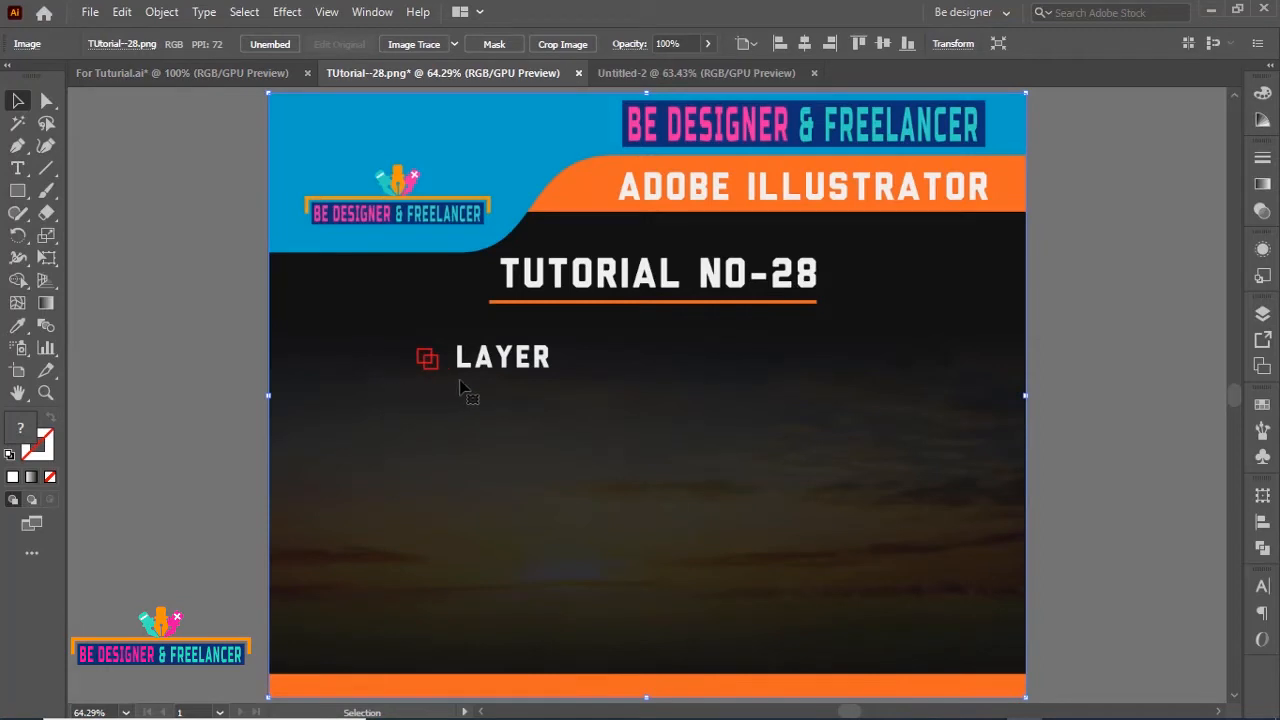
Switch to the blank Untitled-2 document in Illustrator and view its layer list.
{"action": "key", "text": "ctrl+Tab"}
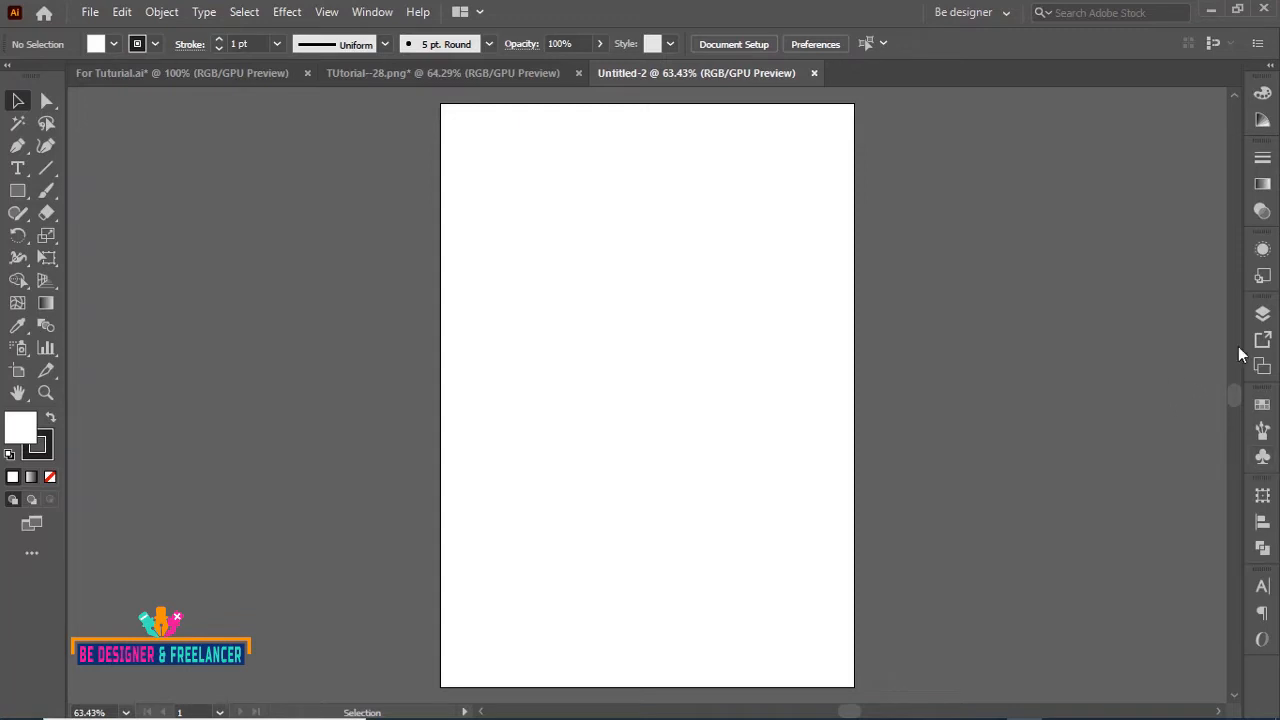
{"action": "left_click", "coordinate": [1262, 318]}
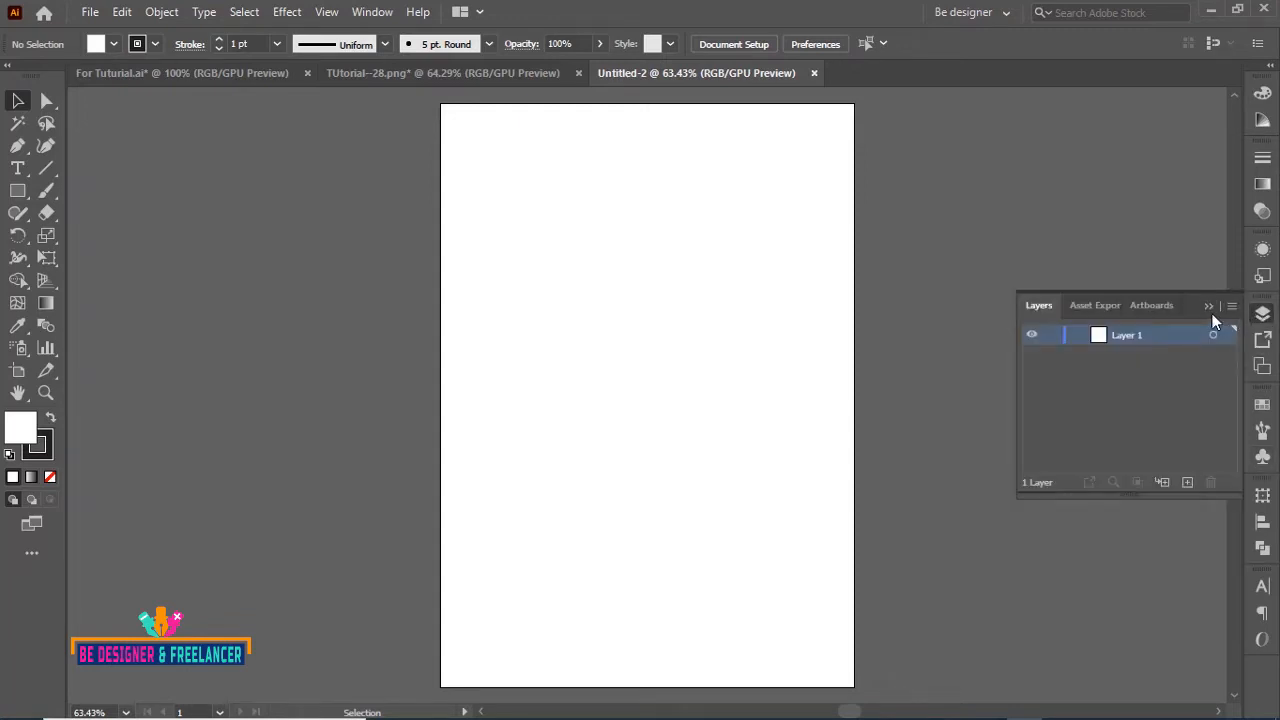
{"action": "left_click", "coordinate": [1263, 318]}
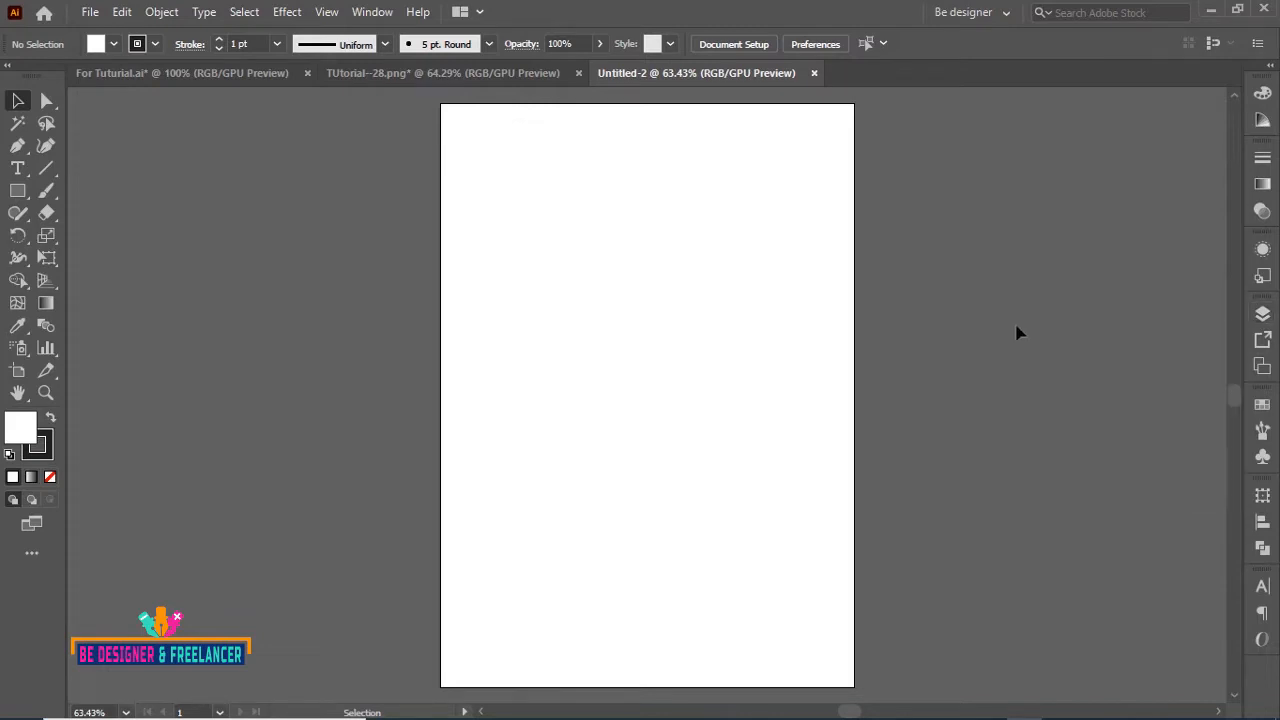
{"action": "left_click", "coordinate": [375, 14]}
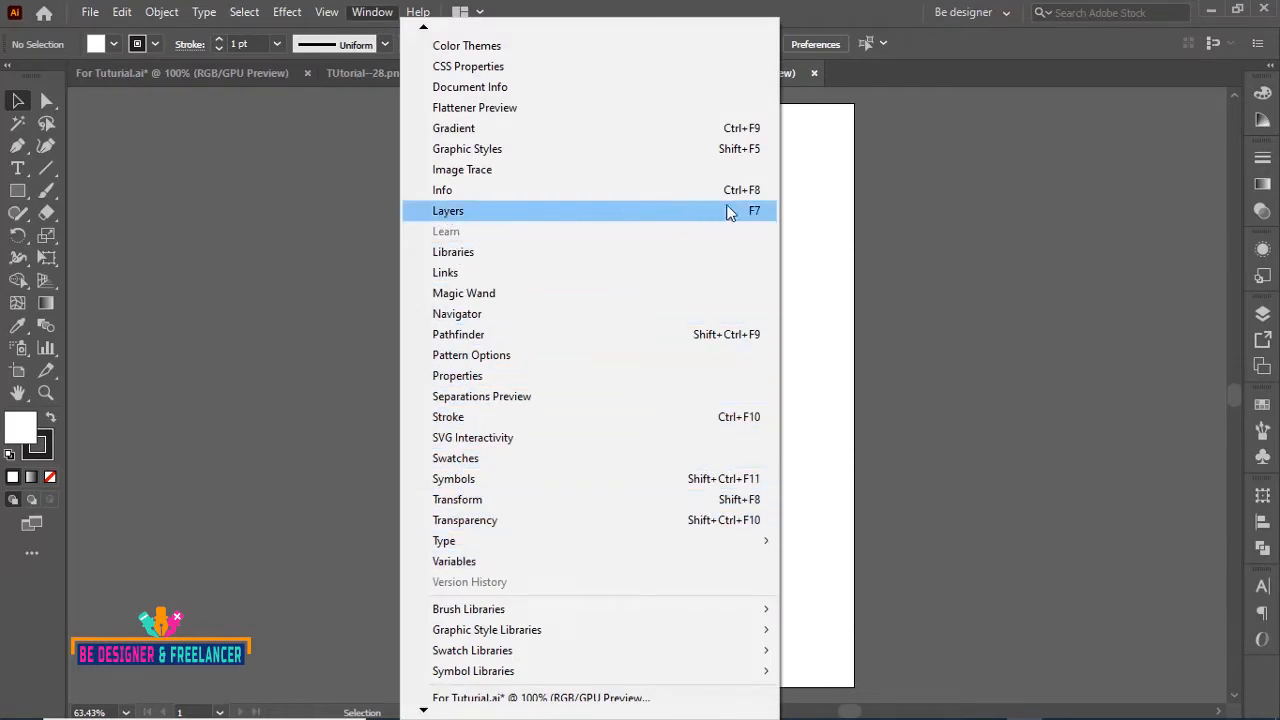
{"action": "left_click", "coordinate": [452, 216]}
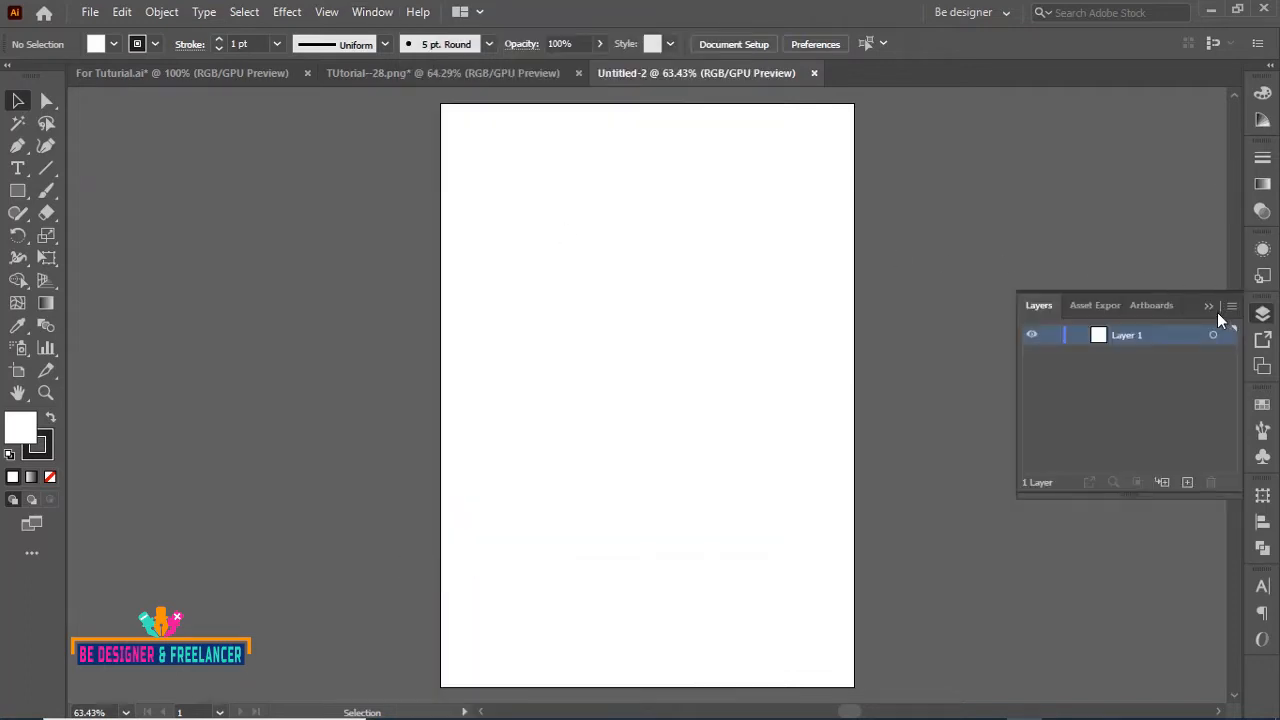
{"action": "left_click", "coordinate": [1209, 305]}
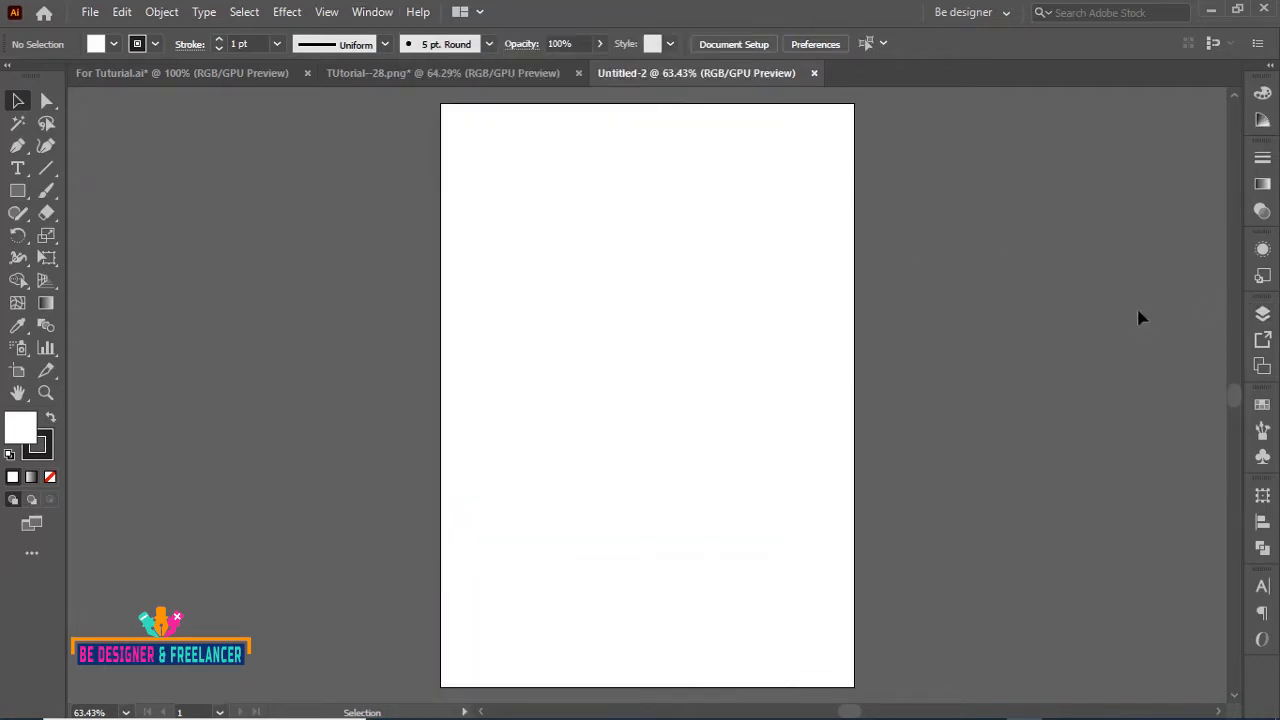
{"action": "left_click", "coordinate": [368, 12]}
{"action": "left_click", "coordinate": [341, 212]}
Detach the Layers panel from its dock and float it beside the artboard.
{"action": "left_click", "coordinate": [1262, 315]}
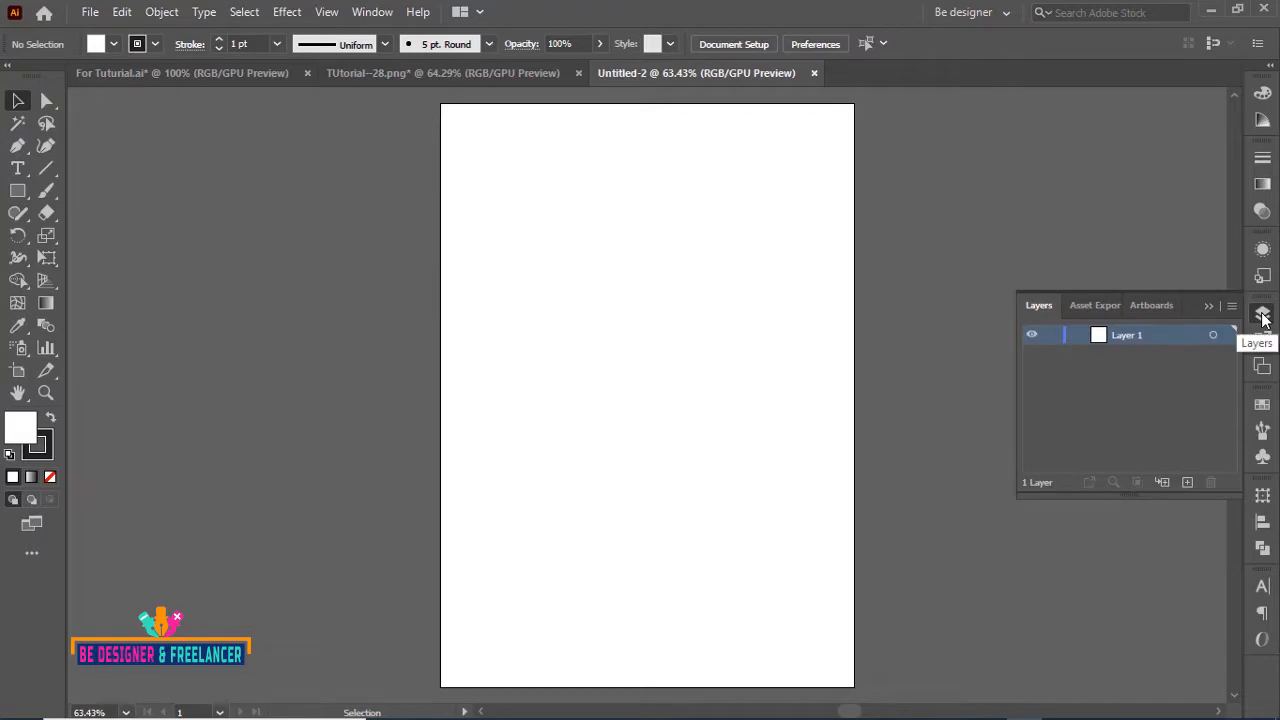
{"action": "left_click_drag", "start_coordinate": [1041, 302], "coordinate": [979, 185]}
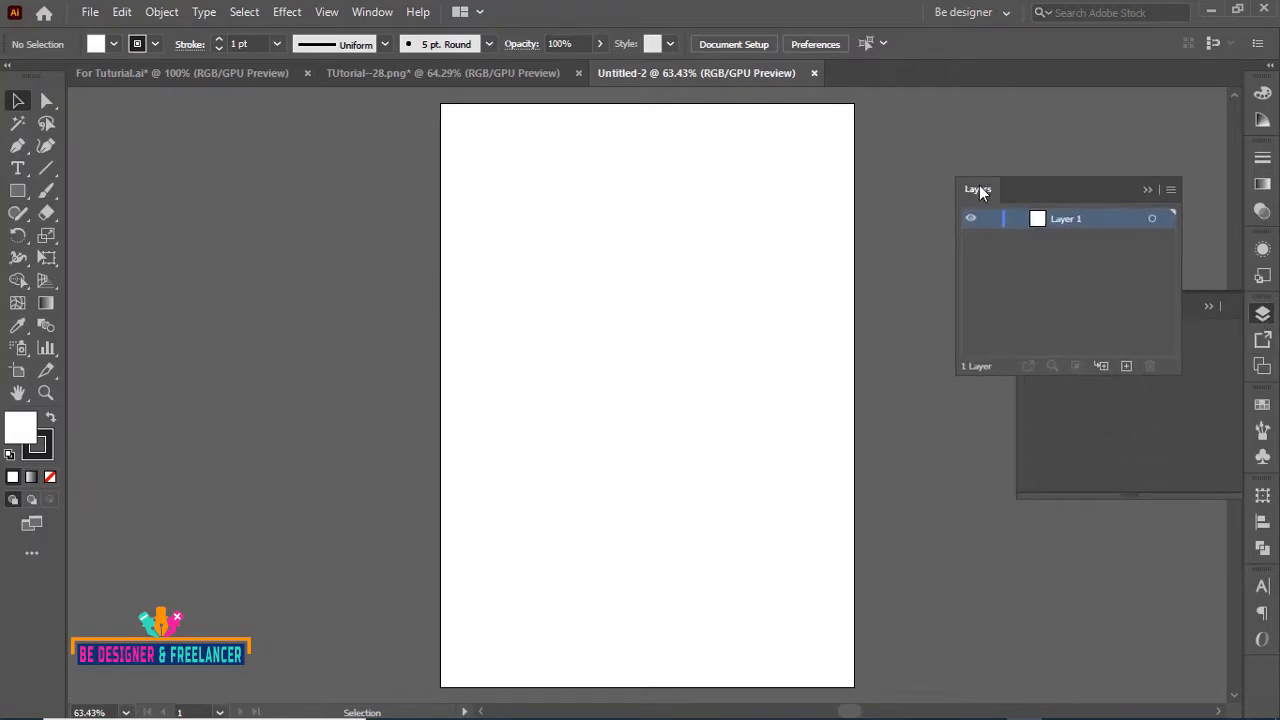
{"action": "left_click", "coordinate": [1212, 305]}
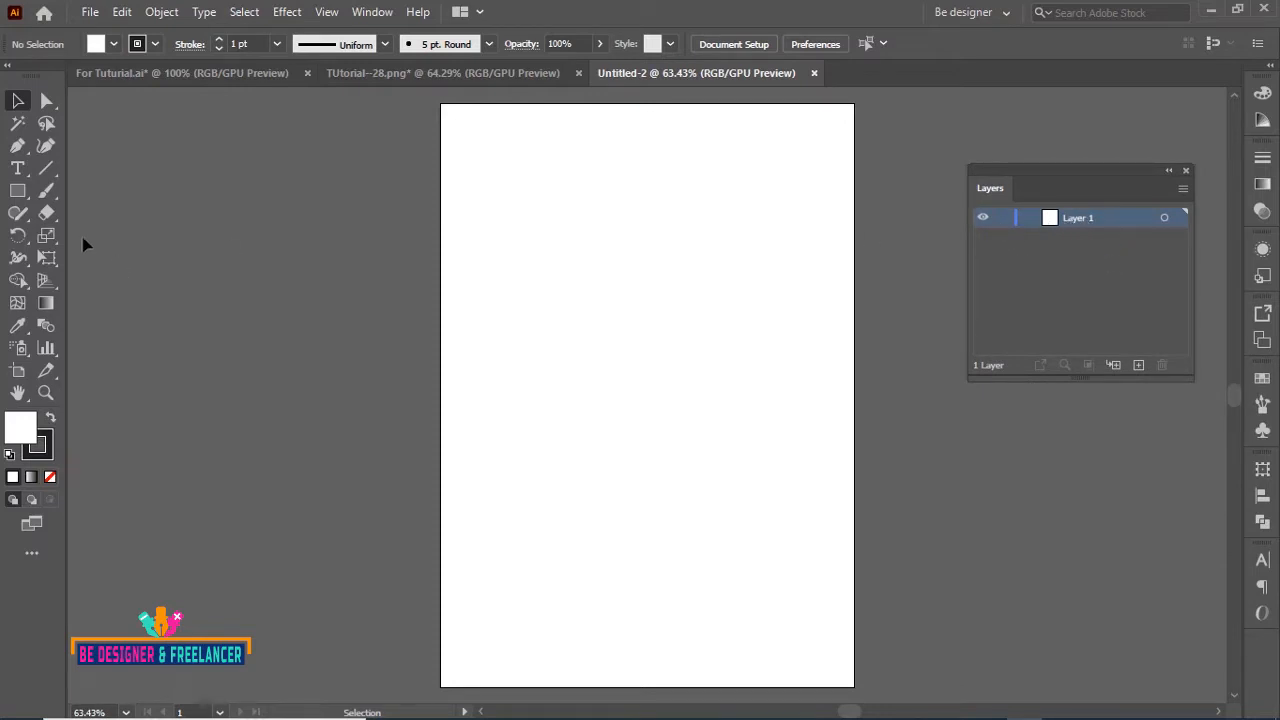
Draw three overlapping rectangles stepping diagonally down the artboard, adding a new layer for the second and third so each has its own.
{"action": "left_click", "coordinate": [17, 190]}
{"action": "left_click_drag", "start_coordinate": [446, 211], "coordinate": [598, 337]}
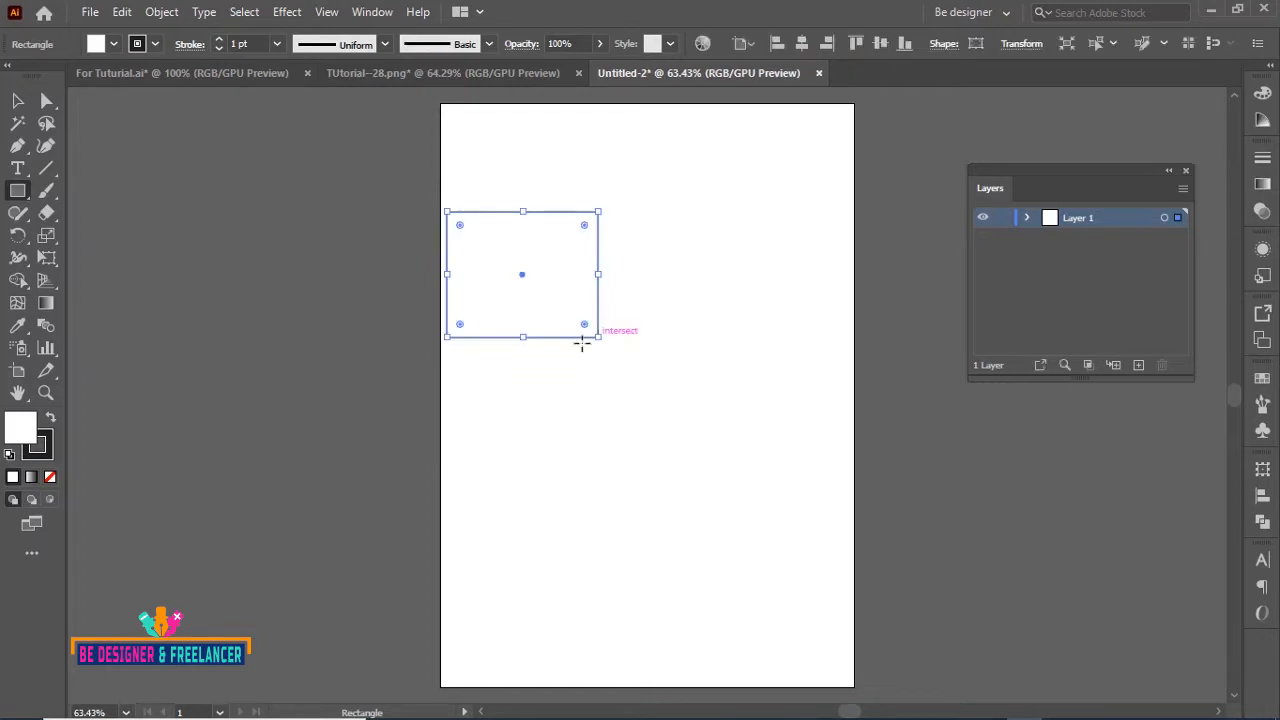
{"action": "left_click", "coordinate": [1139, 366]}
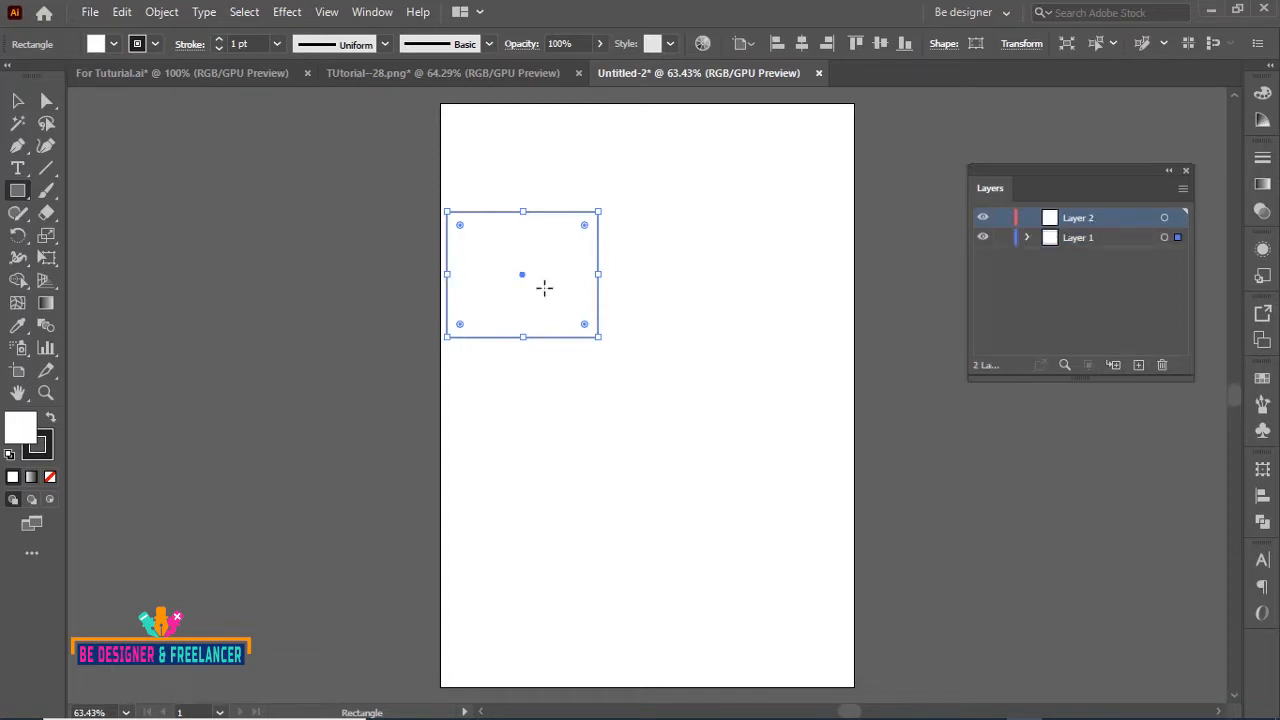
{"action": "left_click_drag", "start_coordinate": [540, 281], "coordinate": [698, 424]}
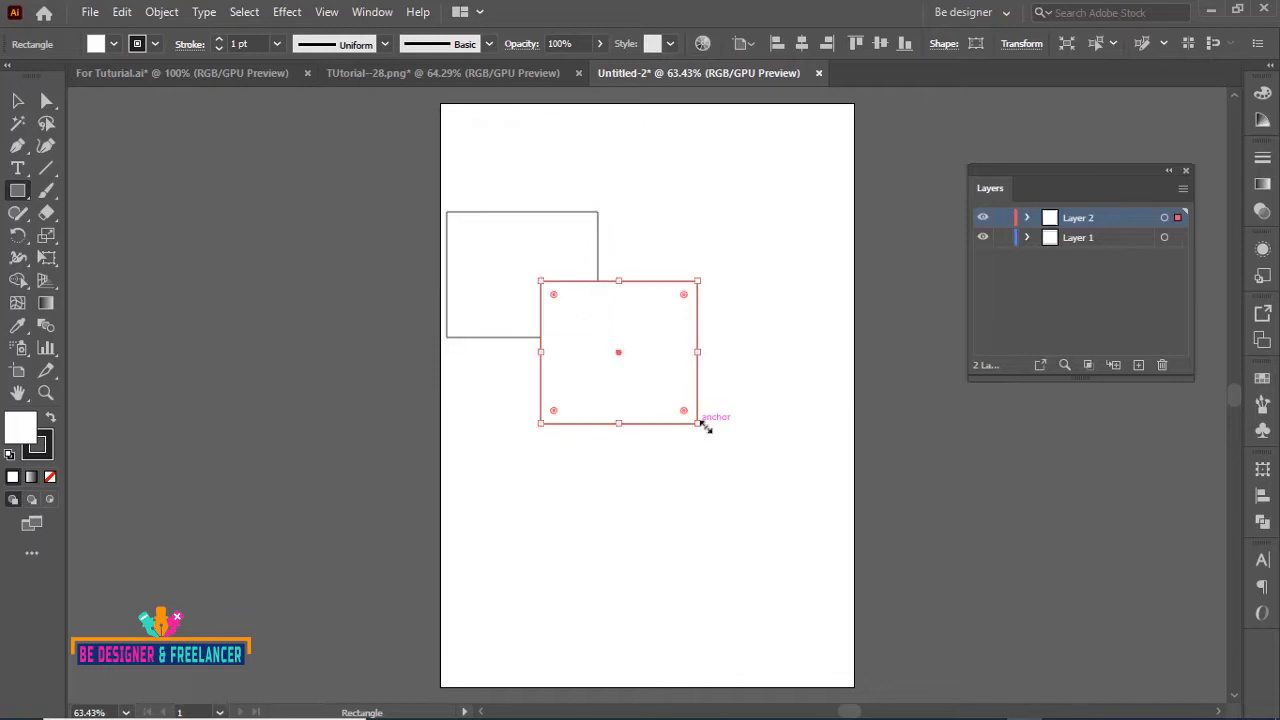
{"action": "left_click", "coordinate": [1140, 365]}
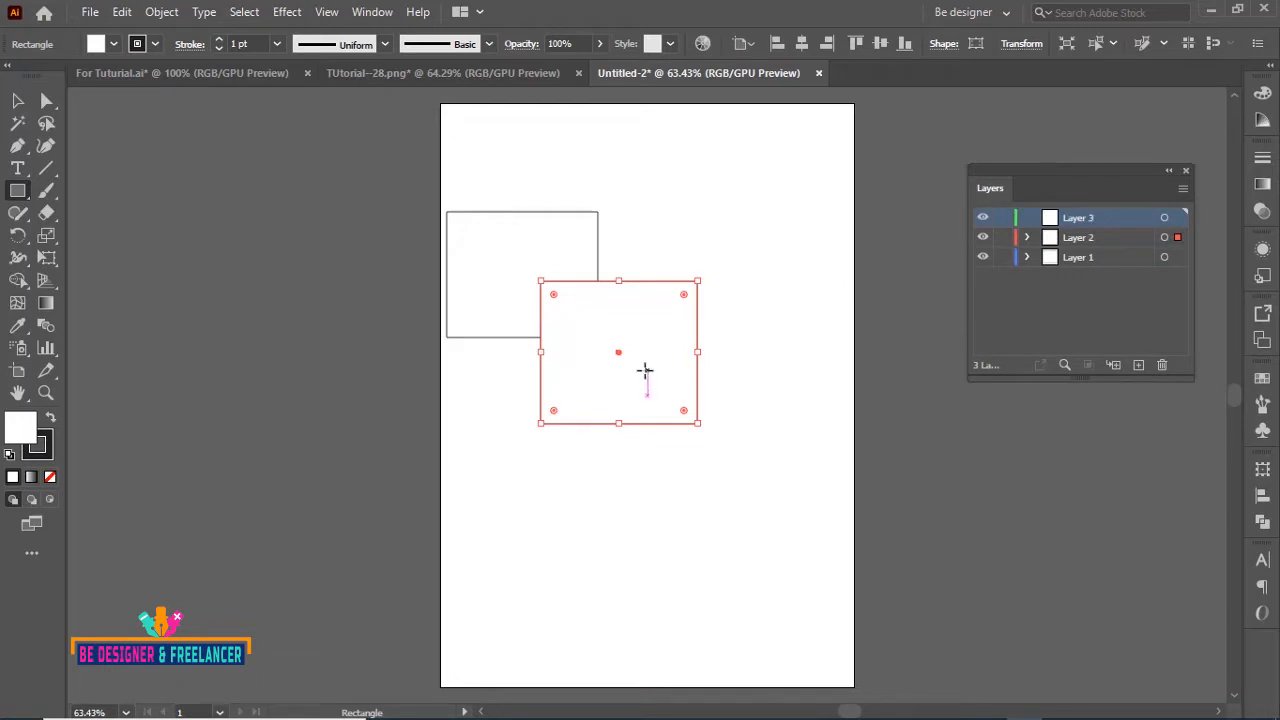
{"action": "left_click_drag", "start_coordinate": [647, 371], "coordinate": [805, 517]}
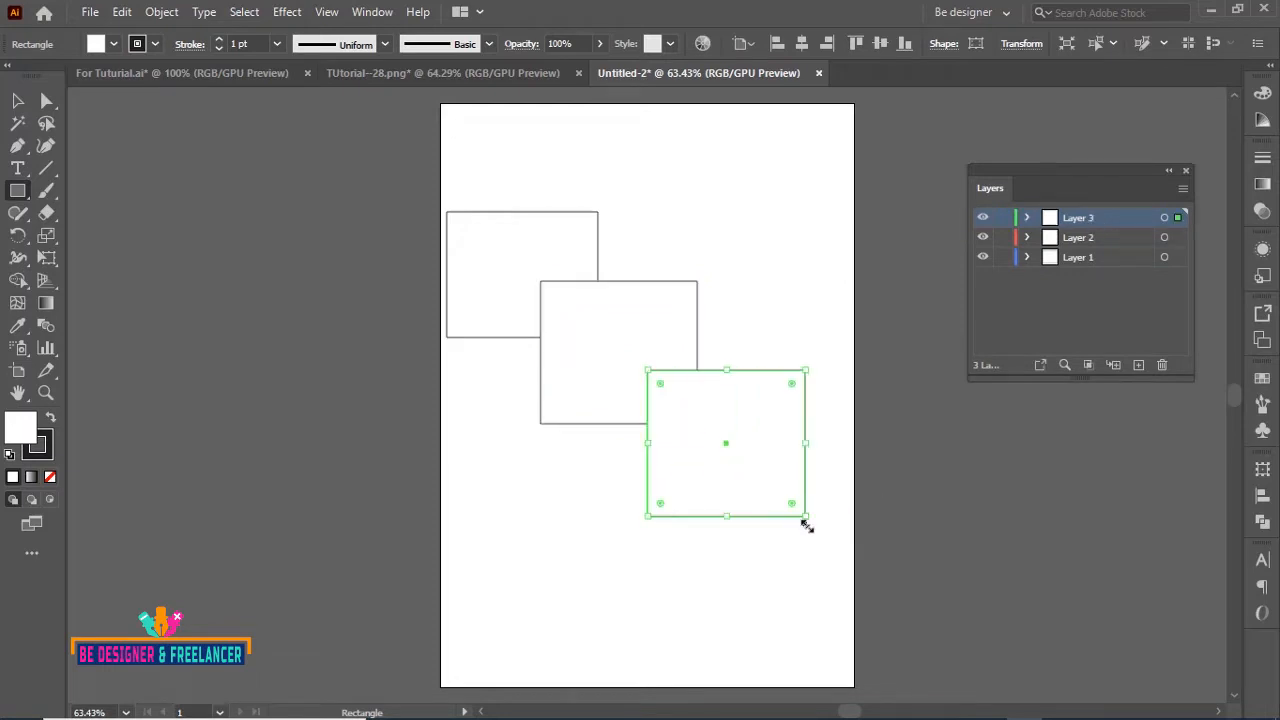
With the uppermost rectangle selected, open the Swatches panel and dock the Layers panel directly beneath it.
{"action": "left_click", "coordinate": [19, 102]}
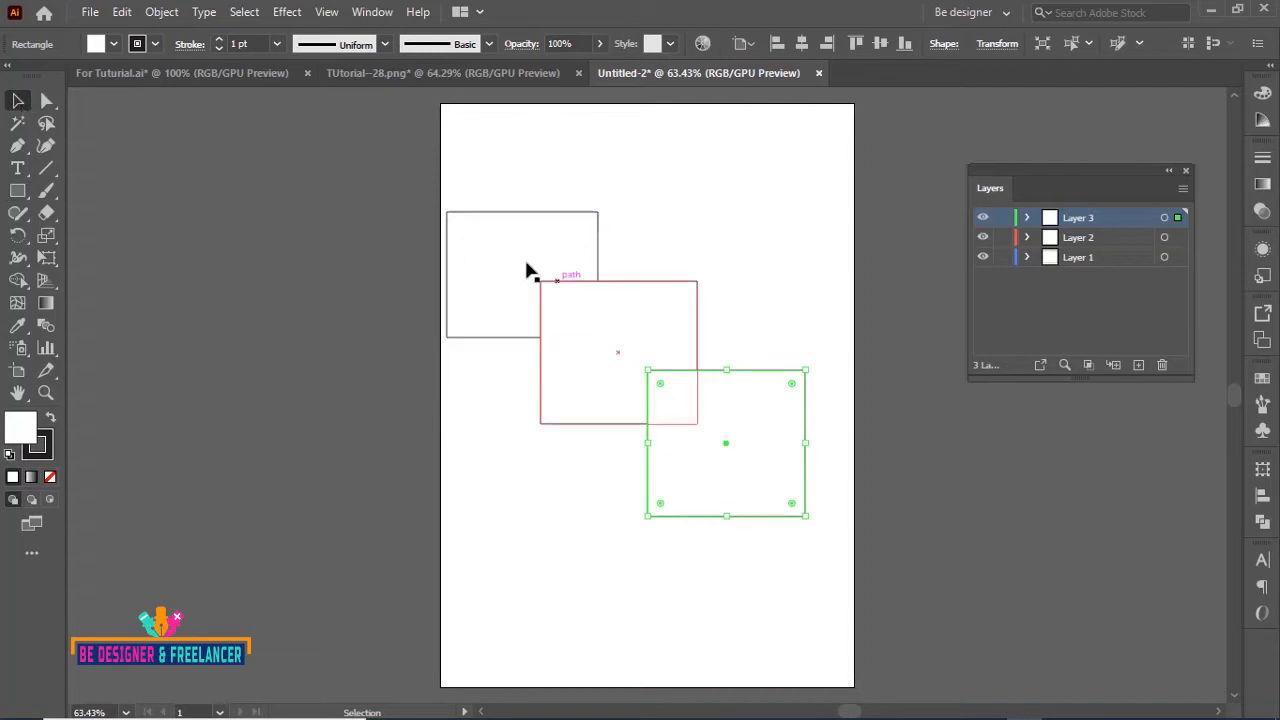
{"action": "left_click", "coordinate": [494, 245]}
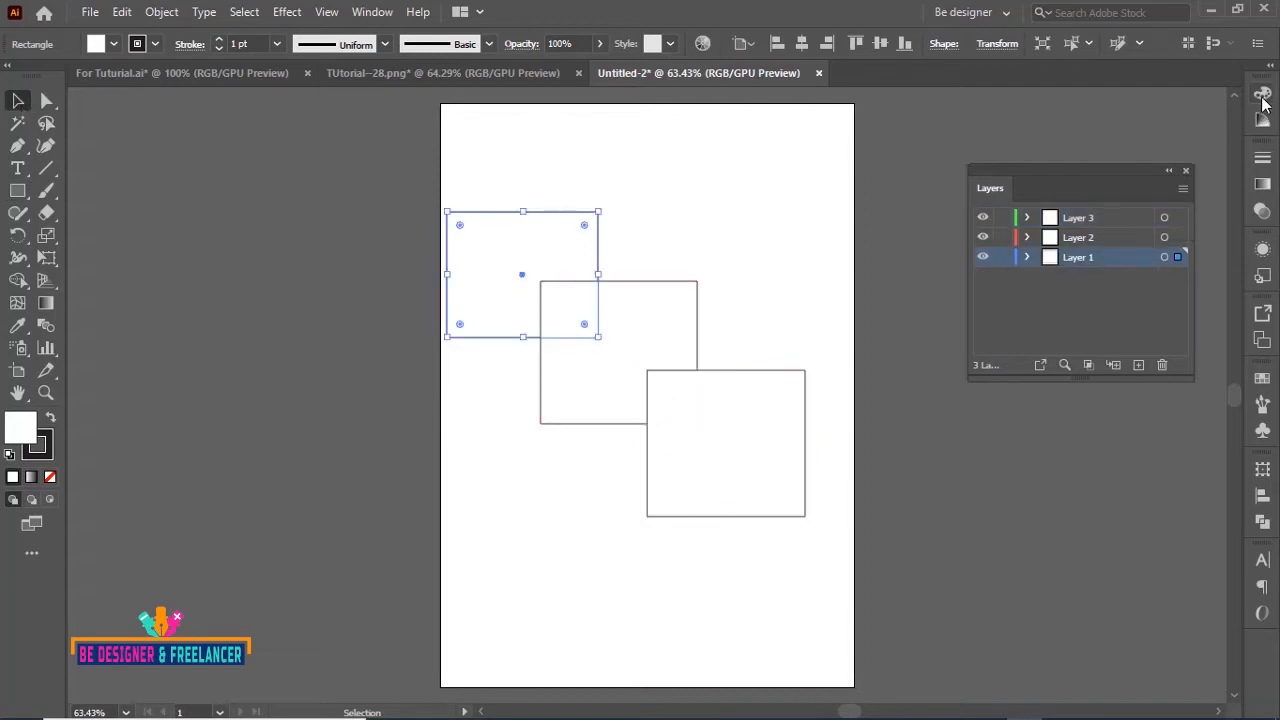
{"action": "left_click", "coordinate": [370, 13]}
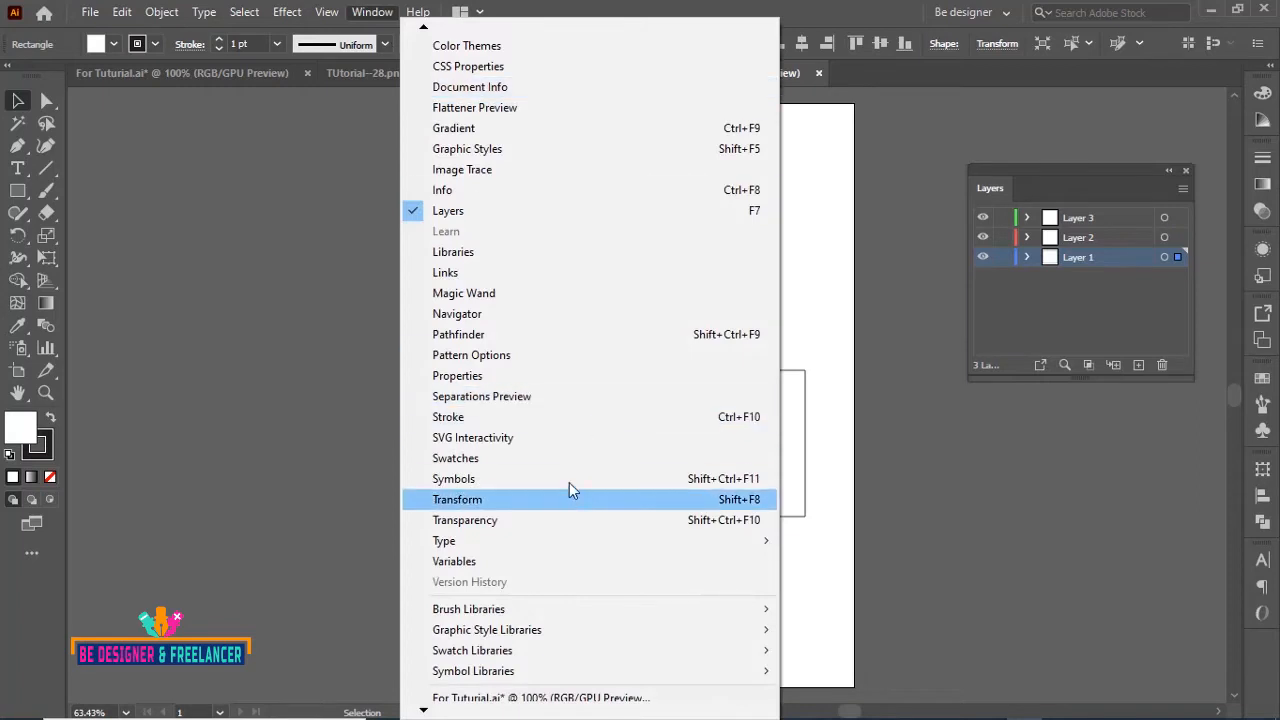
{"action": "left_click", "coordinate": [459, 458]}
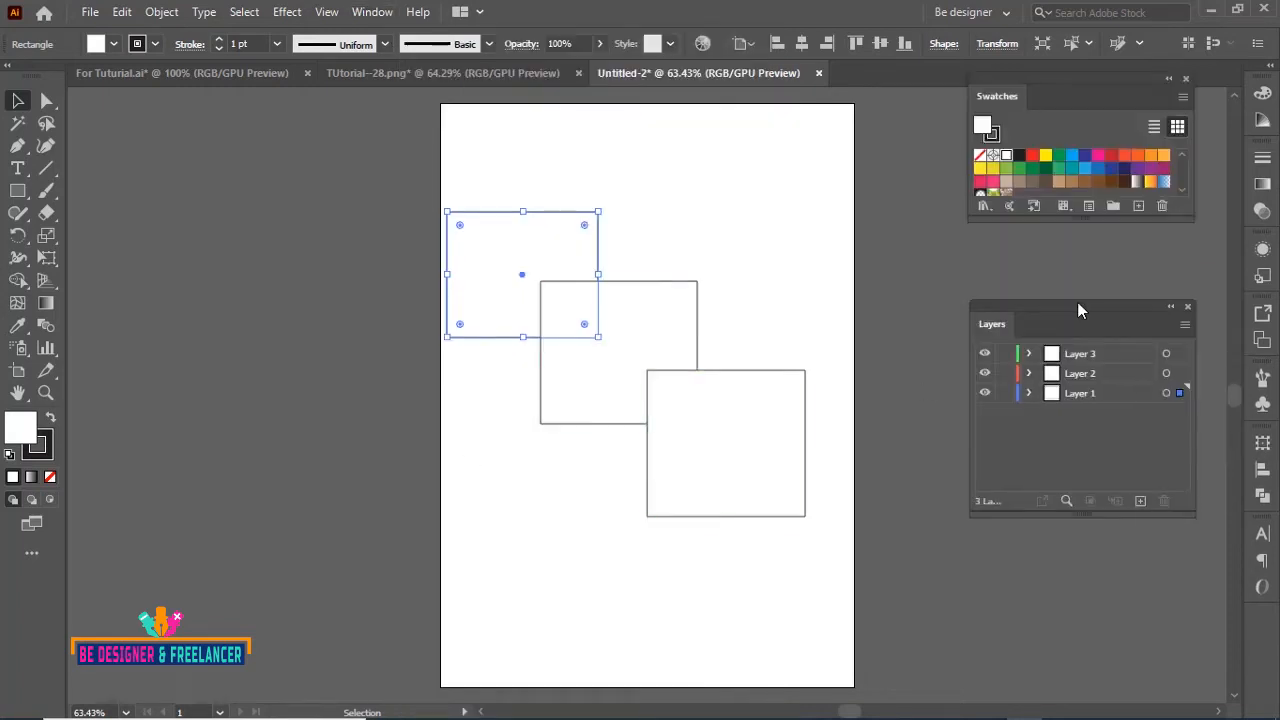
{"action": "left_click_drag", "start_coordinate": [1077, 310], "coordinate": [1068, 232]}
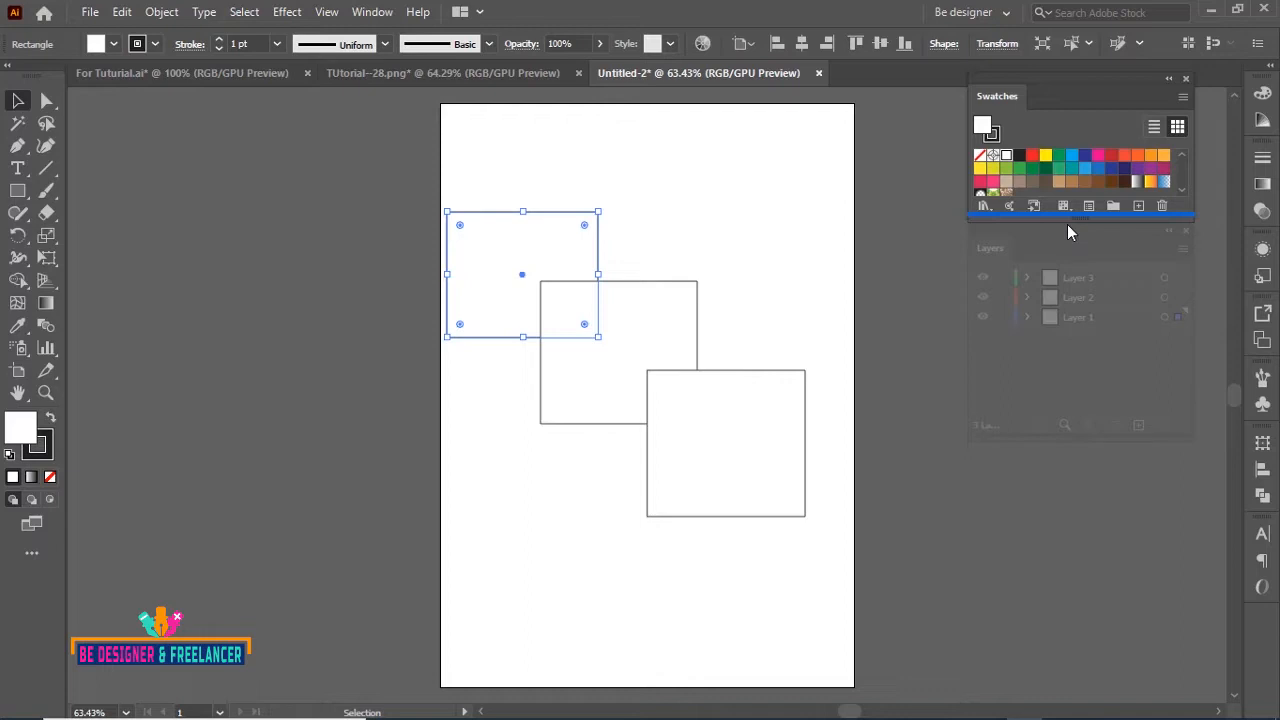
{"action": "left_click_drag", "start_coordinate": [1067, 224], "coordinate": [1067, 224]}
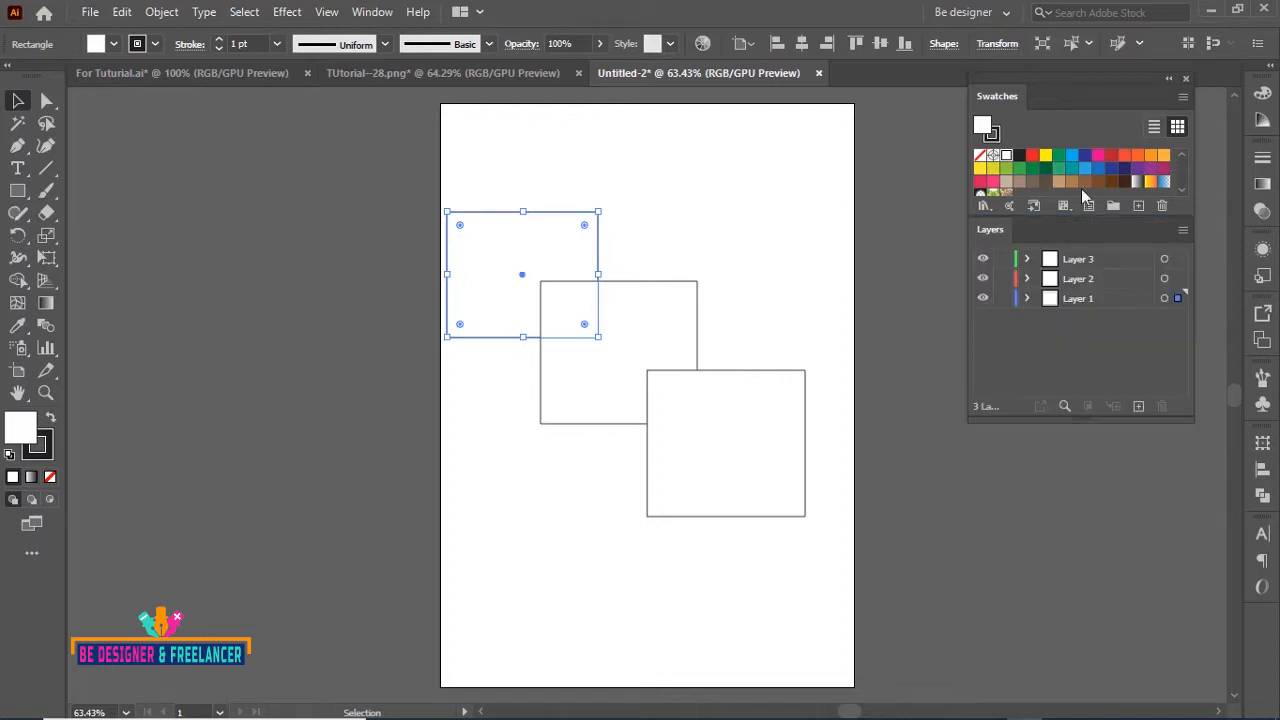
{"action": "left_click_drag", "start_coordinate": [1084, 80], "coordinate": [1097, 118]}
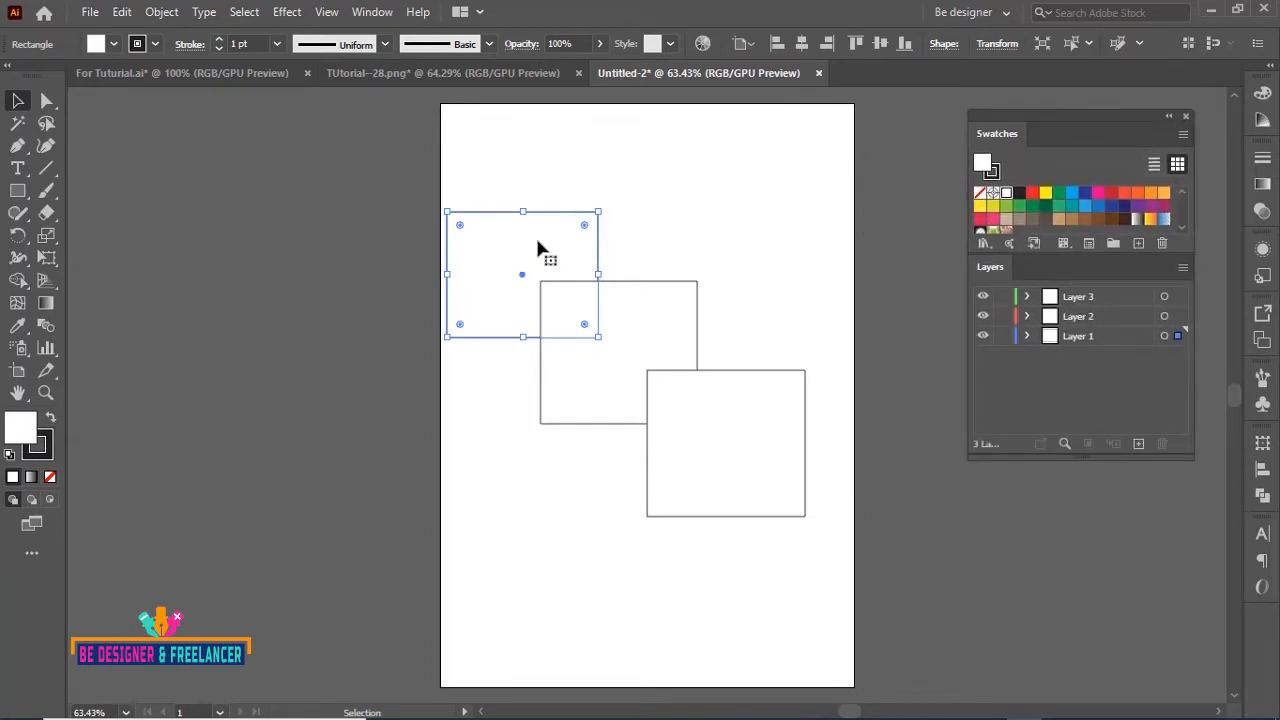
Fill the uppermost rectangle with dark blue, the middle one with pink and the lowest one with red.
{"action": "left_click", "coordinate": [1085, 192]}
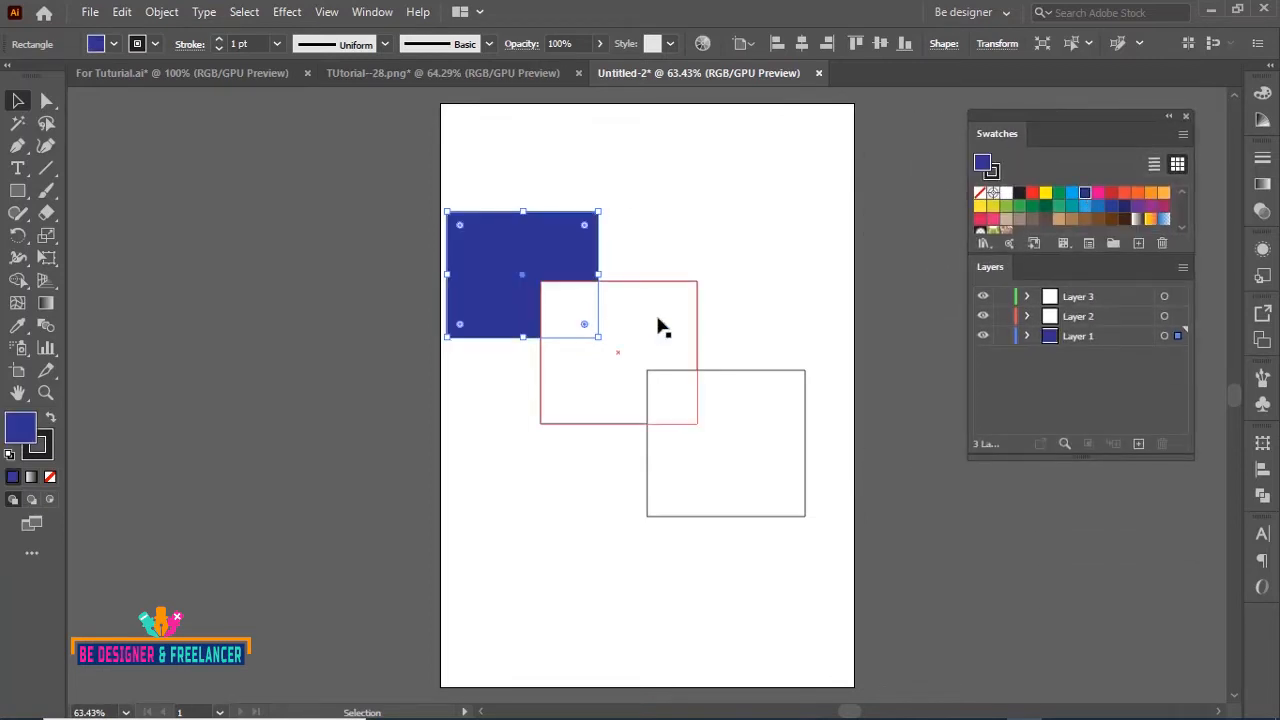
{"action": "left_click", "coordinate": [663, 323]}
{"action": "left_click", "coordinate": [1098, 192]}
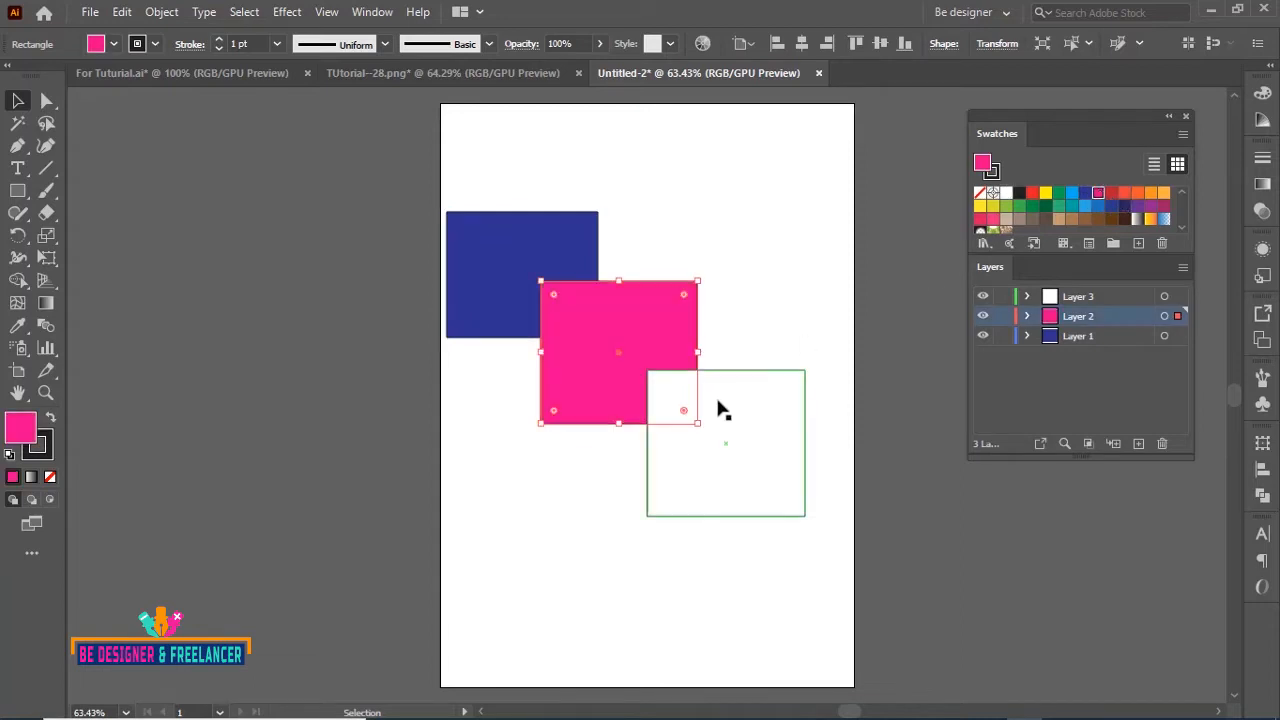
{"action": "left_click", "coordinate": [720, 412]}
{"action": "left_click", "coordinate": [1111, 192]}
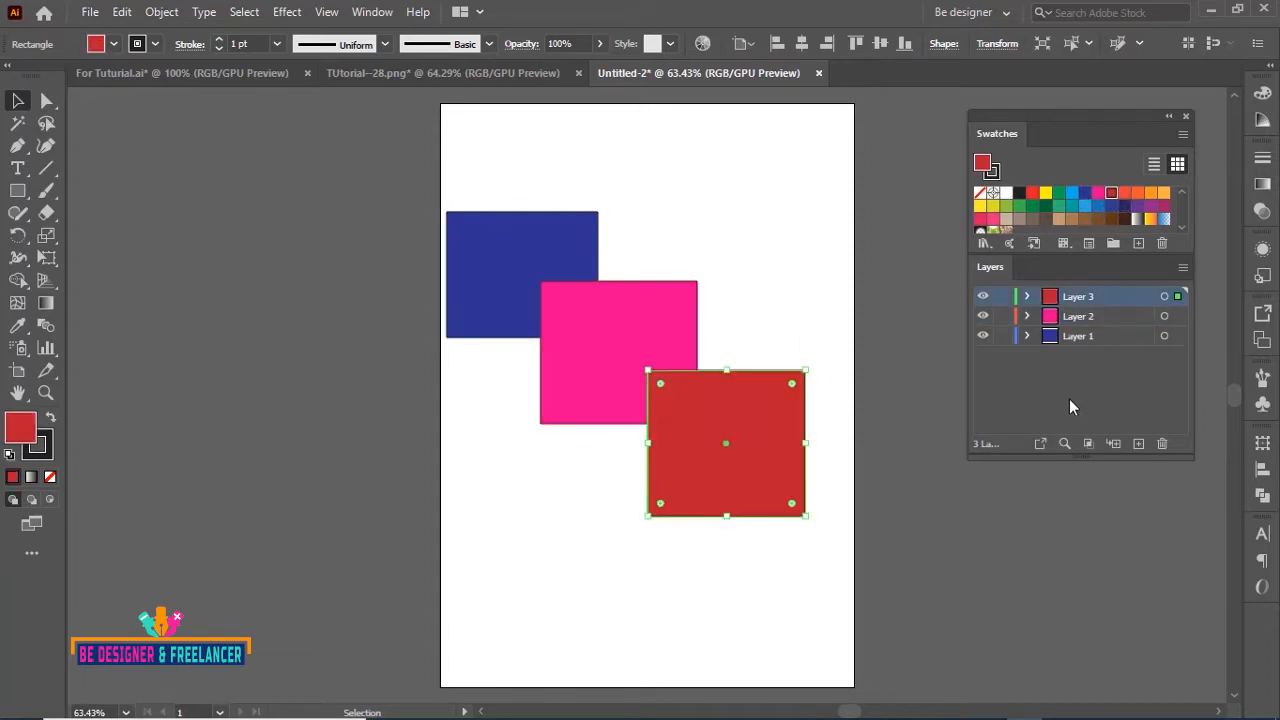
{"action": "left_click", "coordinate": [1075, 400]}
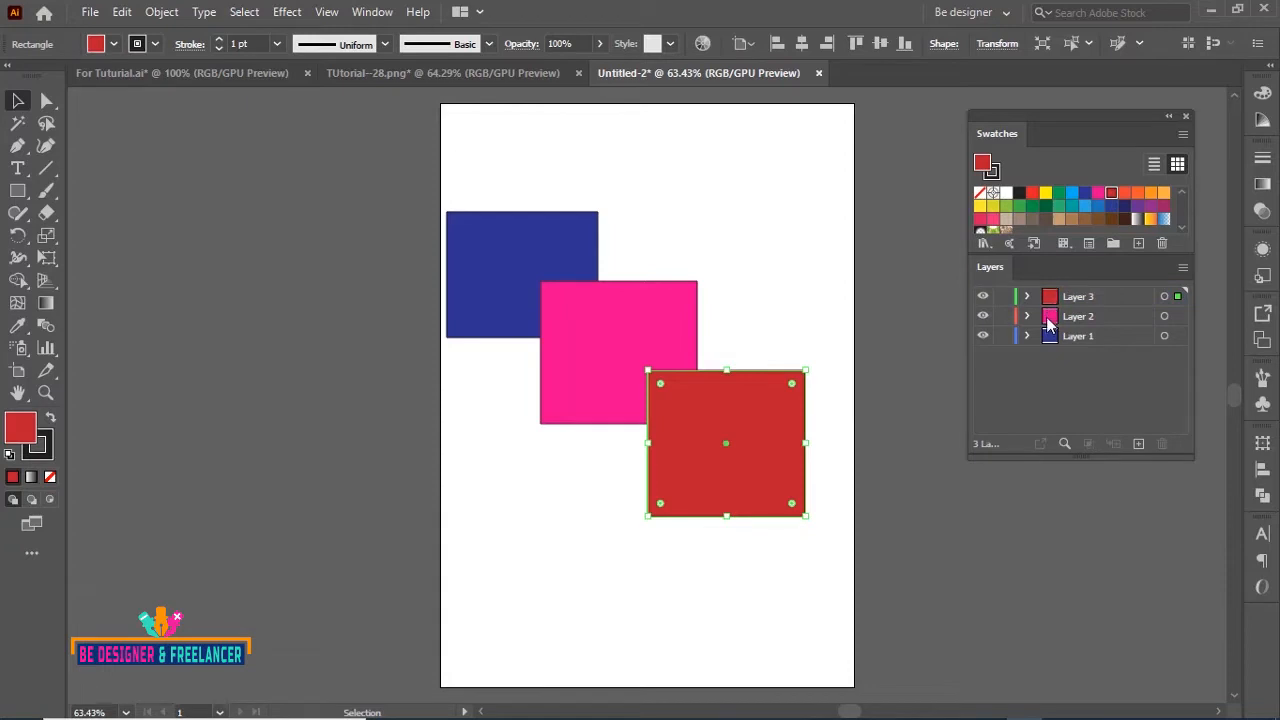
{"action": "left_click", "coordinate": [560, 266]}
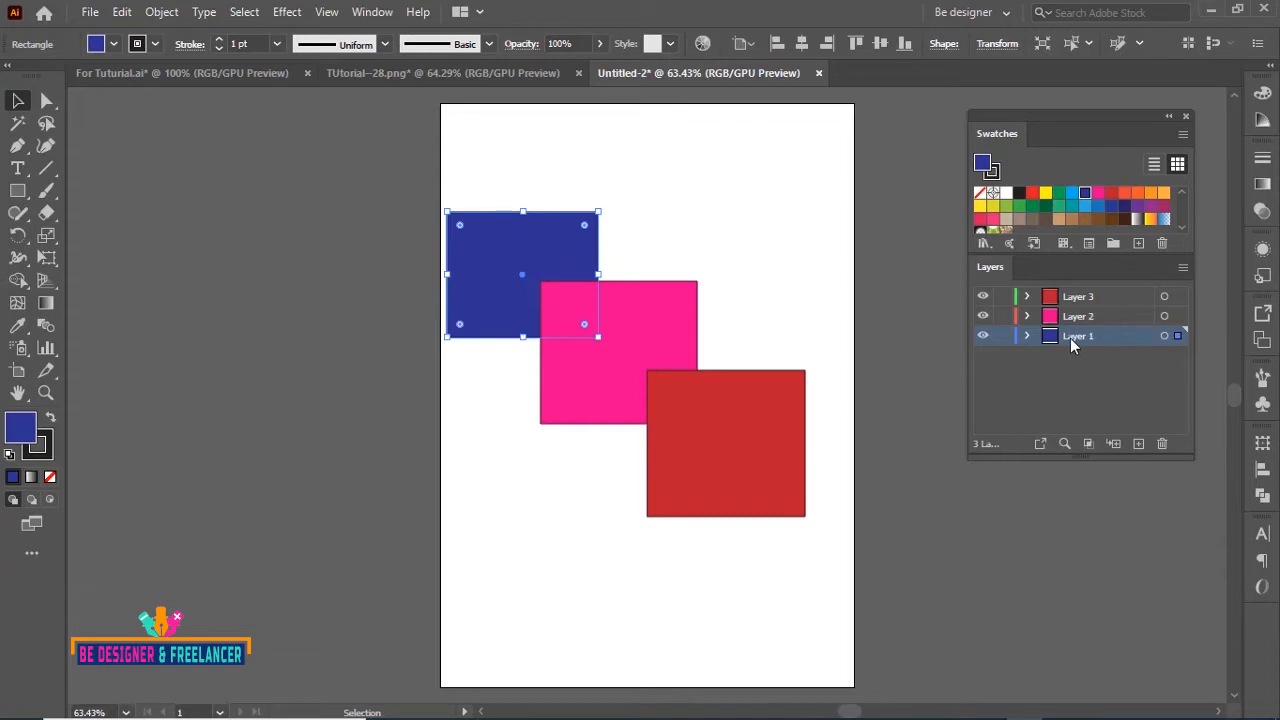
{"action": "left_click_drag", "start_coordinate": [1070, 338], "coordinate": [1070, 297]}
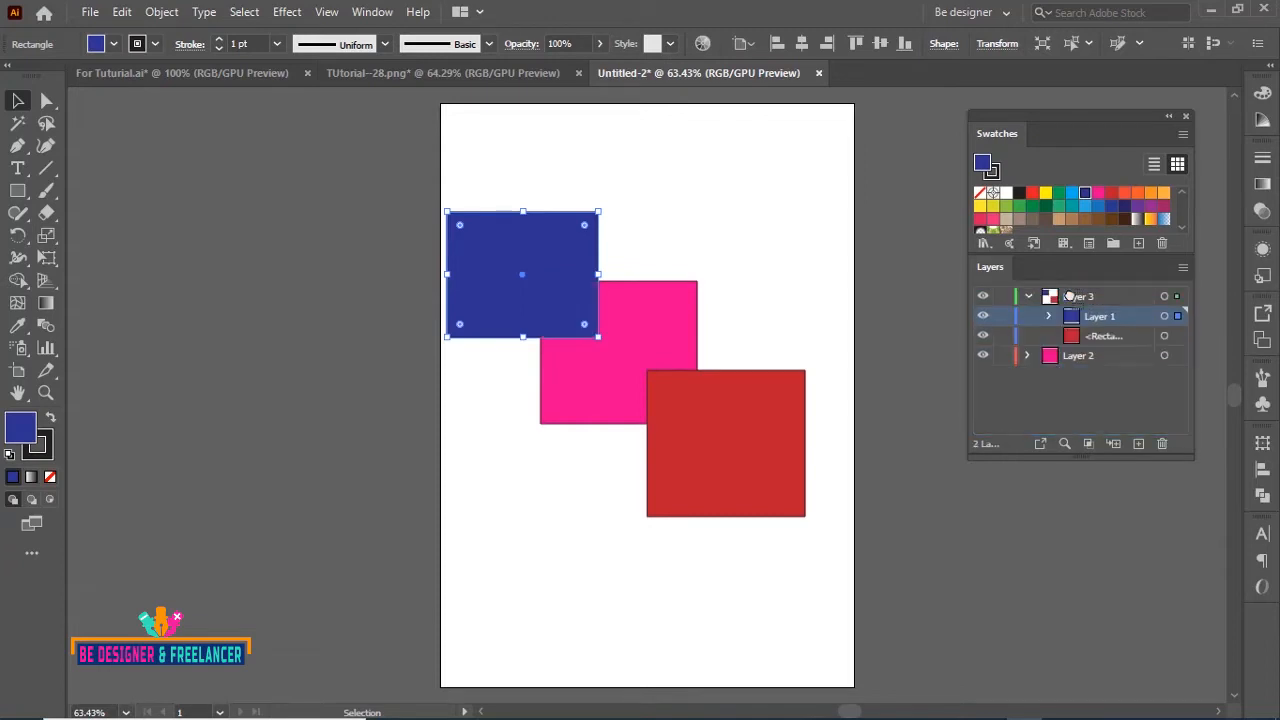
{"action": "left_click", "coordinate": [1030, 296]}
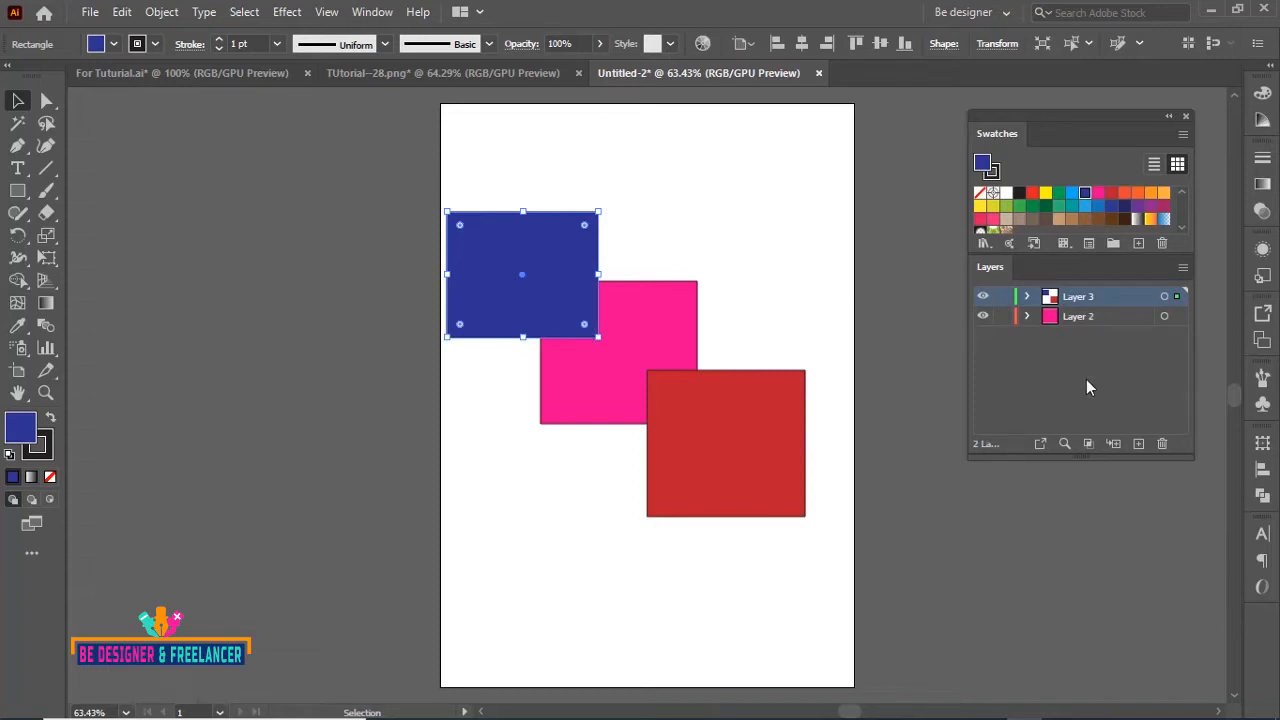
{"action": "key", "text": "ctrl+z"}
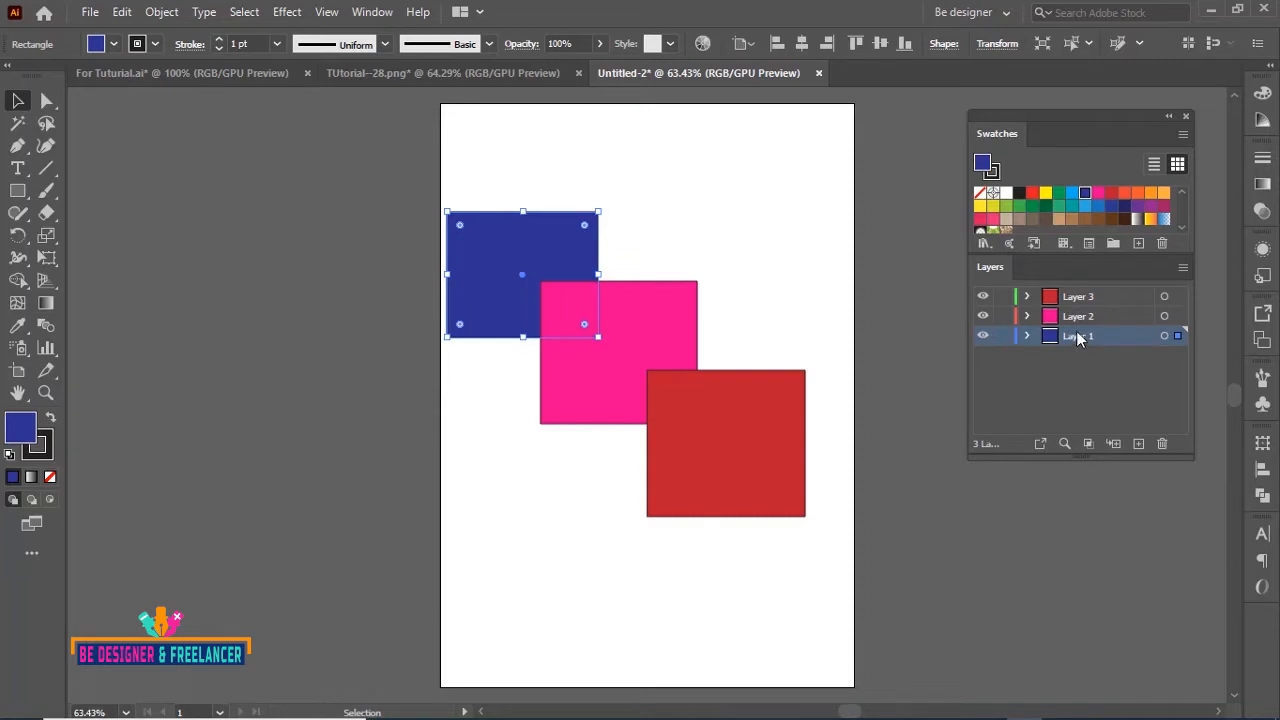
Move Layer 1 to the top of the layer stack, followed by Layer 2 above it.
{"action": "left_click_drag", "start_coordinate": [1077, 336], "coordinate": [1066, 292]}
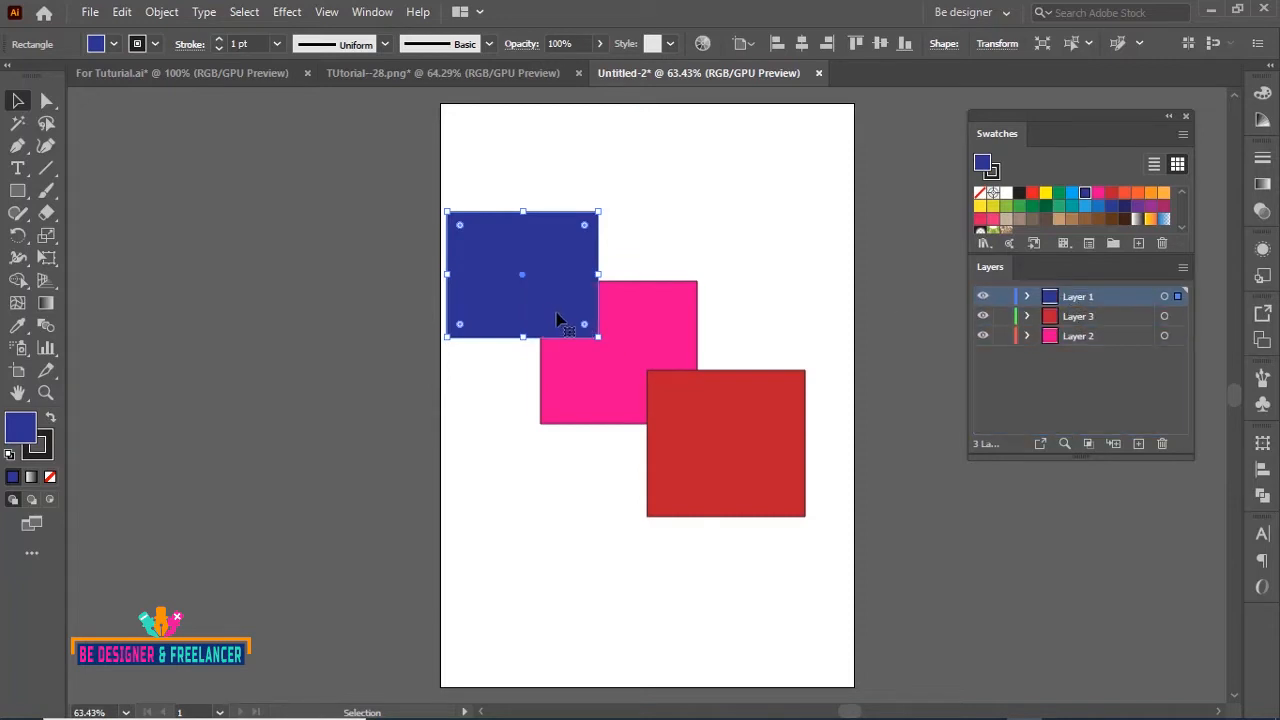
{"action": "left_click", "coordinate": [657, 318]}
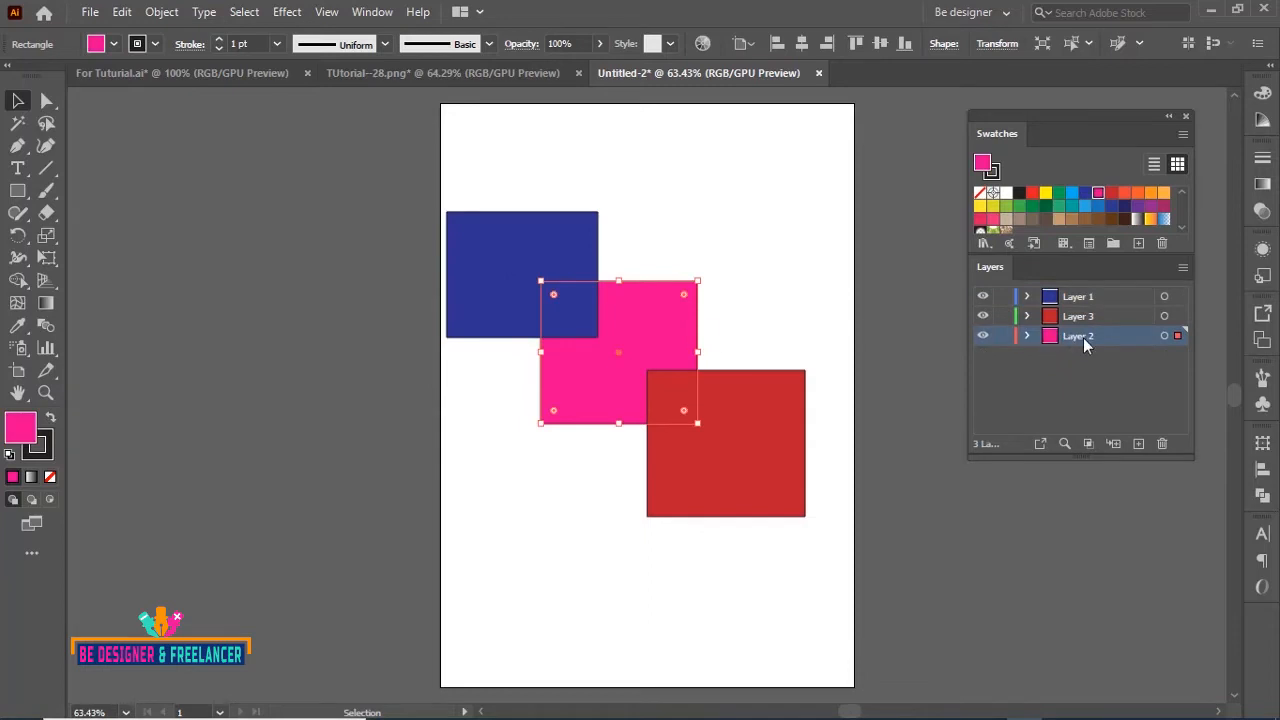
{"action": "left_click_drag", "start_coordinate": [1083, 338], "coordinate": [1079, 302]}
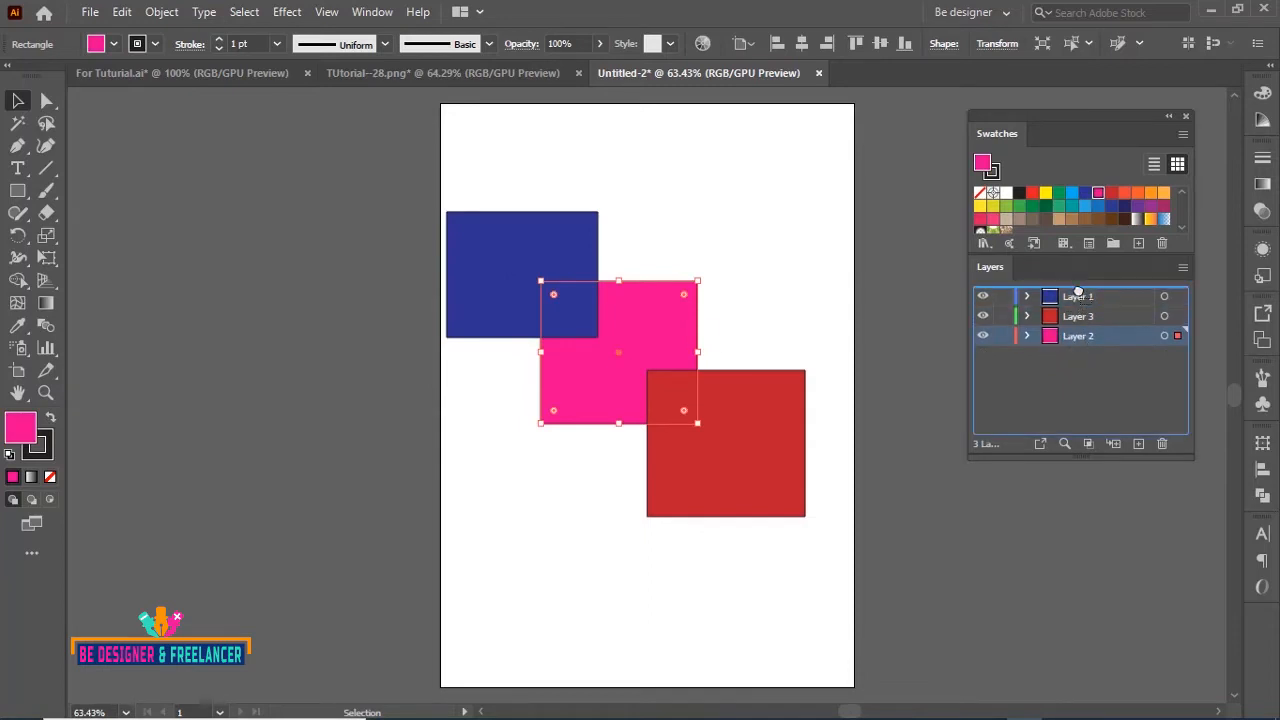
{"action": "left_click_drag", "start_coordinate": [1078, 290], "coordinate": [1078, 292]}
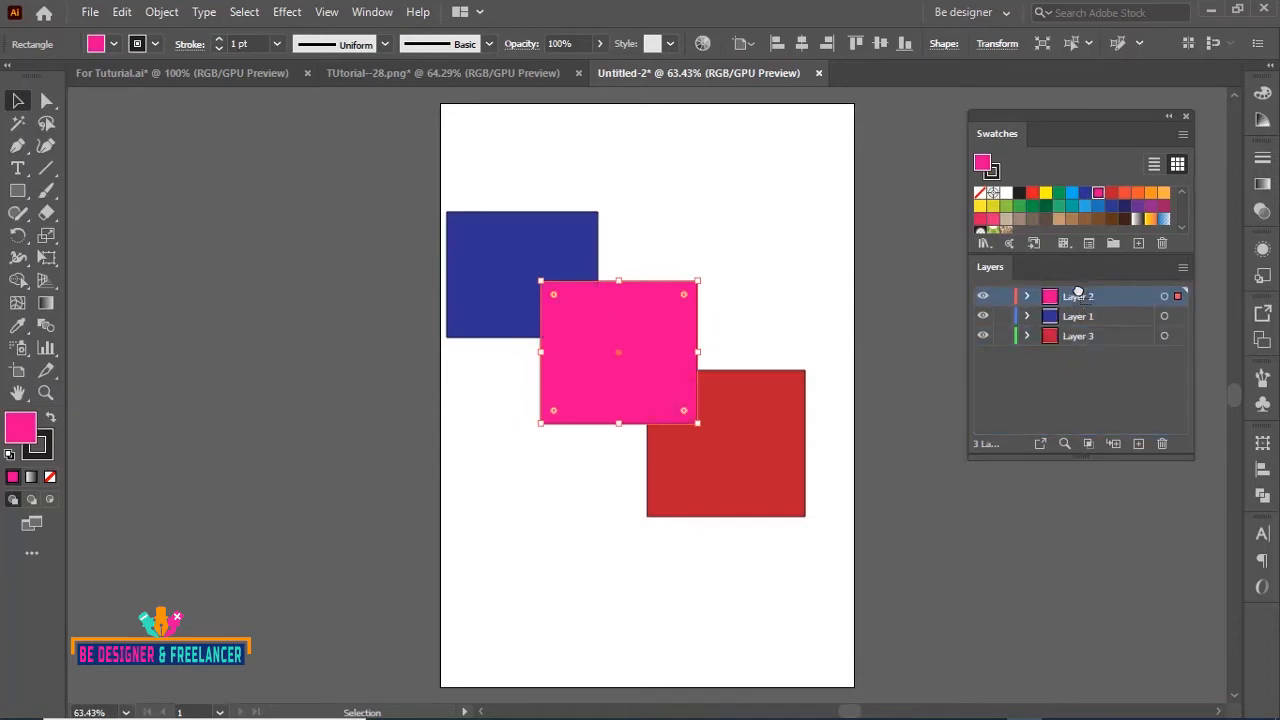
Hide Layer 3, Layer 1 and Layer 2 one after another.
{"action": "left_click", "coordinate": [983, 337]}
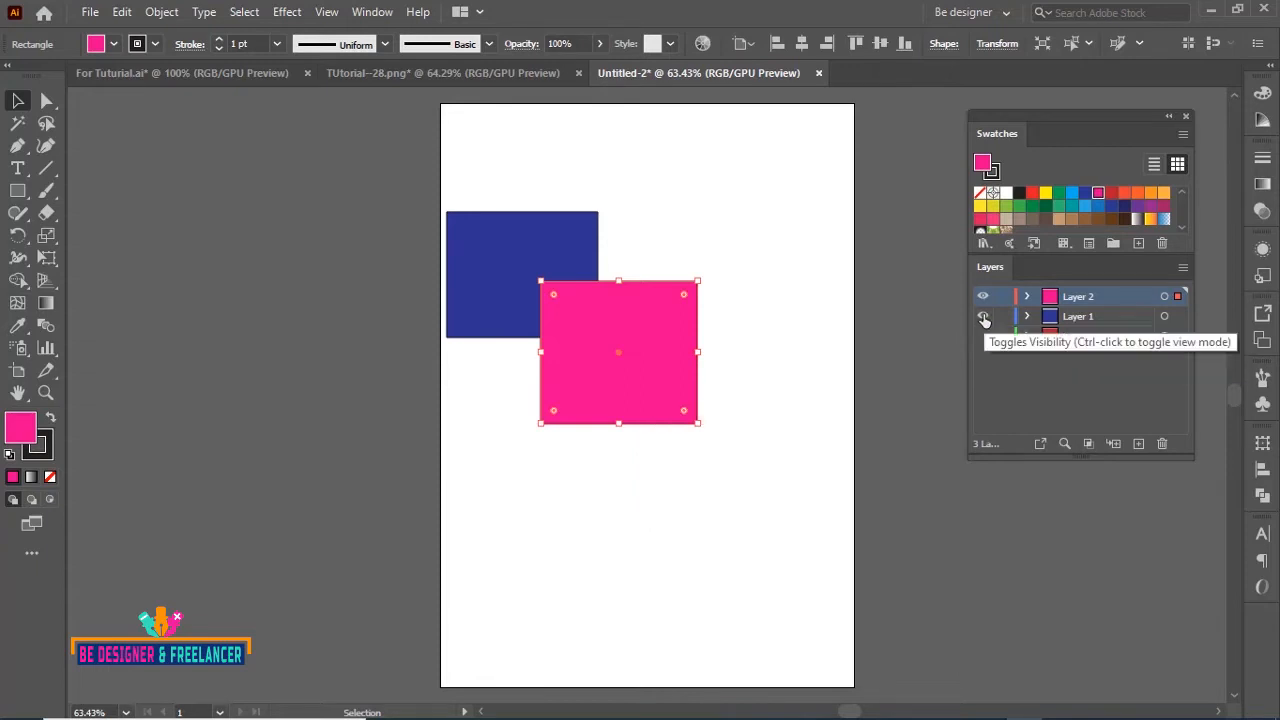
{"action": "left_click", "coordinate": [983, 316]}
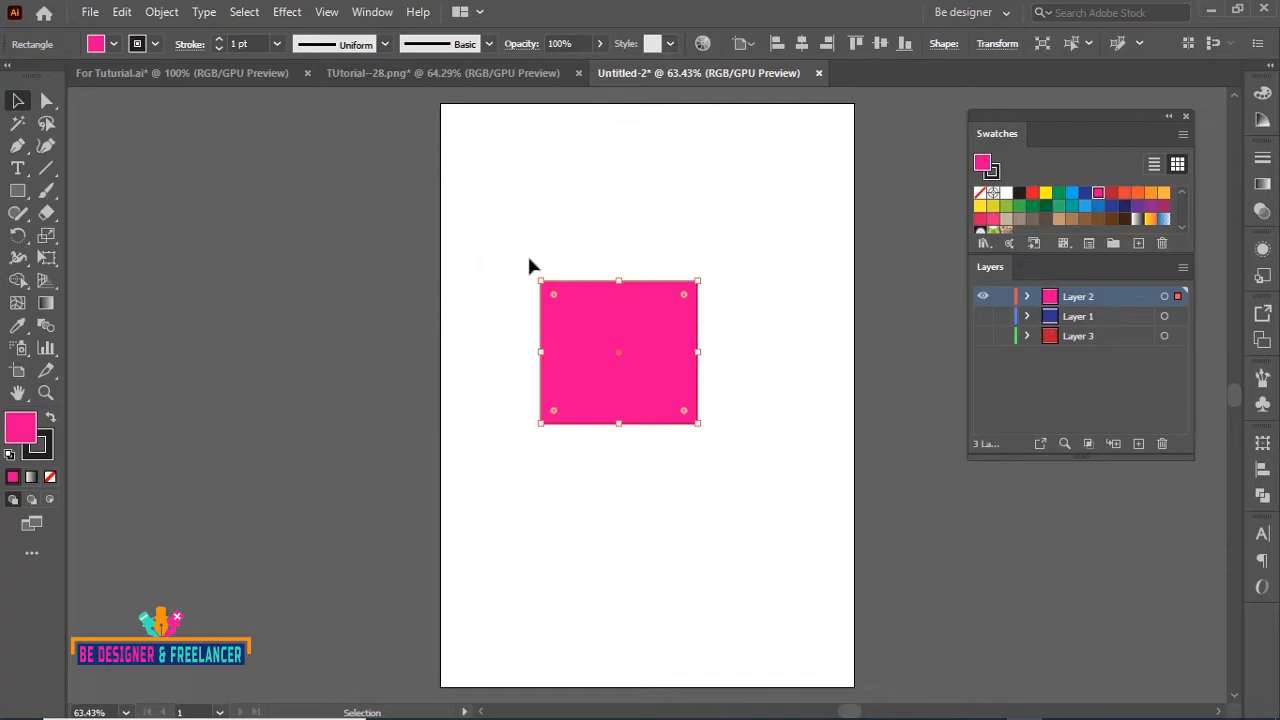
{"action": "left_click", "coordinate": [983, 299]}
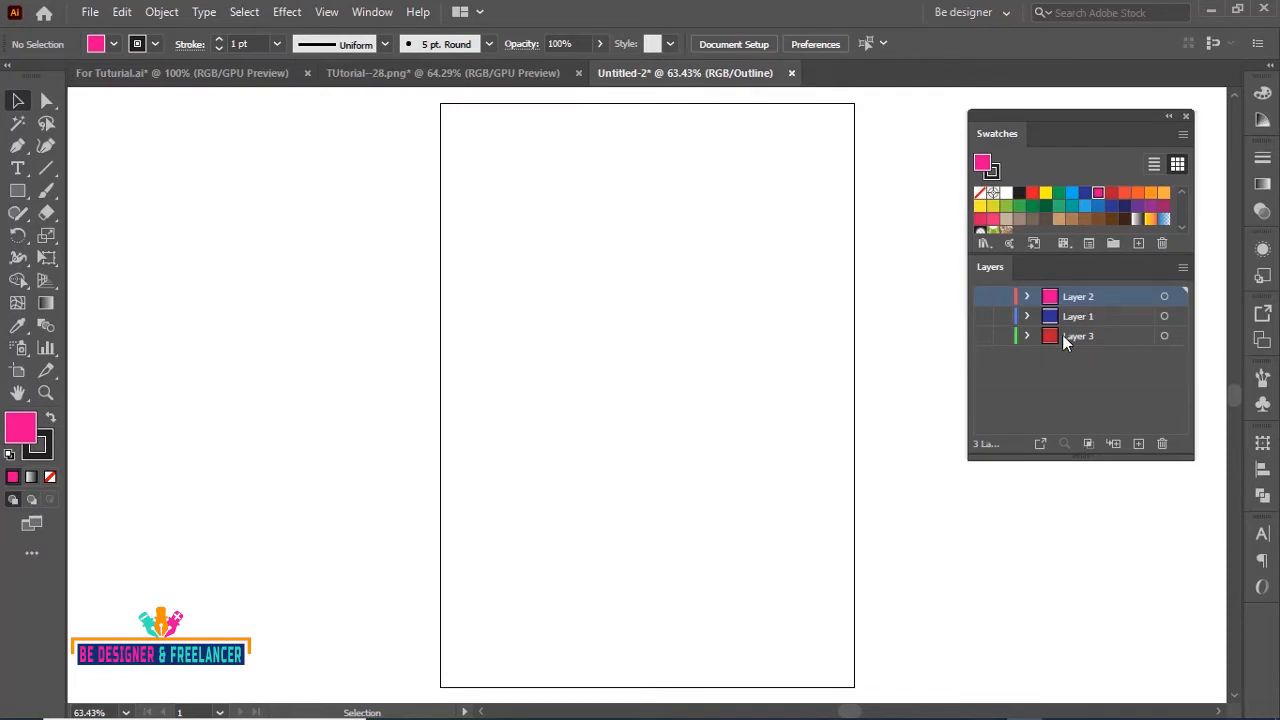
Show Layer 3, Layer 1 and Layer 2 again and return the document to Preview mode.
{"action": "left_click", "coordinate": [985, 340]}
{"action": "key", "text": "ctrl+y"}
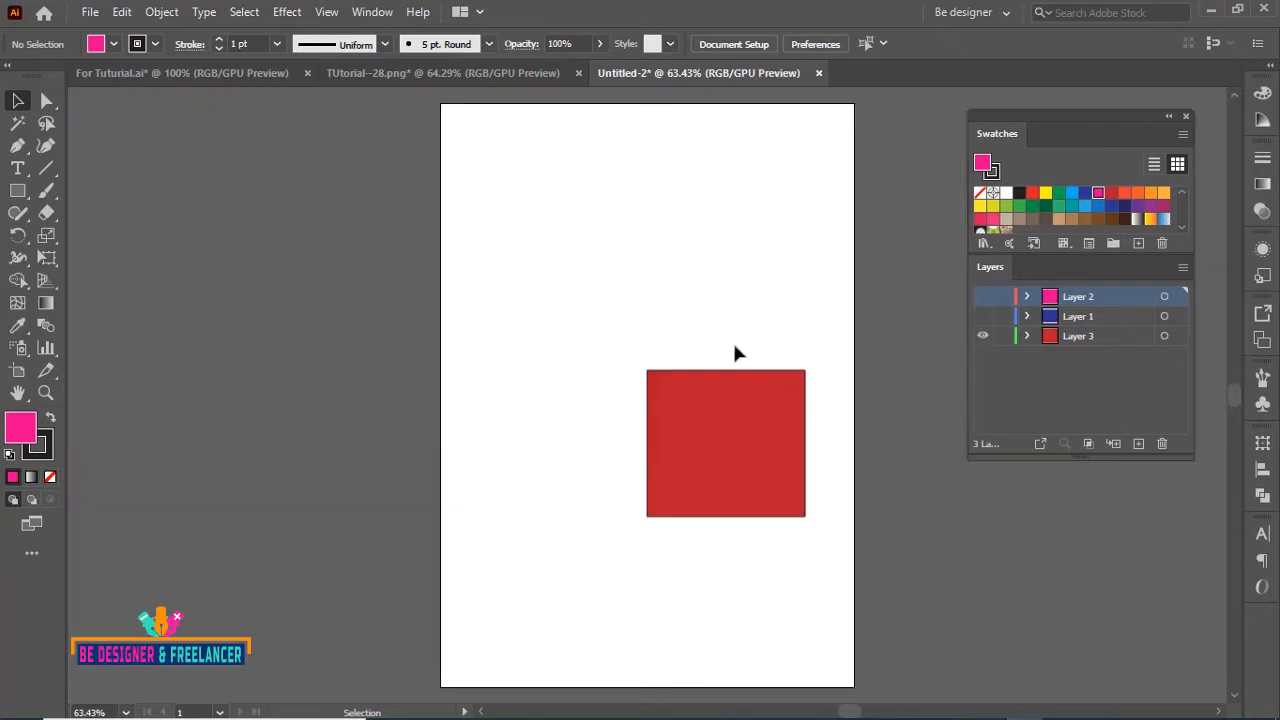
{"action": "left_click", "coordinate": [982, 316]}
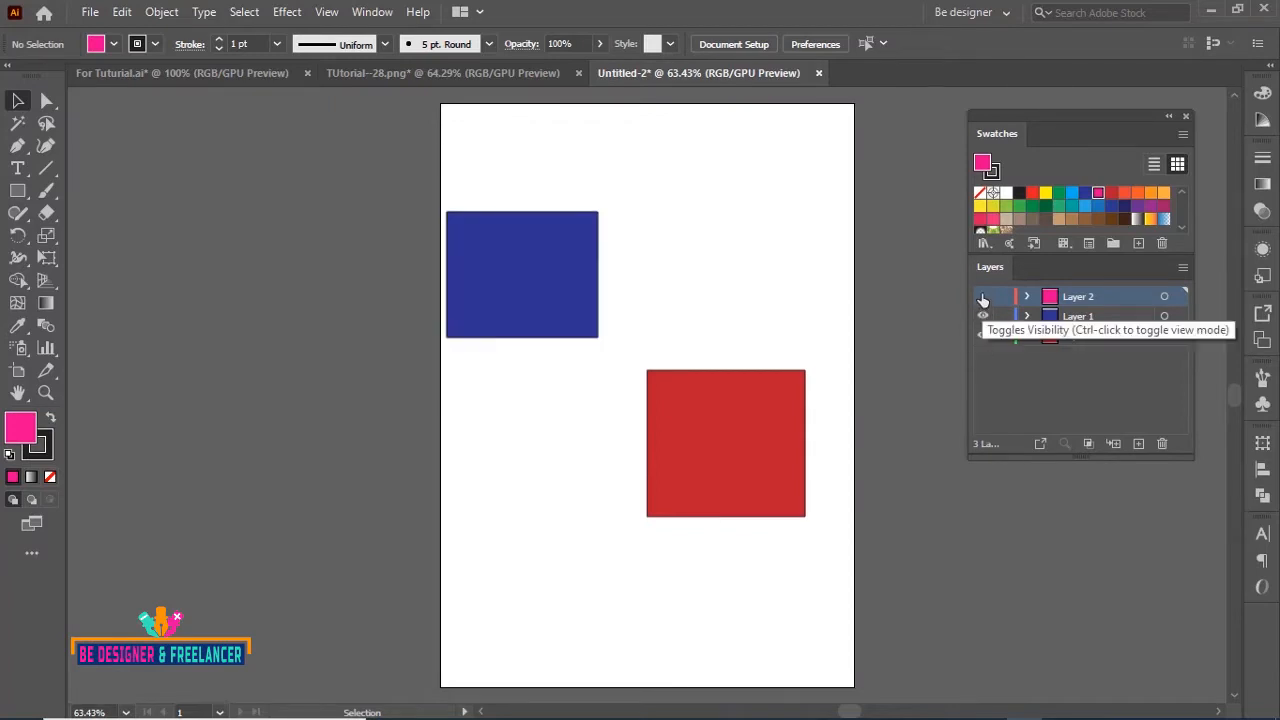
{"action": "left_click", "coordinate": [983, 296]}
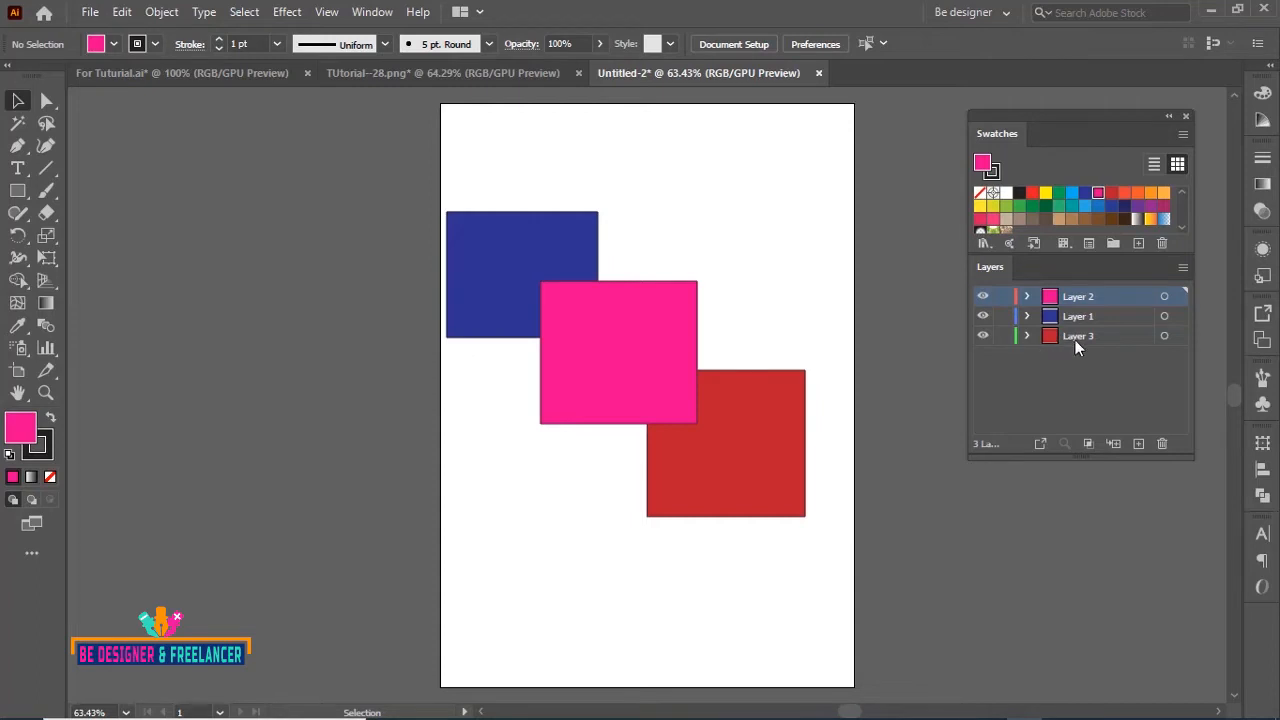
Lock Layer 3, then select all unlocked artwork and shift the blue and pink rectangles slightly down and to the right.
{"action": "left_click", "coordinate": [1003, 336]}
{"action": "left_click_drag", "start_coordinate": [742, 404], "coordinate": [584, 474]}
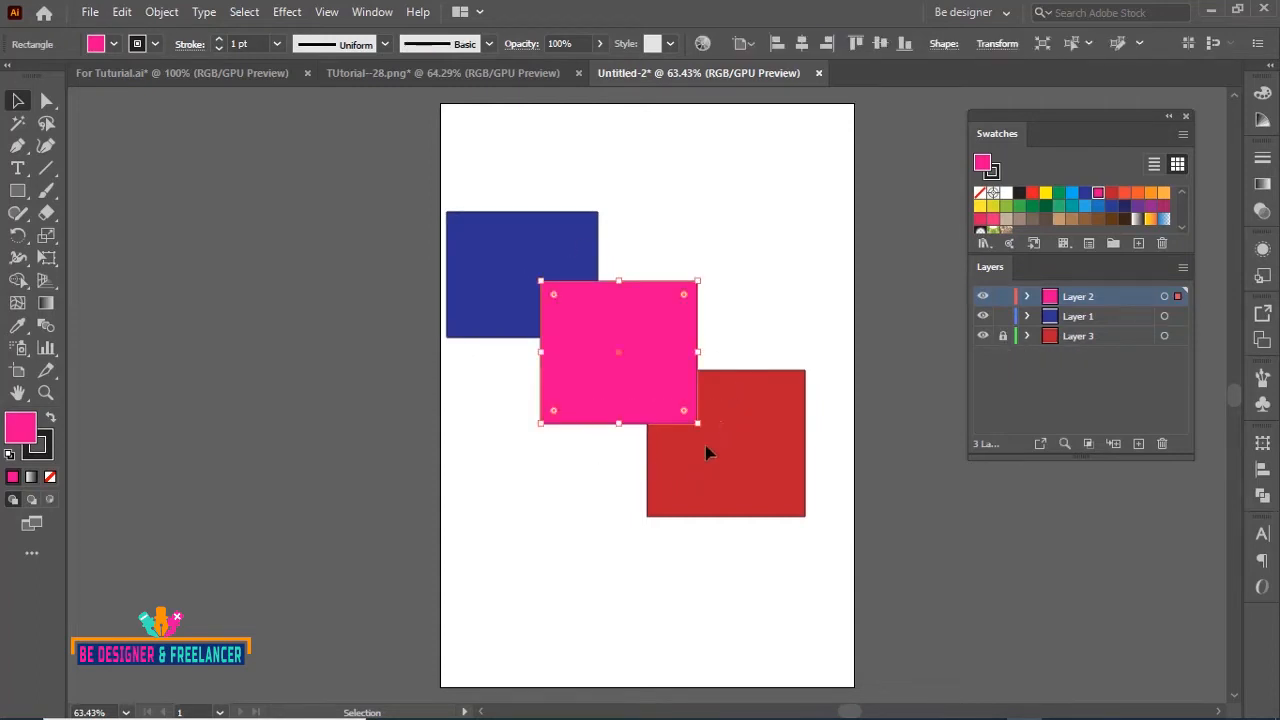
{"action": "left_click", "coordinate": [763, 289]}
{"action": "left_click_drag", "start_coordinate": [479, 172], "coordinate": [790, 544]}
{"action": "mouse_move", "coordinate": [677, 366]}
{"action": "left_mouse_down"}
{"action": "mouse_move", "coordinate": [474, 372]}
{"action": "mouse_move", "coordinate": [608, 329]}
{"action": "mouse_move", "coordinate": [671, 331]}
{"action": "mouse_move", "coordinate": [671, 364]}
{"action": "left_mouse_up"}
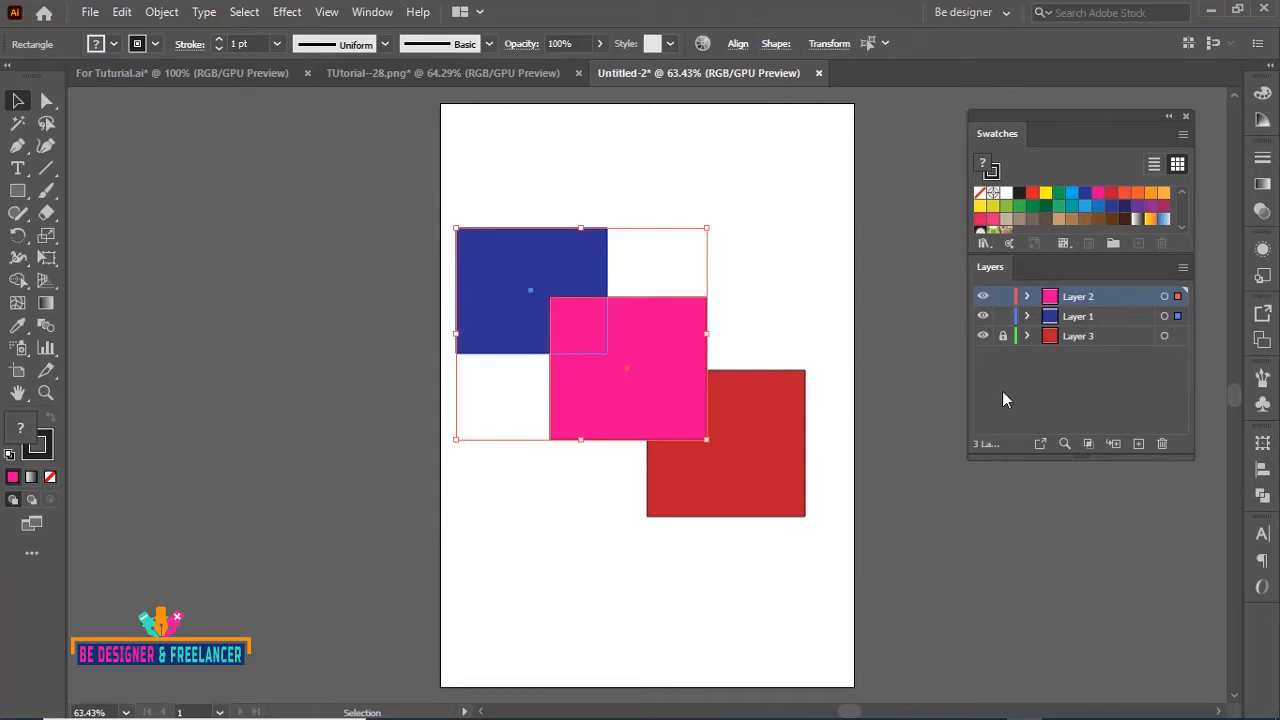
{"action": "left_click", "coordinate": [777, 324]}
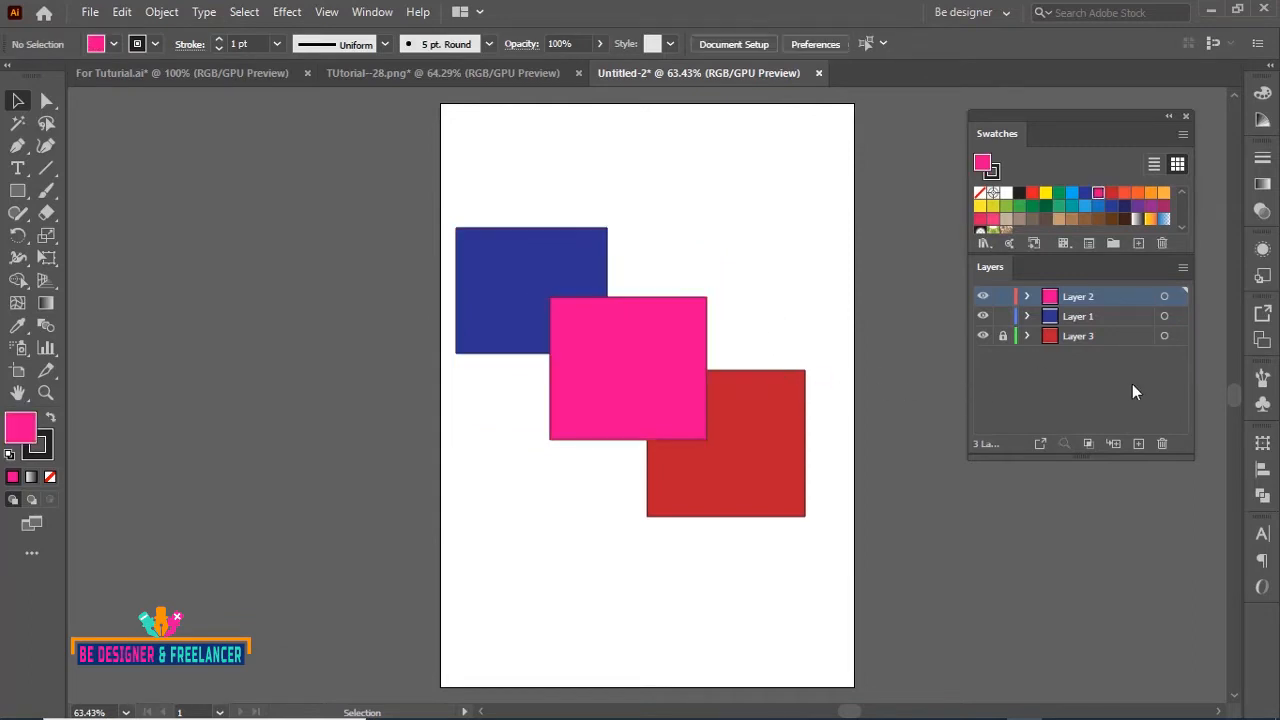
Unlock Layer 3 and delete the pink rectangle from the artboard.
{"action": "left_click", "coordinate": [1003, 336]}
{"action": "left_click", "coordinate": [1083, 338]}
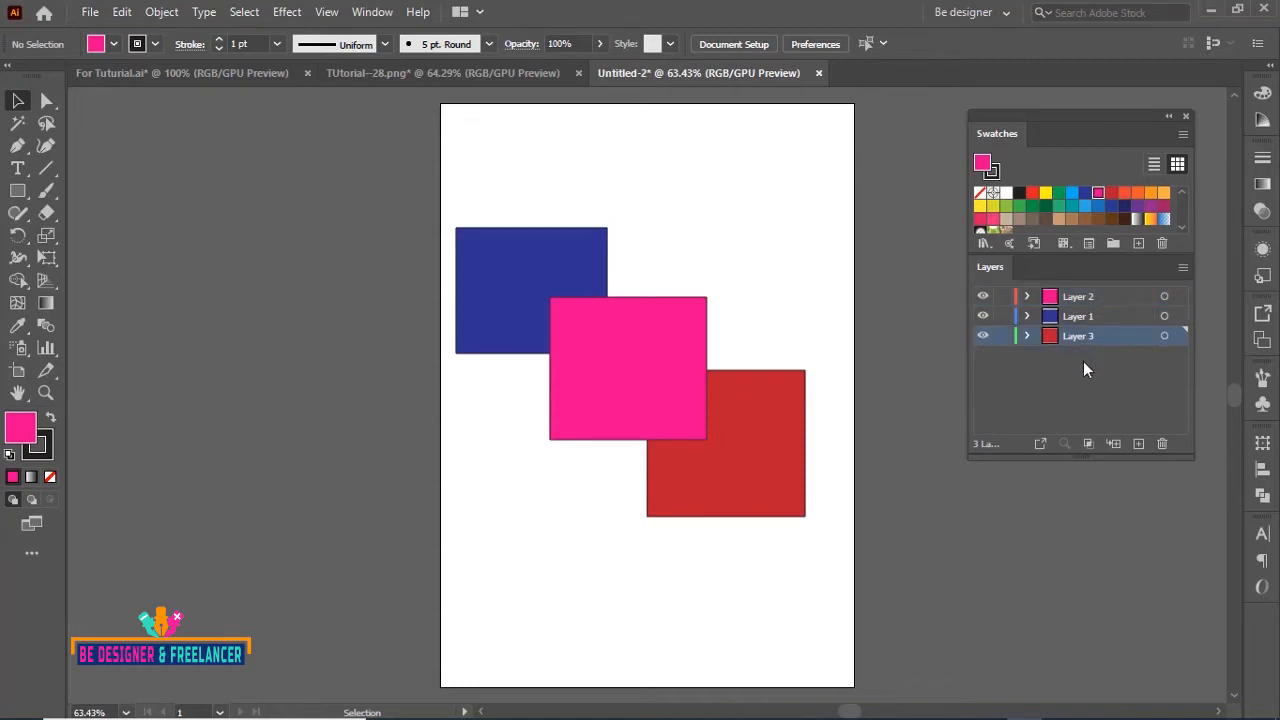
{"action": "left_click", "coordinate": [673, 360]}
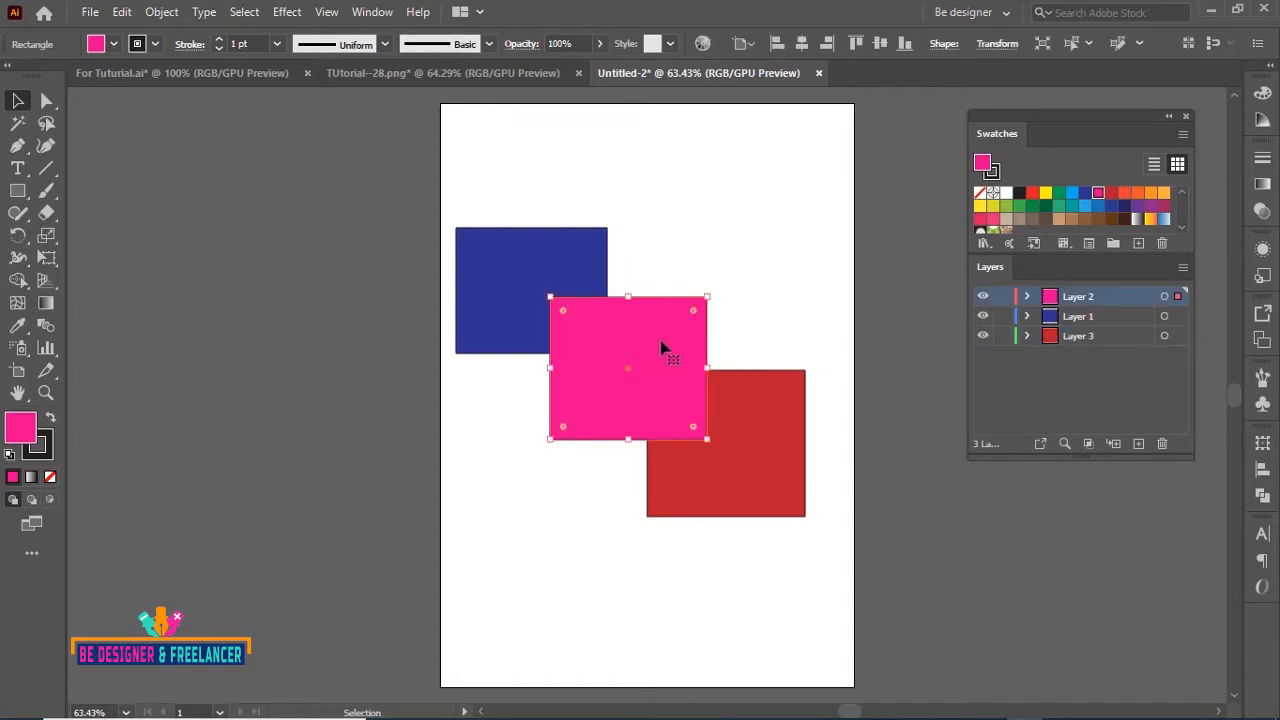
{"action": "key", "text": "Delete"}
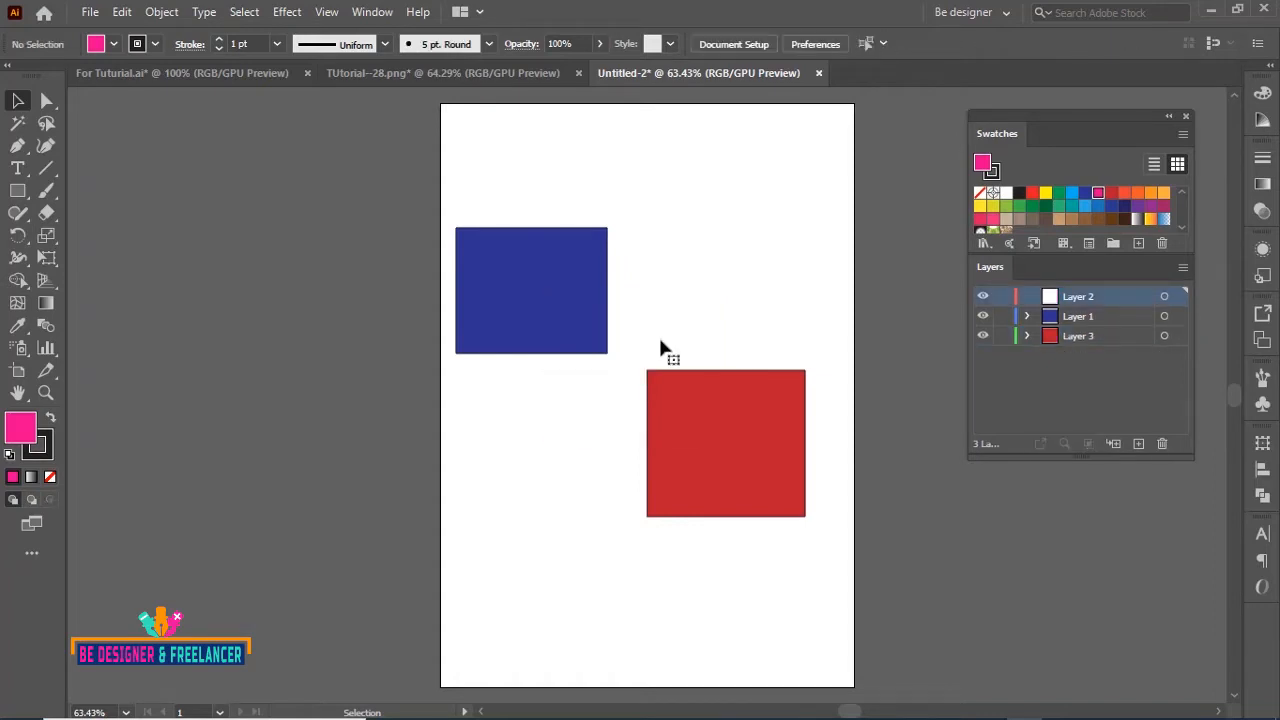
Delete Layer 3 with its artwork and then Layer 1, keeping only the empty Layer 2.
{"action": "left_click", "coordinate": [1084, 336]}
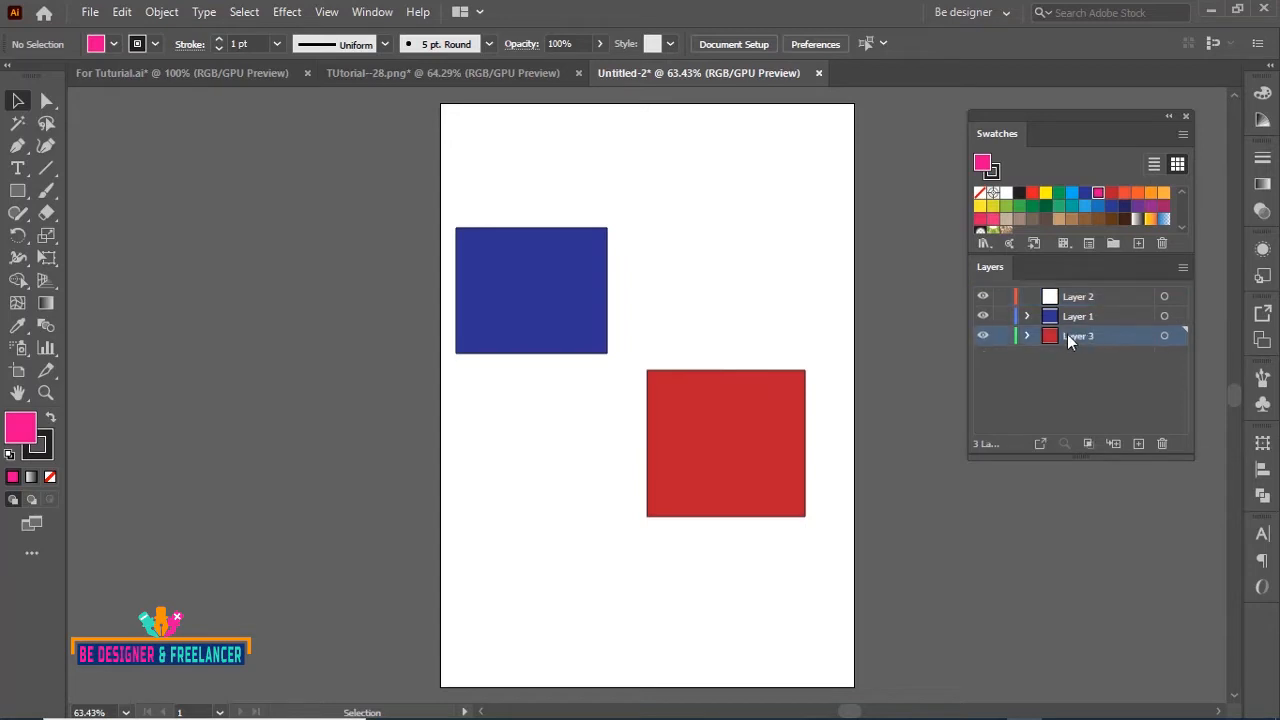
{"action": "left_click", "coordinate": [1163, 443]}
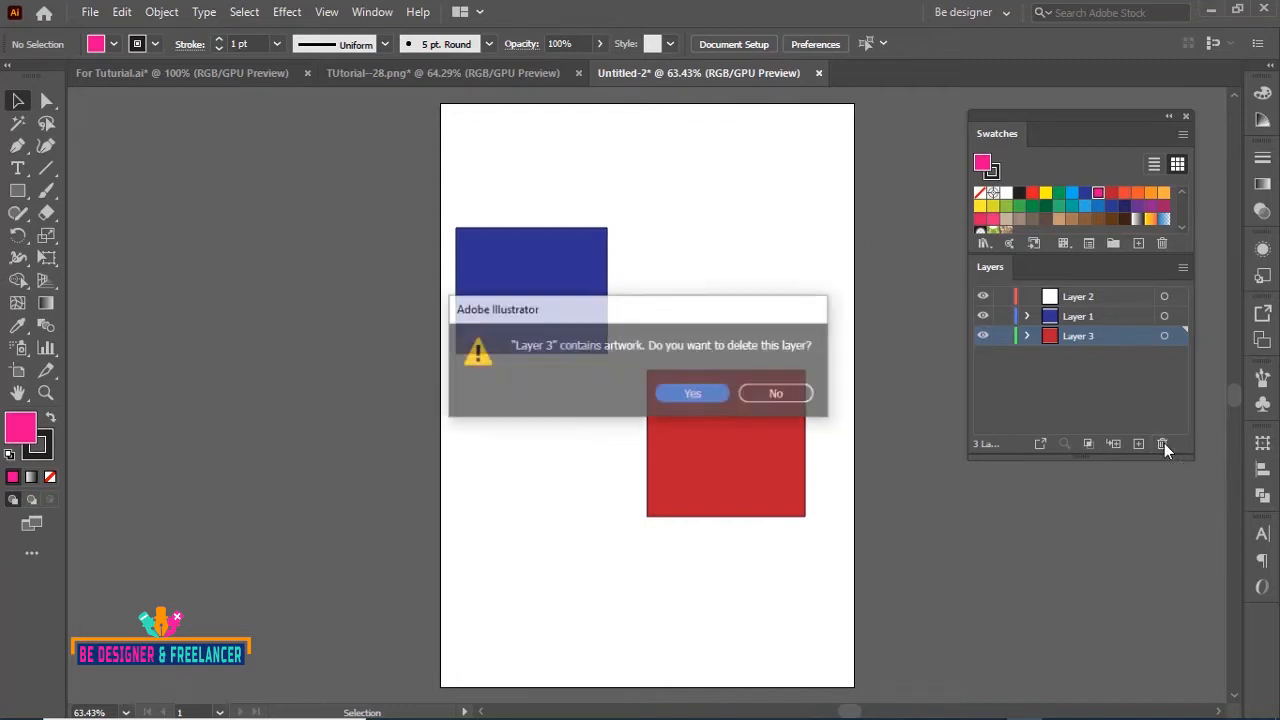
{"action": "left_click", "coordinate": [703, 394]}
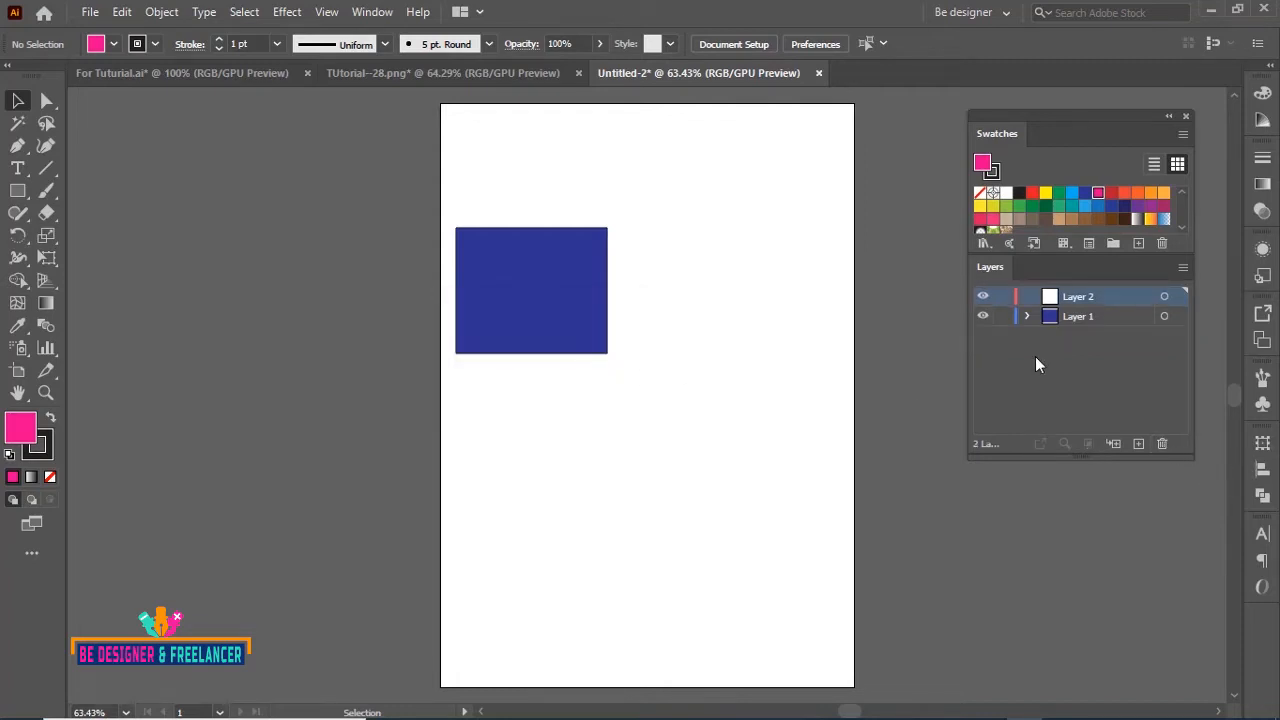
{"action": "left_click", "coordinate": [1086, 319]}
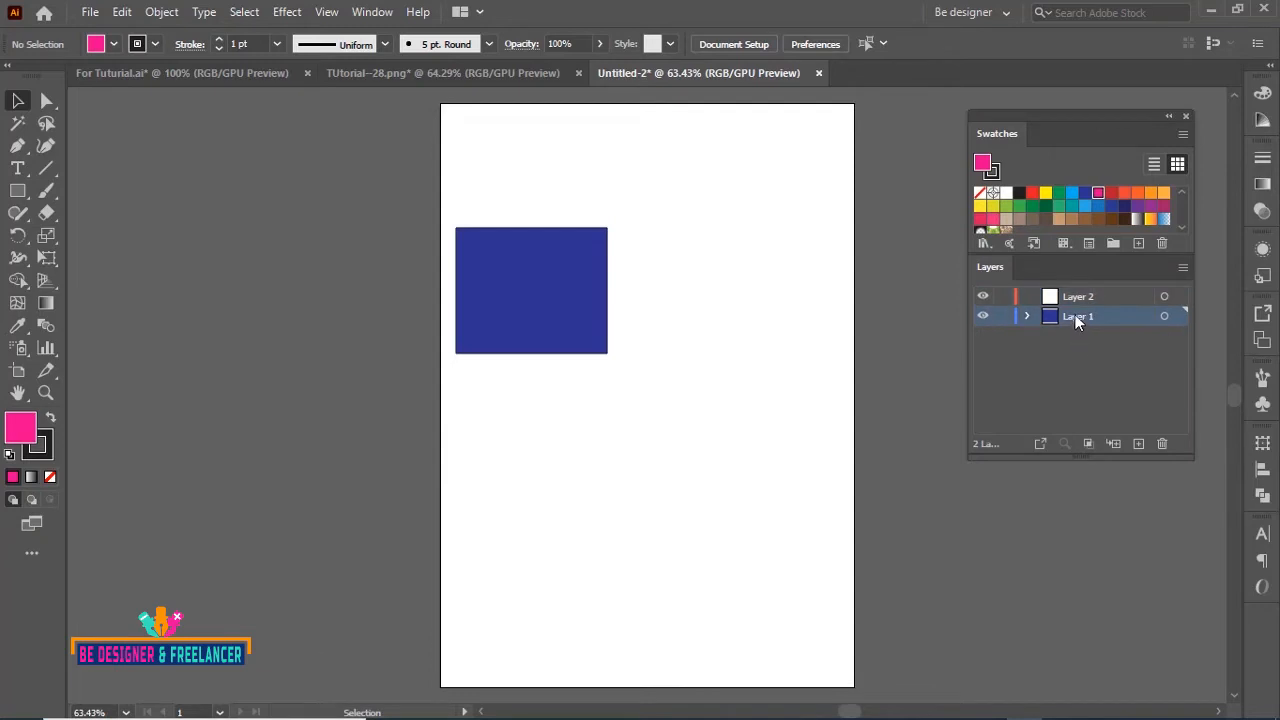
{"action": "left_click_drag", "start_coordinate": [1077, 320], "coordinate": [1164, 448]}
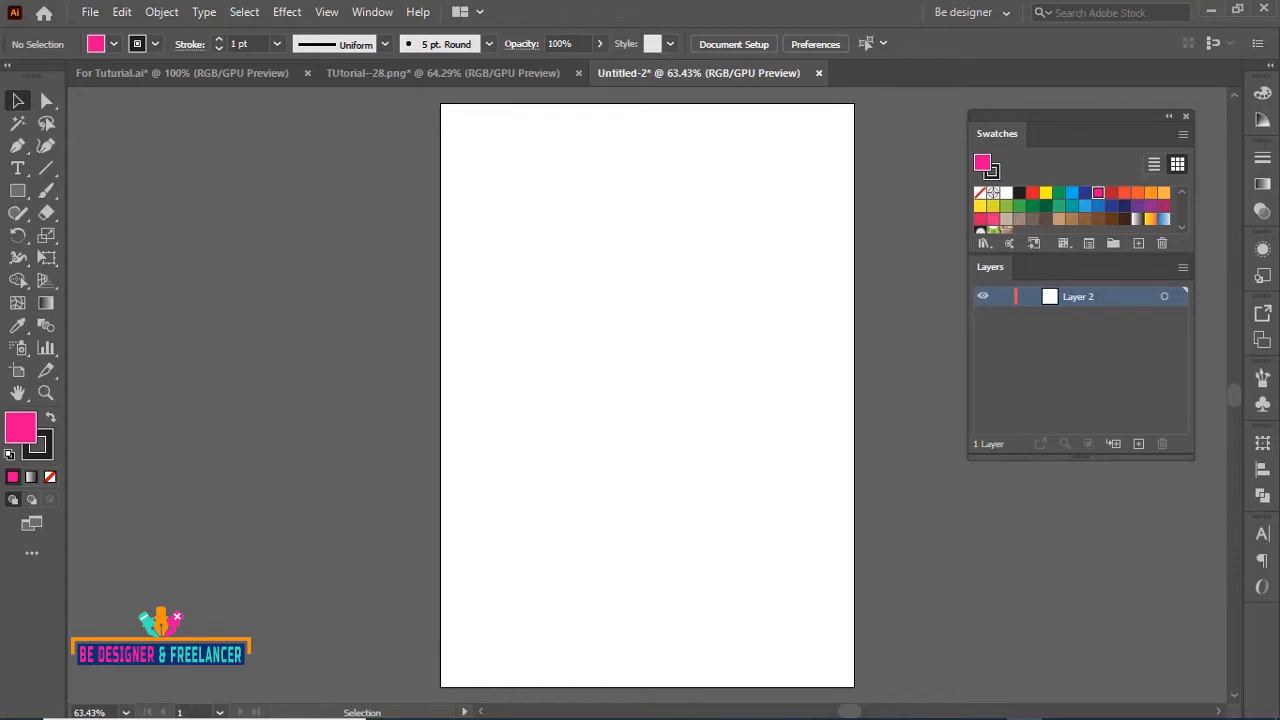
Draw three overlapping rectangles stepping diagonally down the artboard on Layer 2, filled pink, red and orange.
{"action": "left_click_drag", "start_coordinate": [19, 194], "coordinate": [90, 193]}
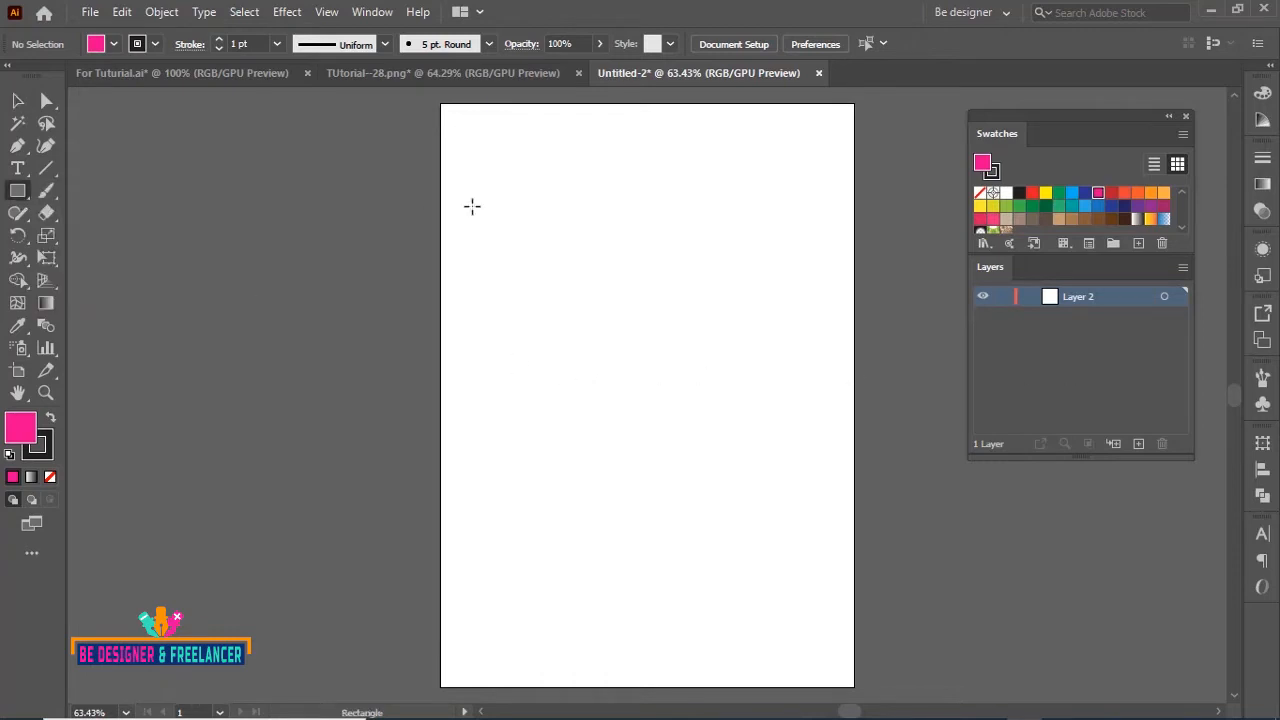
{"action": "mouse_move", "coordinate": [469, 169]}
{"action": "left_mouse_down"}
{"action": "mouse_move", "coordinate": [523, 260]}
{"action": "mouse_move", "coordinate": [609, 308]}
{"action": "left_mouse_up"}
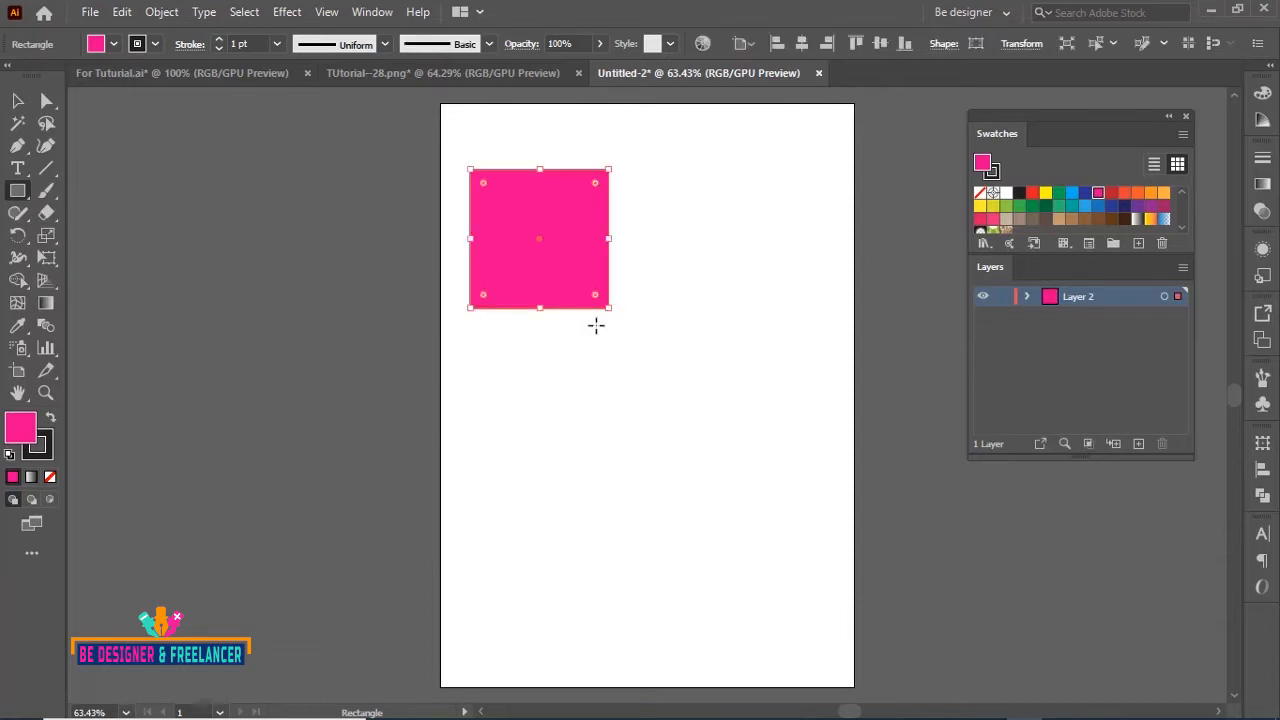
{"action": "left_click_drag", "start_coordinate": [556, 253], "coordinate": [752, 435]}
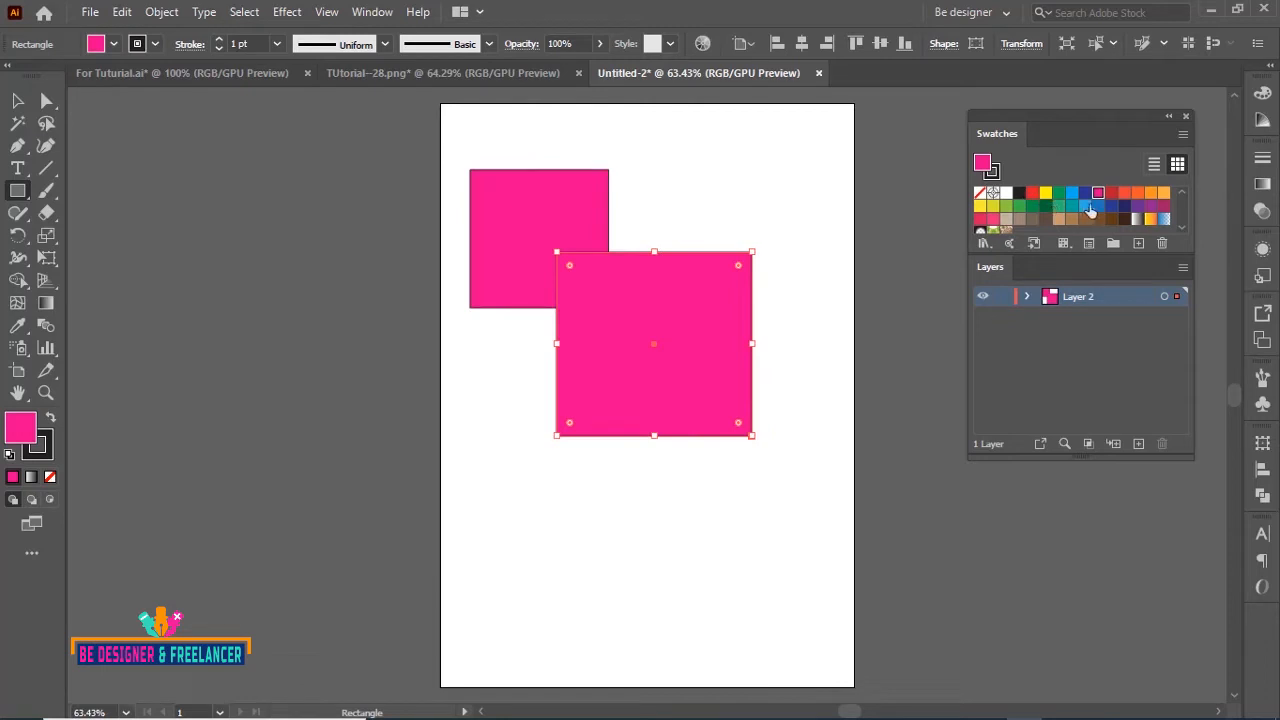
{"action": "left_click", "coordinate": [1111, 192]}
{"action": "left_click_drag", "start_coordinate": [679, 356], "coordinate": [845, 504]}
{"action": "left_click", "coordinate": [1138, 193]}
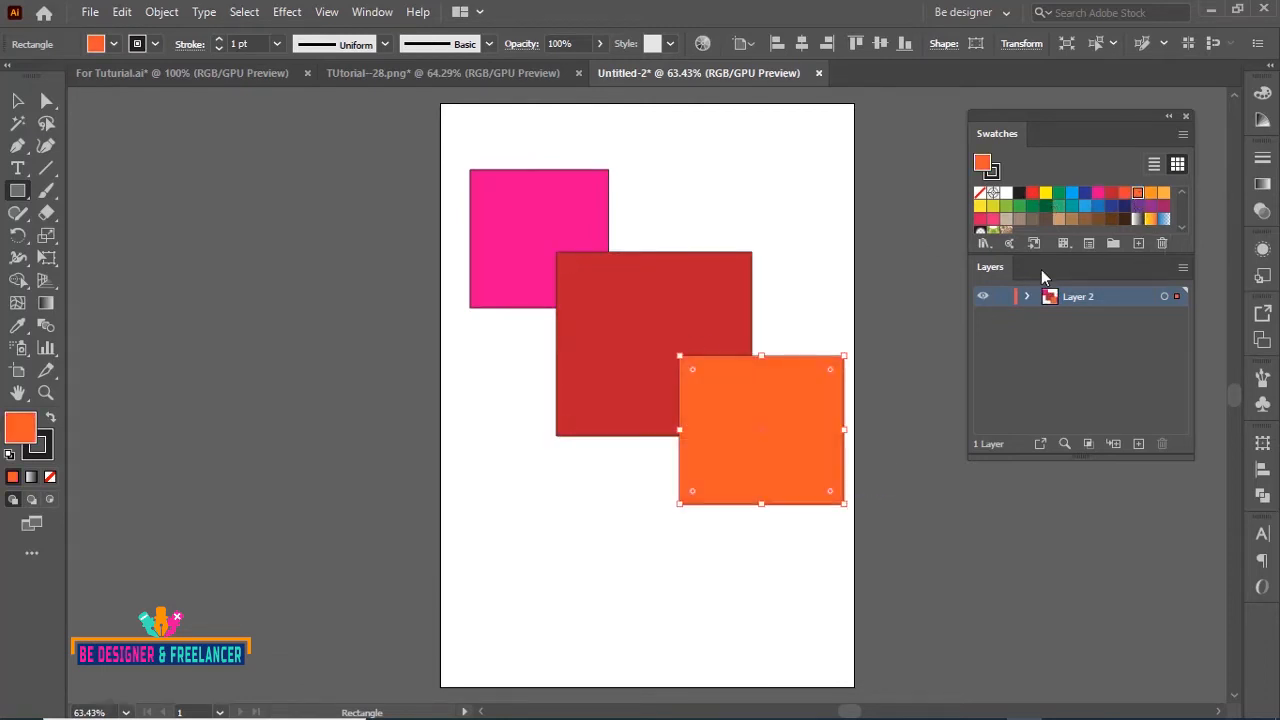
Add a light orange rectangle below the pink one and a purplish-magenta rectangle beside the pink one, both overlapping the red rectangle.
{"action": "left_click_drag", "start_coordinate": [494, 366], "coordinate": [644, 523]}
{"action": "left_click", "coordinate": [1151, 193]}
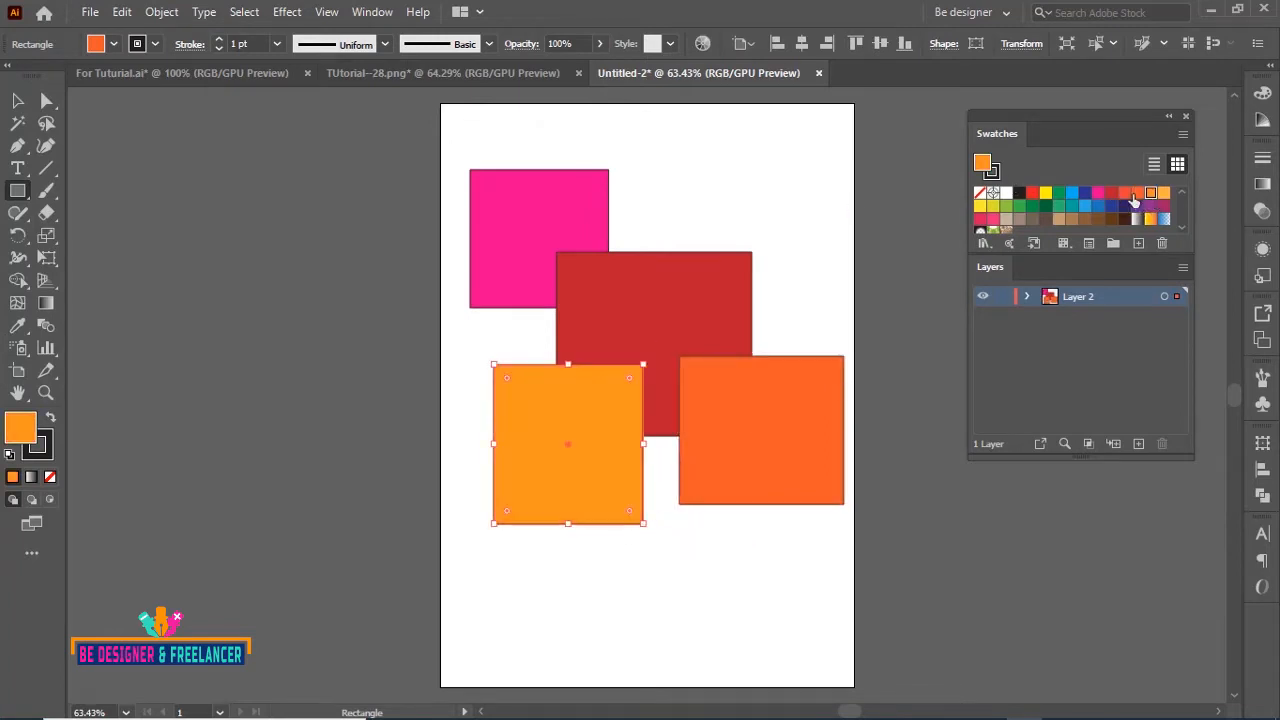
{"action": "left_click_drag", "start_coordinate": [662, 167], "coordinate": [822, 312]}
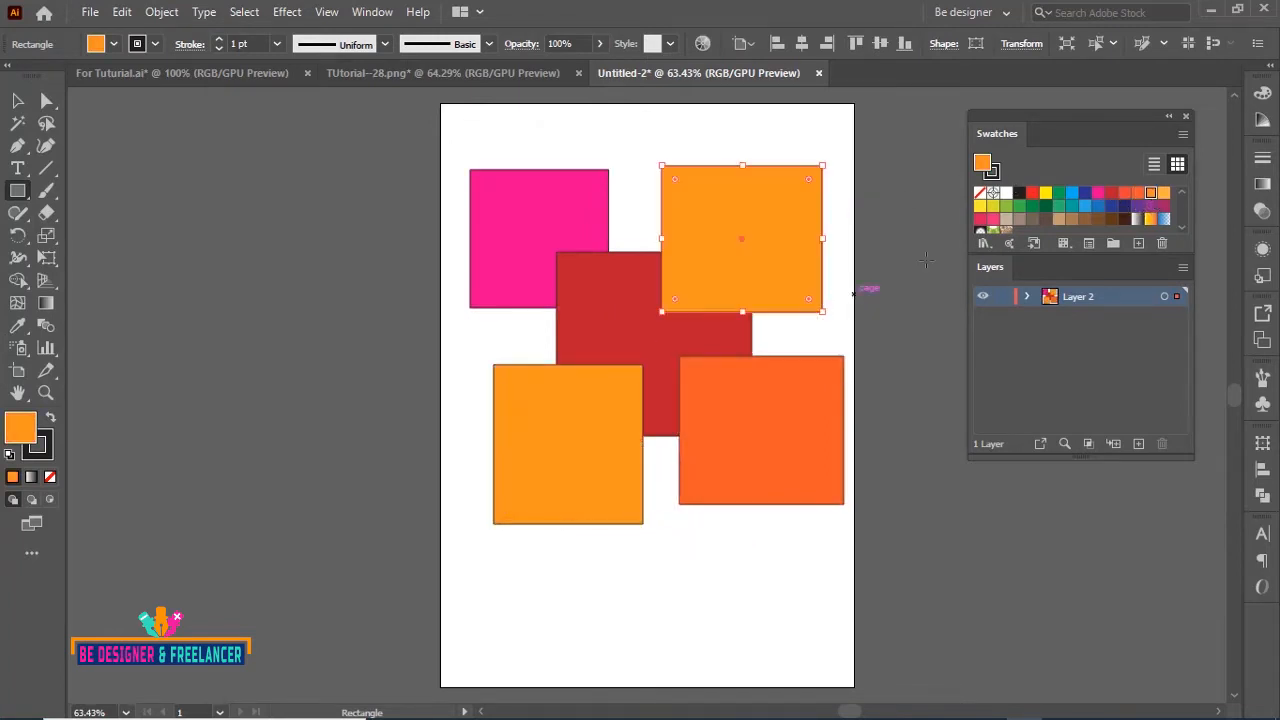
{"action": "left_click", "coordinate": [1164, 207]}
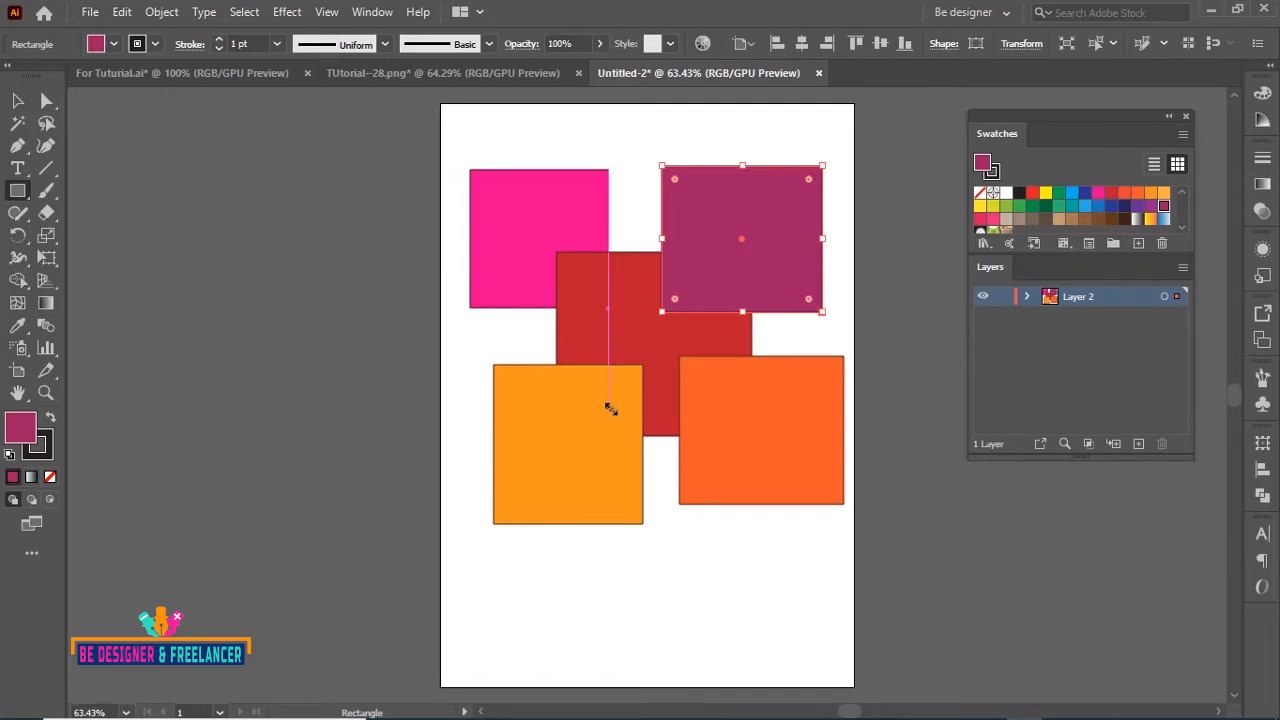
Expand Layer 2 and switch each of its five rectangles off and back on, from the lowest object to the topmost.
{"action": "left_click", "coordinate": [1027, 297]}
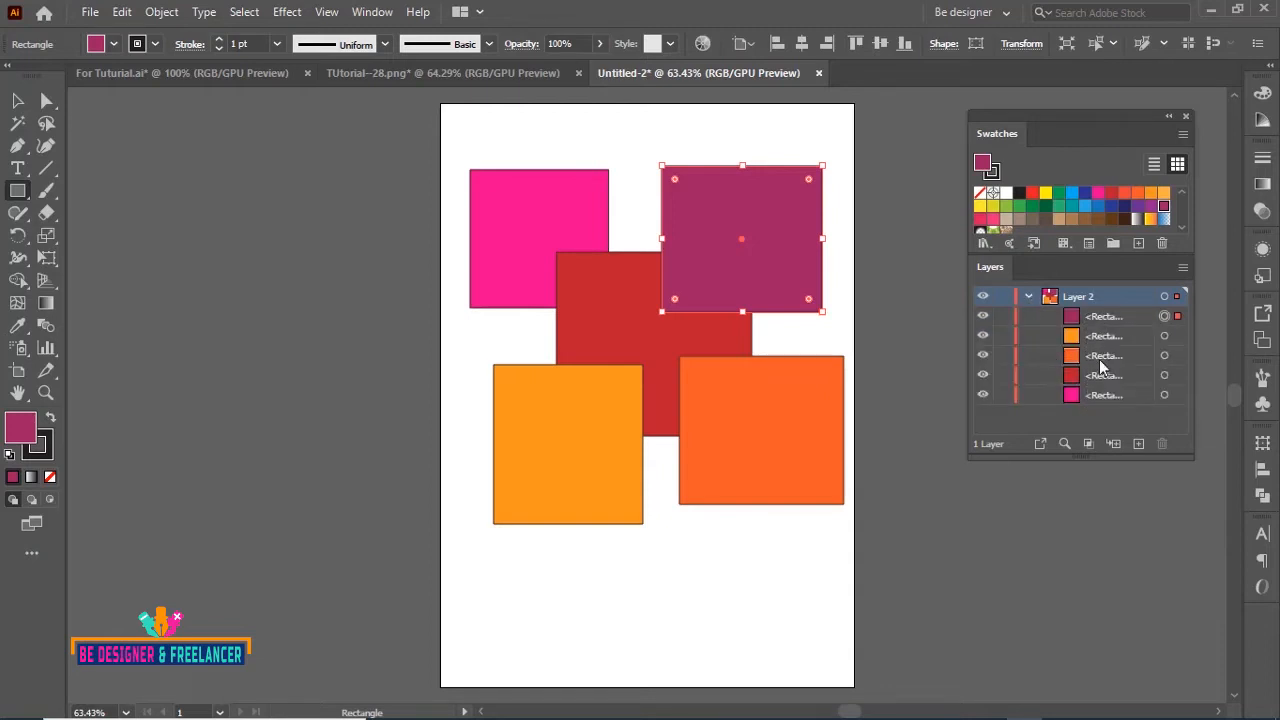
{"action": "left_click", "coordinate": [983, 395]}
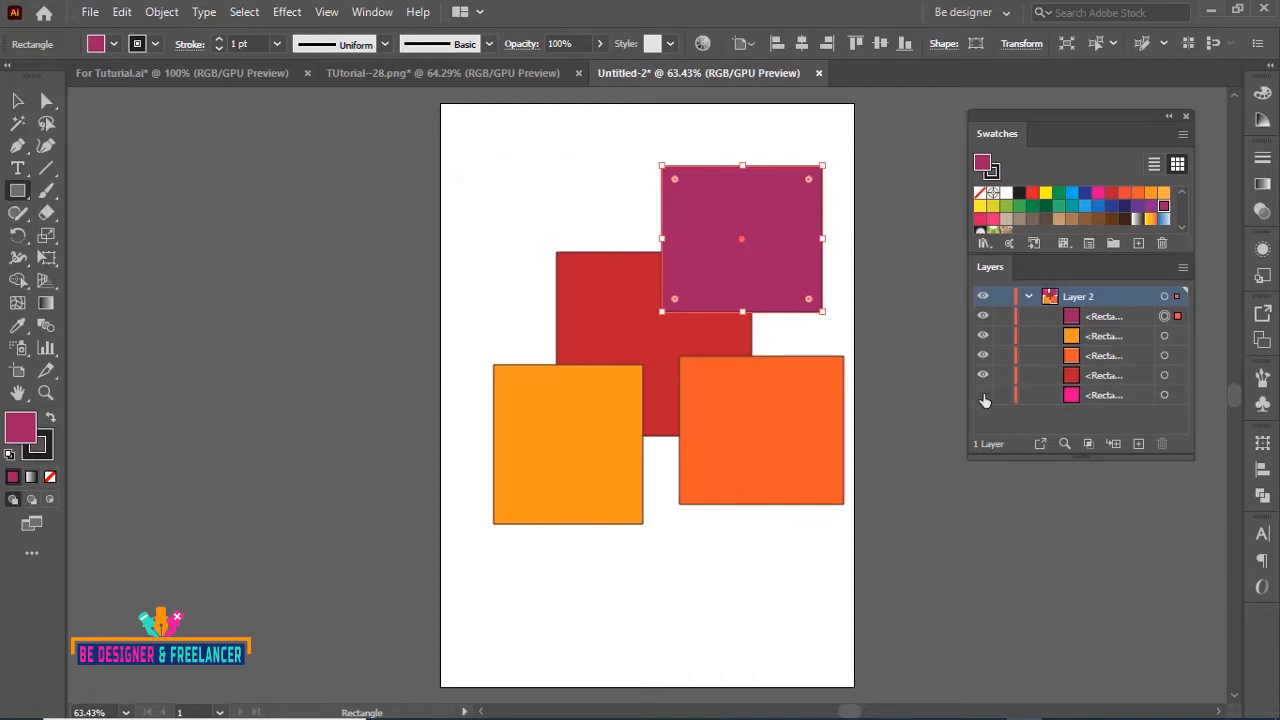
{"action": "left_click", "coordinate": [983, 395]}
{"action": "left_click", "coordinate": [983, 375]}
{"action": "left_click", "coordinate": [983, 375]}
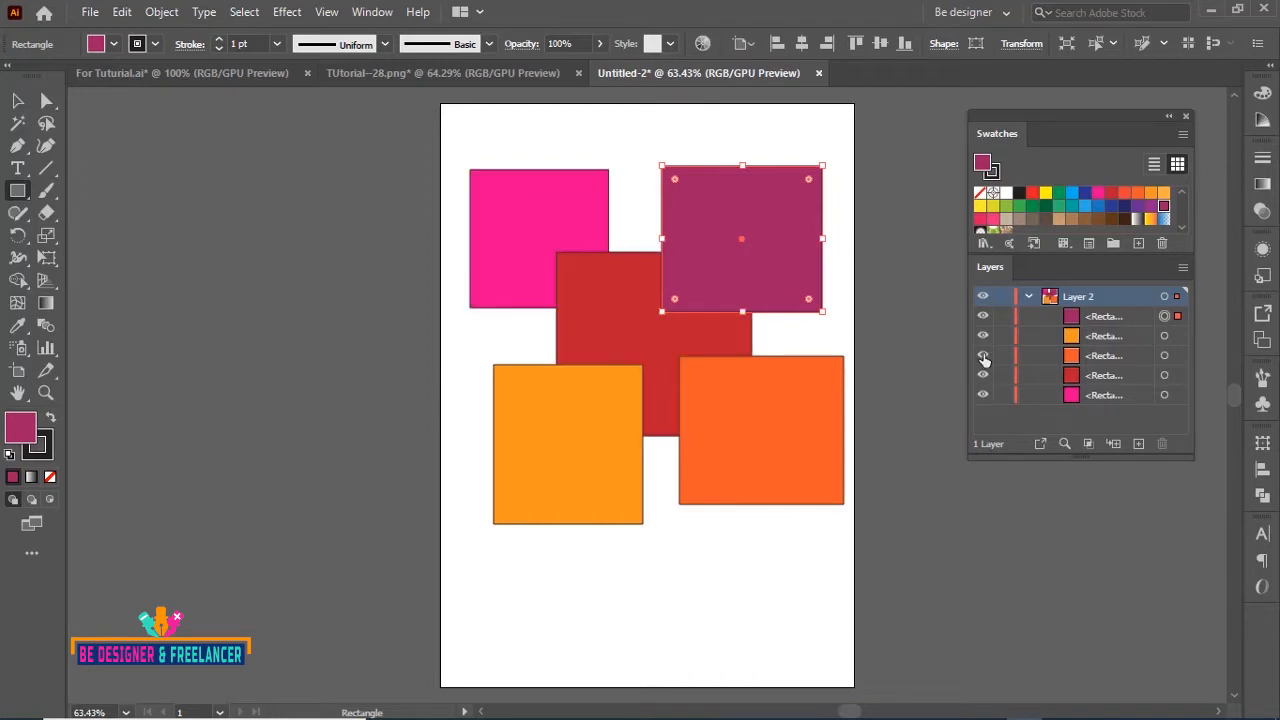
{"action": "left_click", "coordinate": [983, 355]}
{"action": "left_click", "coordinate": [983, 355]}
{"action": "left_click", "coordinate": [983, 336]}
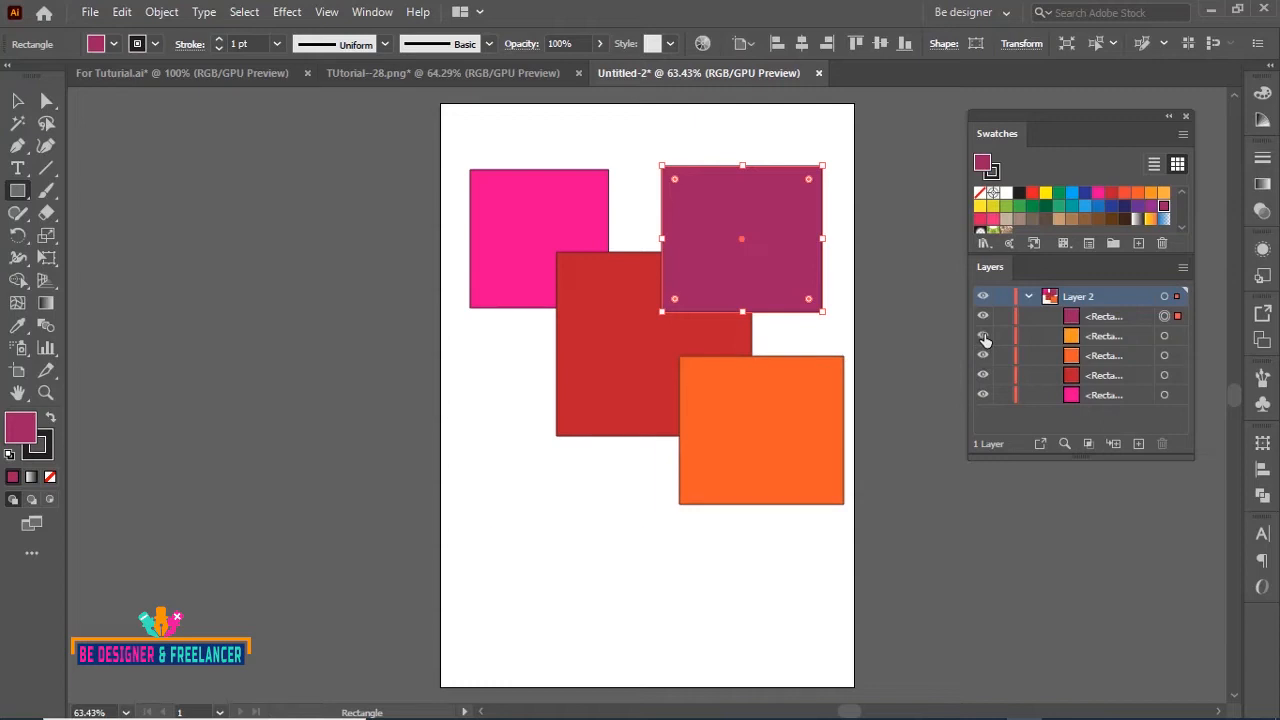
{"action": "left_click", "coordinate": [983, 336]}
{"action": "left_click", "coordinate": [983, 316]}
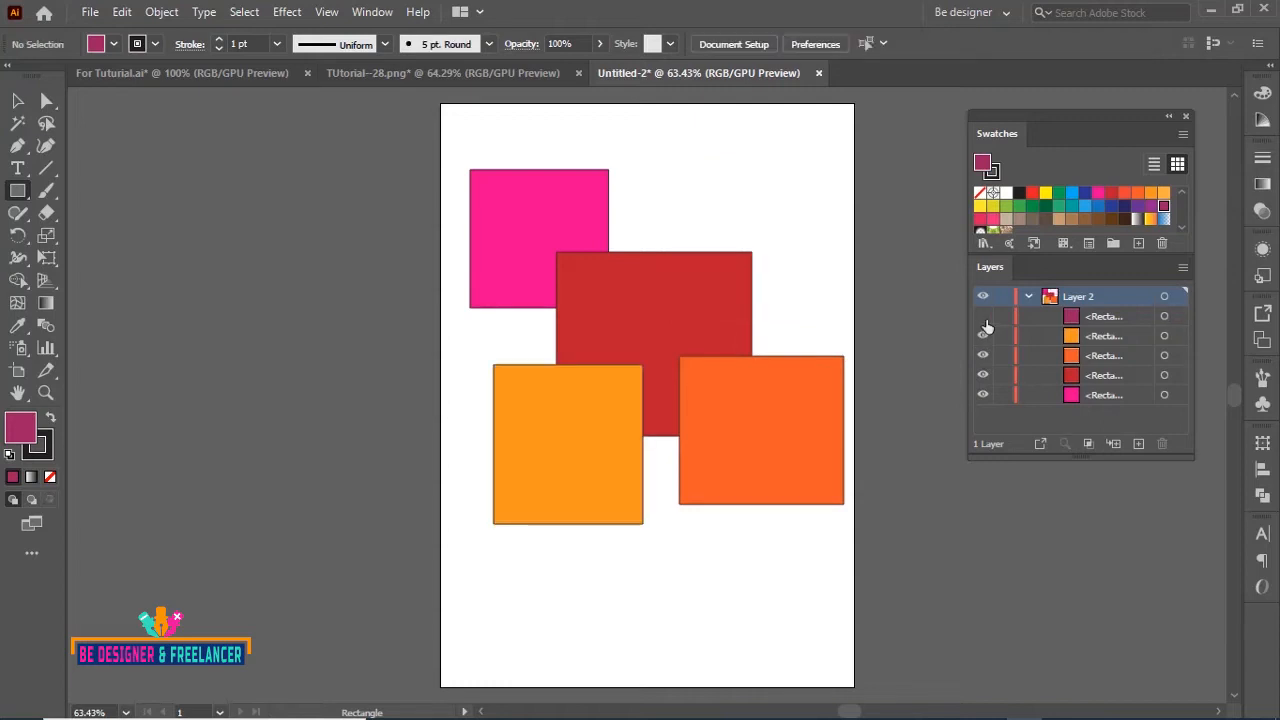
{"action": "left_click", "coordinate": [984, 318]}
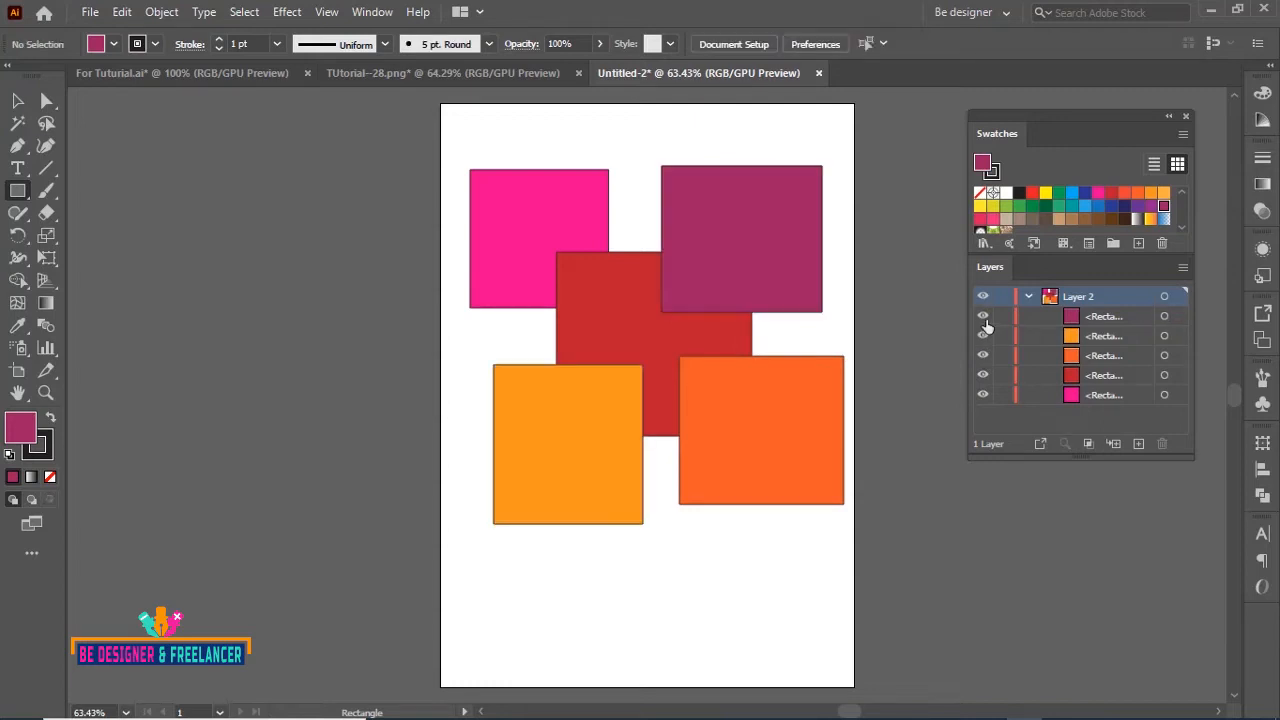
Lock the pink rectangle inside Layer 2 and move the other four rectangles left, partly off the artboard.
{"action": "left_click", "coordinate": [1003, 396]}
{"action": "key", "text": "v"}
{"action": "left_click_drag", "start_coordinate": [455, 117], "coordinate": [772, 512]}
{"action": "left_click_drag", "start_coordinate": [741, 252], "coordinate": [397, 252]}
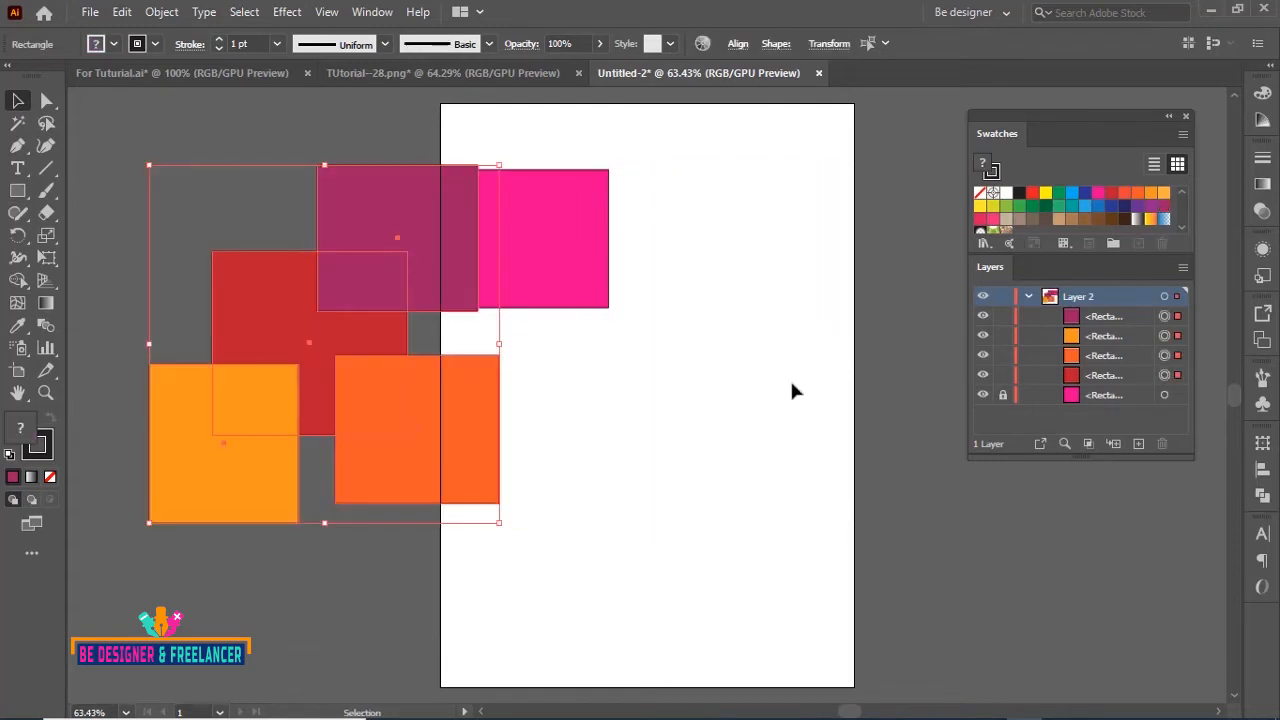
Undo the moves of the four unlocked rectangles and unlock the pink rectangle in Layer 2.
{"action": "left_click_drag", "start_coordinate": [402, 205], "coordinate": [595, 404]}
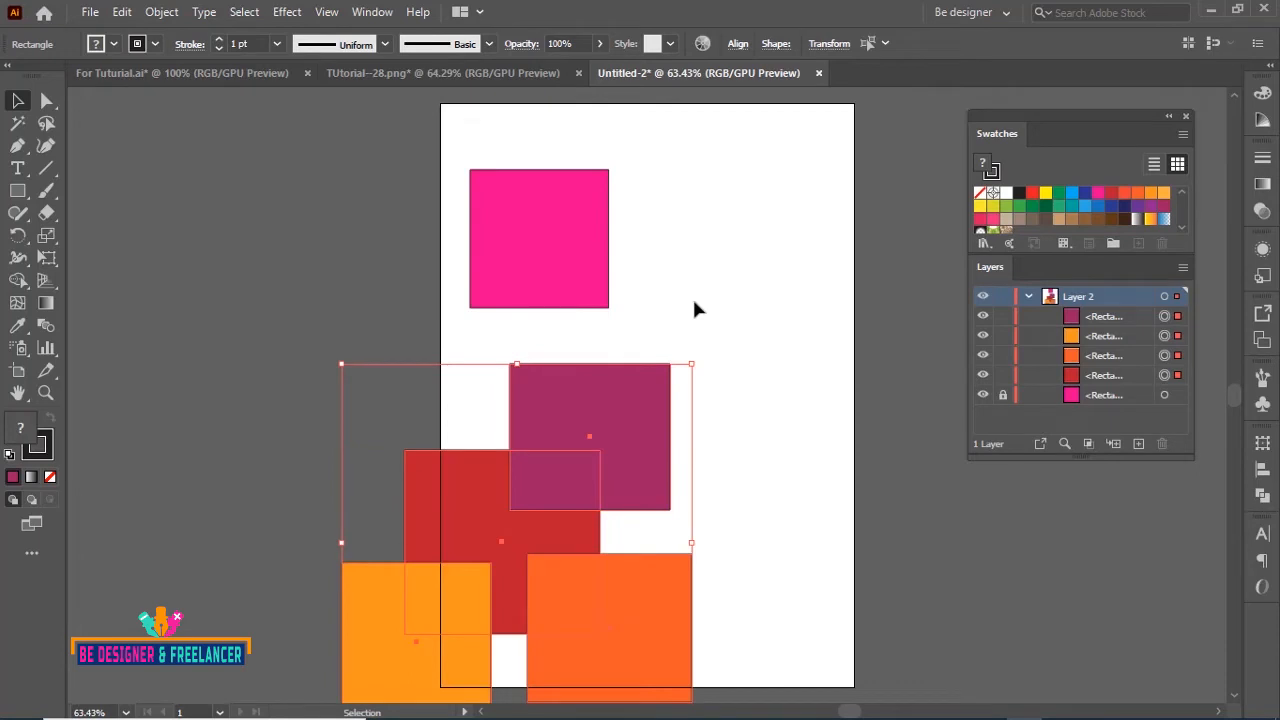
{"action": "key", "text": "ctrl+z"}
{"action": "key", "text": "ctrl+z"}
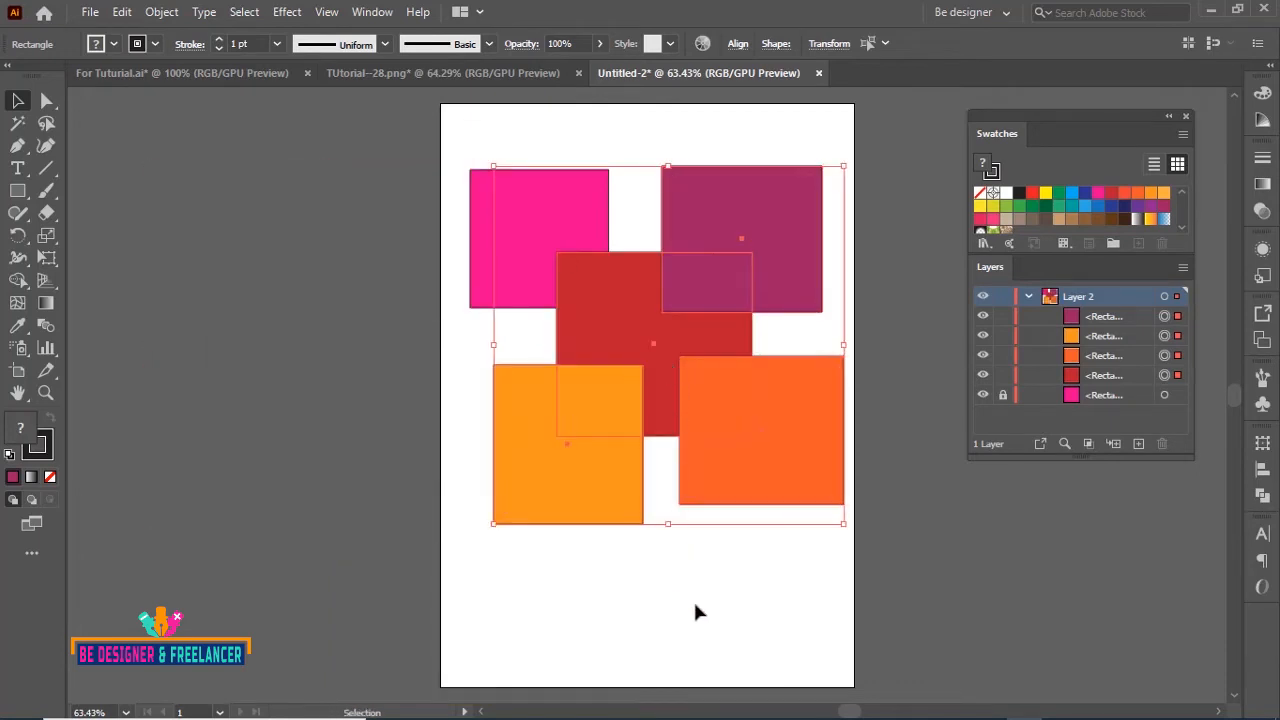
{"action": "left_click", "coordinate": [694, 605]}
{"action": "left_click", "coordinate": [1003, 396]}
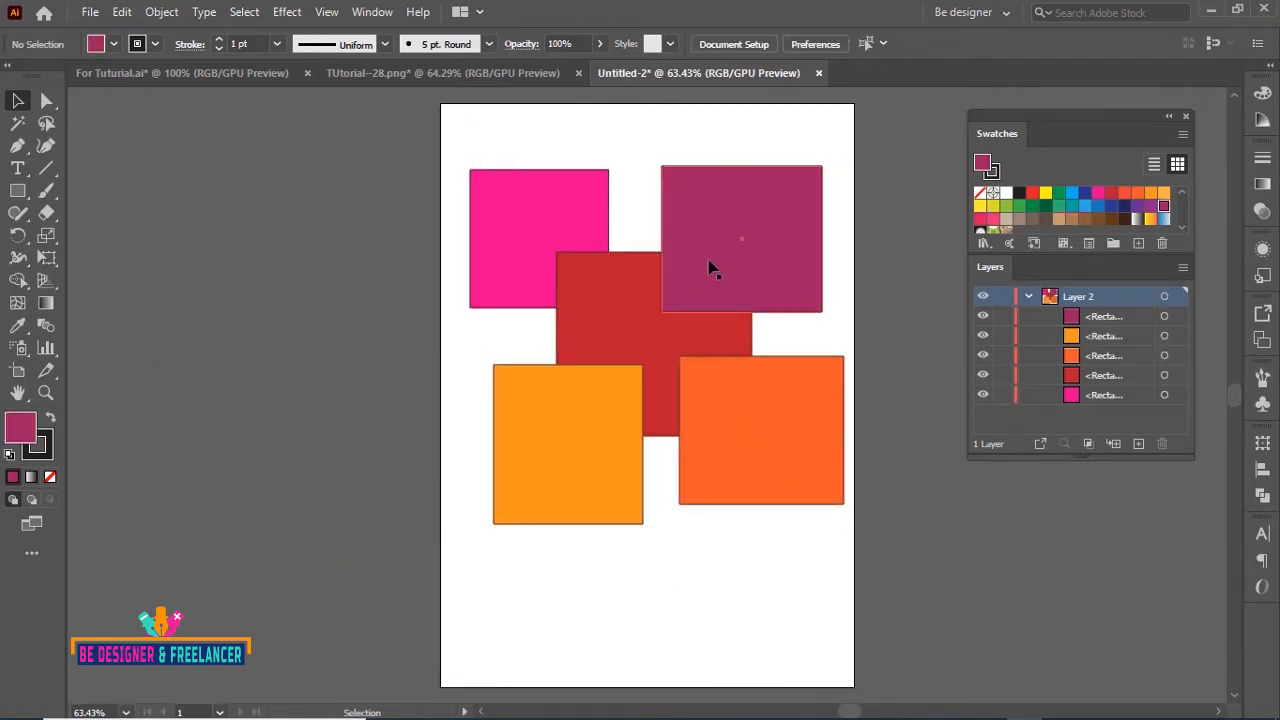
Lock the dark orange and pink rectangles, and unlock all objects on the artboard.
{"action": "left_click", "coordinate": [746, 426]}
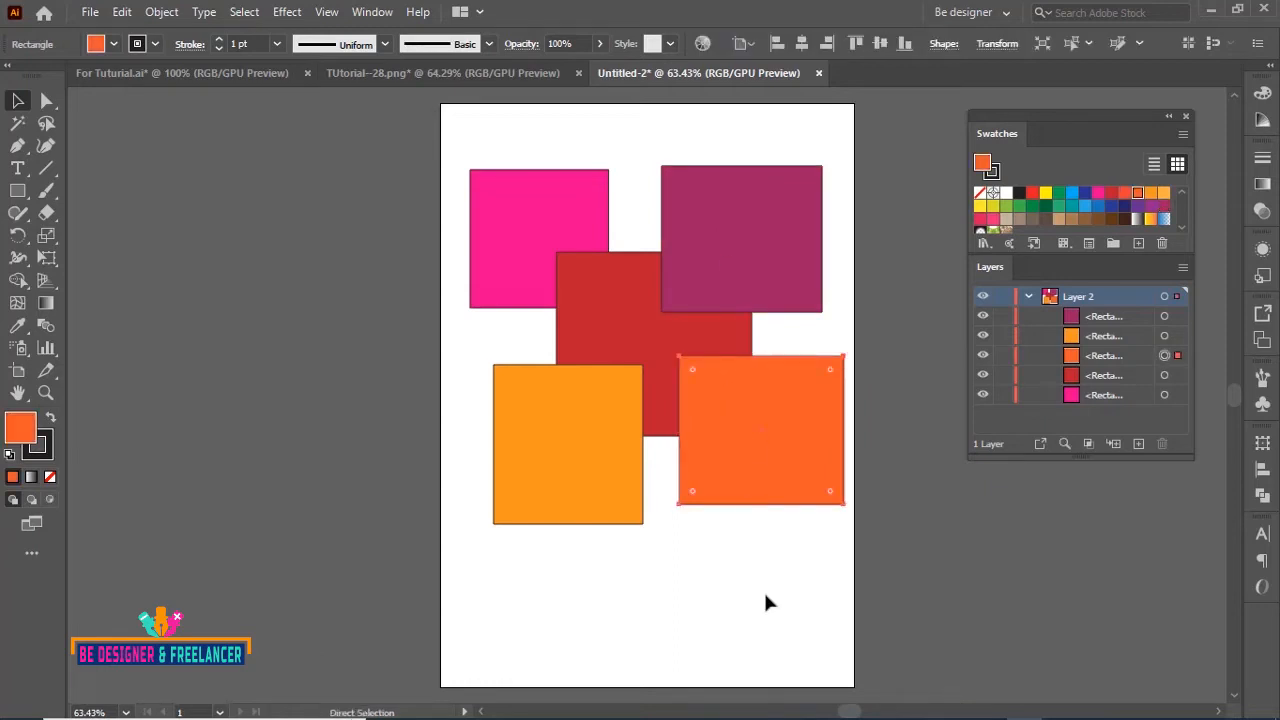
{"action": "key", "text": "ctrl+2"}
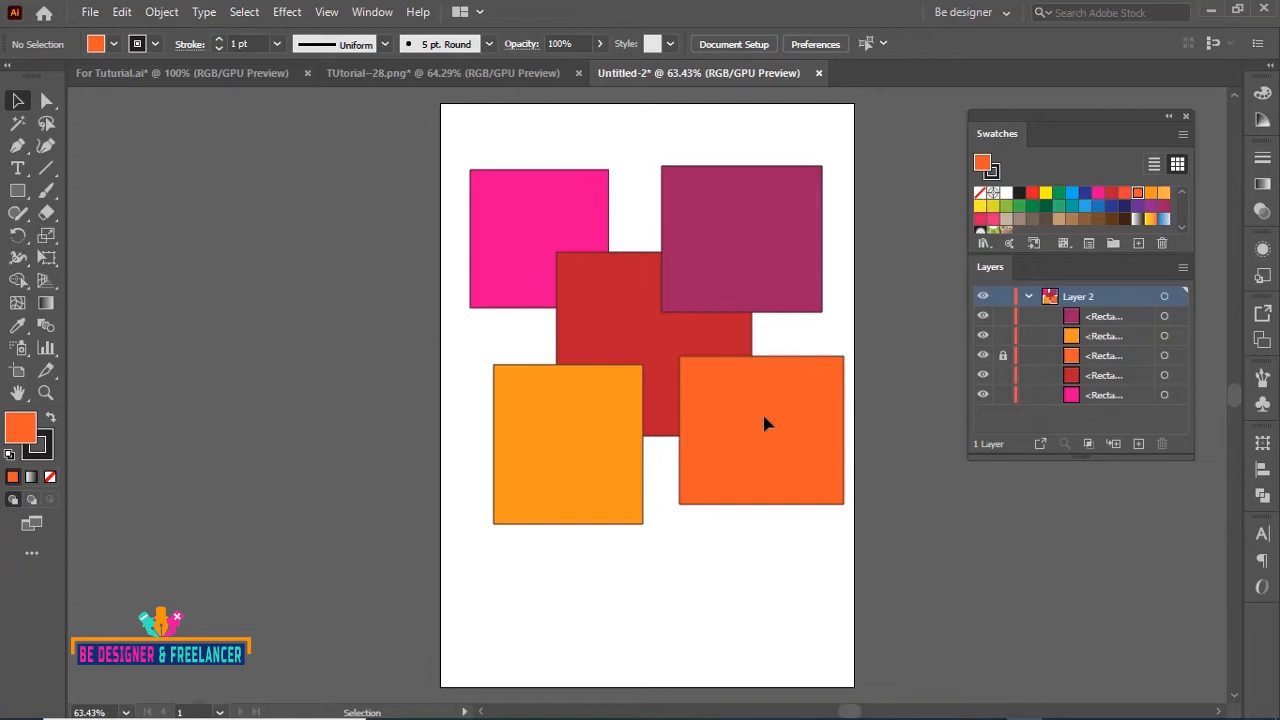
{"action": "left_click", "coordinate": [1003, 357]}
{"action": "left_click", "coordinate": [530, 217]}
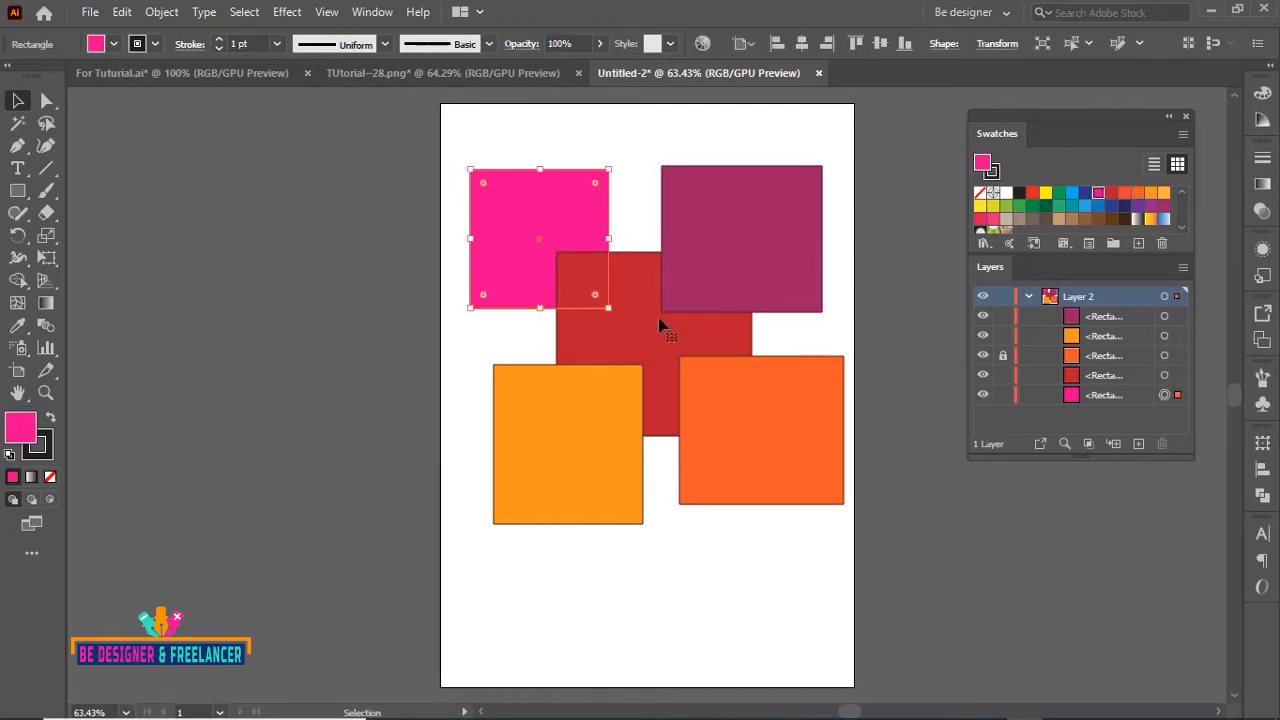
{"action": "key", "text": "ctrl"}
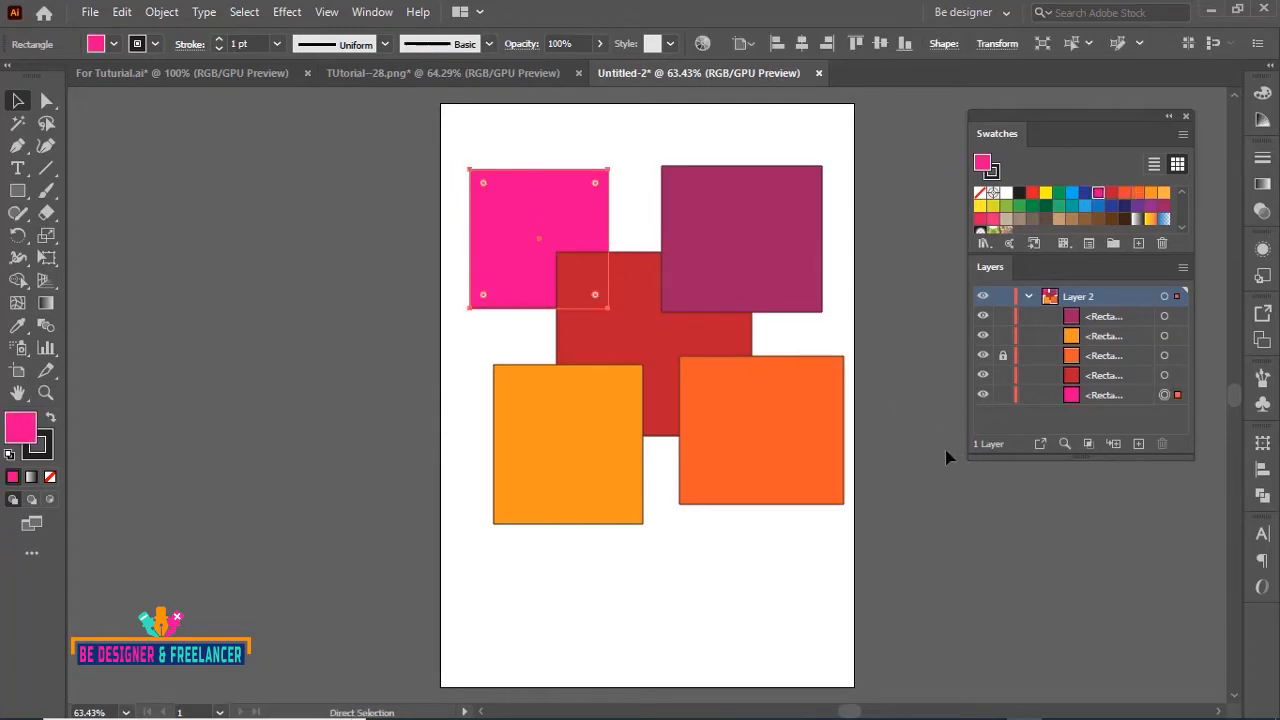
{"action": "left_click", "coordinate": [945, 450]}
{"action": "left_click", "coordinate": [1003, 395]}
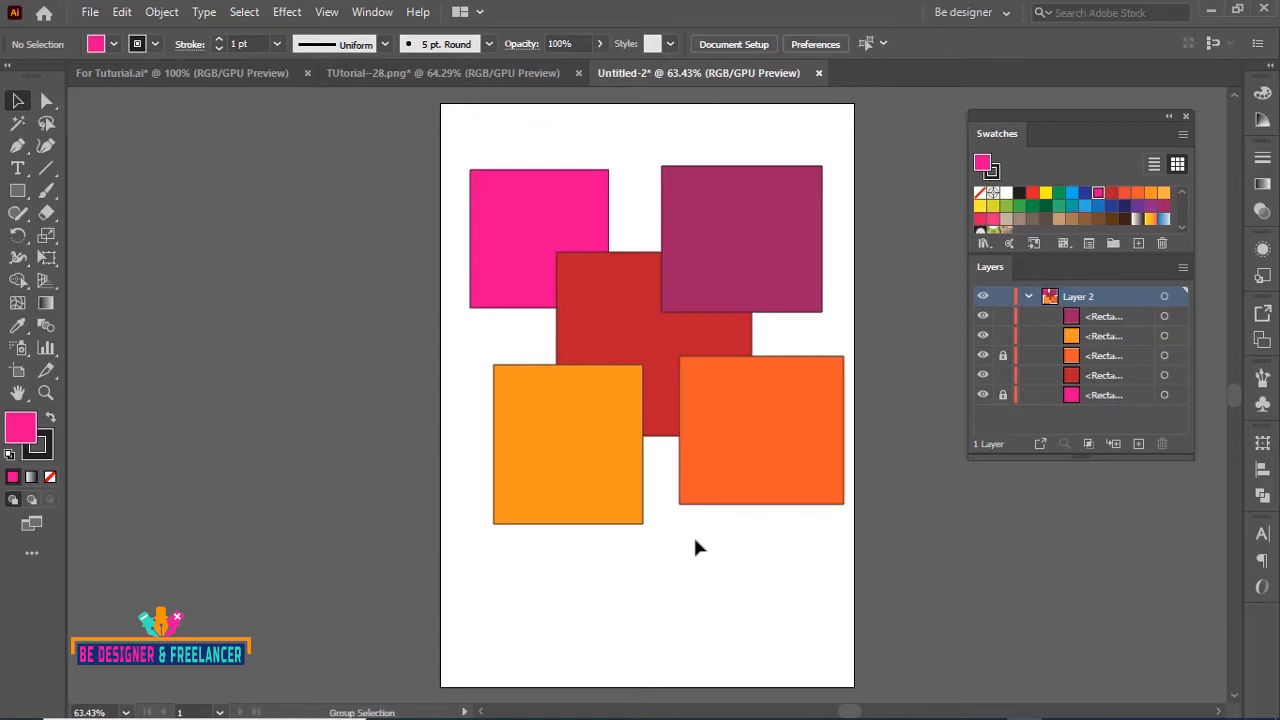
{"action": "key", "text": "ctrl+alt+2"}
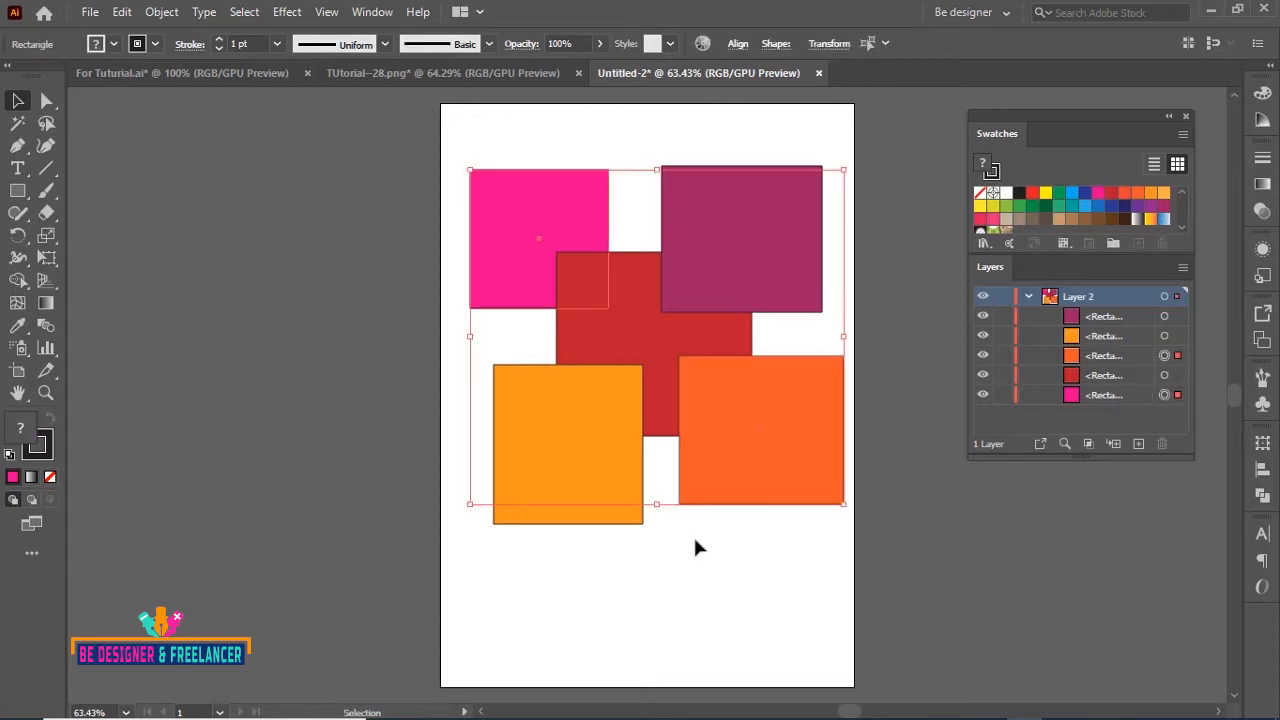
{"action": "left_click", "coordinate": [906, 520]}
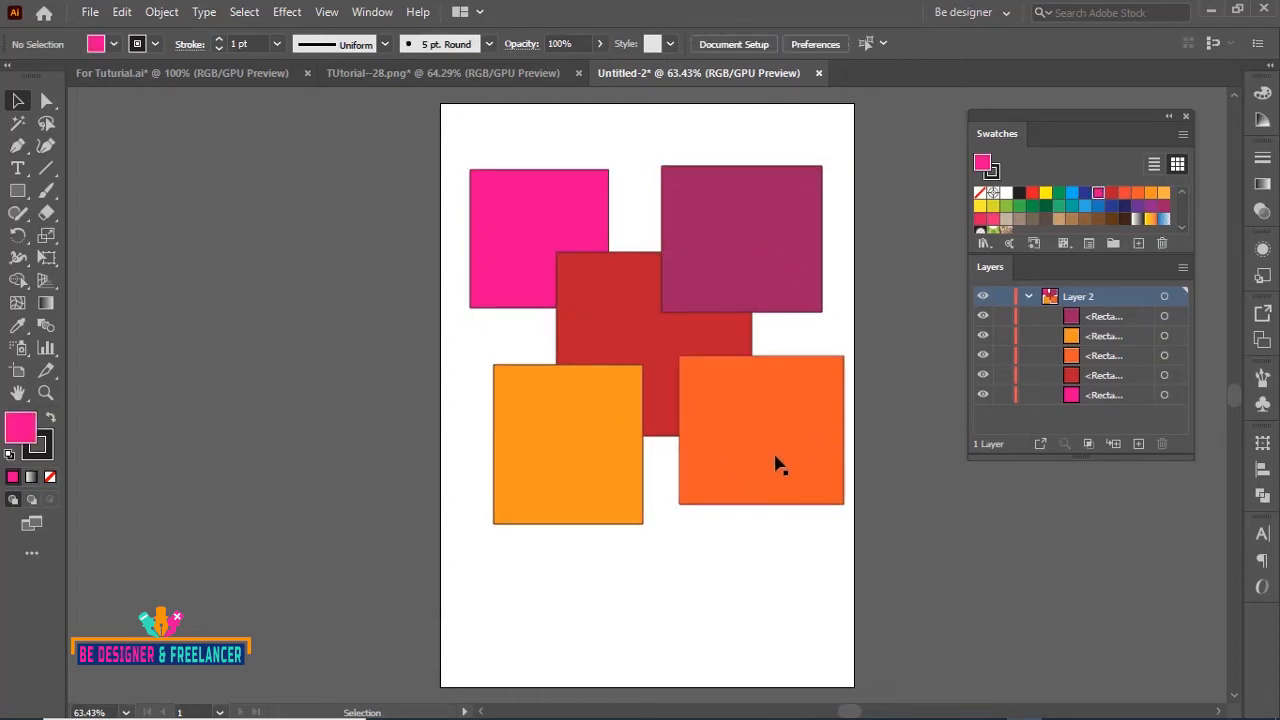
Move the pink rectangle from the bottom of Layer 2's stacking order to the top.
{"action": "left_click", "coordinate": [546, 214]}
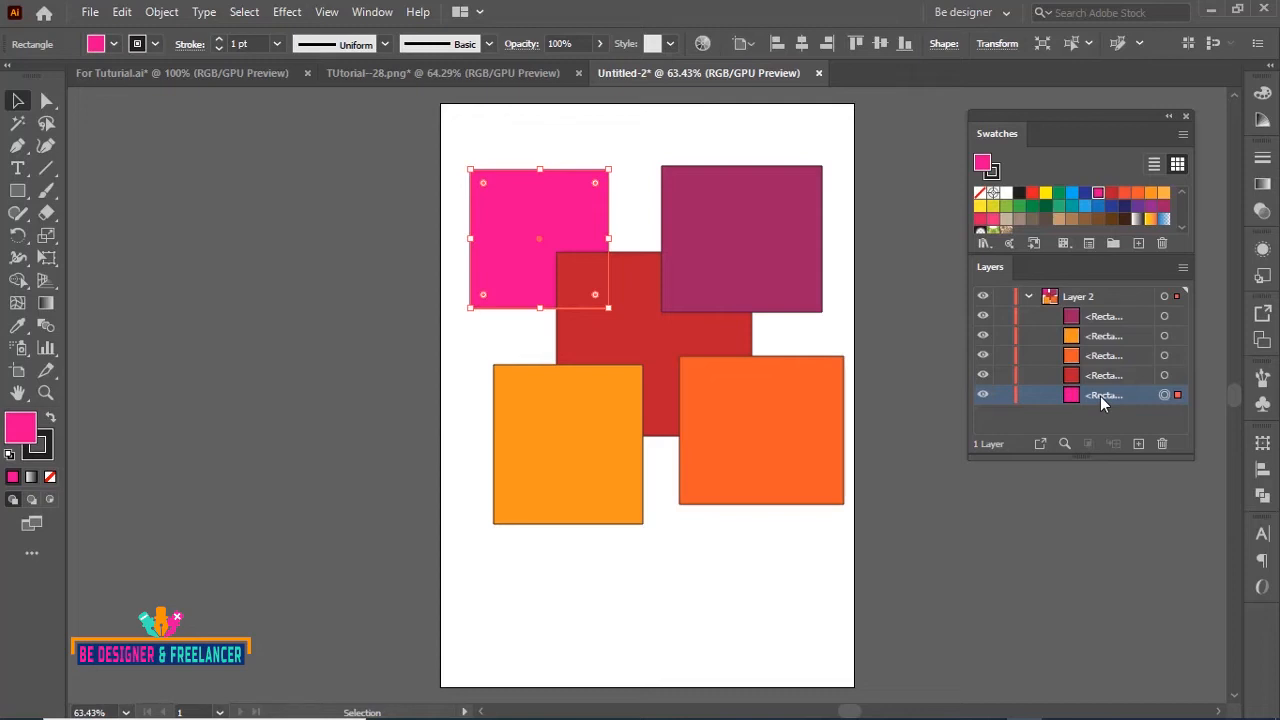
{"action": "left_click_drag", "start_coordinate": [1100, 396], "coordinate": [1086, 315]}
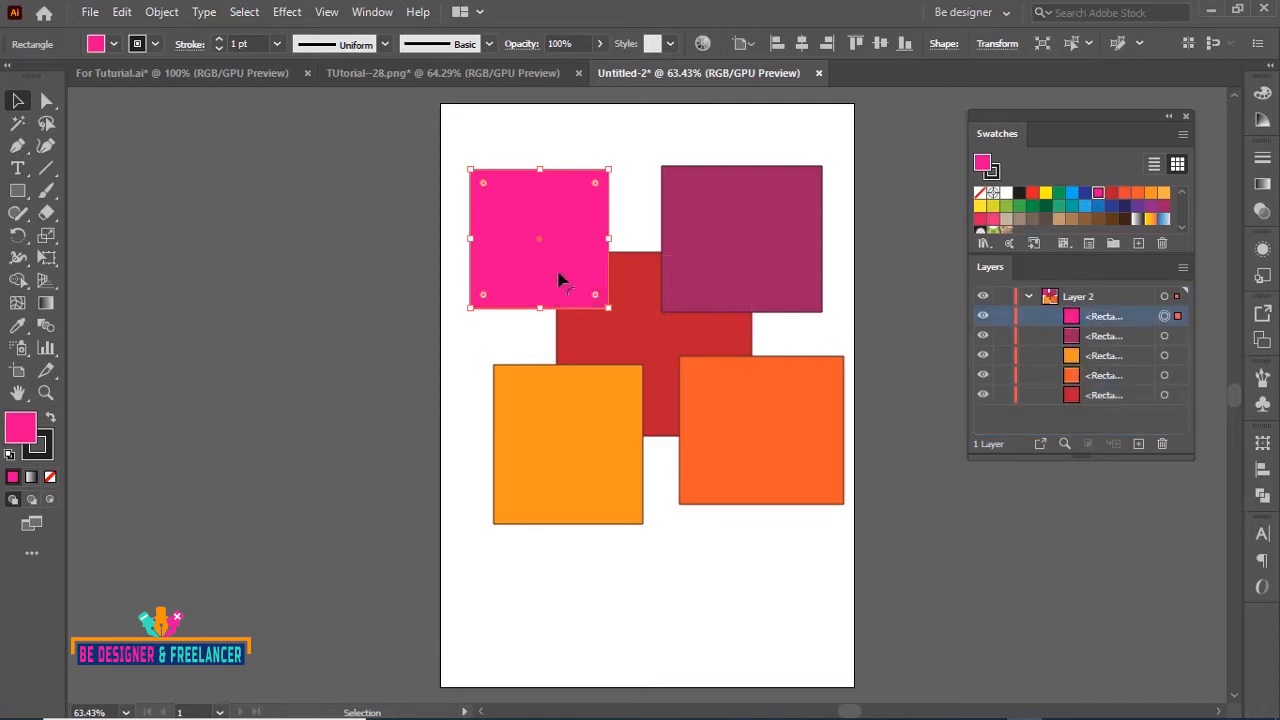
Bring the red rectangle to the front of the stack, and send it to the back again.
{"action": "left_click", "coordinate": [628, 334]}
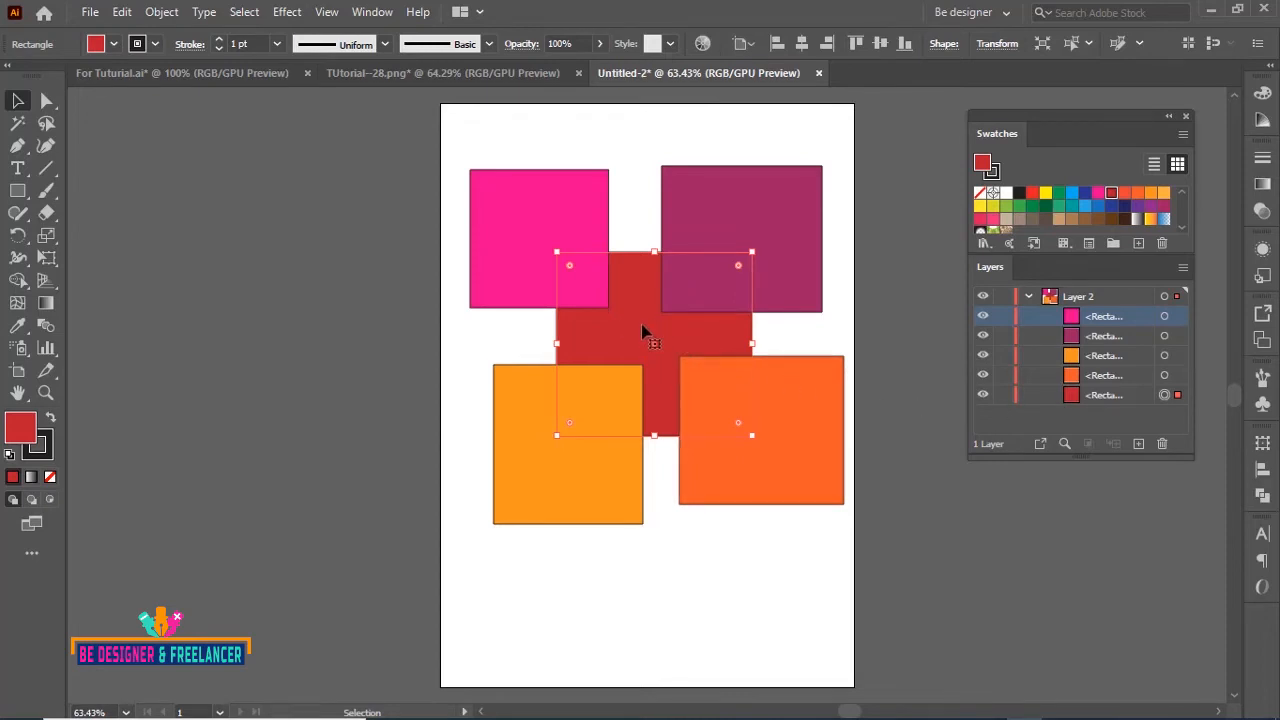
{"action": "right_click", "coordinate": [642, 333]}
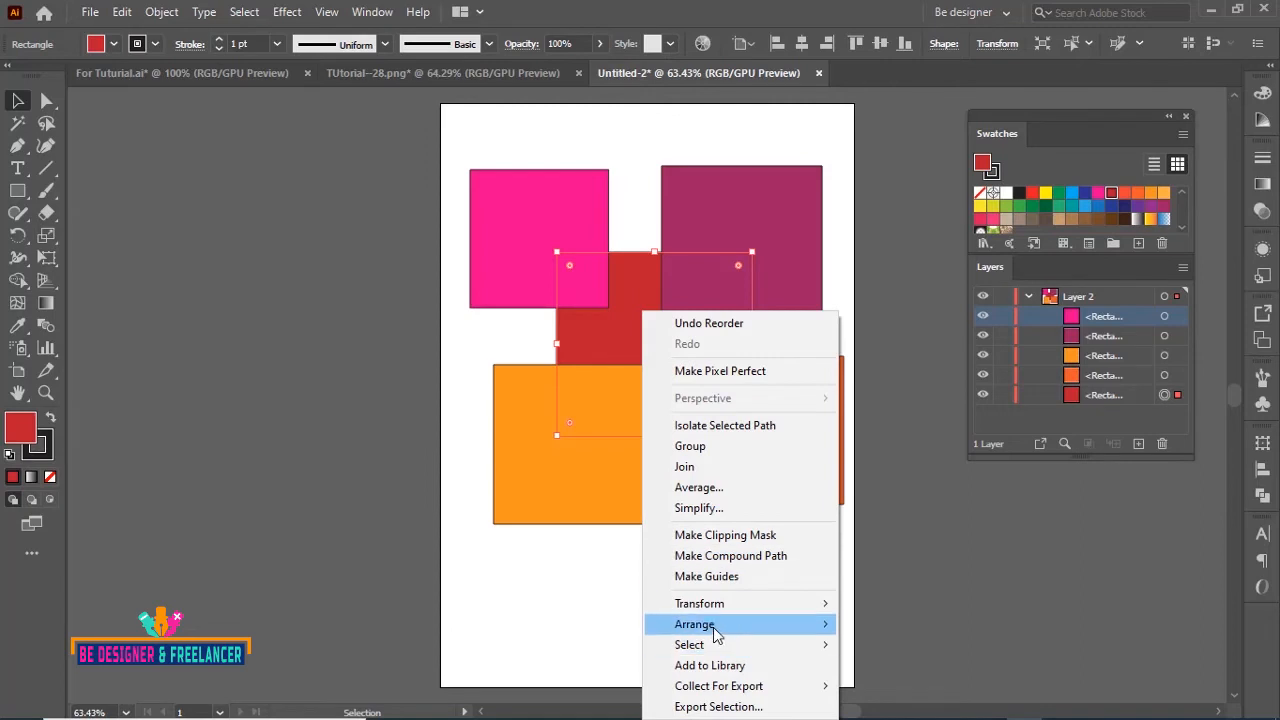
{"action": "mouse_move", "coordinate": [713, 627]}
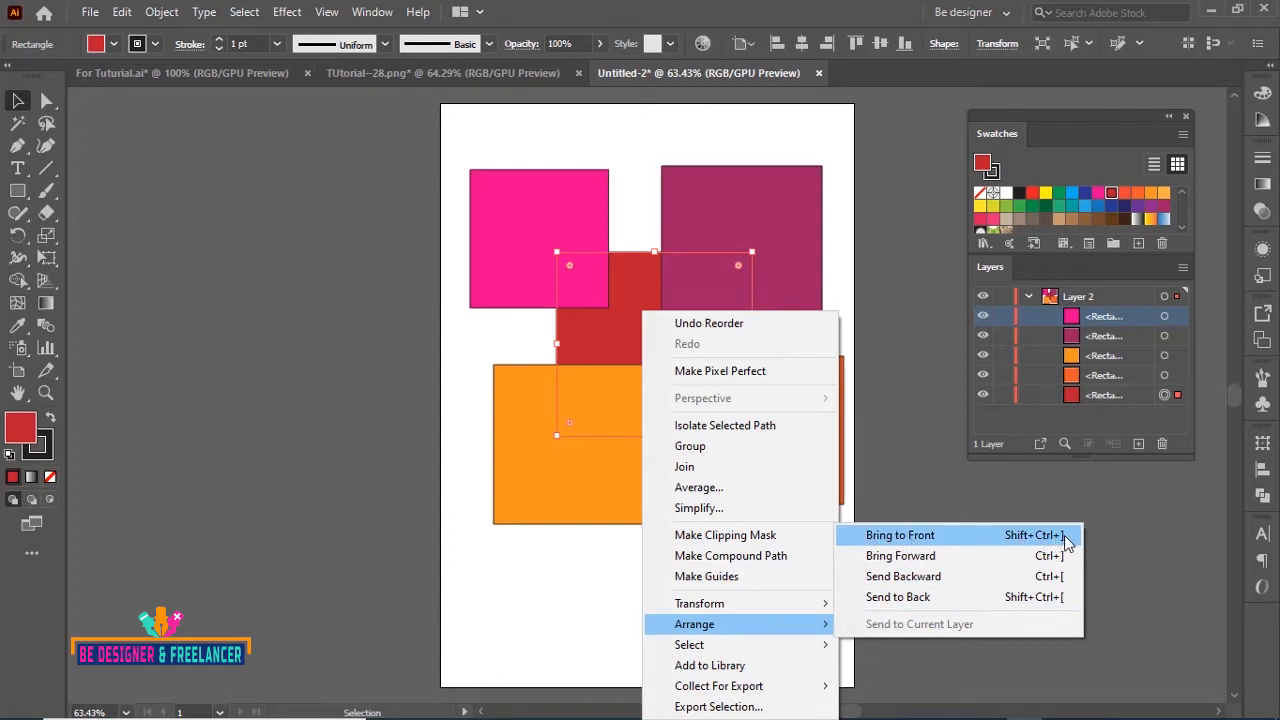
{"action": "left_click", "coordinate": [910, 540]}
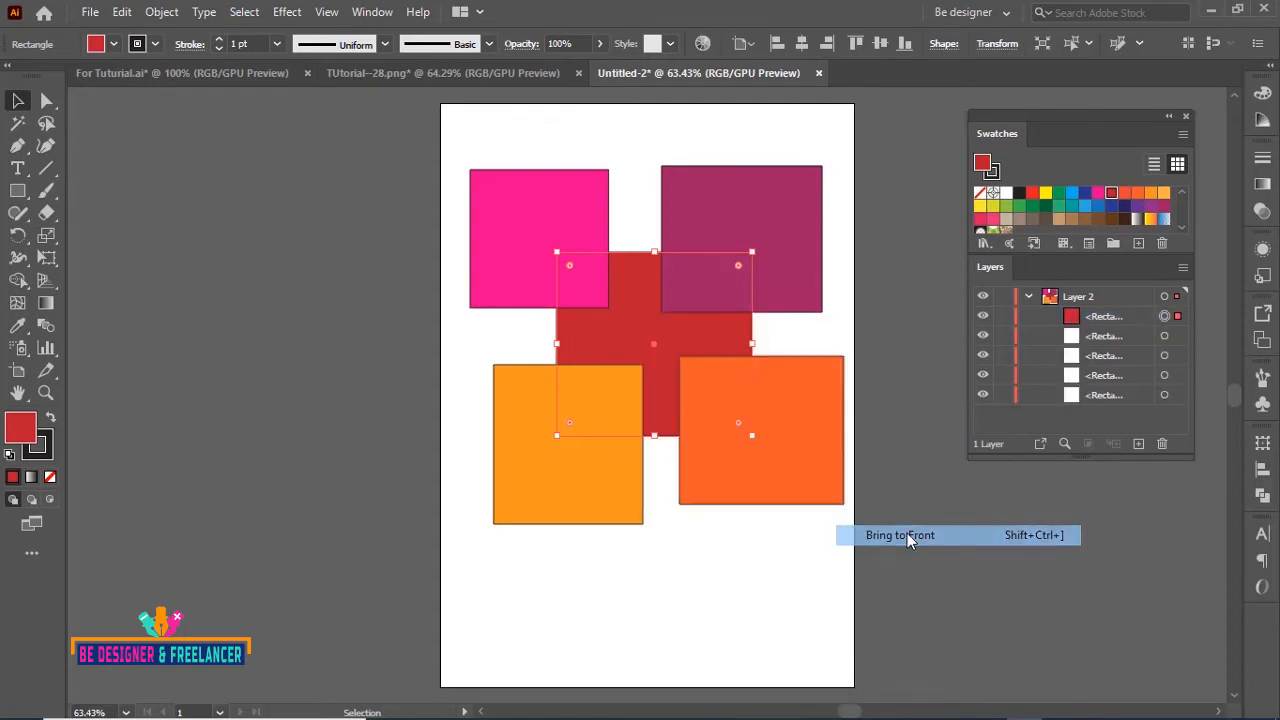
{"action": "right_click", "coordinate": [700, 323]}
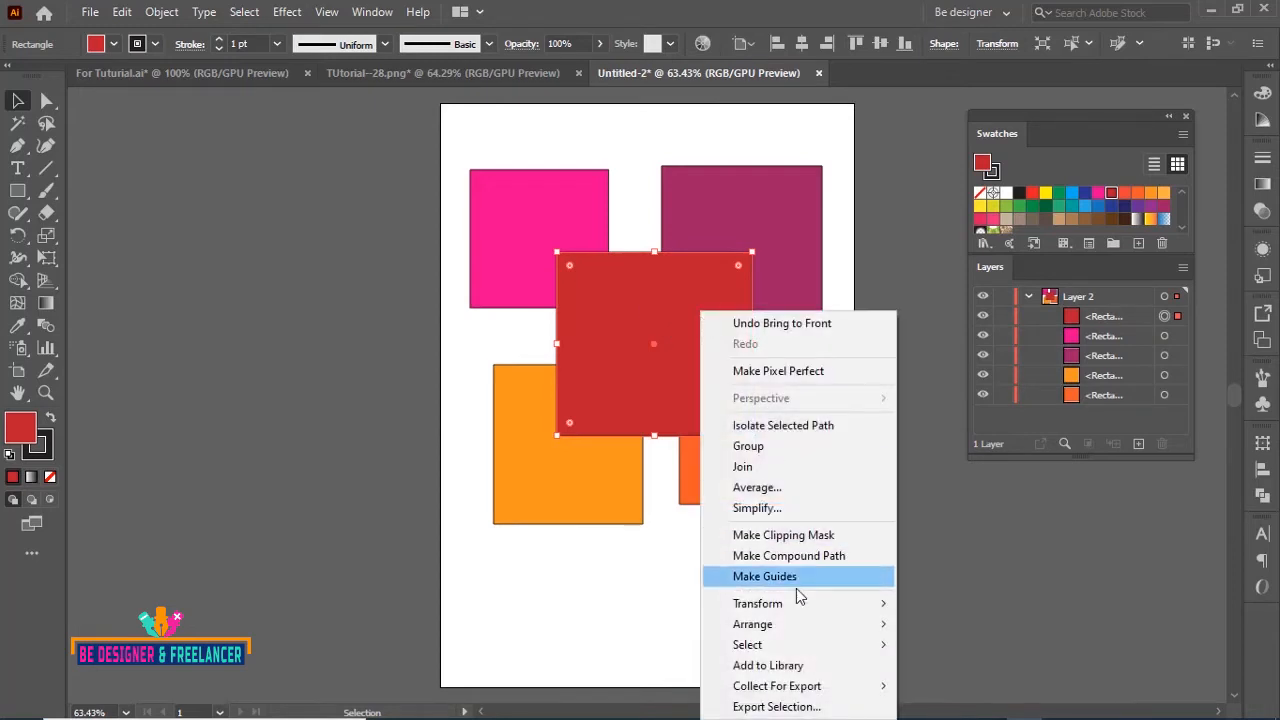
{"action": "mouse_move", "coordinate": [788, 630]}
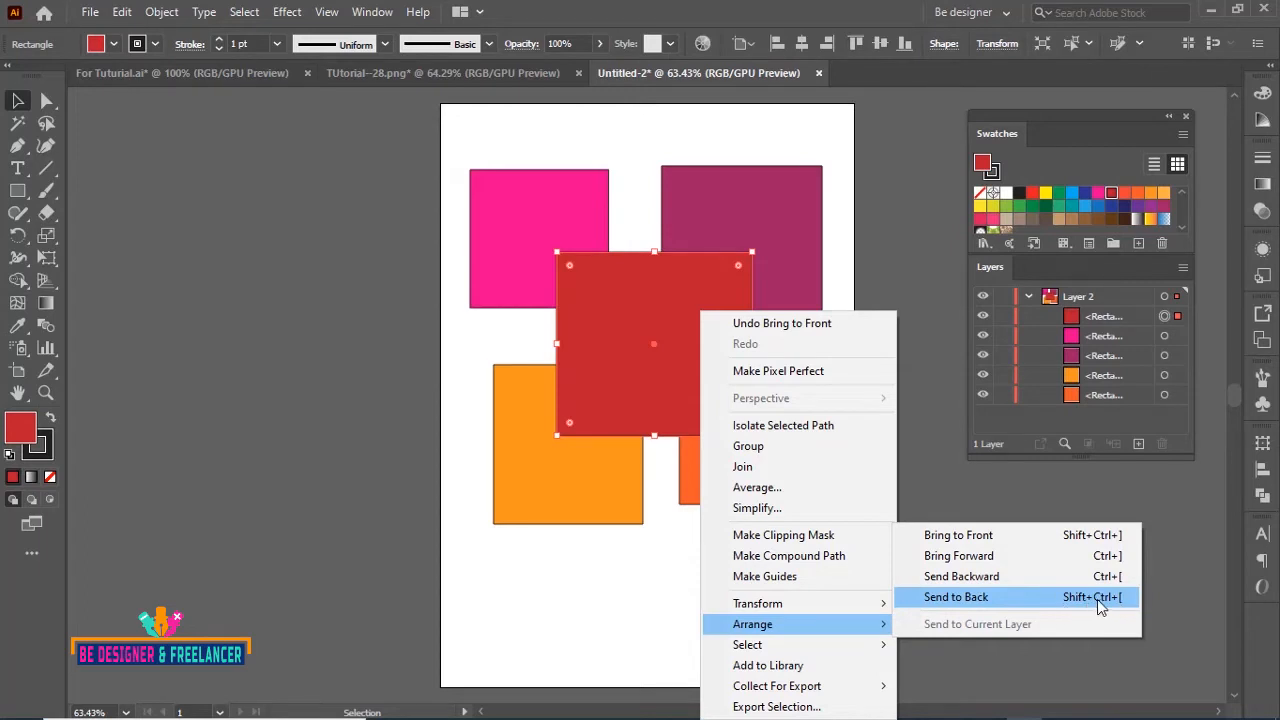
{"action": "left_click", "coordinate": [960, 600]}
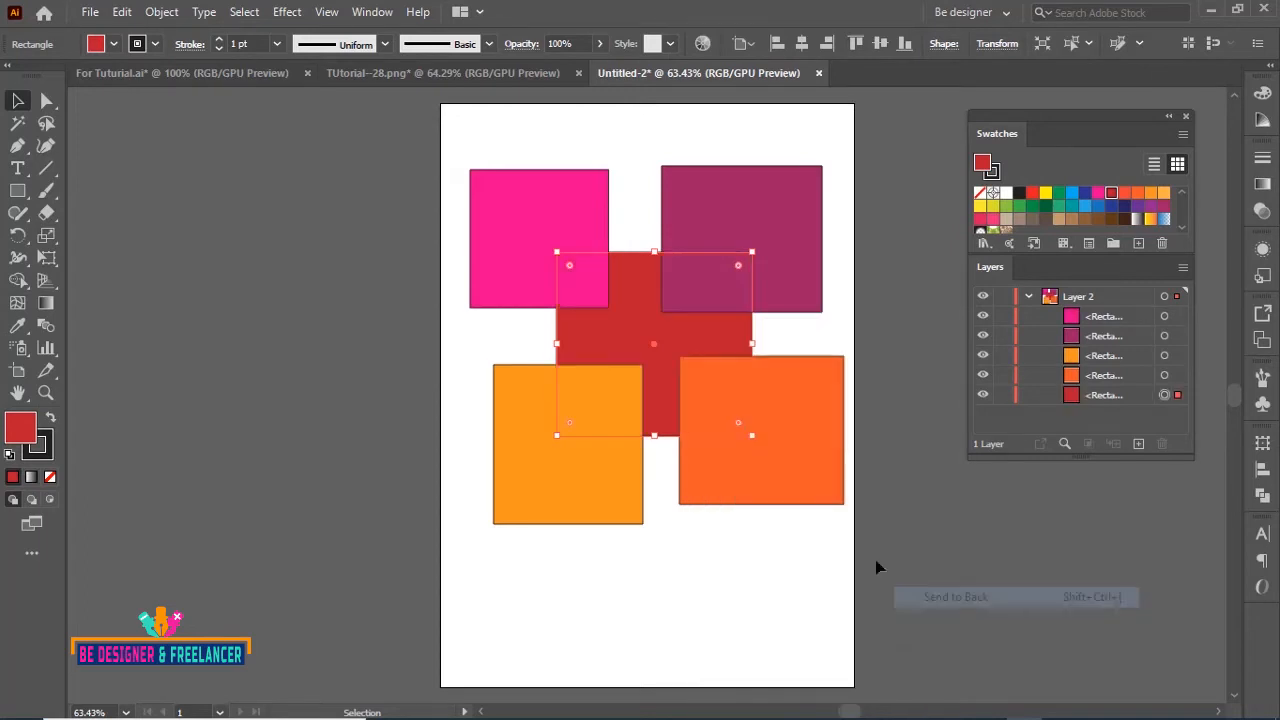
{"action": "key", "text": "ctrl+shift+a"}
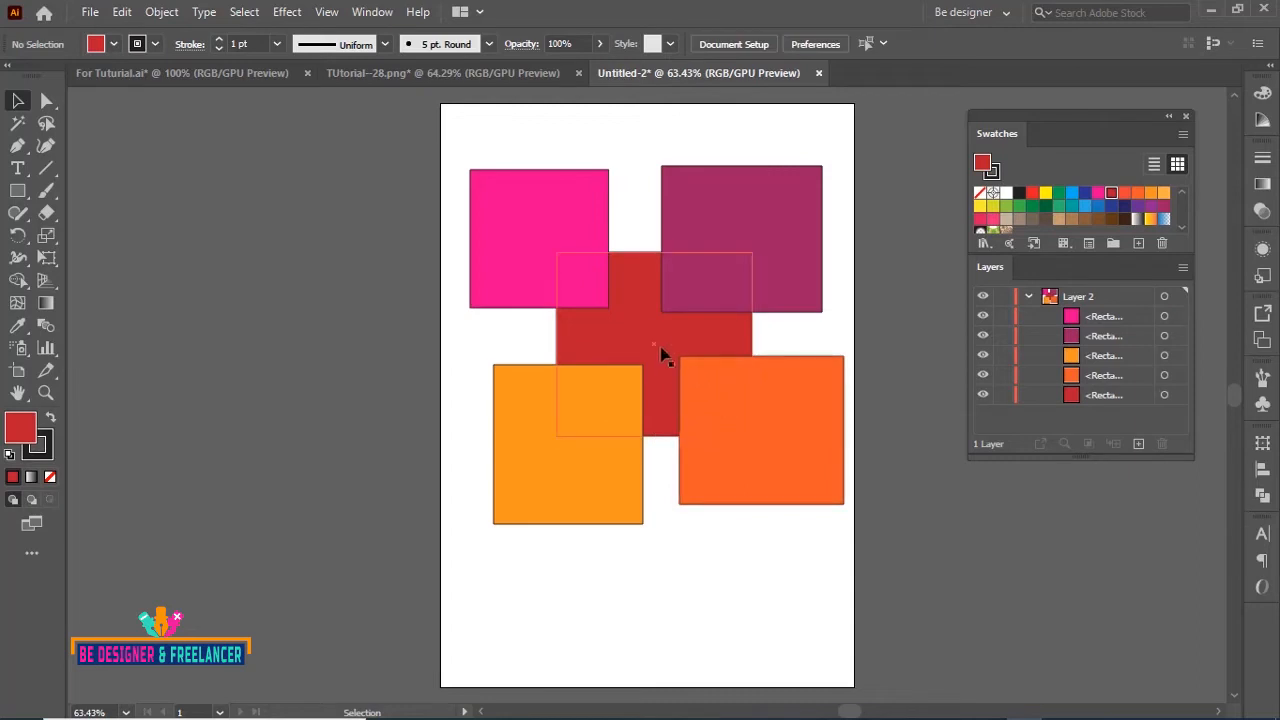
Bring the red rectangle forward one level at a time until it is above the other four rectangles.
{"action": "left_click", "coordinate": [651, 334]}
{"action": "right_click", "coordinate": [651, 334]}
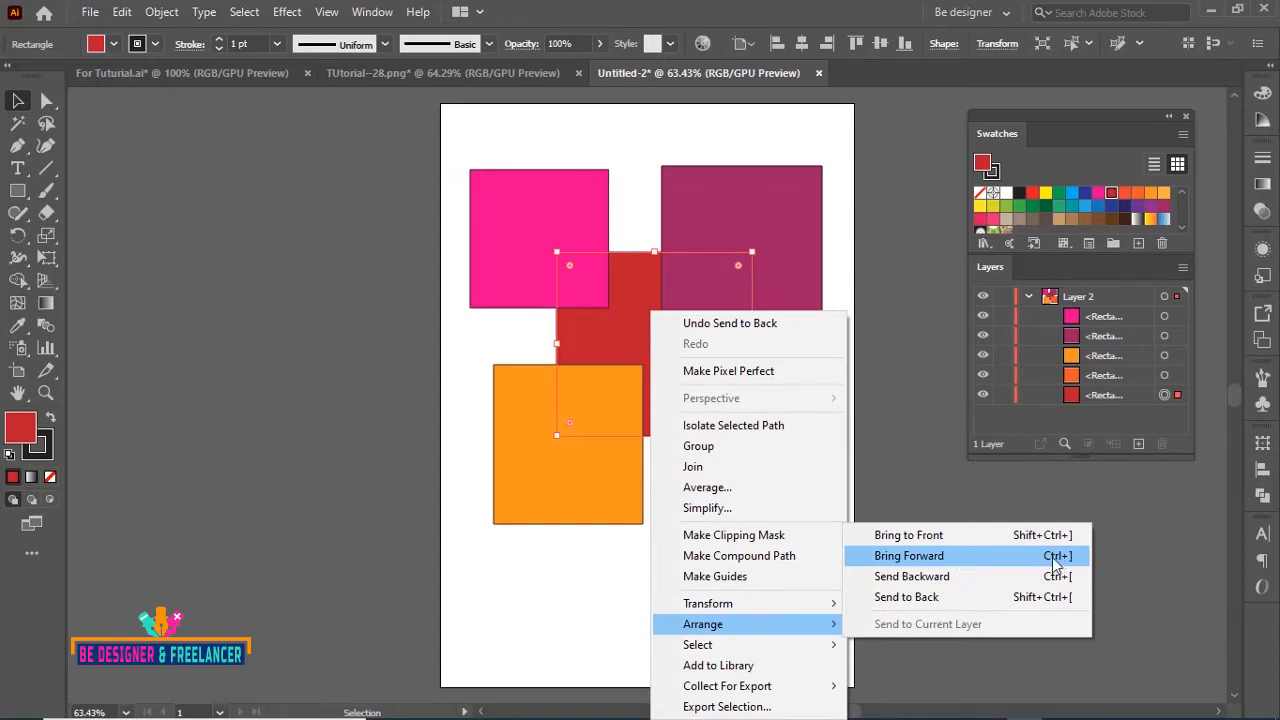
{"action": "left_click", "coordinate": [926, 558]}
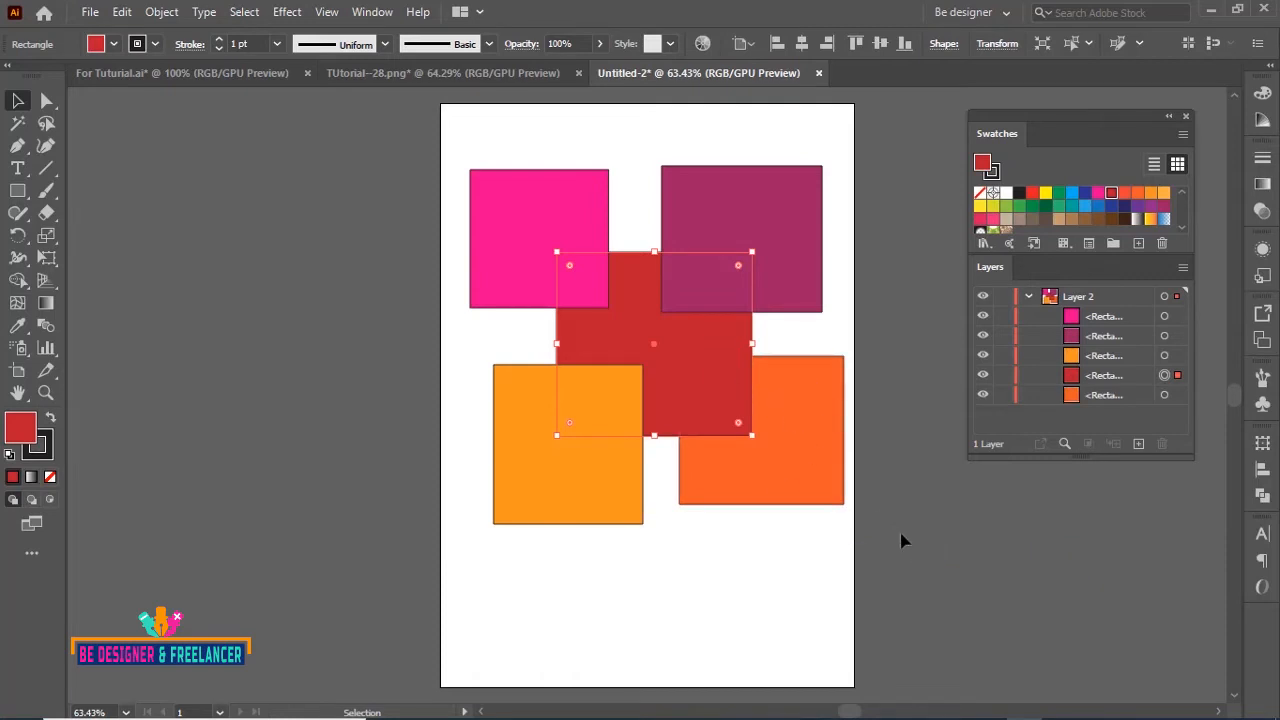
{"action": "key", "text": "a"}
{"action": "key", "text": "ctrl+bracketright"}
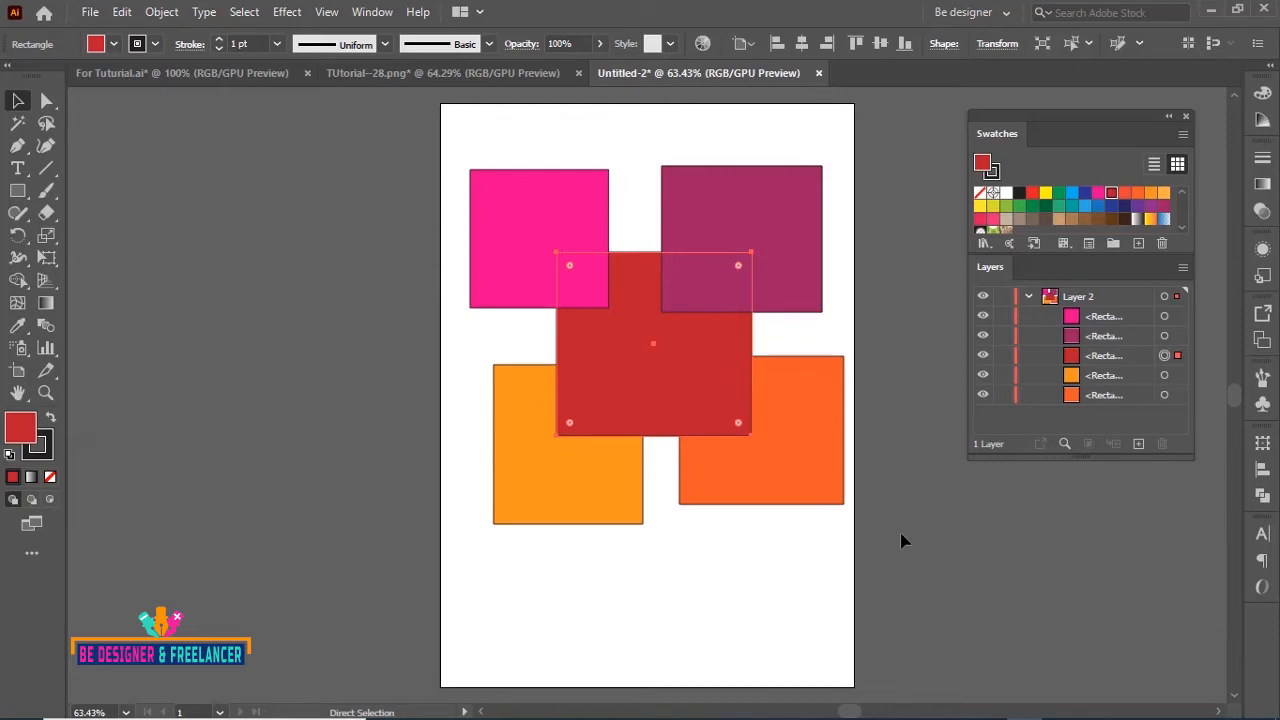
{"action": "key", "text": "ctrl+bracketright"}
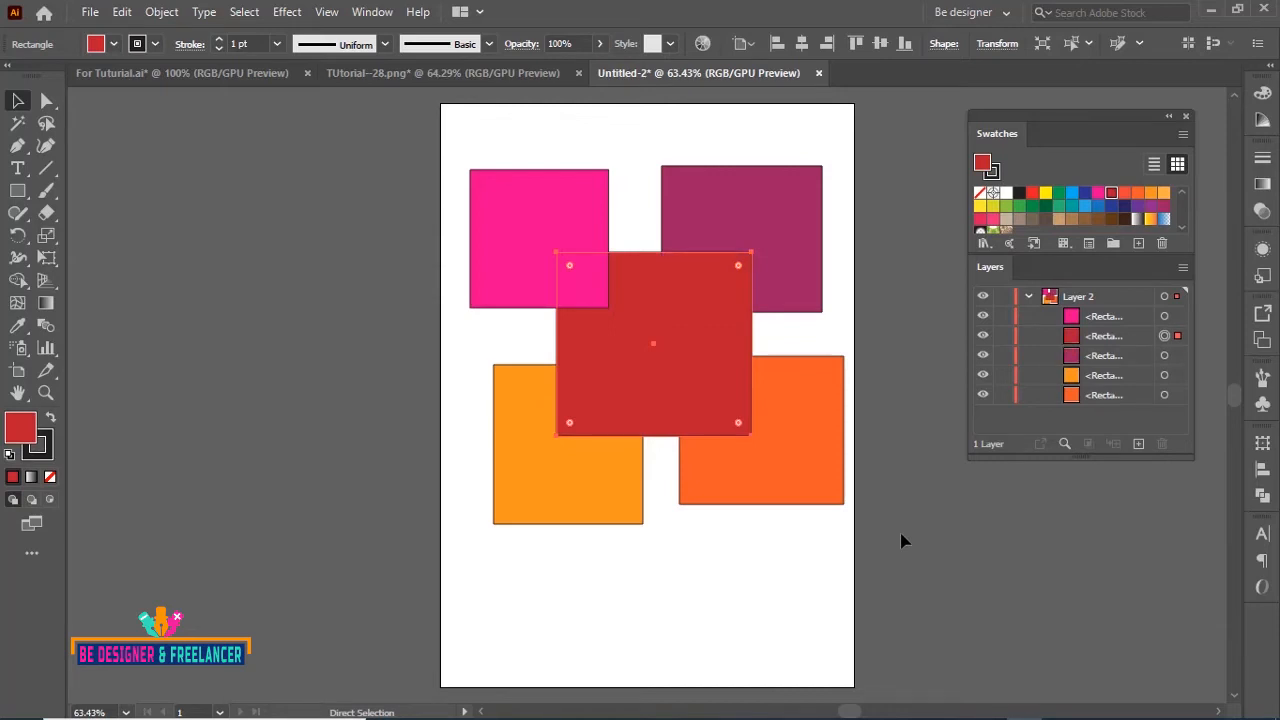
{"action": "key", "text": "ctrl+bracketright"}
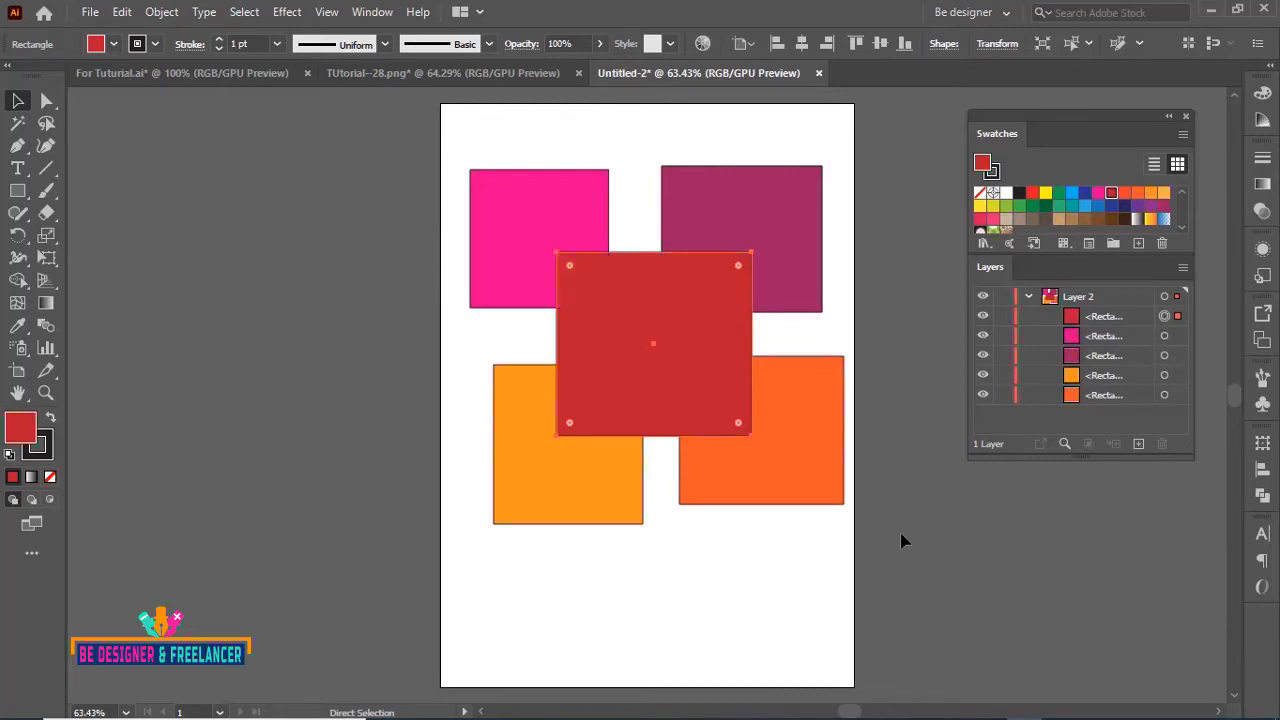
Send the red rectangle backward one level at a time until it is below the other four rectangles.
{"action": "key", "text": "v"}
{"action": "right_click", "coordinate": [705, 345]}
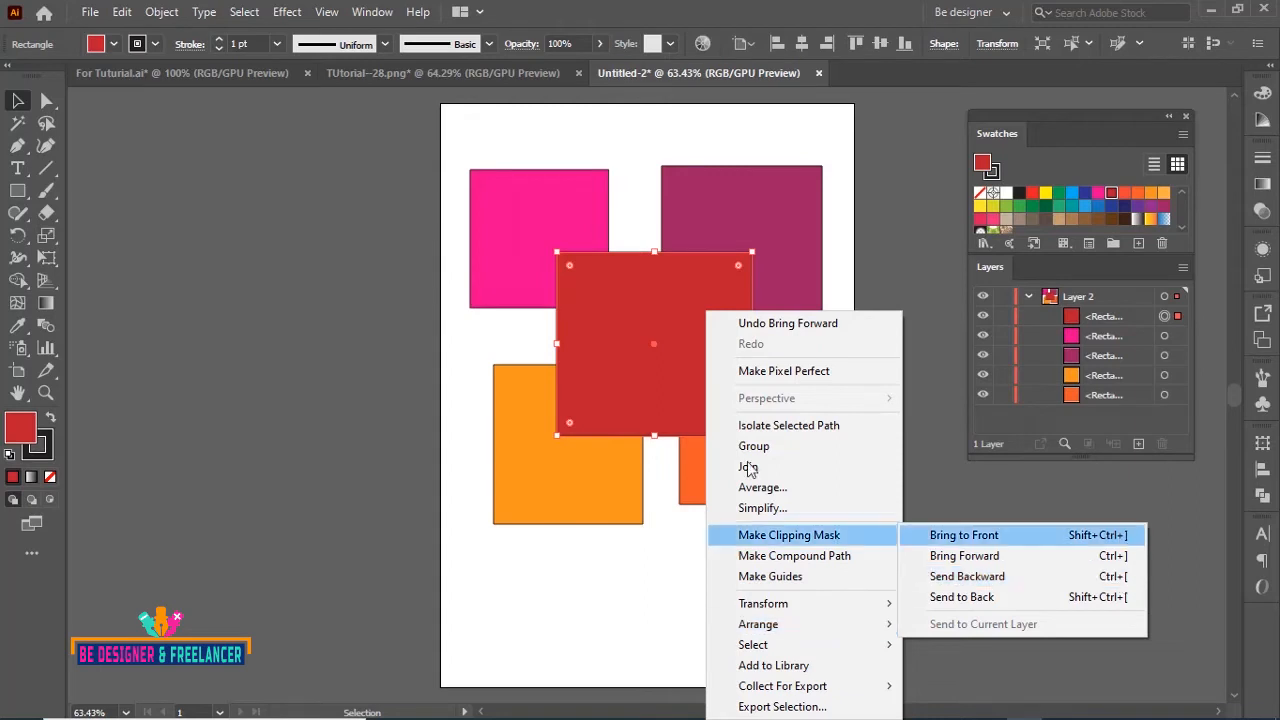
{"action": "left_click", "coordinate": [678, 357]}
{"action": "key", "text": "ctrl"}
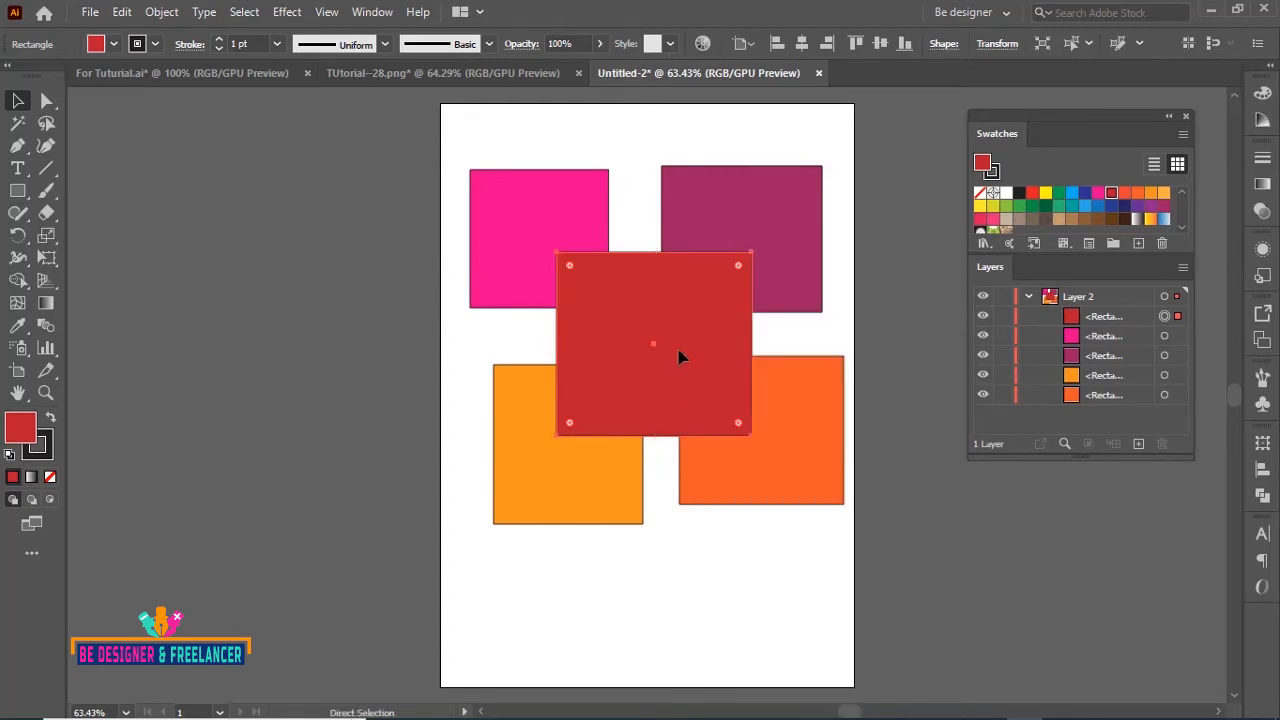
{"action": "key", "text": "ctrl+bracketleft"}
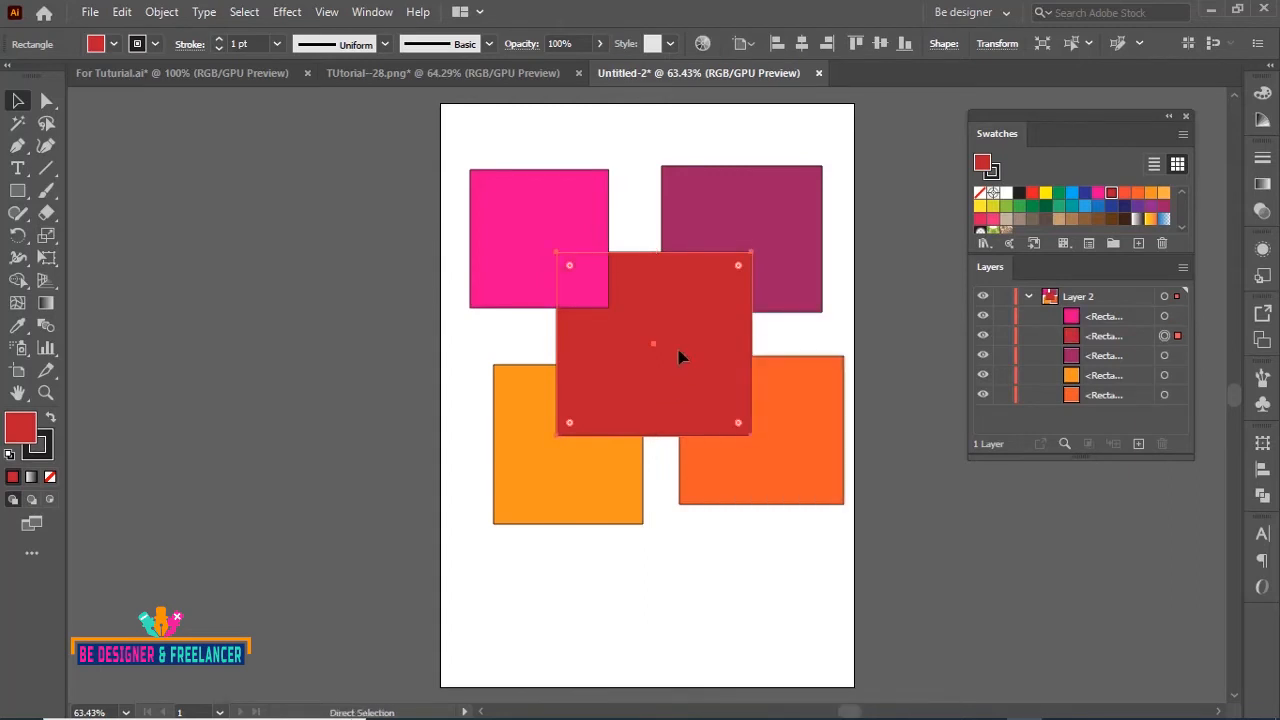
{"action": "key", "text": "ctrl+bracketleft"}
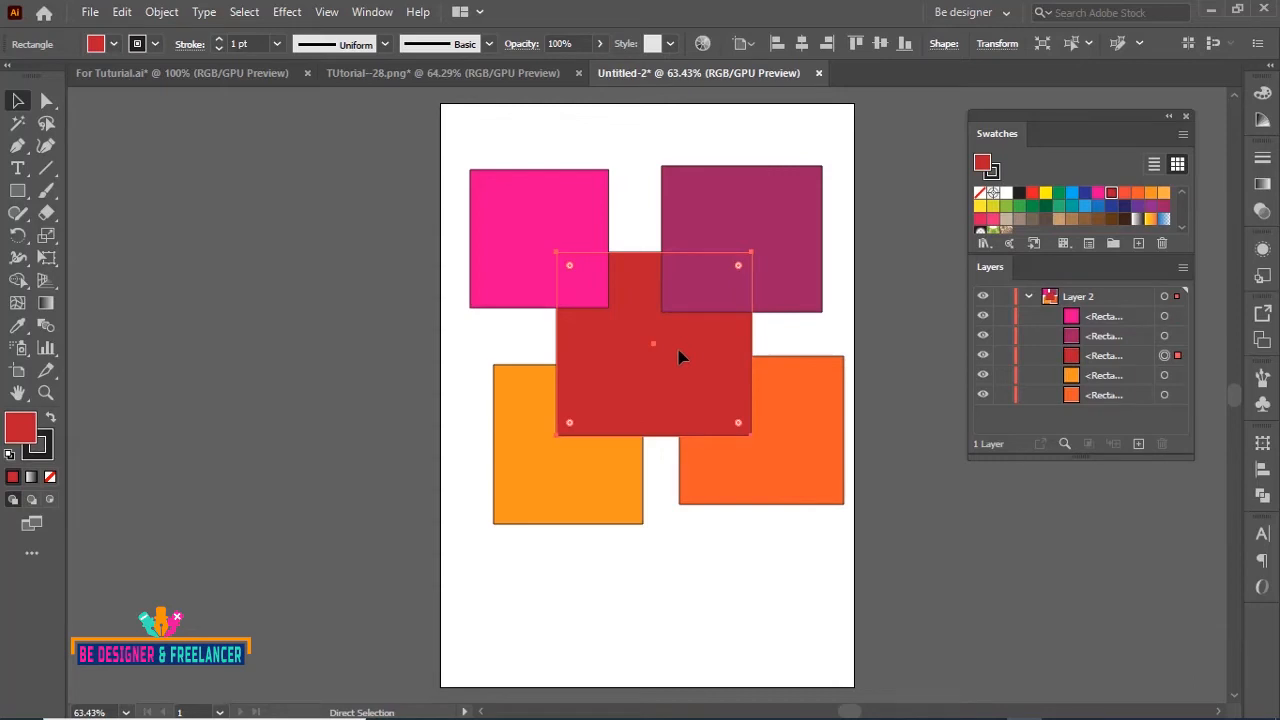
{"action": "key", "text": "ctrl+bracketleft"}
{"action": "key", "text": "ctrl+bracketleft"}
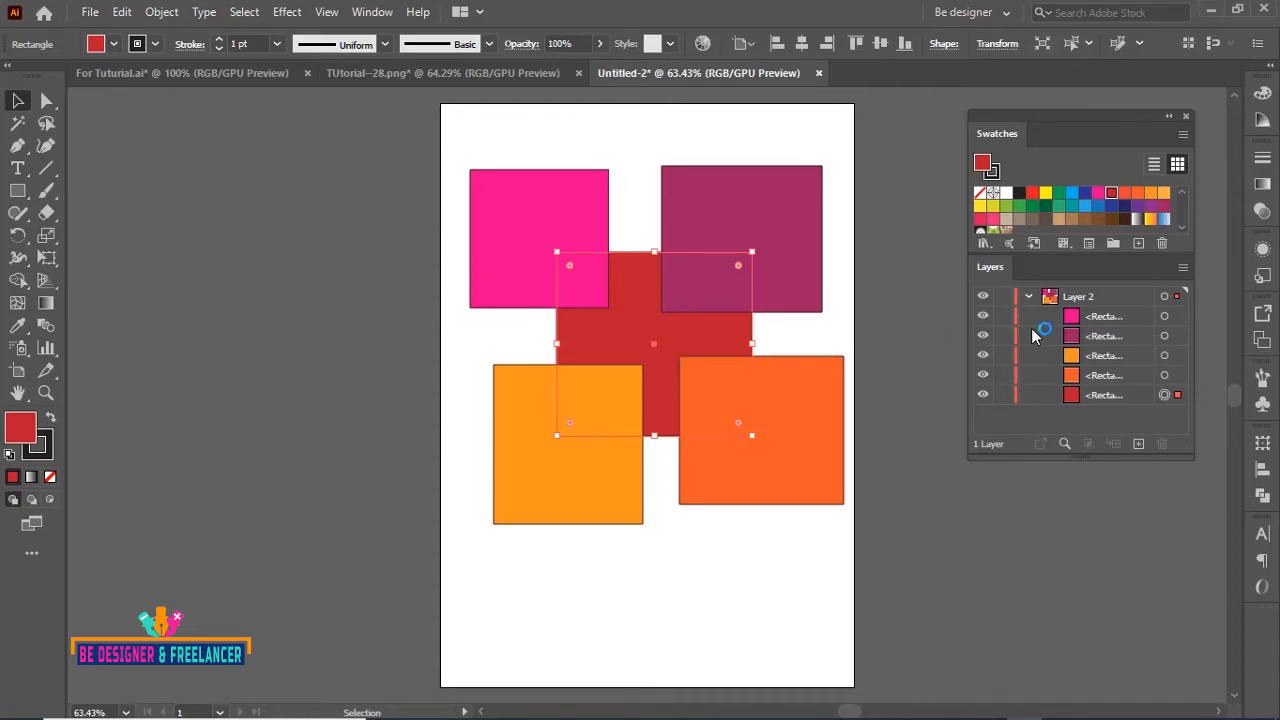
Collapse Layer 2, select the red rectangle on the artboard and locate its entry within the layer.
{"action": "left_click", "coordinate": [1029, 297]}
{"action": "left_click", "coordinate": [692, 537]}
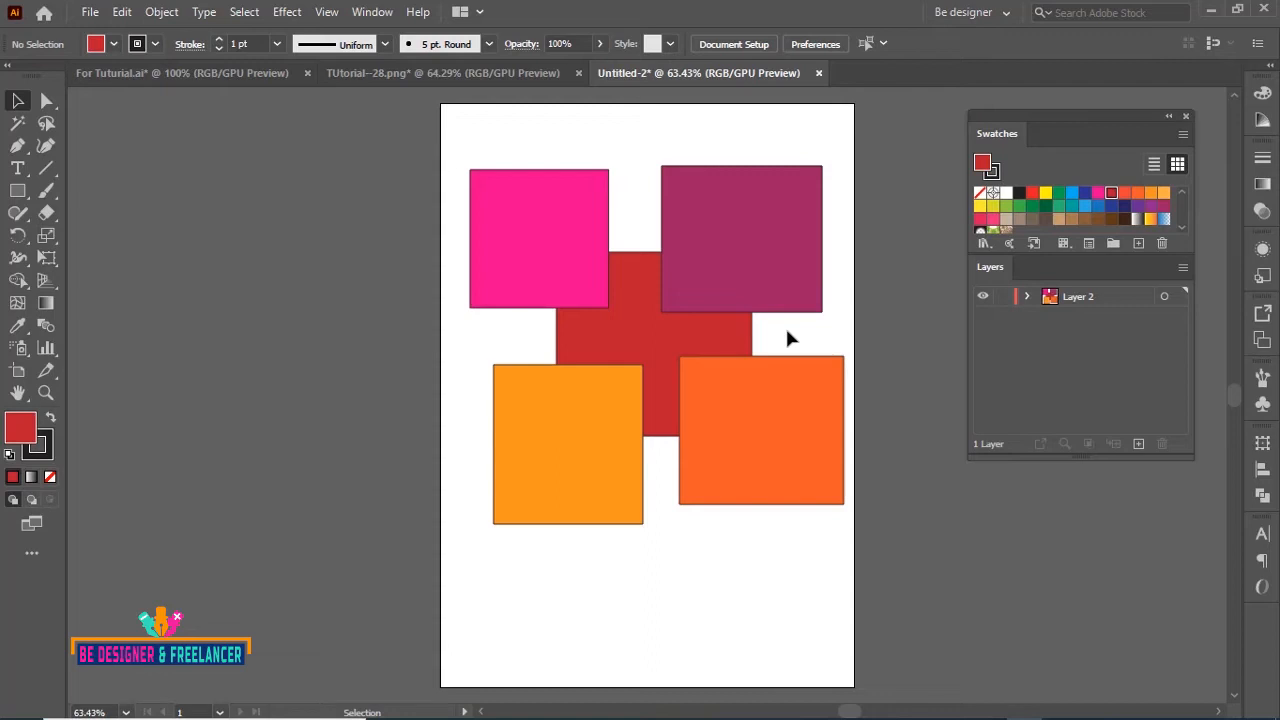
{"action": "left_click", "coordinate": [636, 330]}
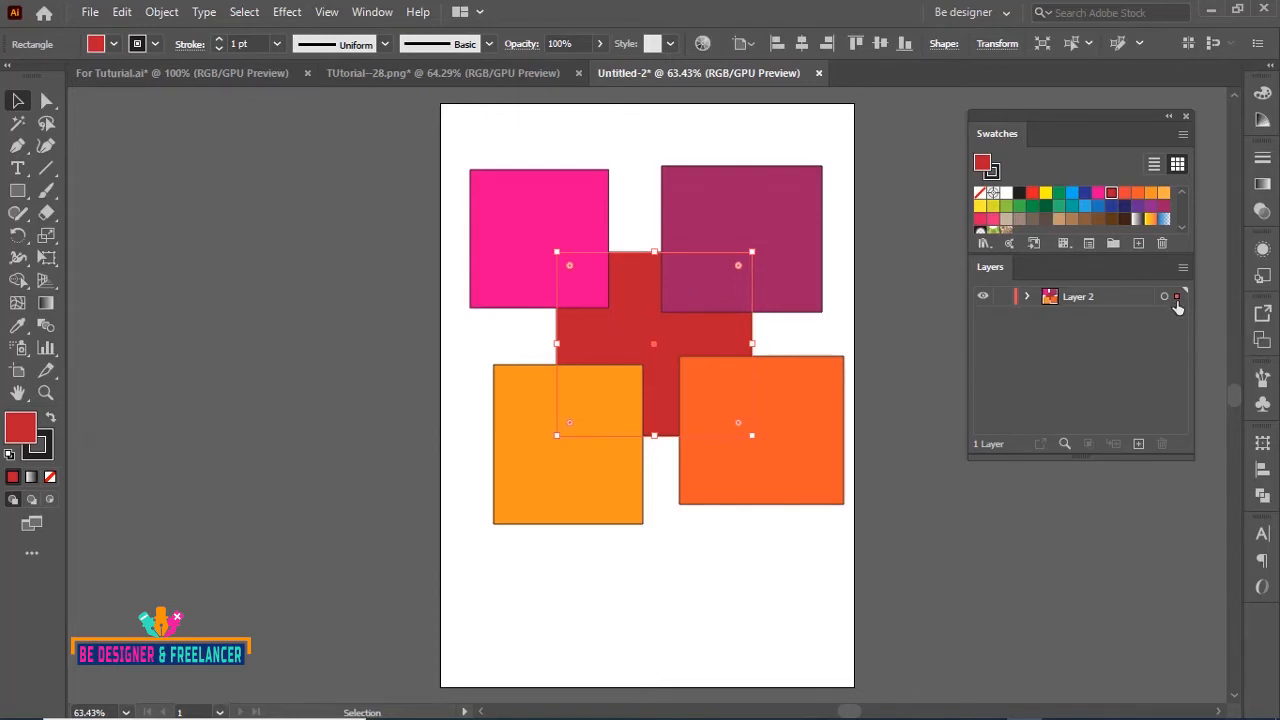
{"action": "left_click", "coordinate": [1066, 442]}
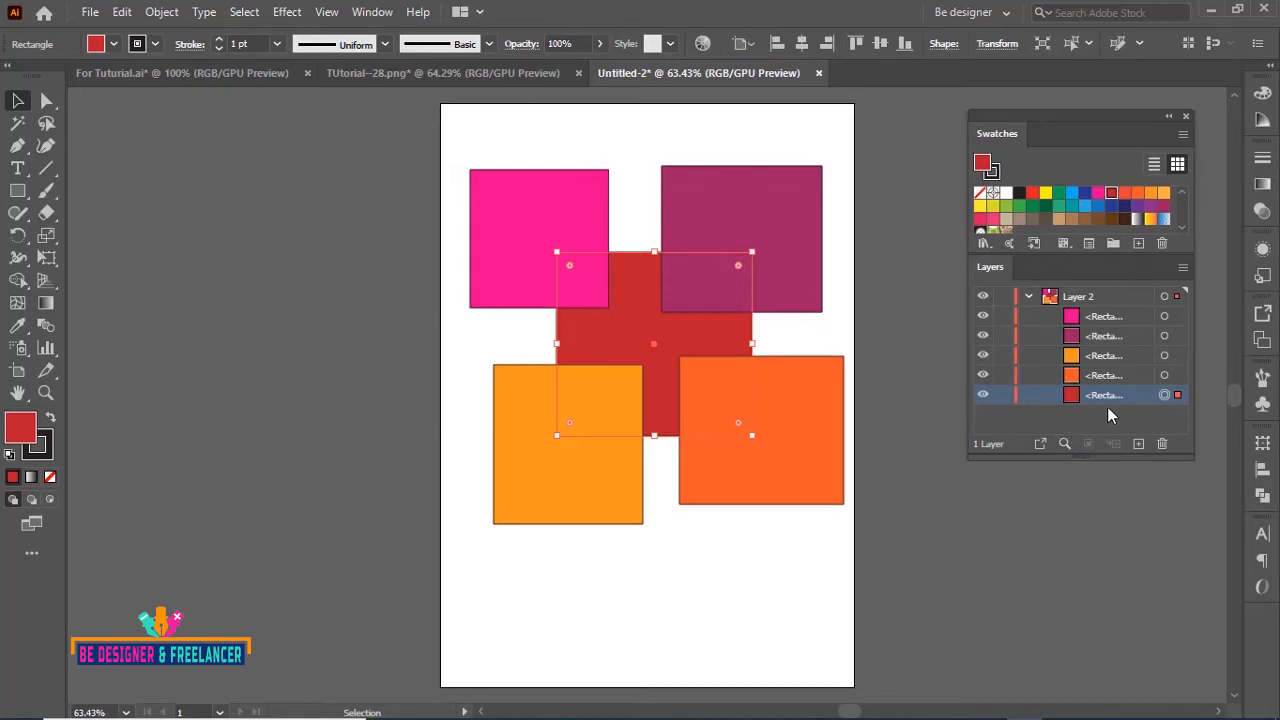
Collapse Layer 2, select the pink rectangle on the artboard, locate its entry within the layer, and clear the selection.
{"action": "left_click", "coordinate": [1029, 297]}
{"action": "left_click", "coordinate": [172, 330]}
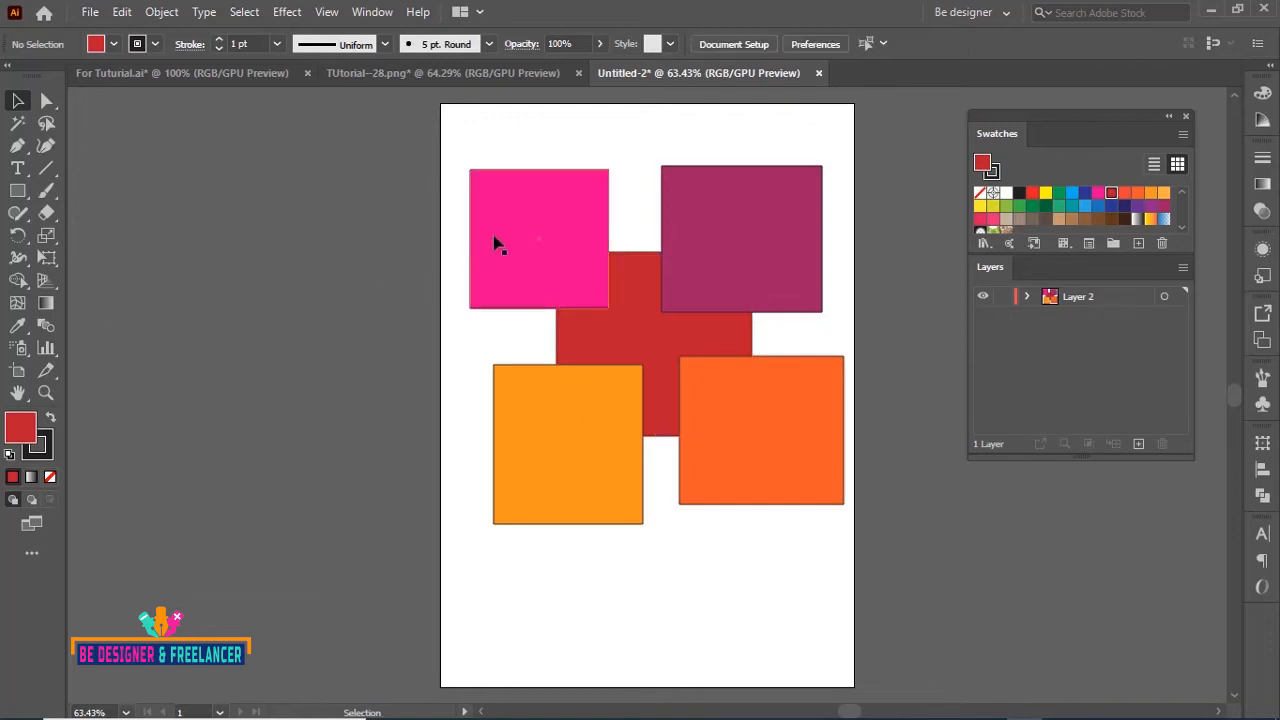
{"action": "left_click", "coordinate": [519, 217]}
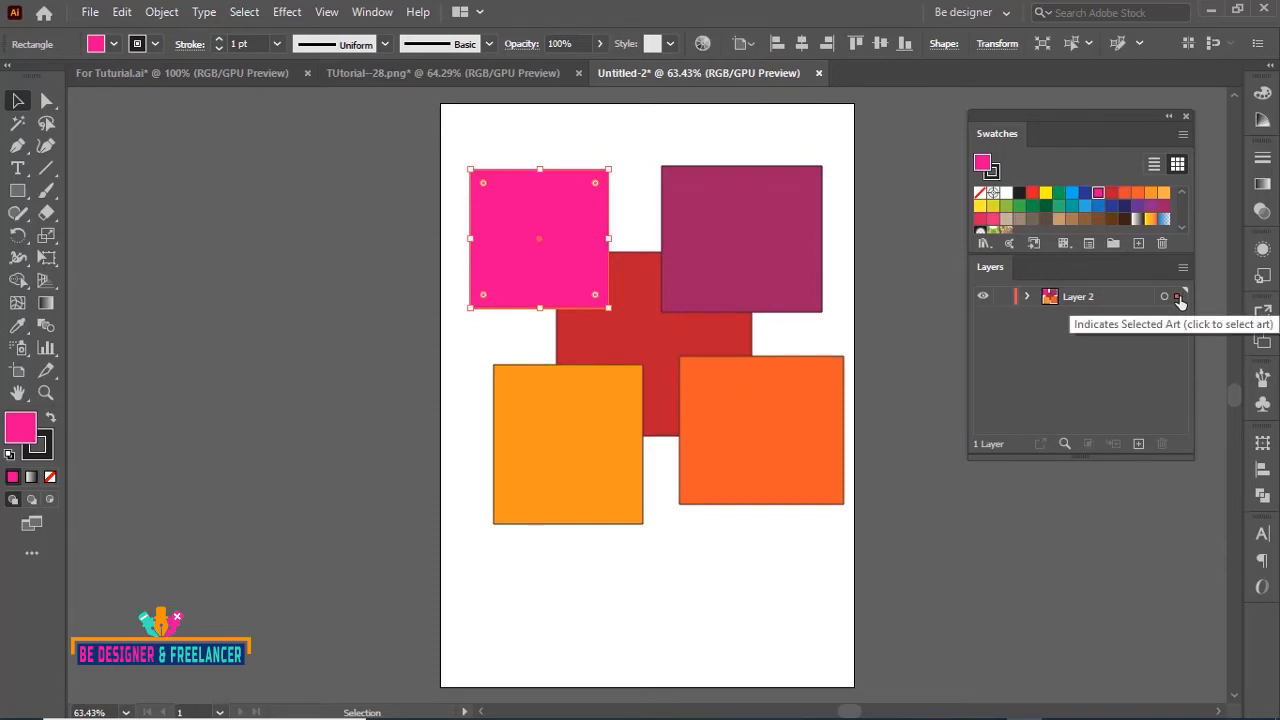
{"action": "left_click", "coordinate": [1066, 441]}
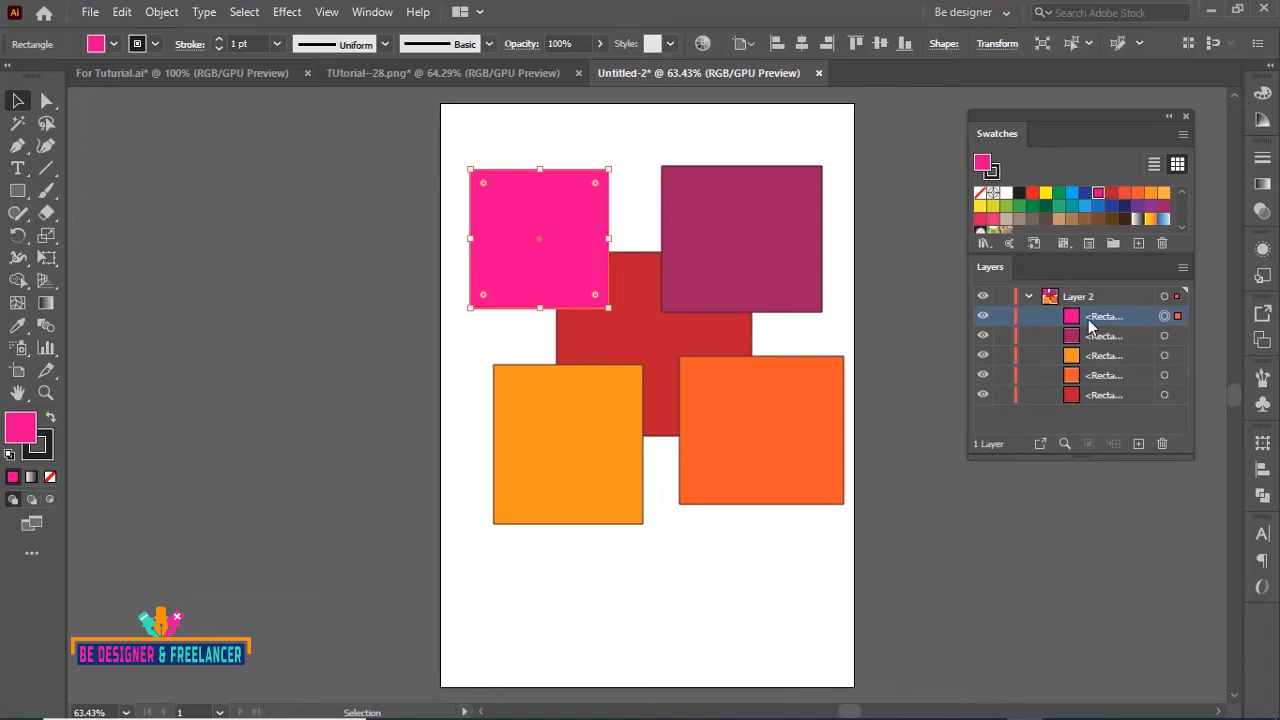
{"action": "key", "text": "ctrl+shift+a"}
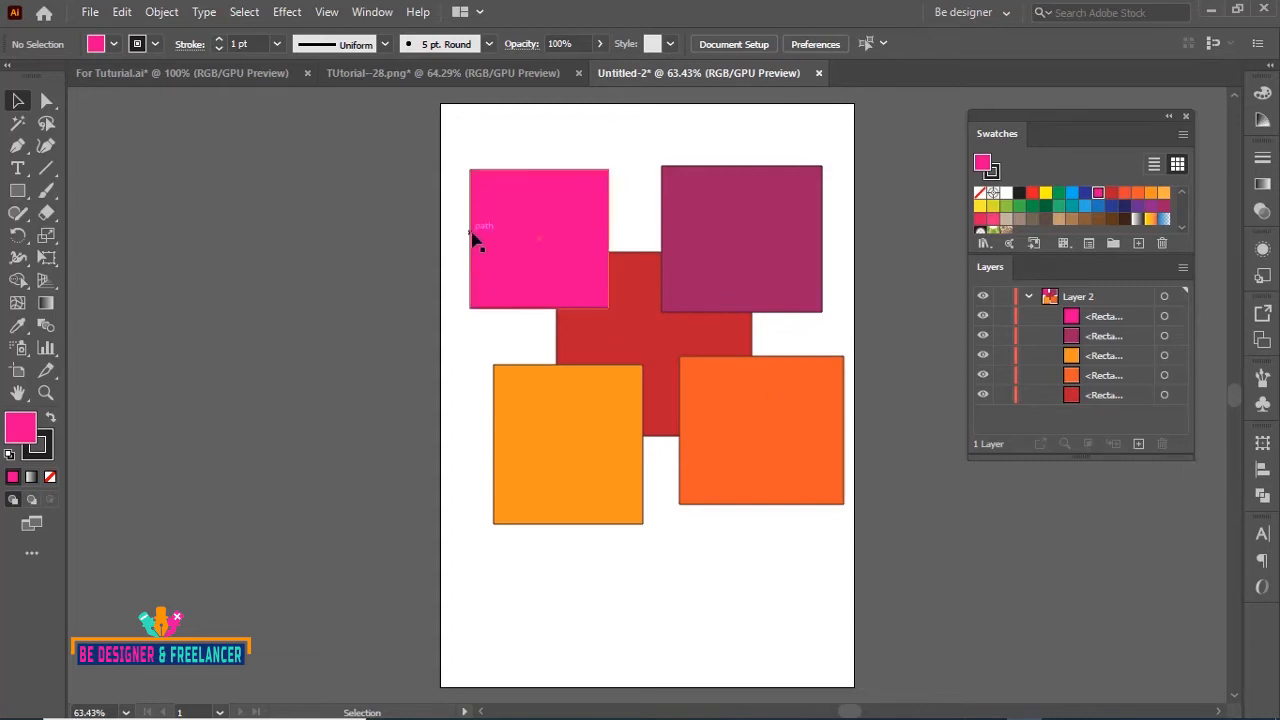
Reposition the pink, purple and dark orange rectangles so the four outer rectangles sit closer together around the red one.
{"action": "left_click_drag", "start_coordinate": [572, 268], "coordinate": [607, 304]}
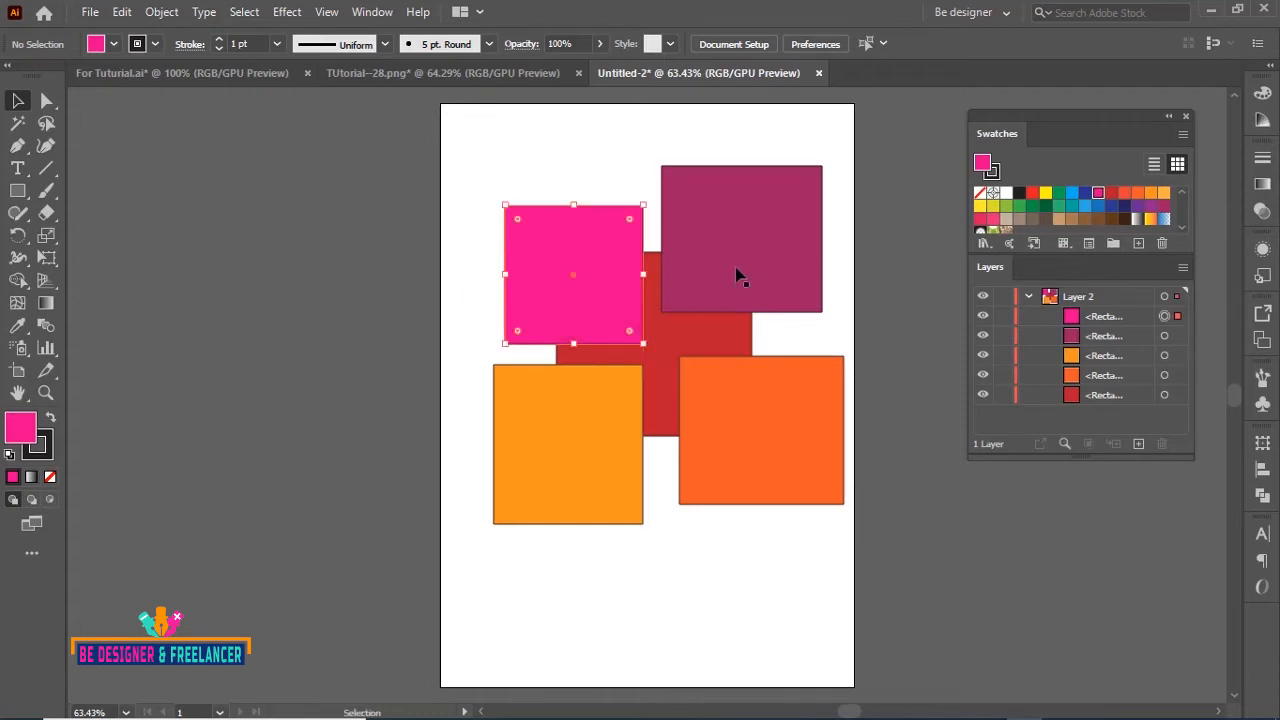
{"action": "left_click_drag", "start_coordinate": [737, 274], "coordinate": [747, 310]}
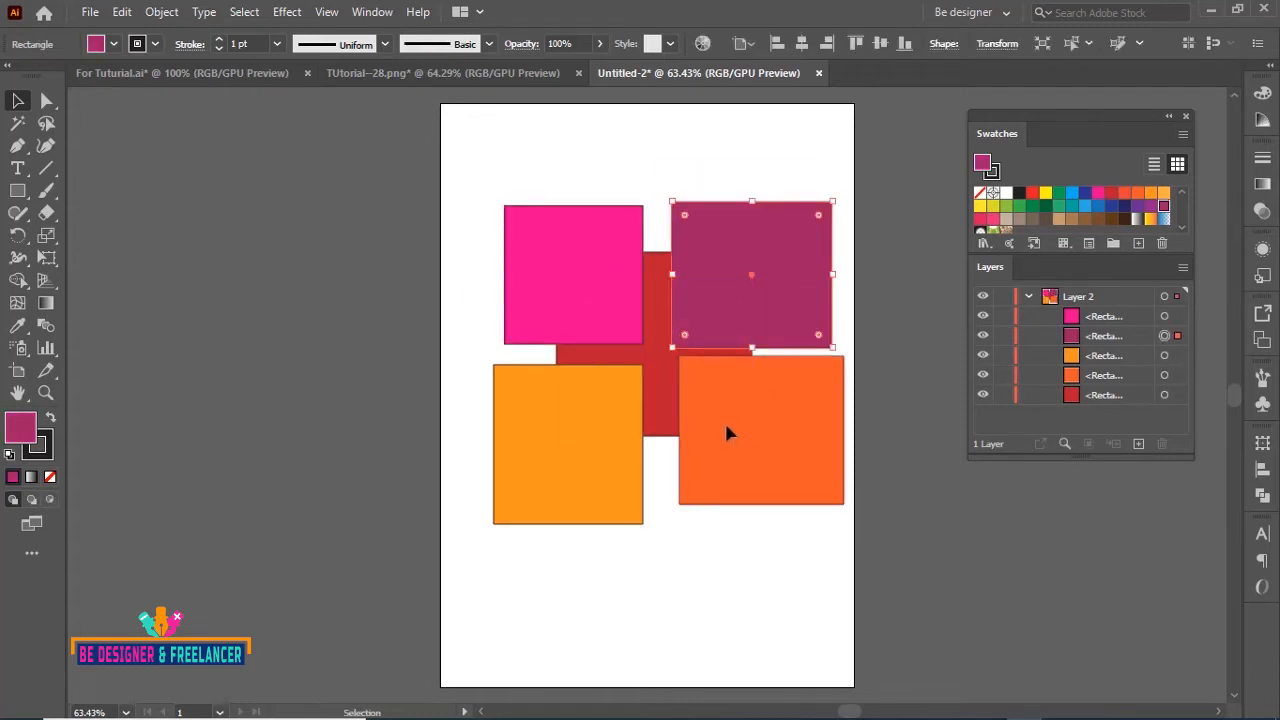
{"action": "left_click_drag", "start_coordinate": [726, 431], "coordinate": [720, 445]}
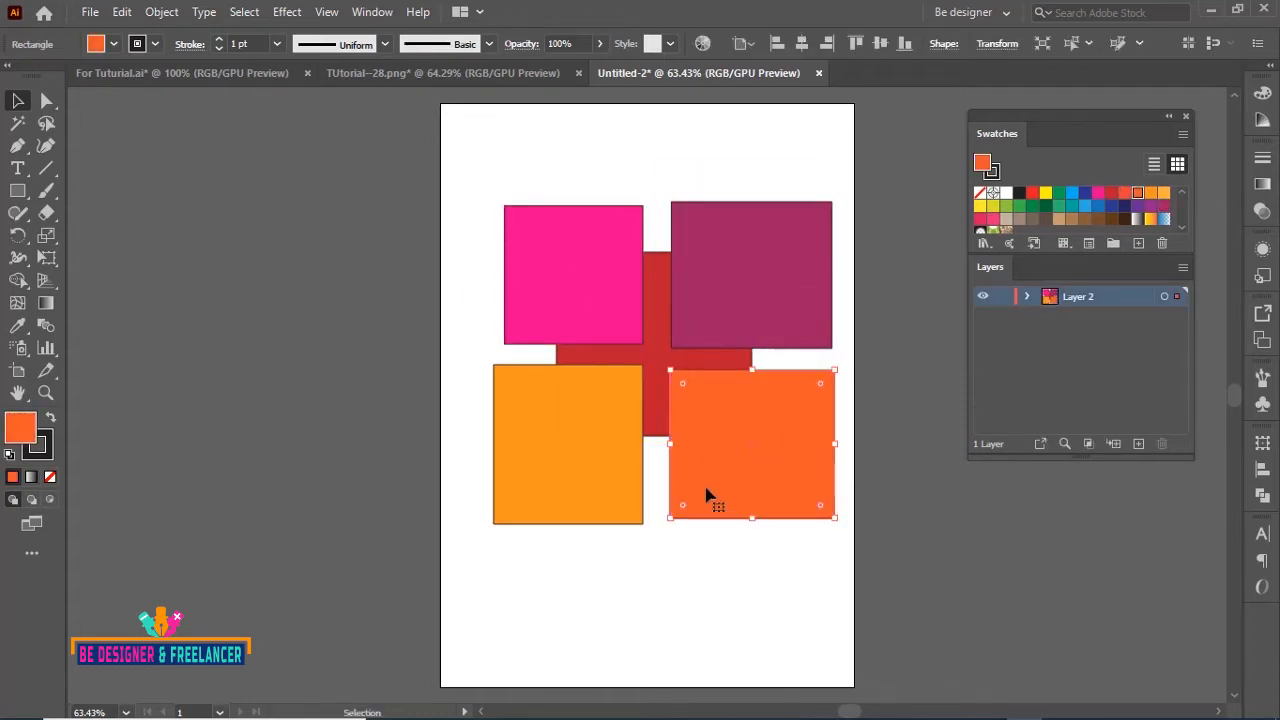
Draw a large circle with the Ellipse tool over all the rectangles and fill it with dark brown.
{"action": "left_click", "coordinate": [18, 190]}
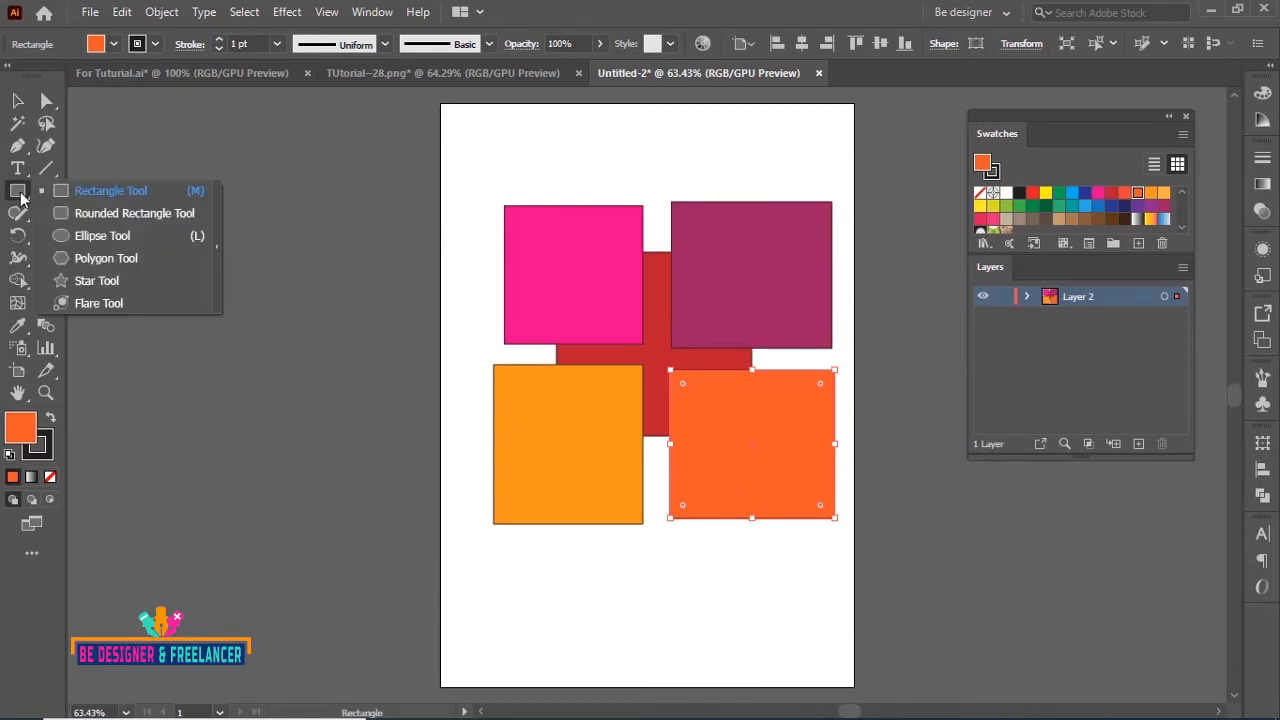
{"action": "left_click", "coordinate": [87, 236]}
{"action": "left_click_drag", "start_coordinate": [450, 155], "coordinate": [888, 577]}
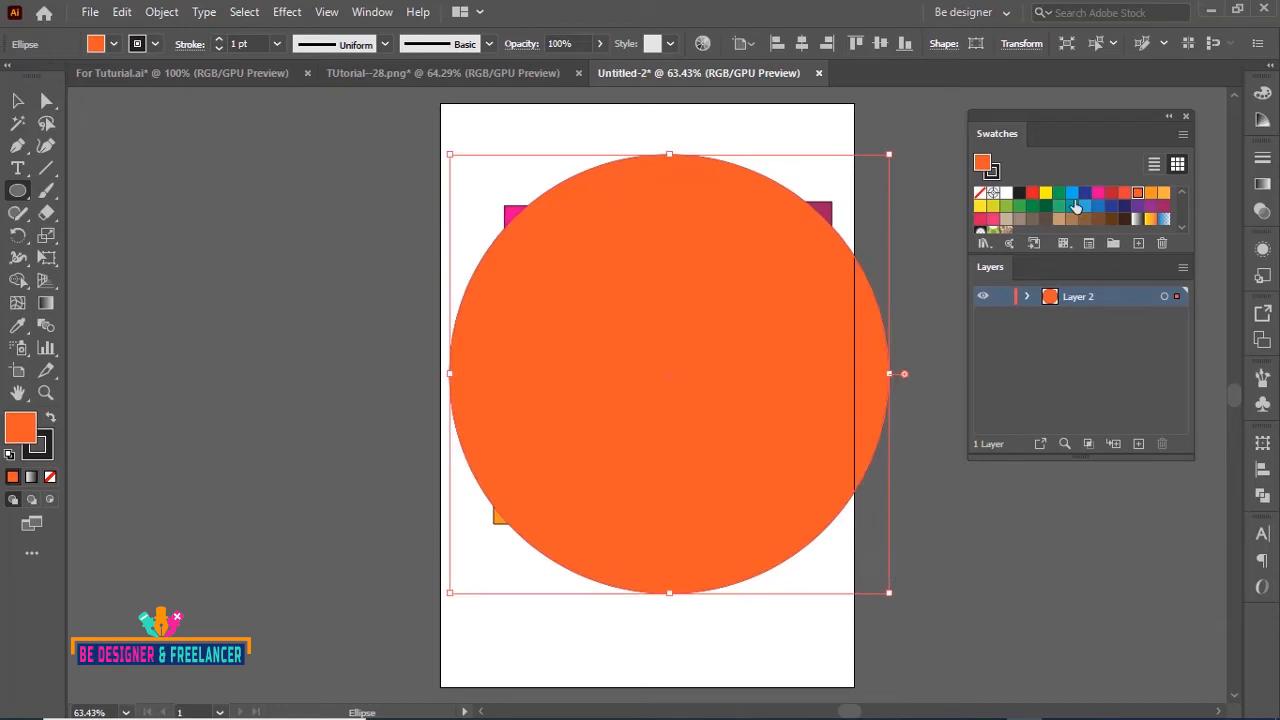
{"action": "left_click", "coordinate": [1124, 219]}
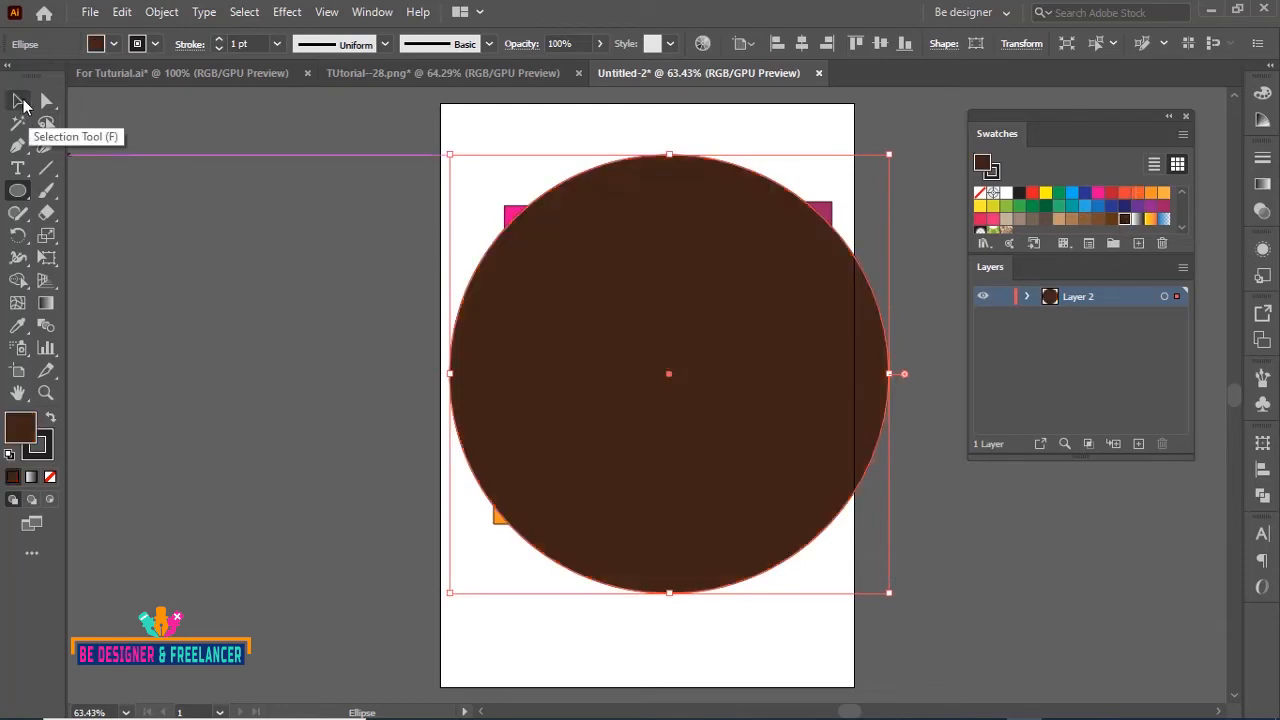
Select the circle with all the rectangles, make a clipping mask from them, and move the clipped group across the artboard.
{"action": "left_click", "coordinate": [18, 101]}
{"action": "left_click_drag", "start_coordinate": [464, 124], "coordinate": [910, 585]}
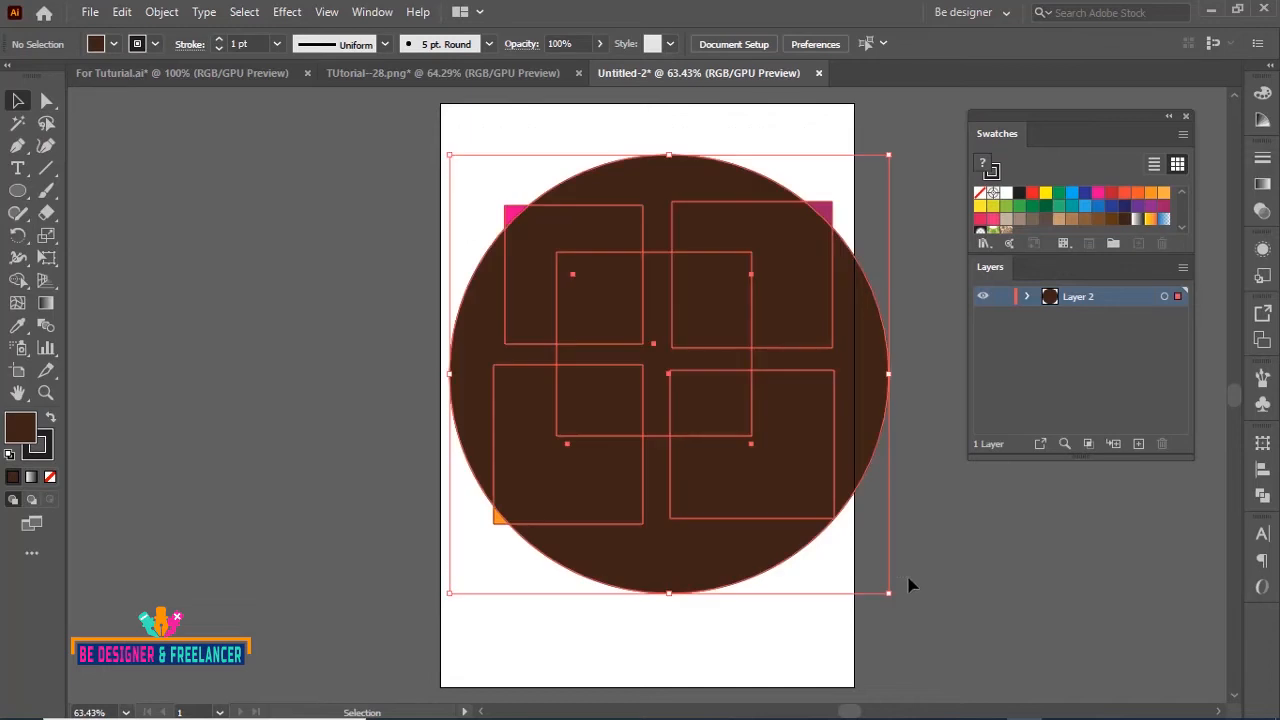
{"action": "right_click", "coordinate": [691, 299]}
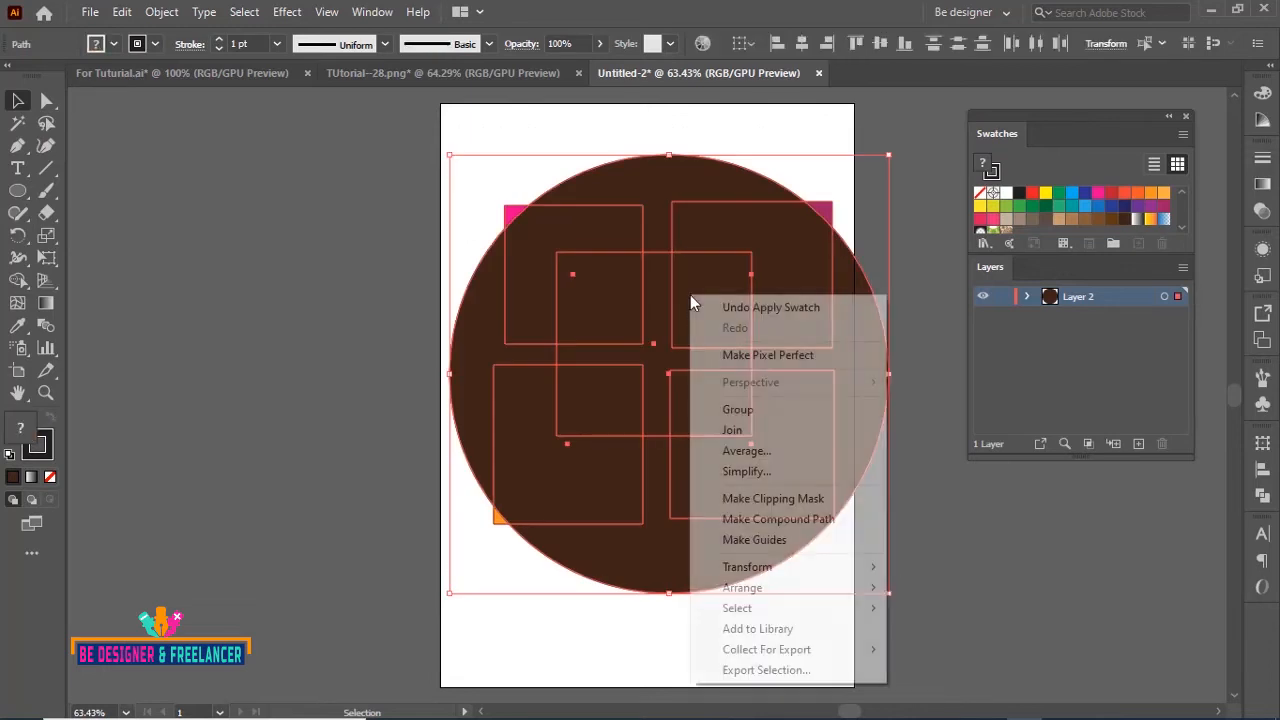
{"action": "left_click", "coordinate": [798, 499]}
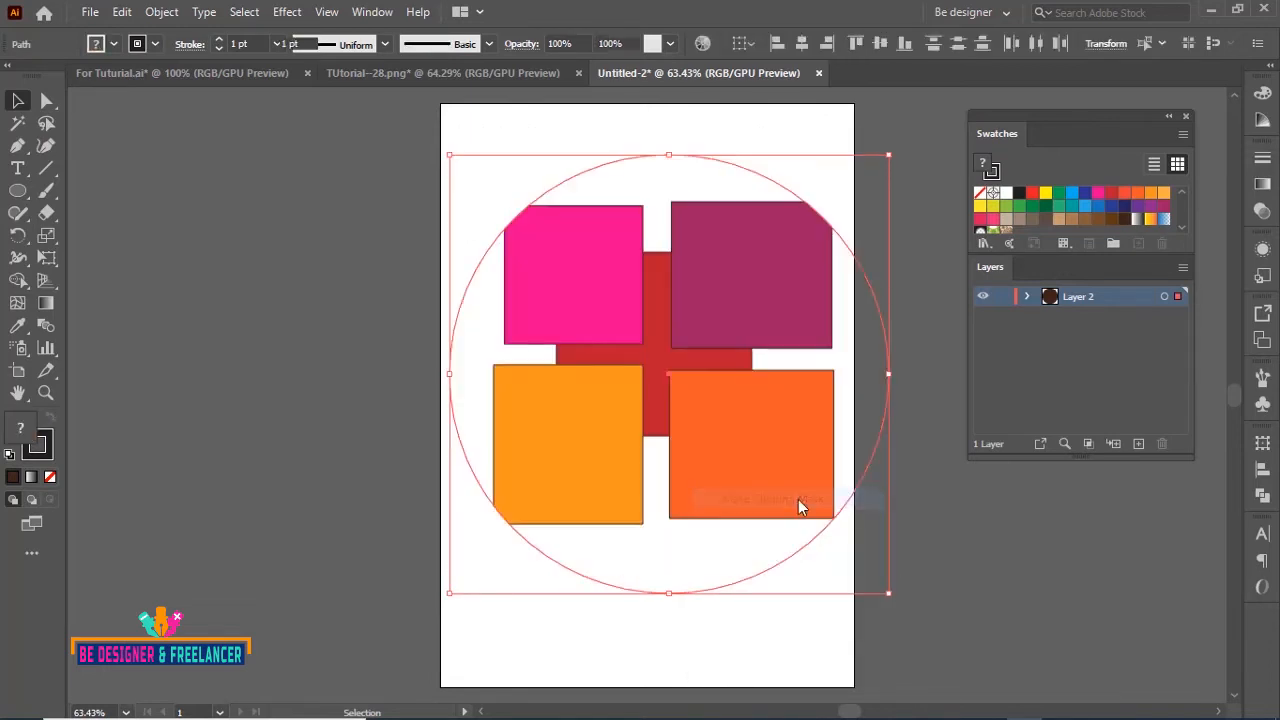
{"action": "left_click", "coordinate": [974, 517]}
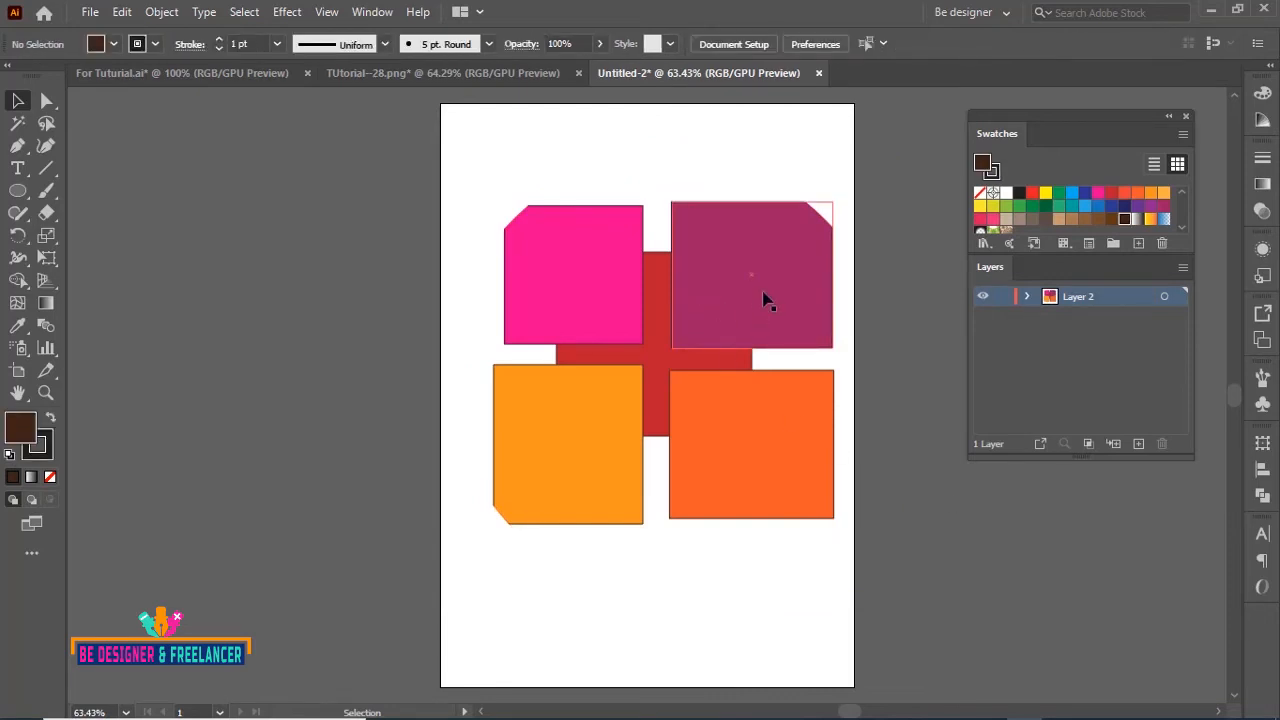
{"action": "left_click_drag", "start_coordinate": [733, 292], "coordinate": [658, 288]}
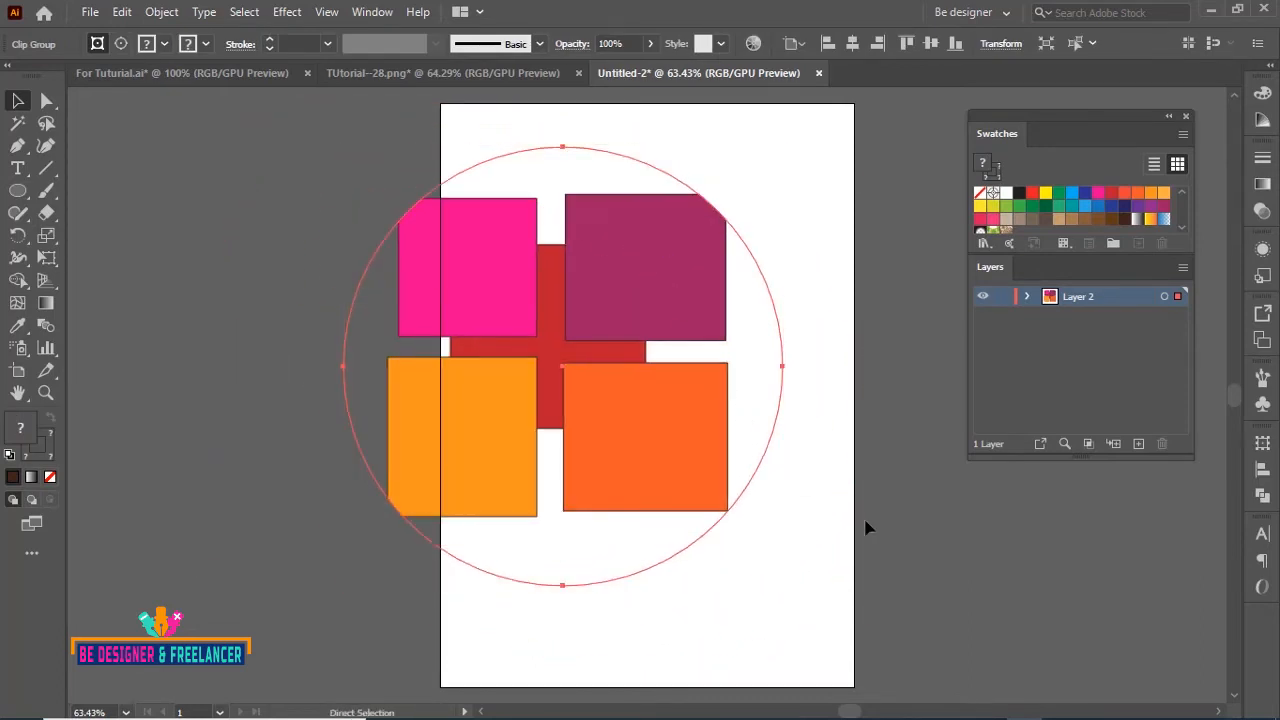
Undo the moves of the clipped group and the clipping mask itself.
{"action": "key", "text": "ctrl+z"}
{"action": "key", "text": "ctrl+z"}
{"action": "key", "text": "ctrl+z"}
{"action": "key", "text": "ctrl+z"}
{"action": "key", "text": "ctrl+z"}
{"action": "key", "text": "ctrl+z"}
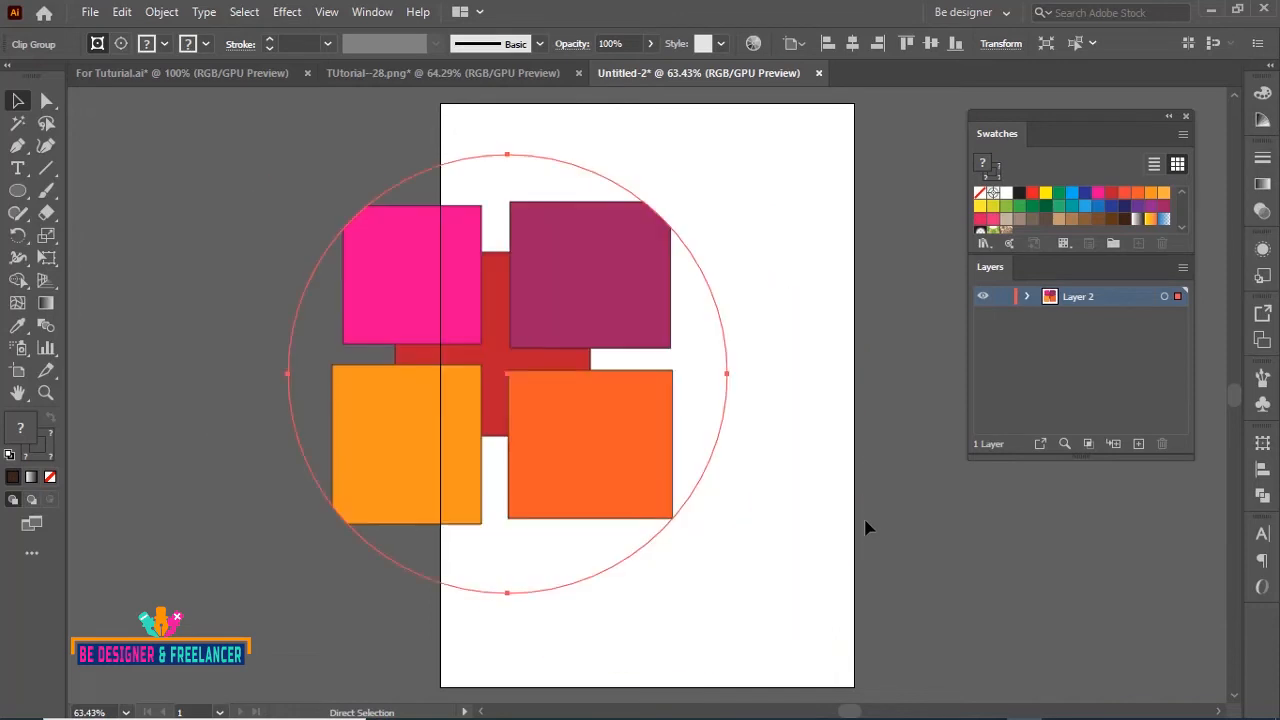
{"action": "key", "text": "ctrl+z"}
{"action": "key", "text": "ctrl+z"}
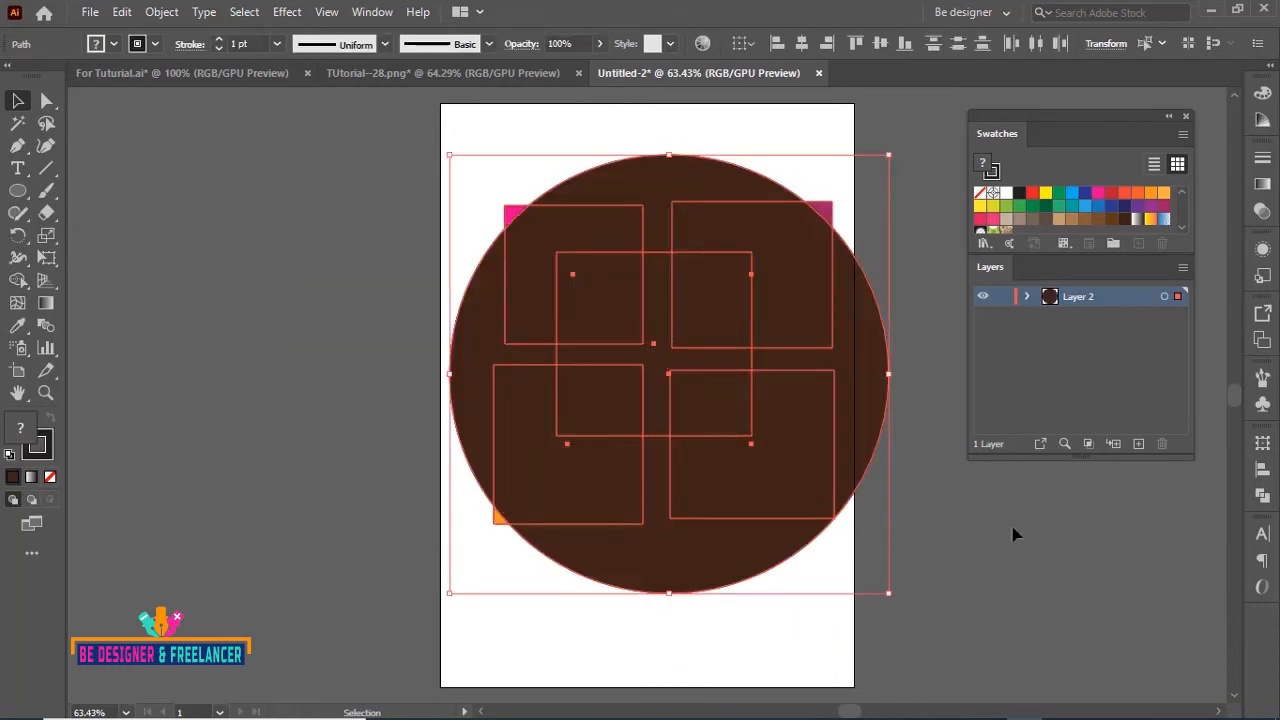
Make a layer clipping mask on Layer 2 from the brown circle, undo it, and clear the selection.
{"action": "left_click", "coordinate": [1089, 444]}
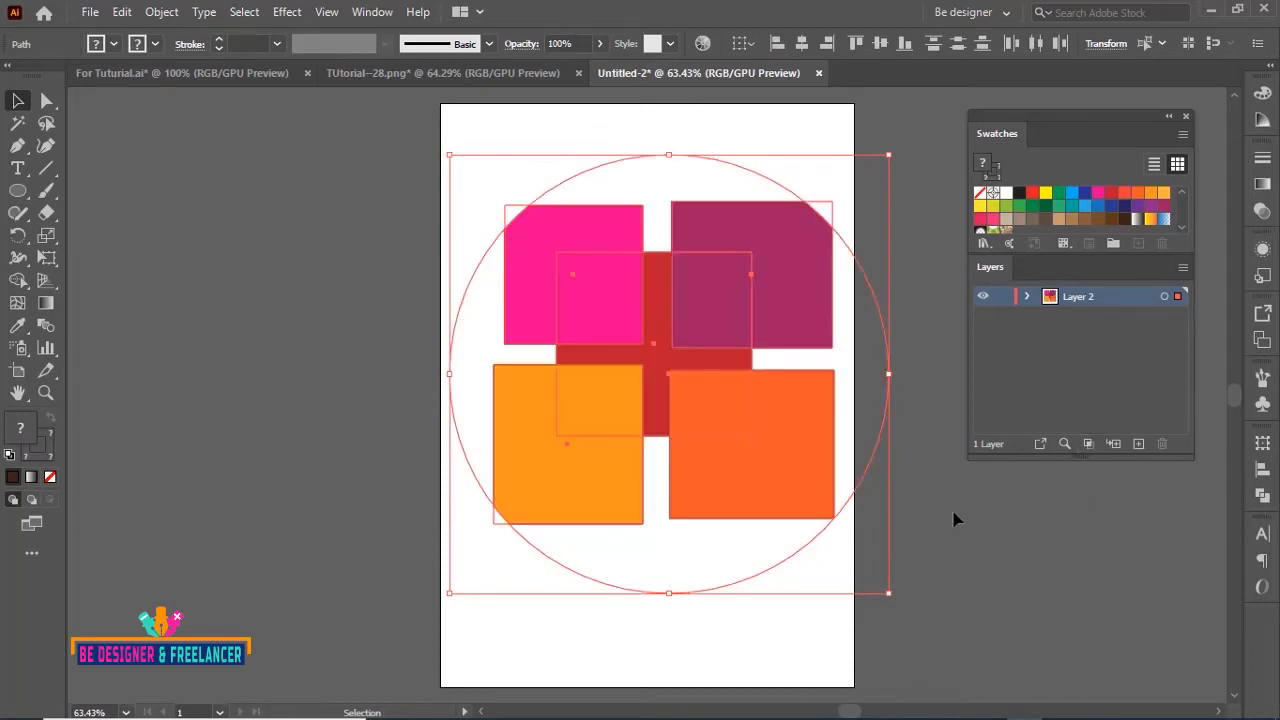
{"action": "left_click", "coordinate": [955, 519]}
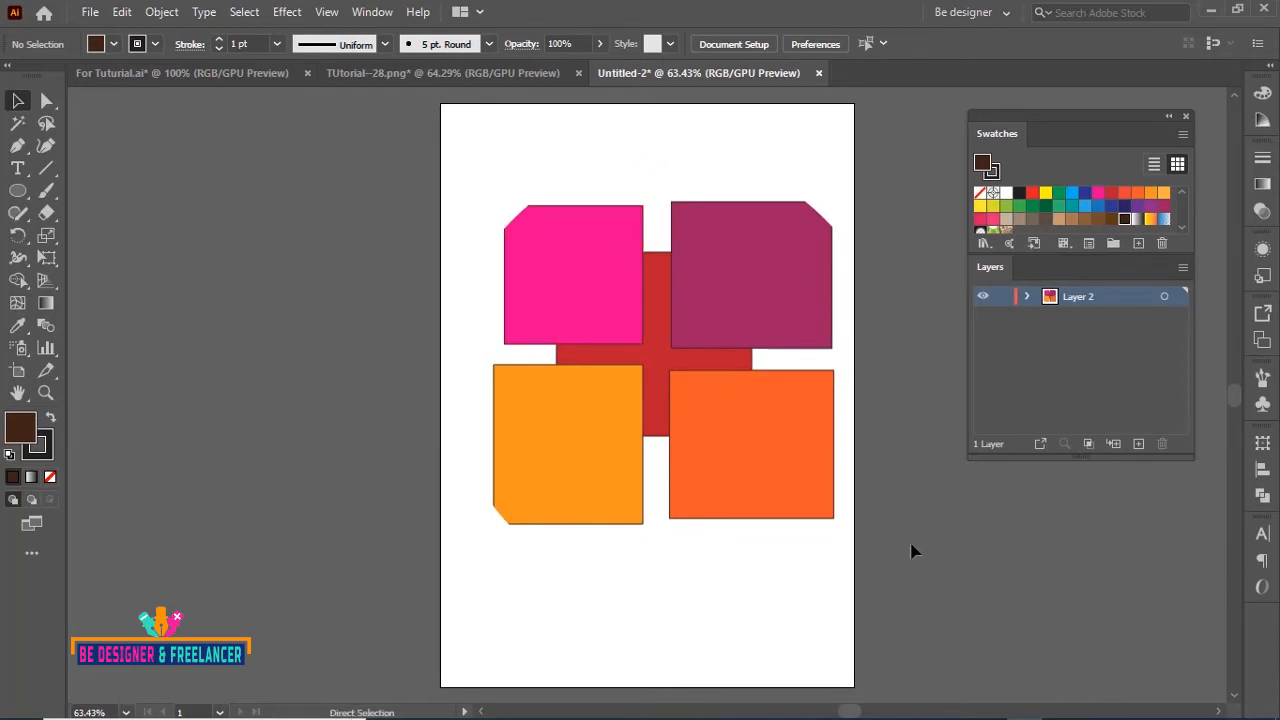
{"action": "key", "text": "ctrl+z"}
{"action": "left_click", "coordinate": [900, 273]}
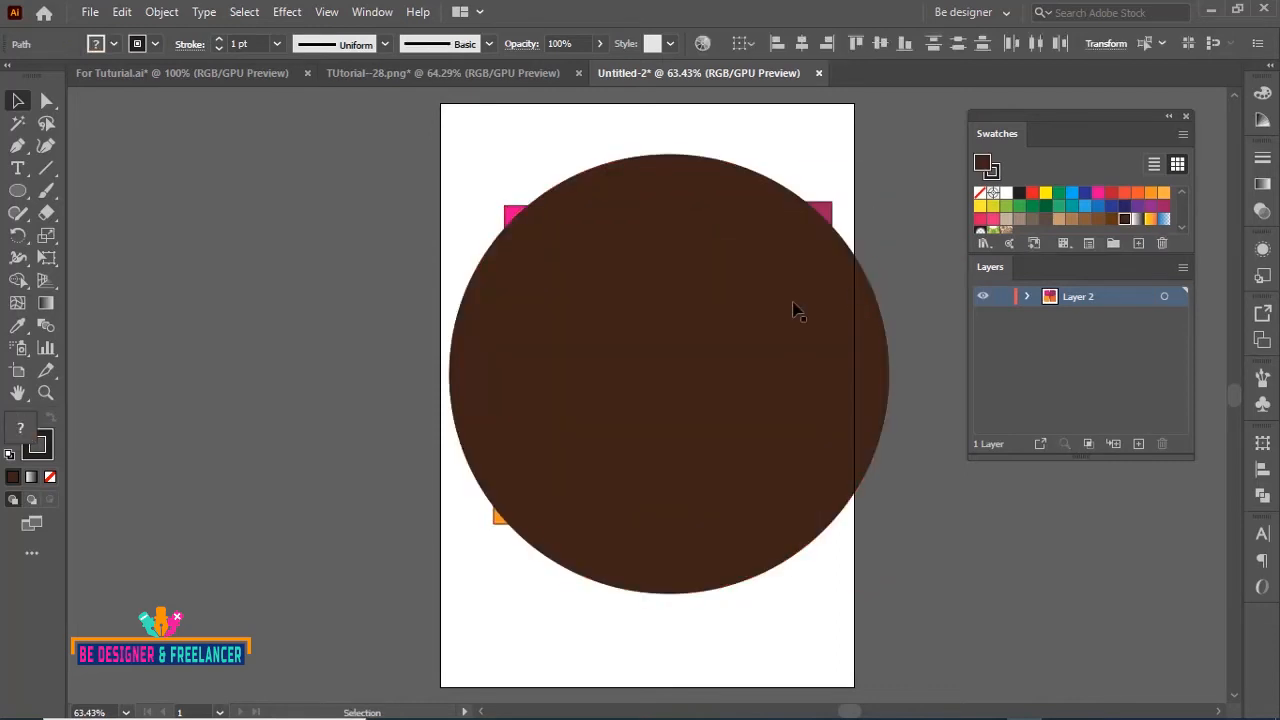
Scale the brown circle down around its centre so the outer corners of the rectangles extend beyond it.
{"action": "left_click", "coordinate": [795, 310]}
{"action": "left_click_drag", "start_coordinate": [889, 154], "coordinate": [850, 213]}
{"action": "left_click", "coordinate": [937, 531]}
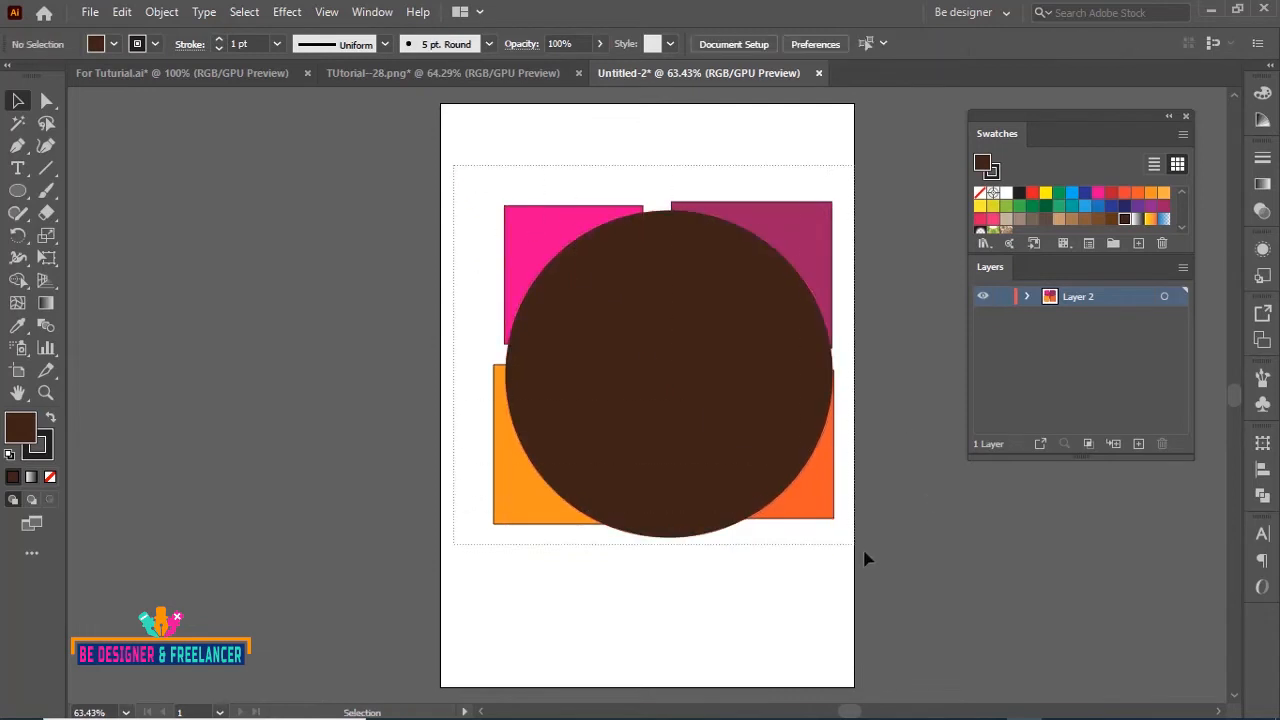
Select all the artwork and clip Layer 2 to the smaller circle with a layer clipping mask.
{"action": "key", "text": "ctrl+a"}
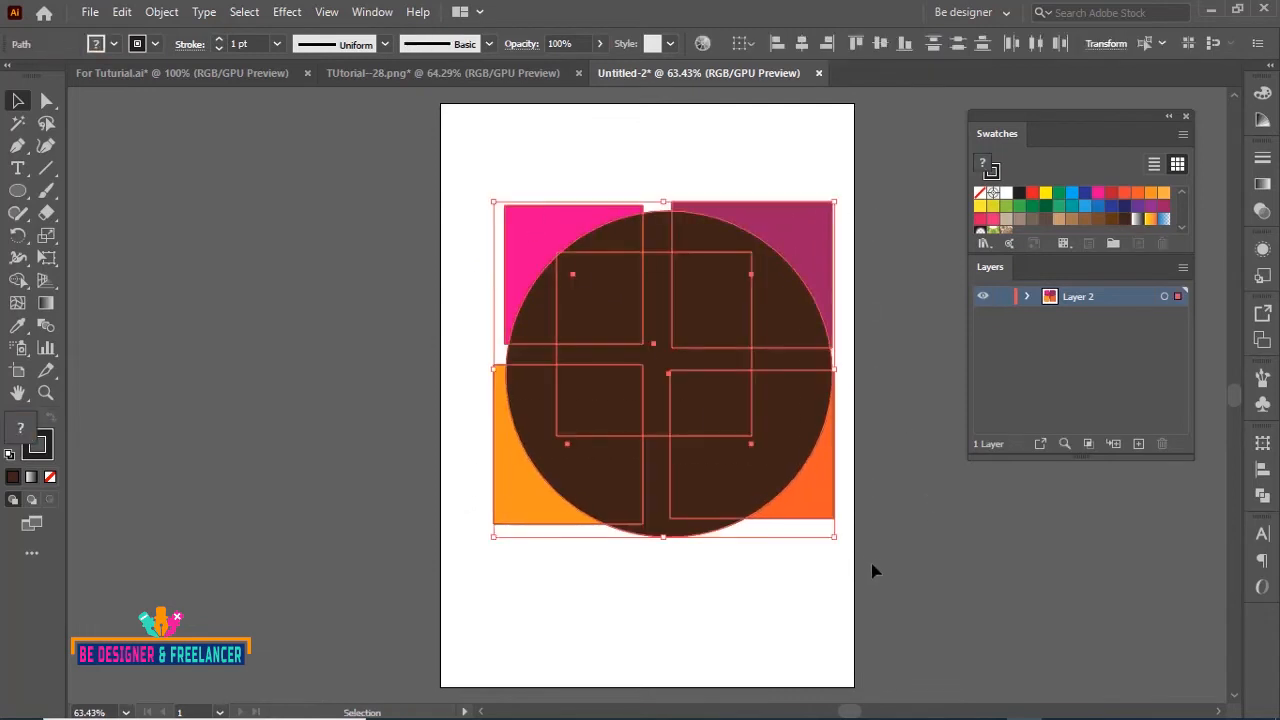
{"action": "left_click", "coordinate": [1091, 442]}
{"action": "left_click", "coordinate": [980, 523]}
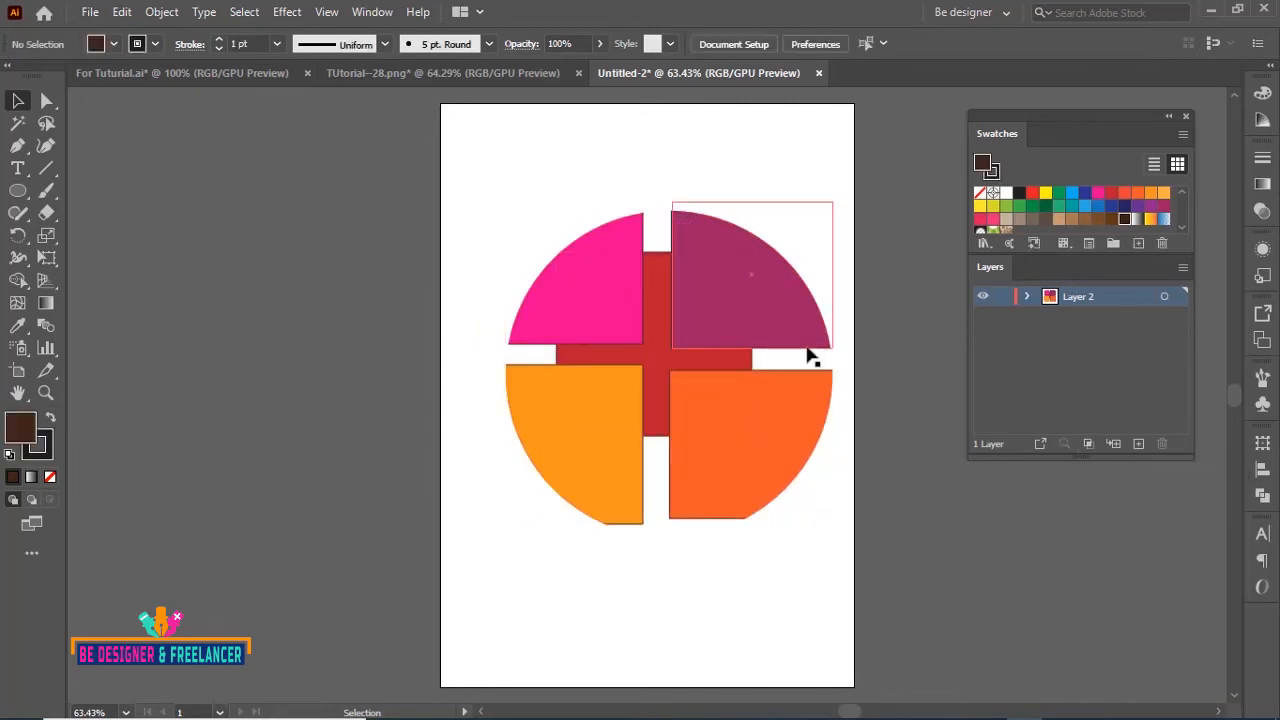
Move the four outer rectangles away from the masked circle, shift the red one, and undo these moves and the layer mask.
{"action": "left_click_drag", "start_coordinate": [737, 320], "coordinate": [348, 215]}
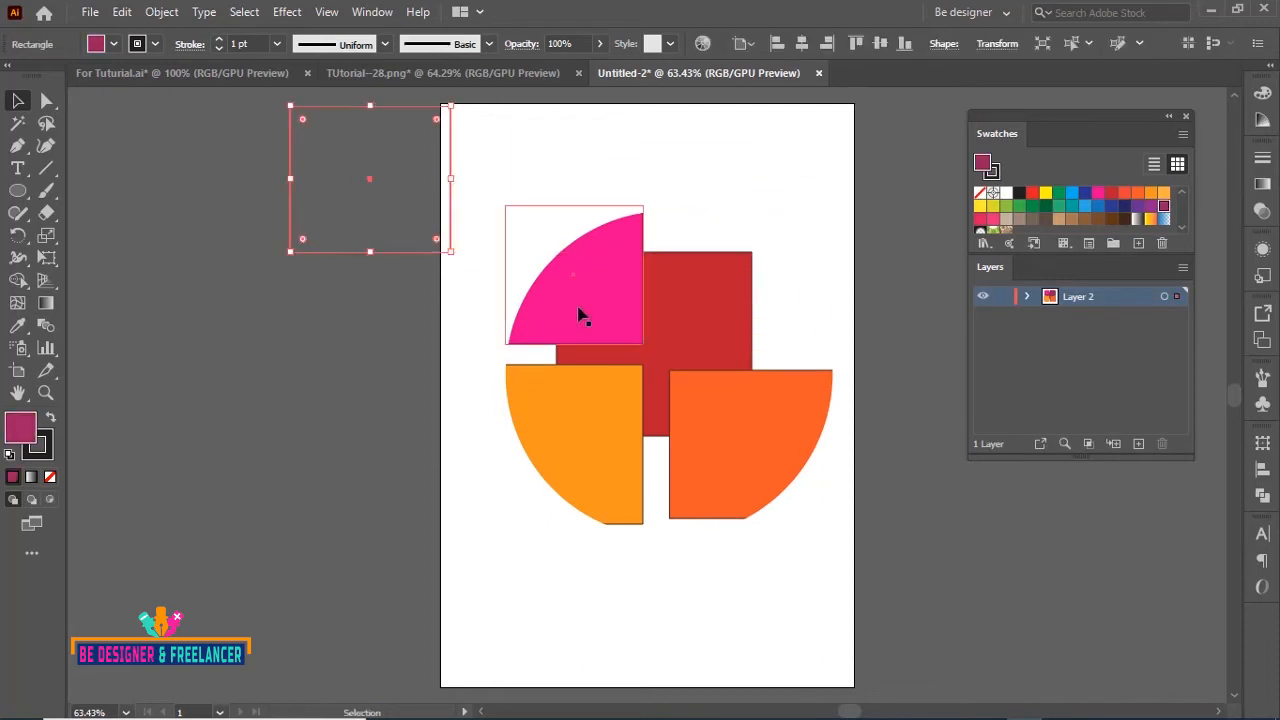
{"action": "left_click_drag", "start_coordinate": [580, 314], "coordinate": [193, 352]}
{"action": "left_click_drag", "start_coordinate": [580, 417], "coordinate": [314, 522]}
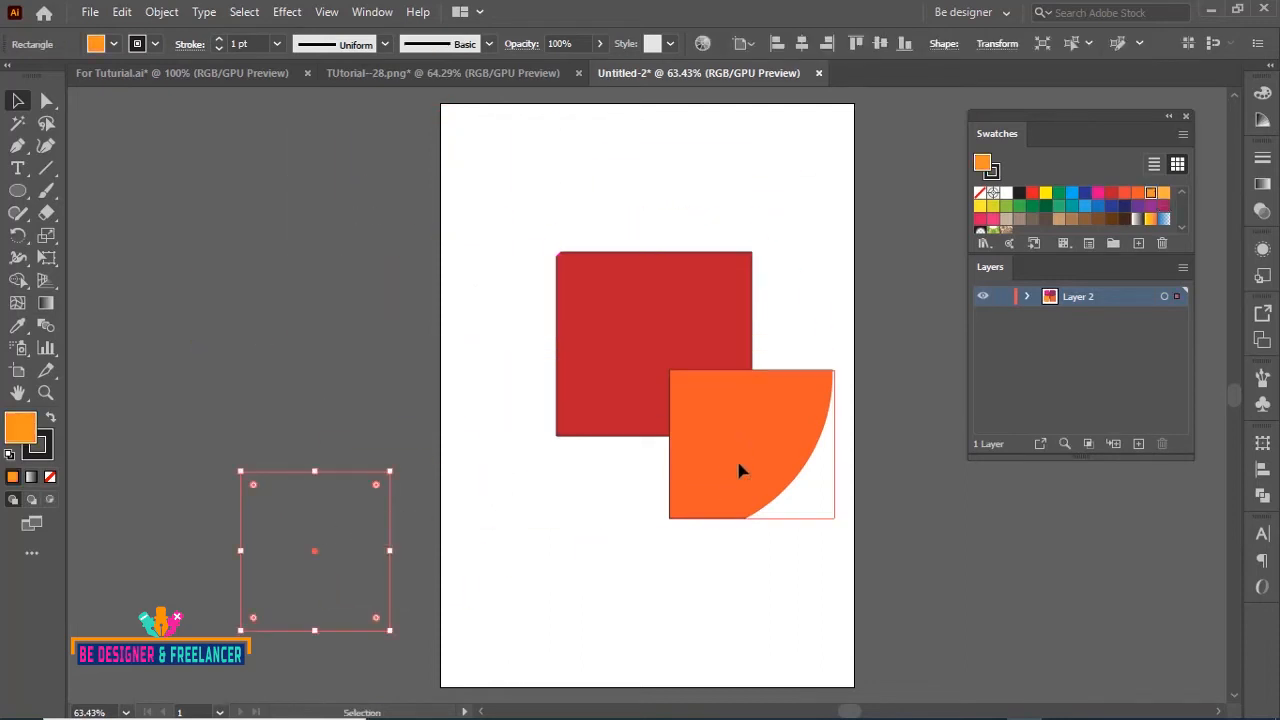
{"action": "left_click_drag", "start_coordinate": [737, 471], "coordinate": [871, 600]}
{"action": "left_click_drag", "start_coordinate": [697, 423], "coordinate": [658, 354]}
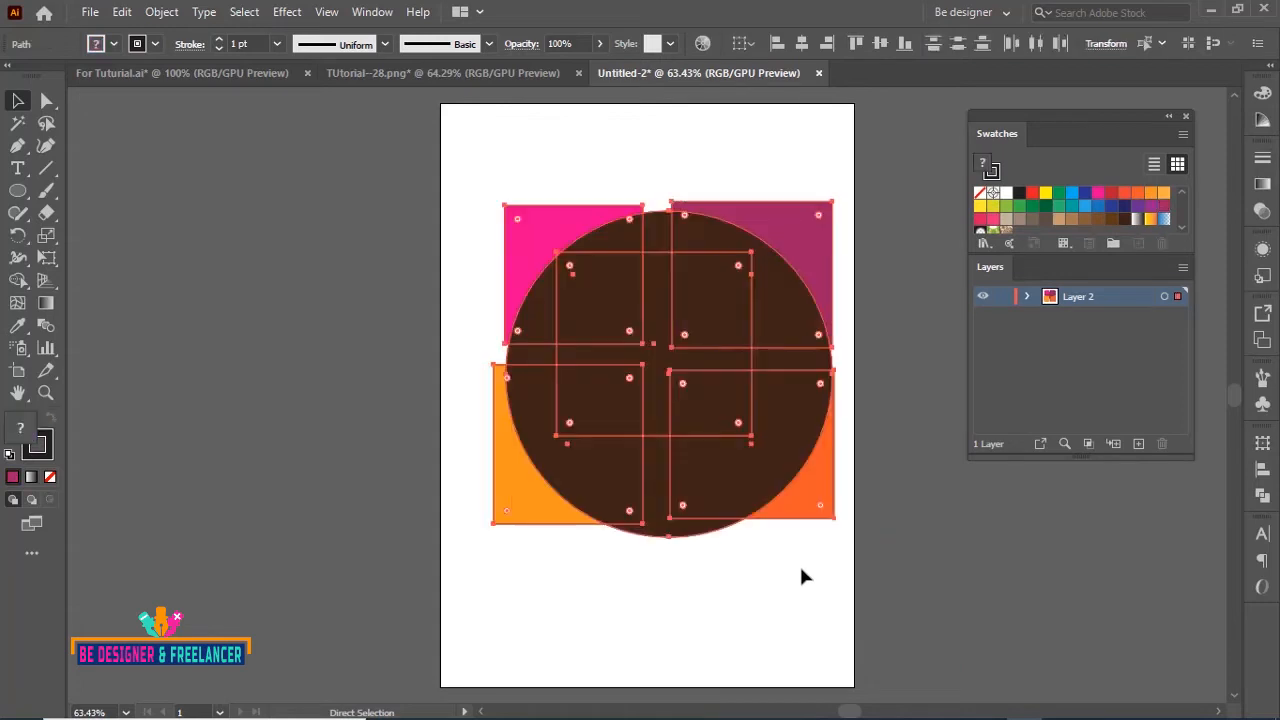
{"action": "left_click", "coordinate": [800, 572]}
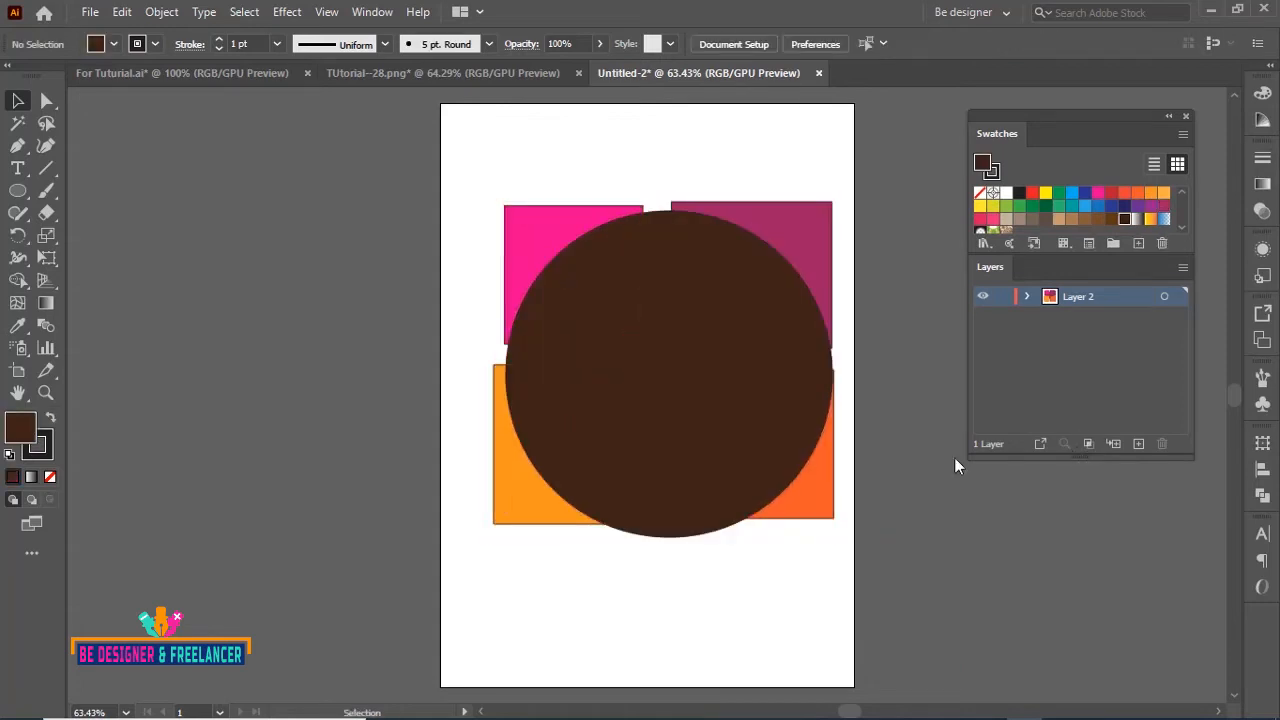
Select the circle and all the rectangles, make the layer clipping mask on Layer 2, and release it again.
{"action": "left_click_drag", "start_coordinate": [458, 187], "coordinate": [761, 540]}
{"action": "left_click", "coordinate": [1088, 443]}
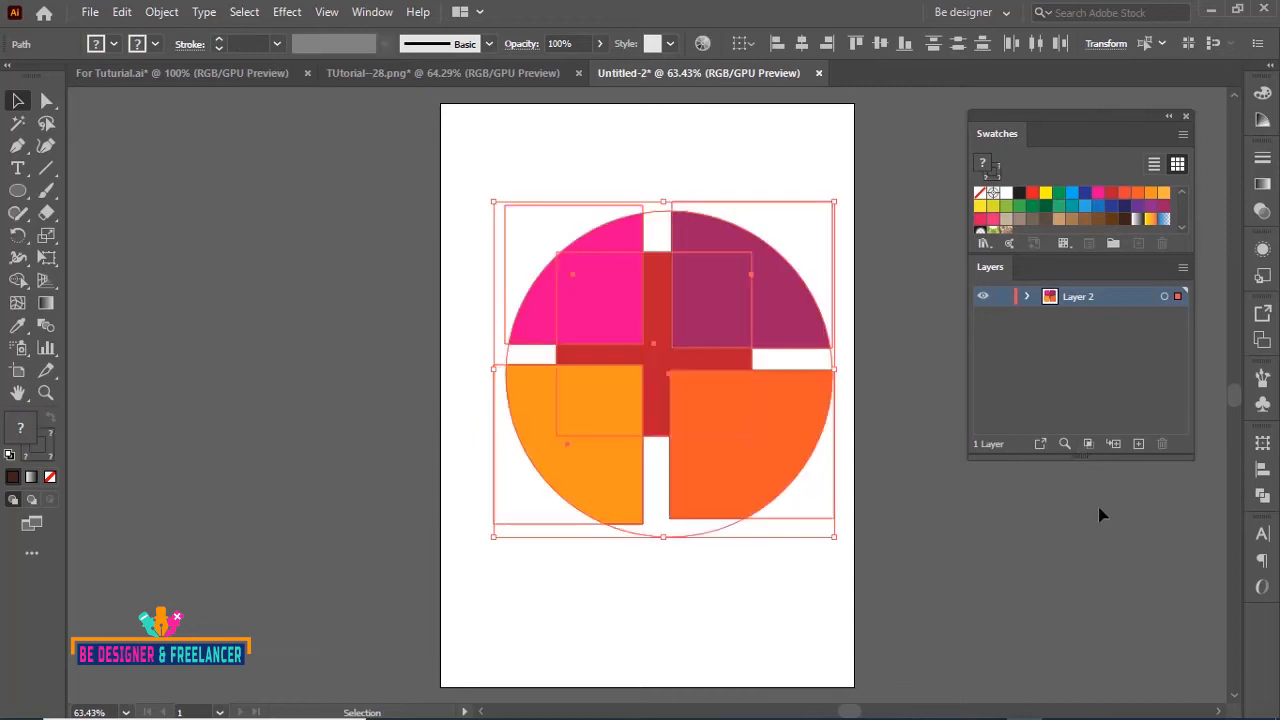
{"action": "left_click", "coordinate": [1089, 444]}
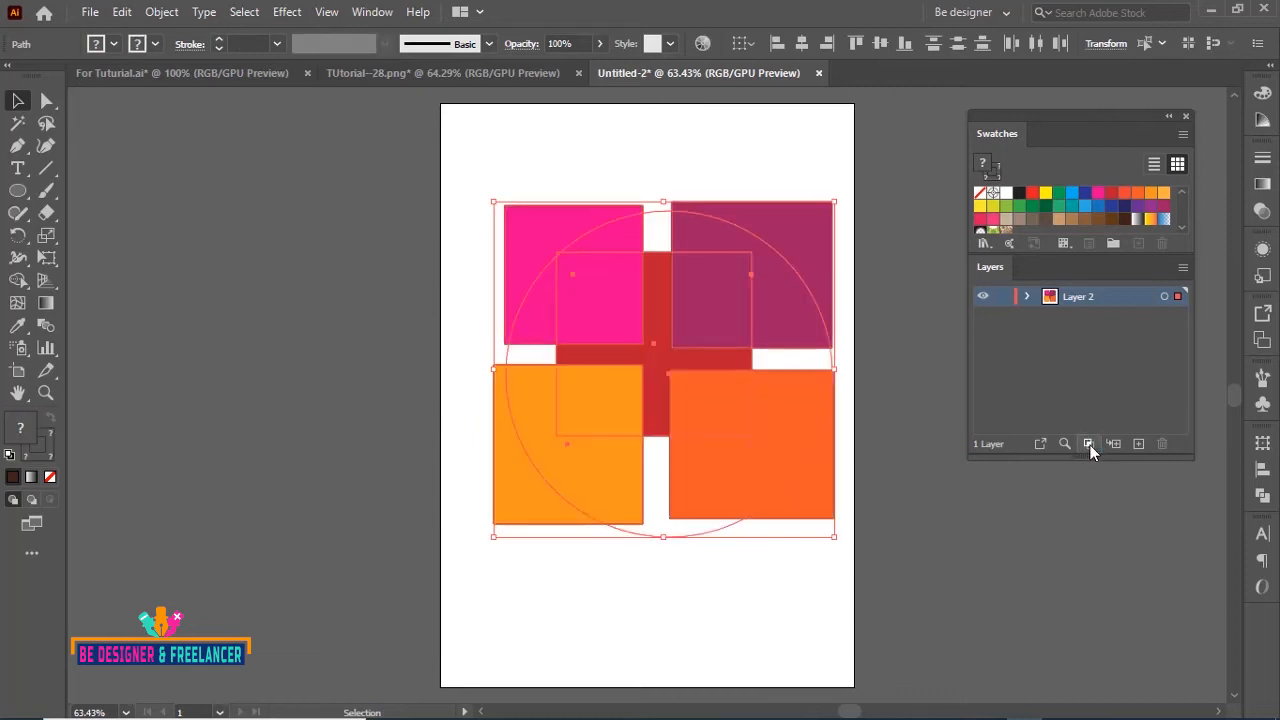
{"action": "left_click", "coordinate": [1000, 549]}
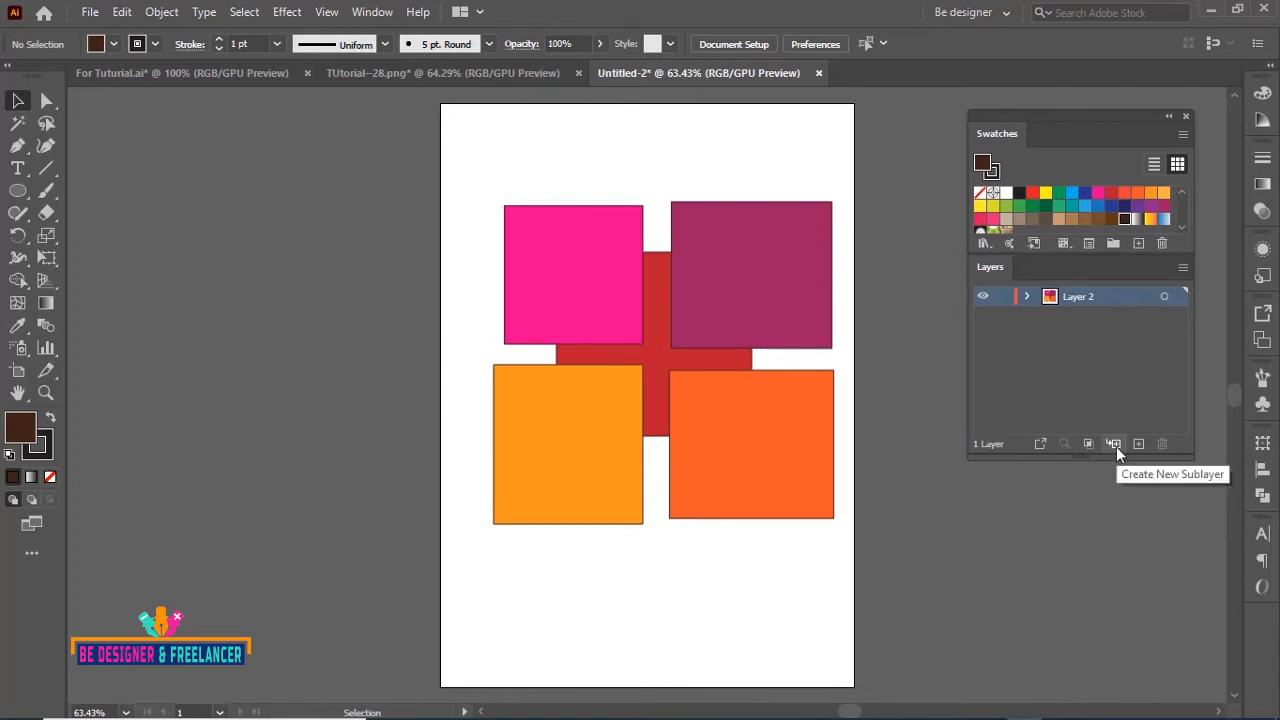
Expand Layer 2 and create a new sublayer inside it.
{"action": "left_click", "coordinate": [1029, 297]}
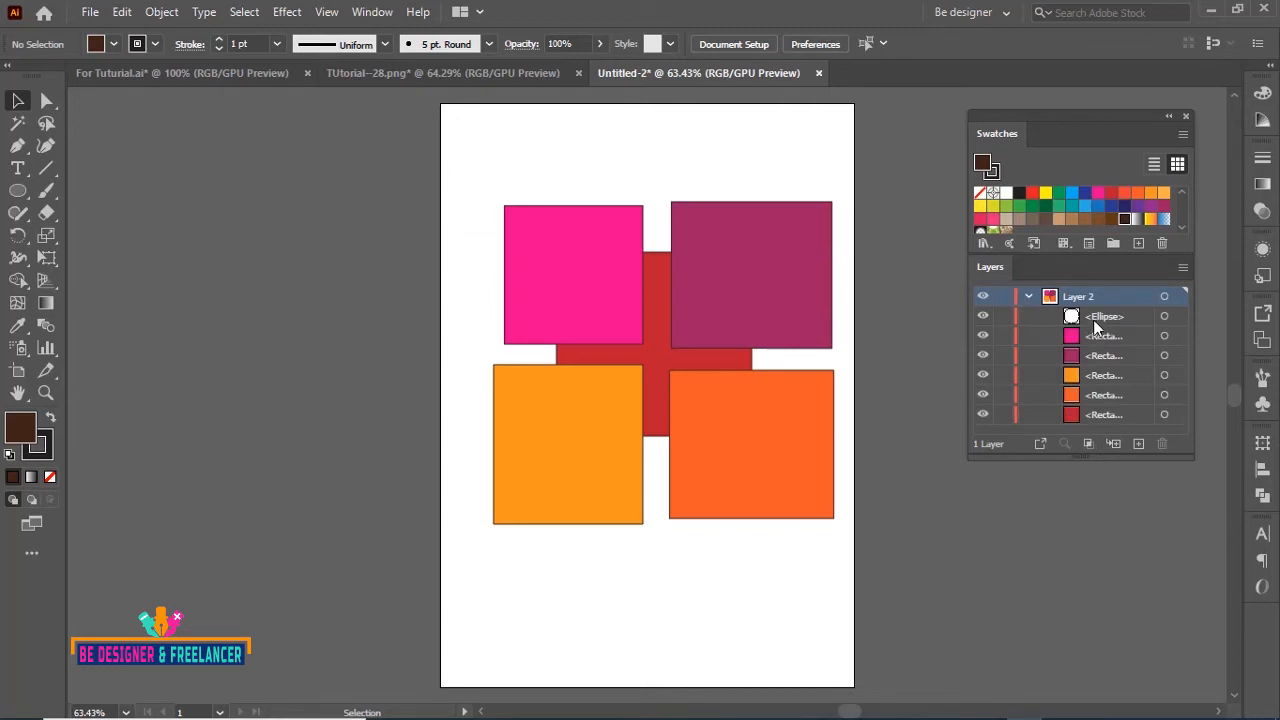
{"action": "left_click", "coordinate": [1114, 446]}
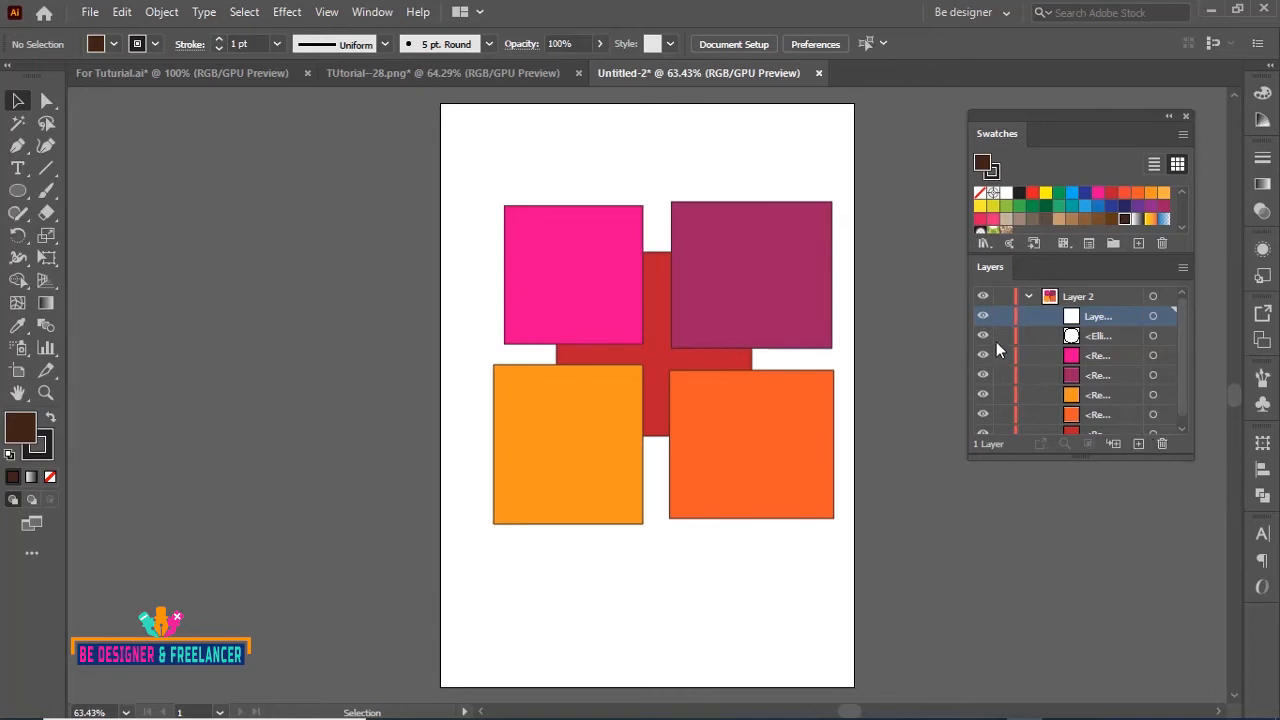
Rename the pink rectangle's entry in Layer 2 as "Be Designer".
{"action": "double_click", "coordinate": [1100, 358]}
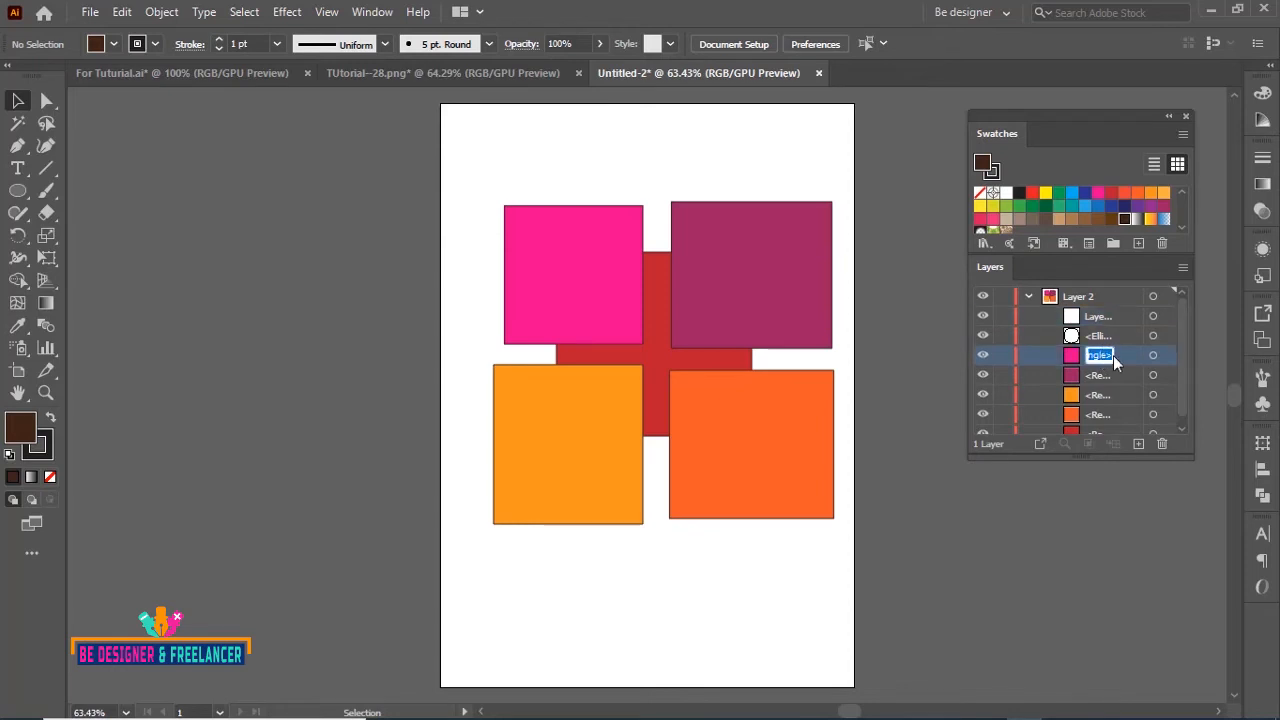
{"action": "type", "text": "Be Des"}
{"action": "type", "text": "i"}
{"action": "type", "text": "gner"}
{"action": "key", "text": "Return"}
Rename Layer 2 as "Be Designer" in its layer options.
{"action": "left_click", "coordinate": [1110, 296]}
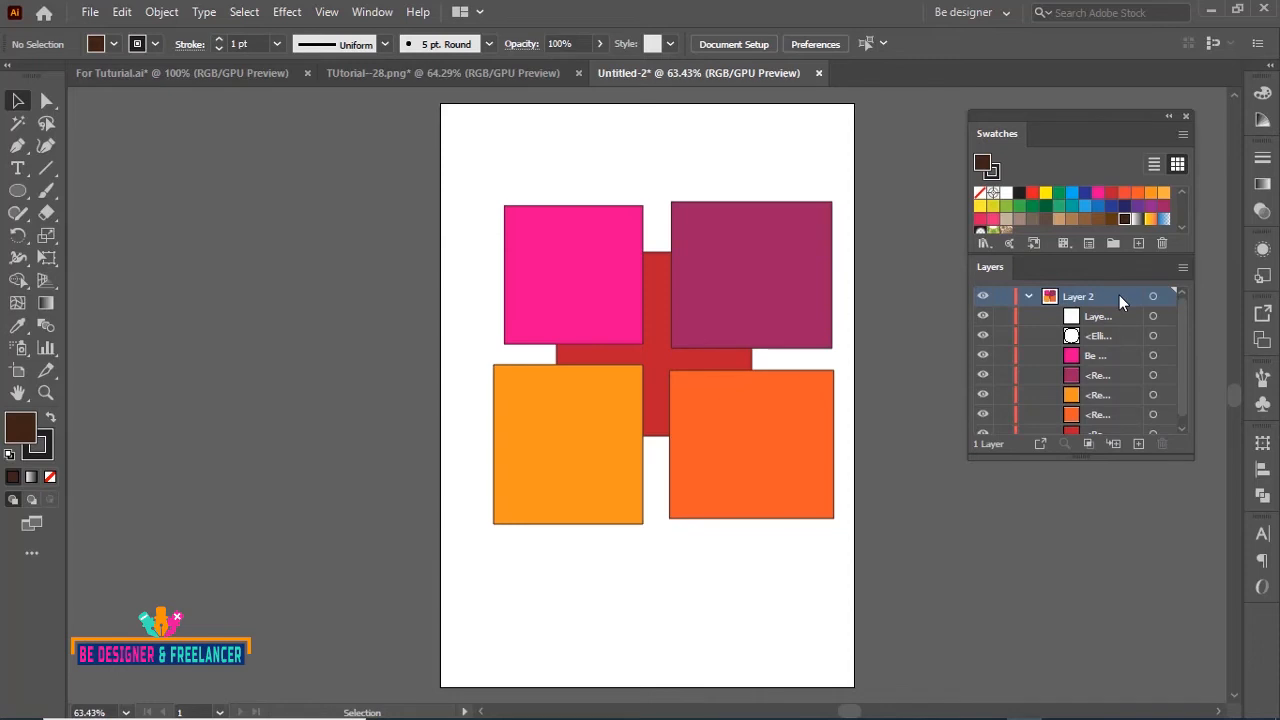
{"action": "double_click", "coordinate": [1119, 295]}
{"action": "left_click_drag", "start_coordinate": [660, 240], "coordinate": [500, 210]}
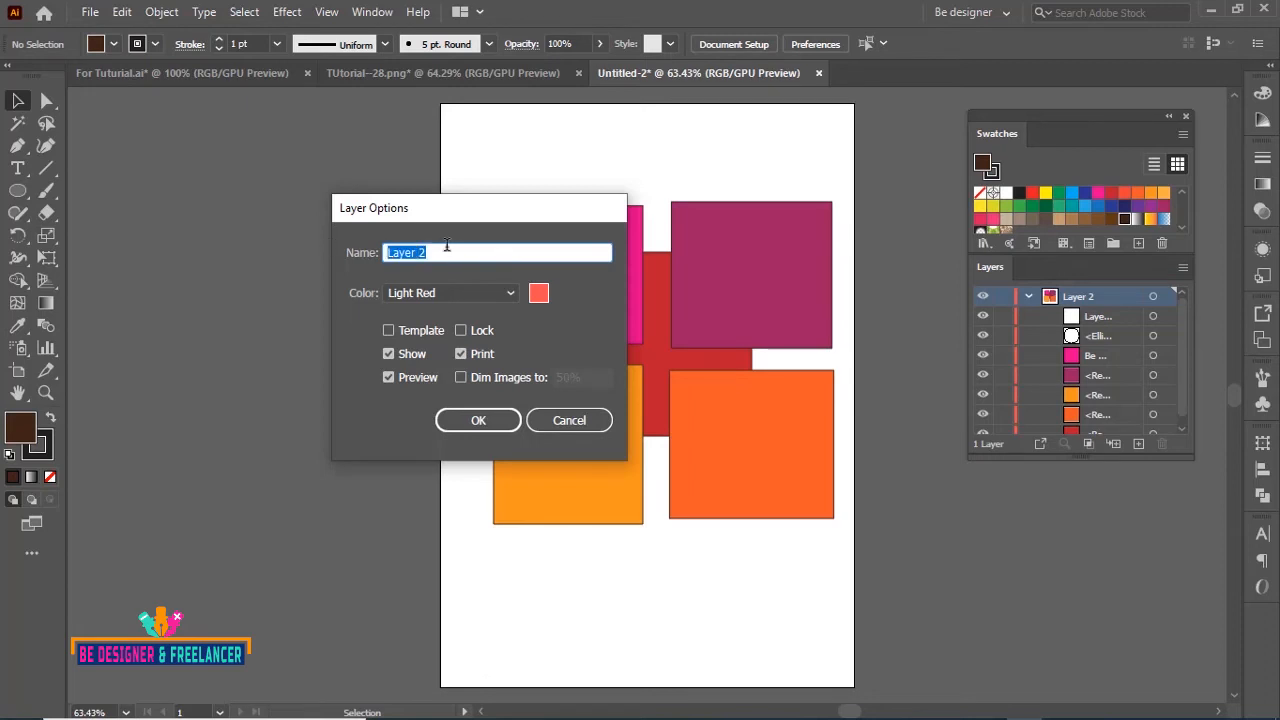
{"action": "type", "text": "Be Designer"}
{"action": "left_click", "coordinate": [481, 417]}
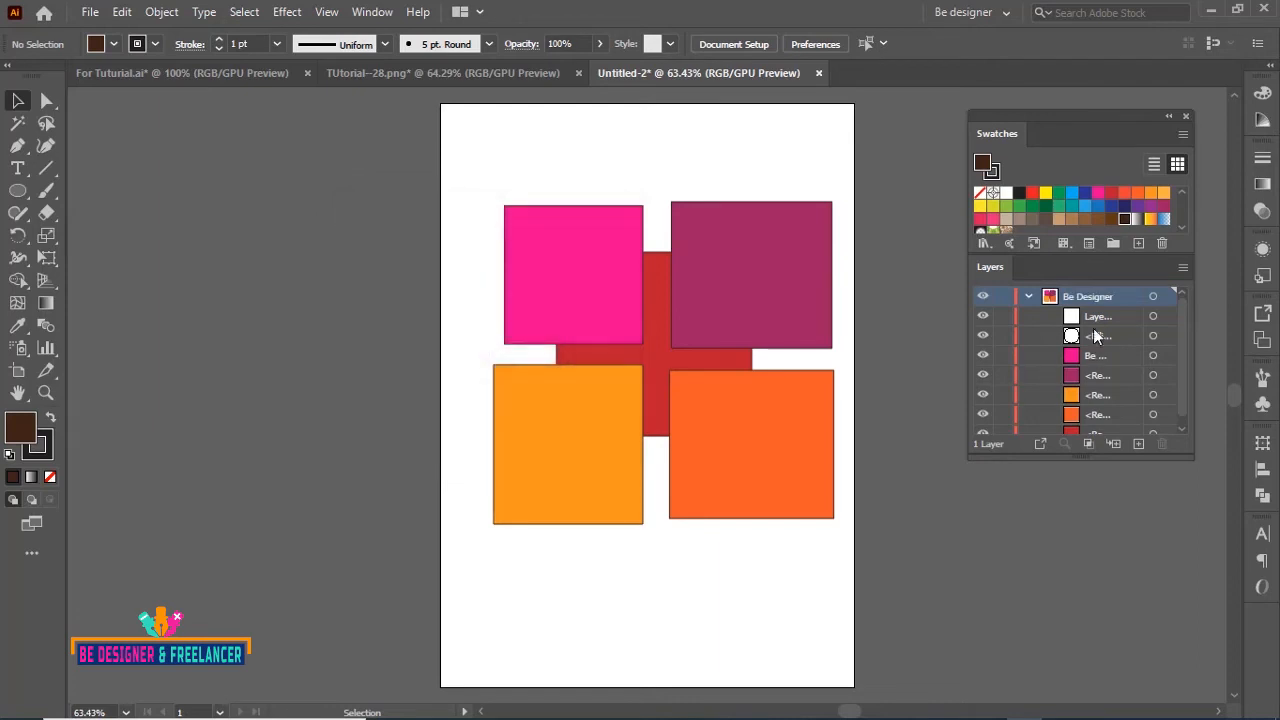
Set the Be Designer layer's colour to Brown and collapse the layer.
{"action": "double_click", "coordinate": [1121, 298]}
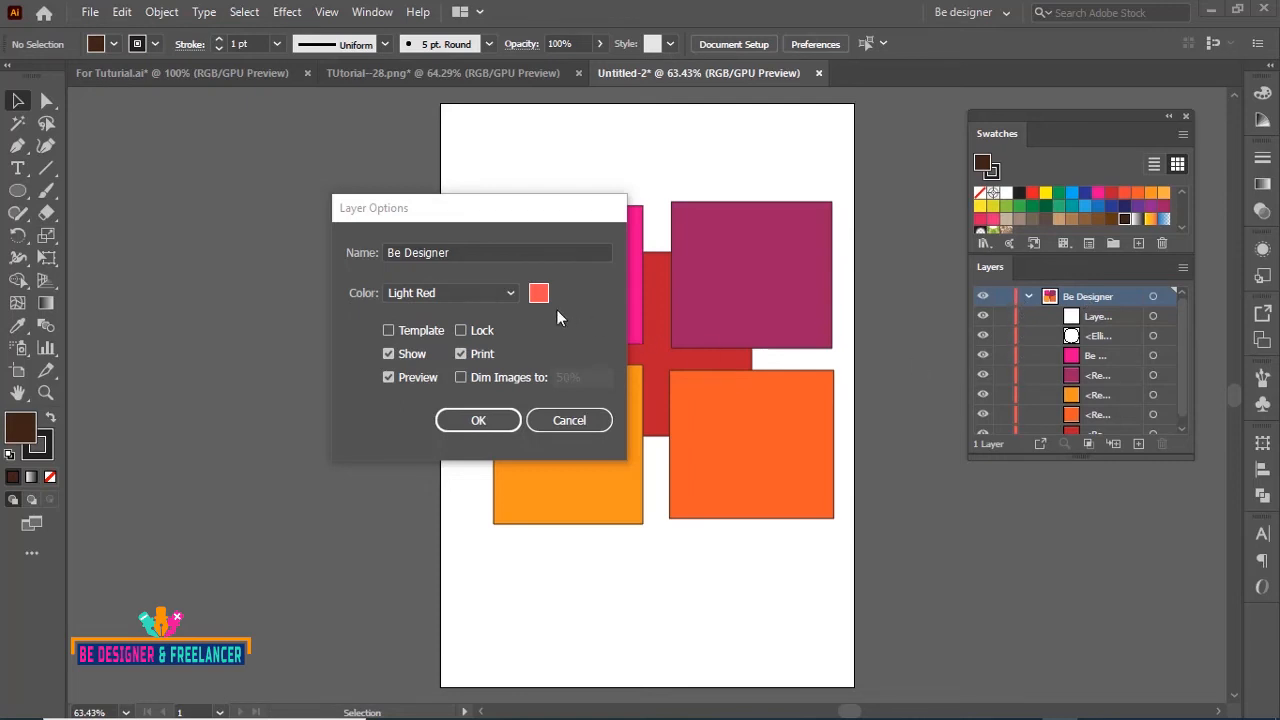
{"action": "left_click", "coordinate": [510, 293]}
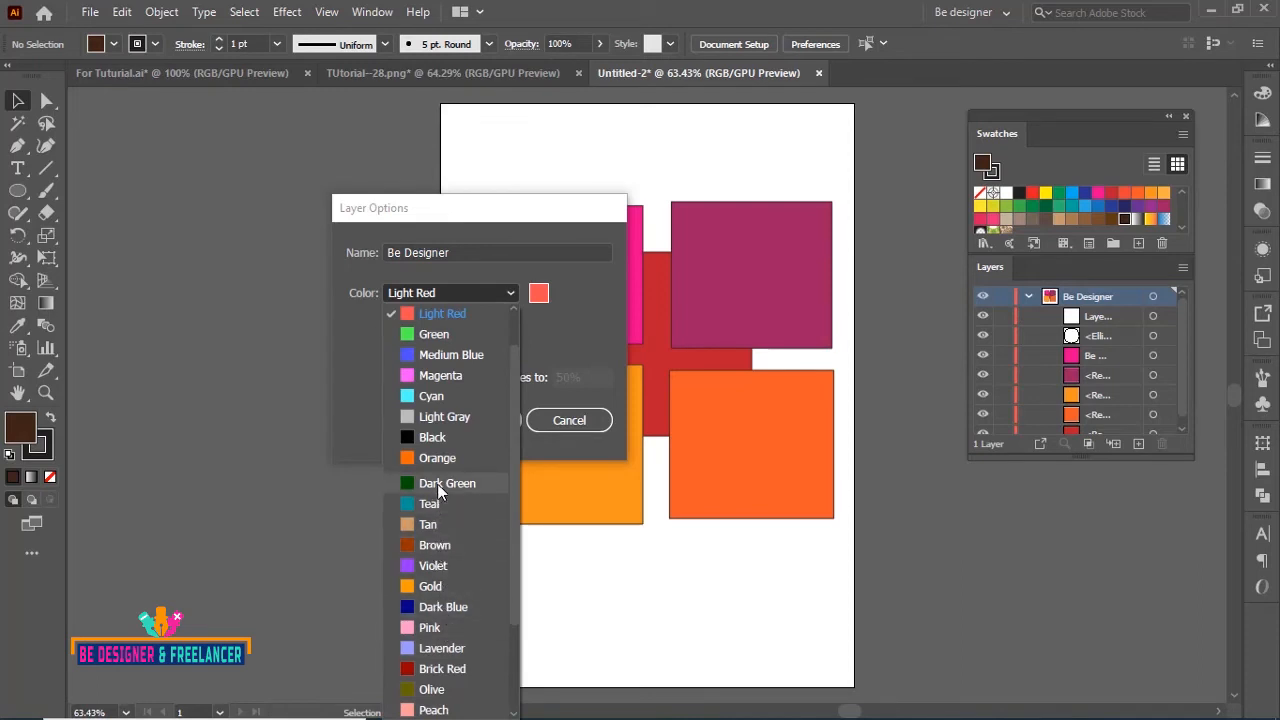
{"action": "left_click", "coordinate": [437, 545]}
{"action": "left_click", "coordinate": [487, 420]}
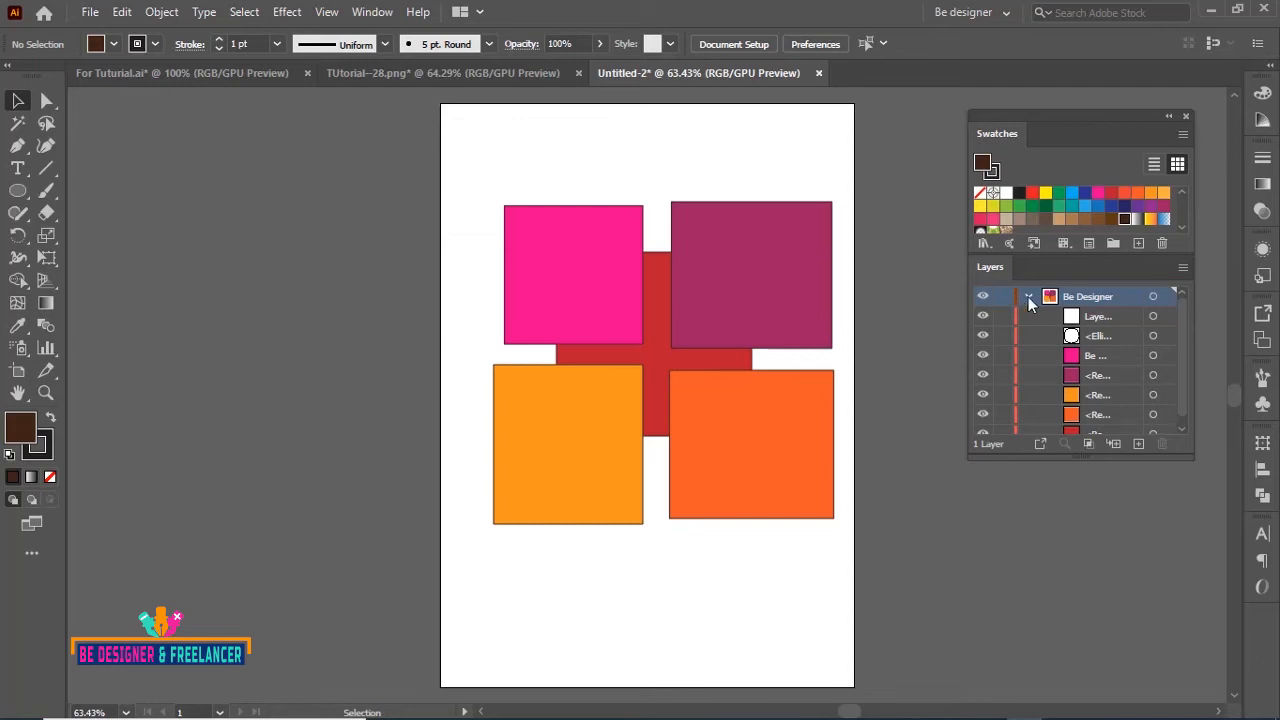
{"action": "left_click", "coordinate": [1028, 297]}
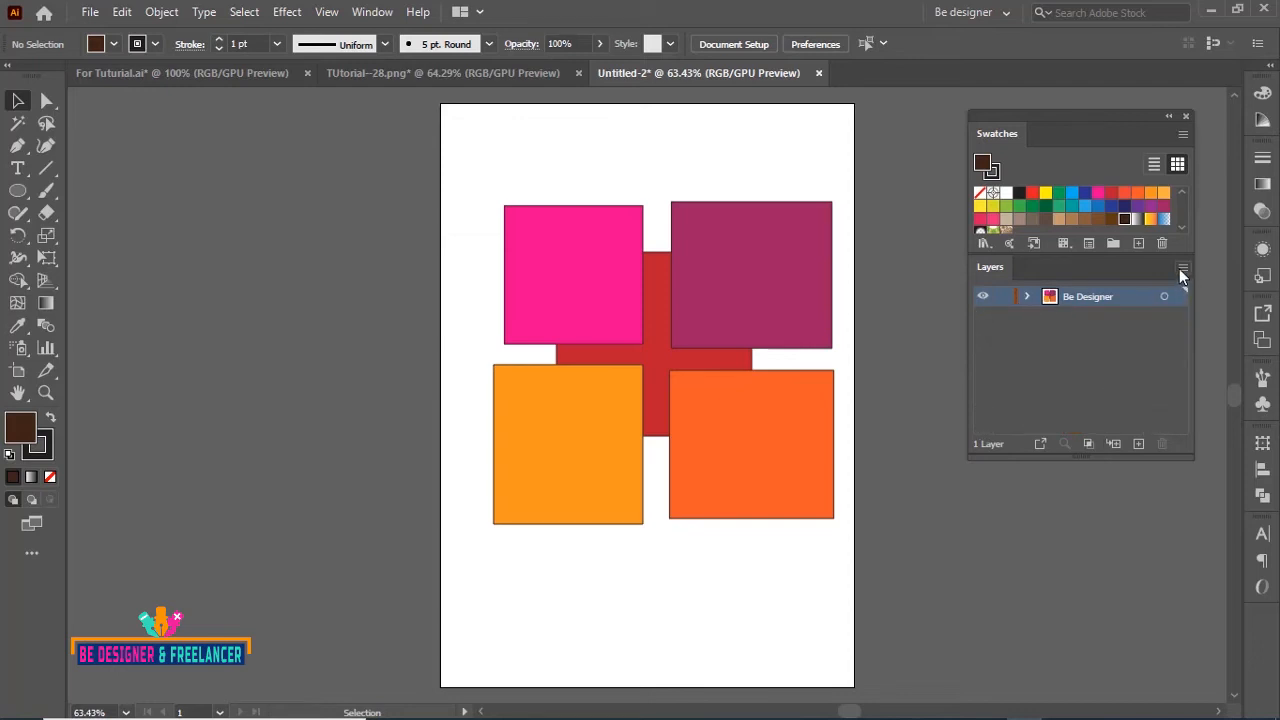
Examine the row size and thumbnail settings in the Layers panel options, leaving them as they are.
{"action": "left_click", "coordinate": [1181, 268]}
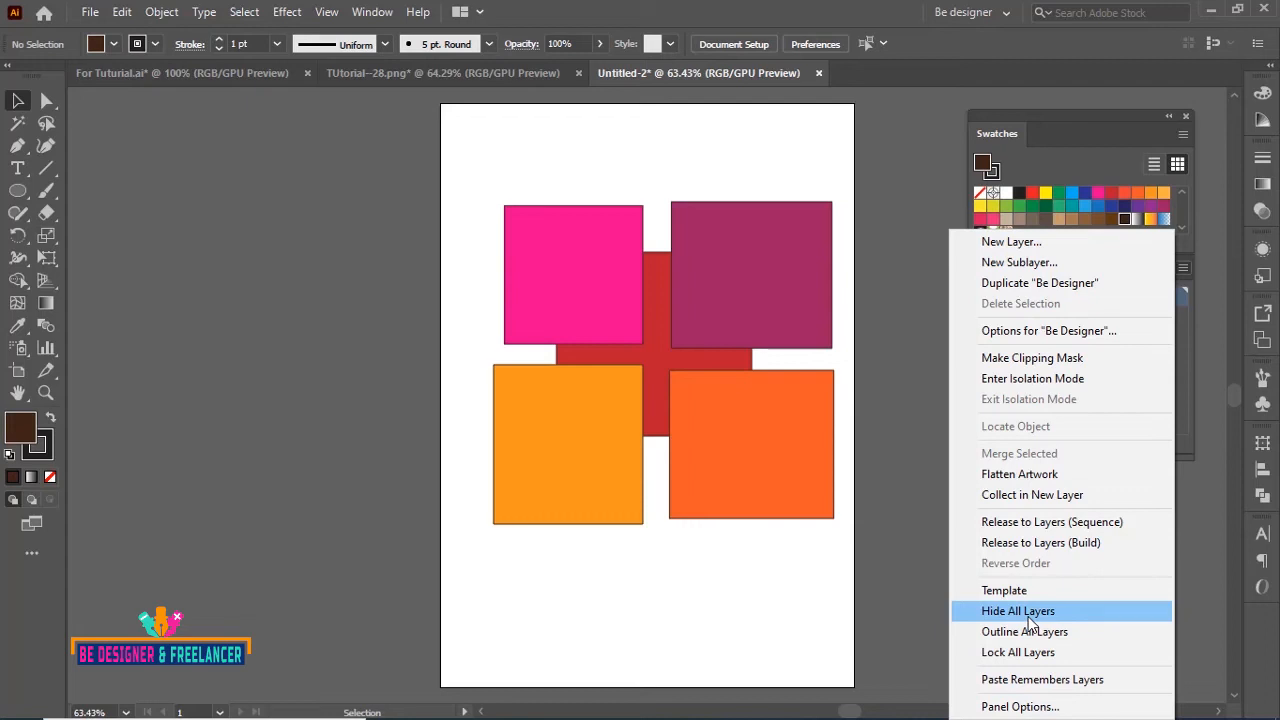
{"action": "left_click", "coordinate": [1022, 707]}
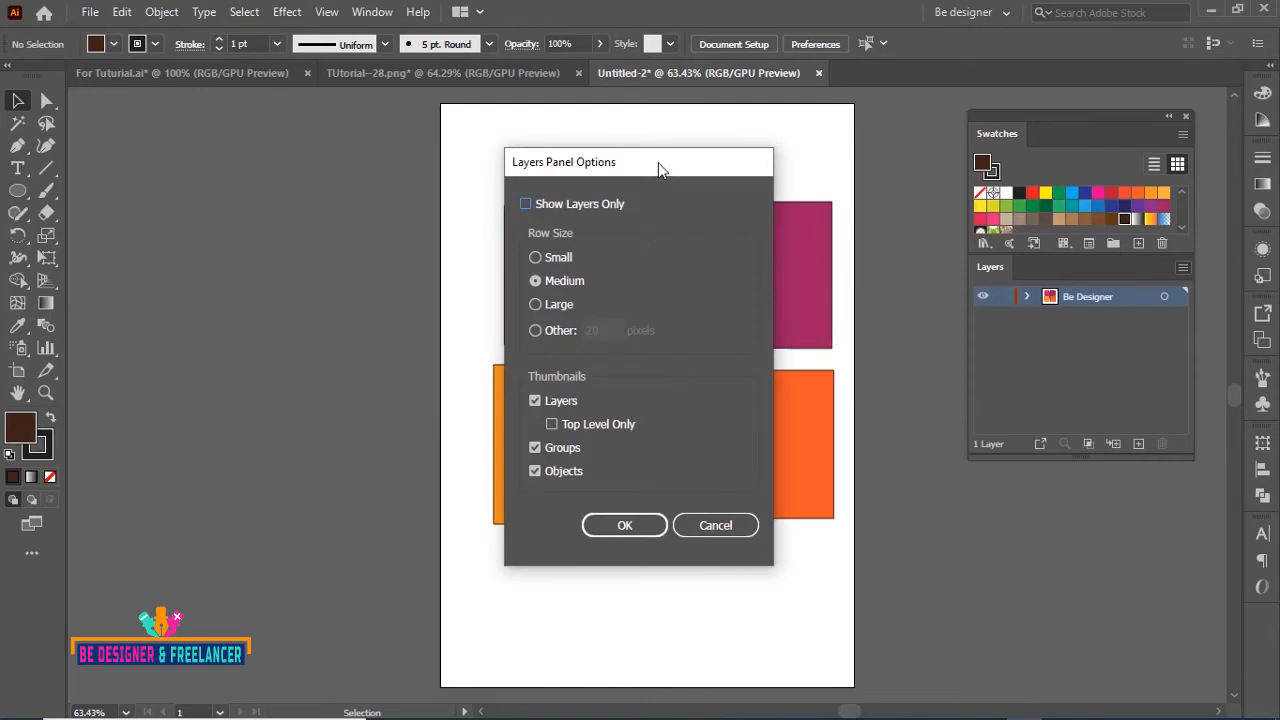
{"action": "left_click_drag", "start_coordinate": [658, 170], "coordinate": [443, 166]}
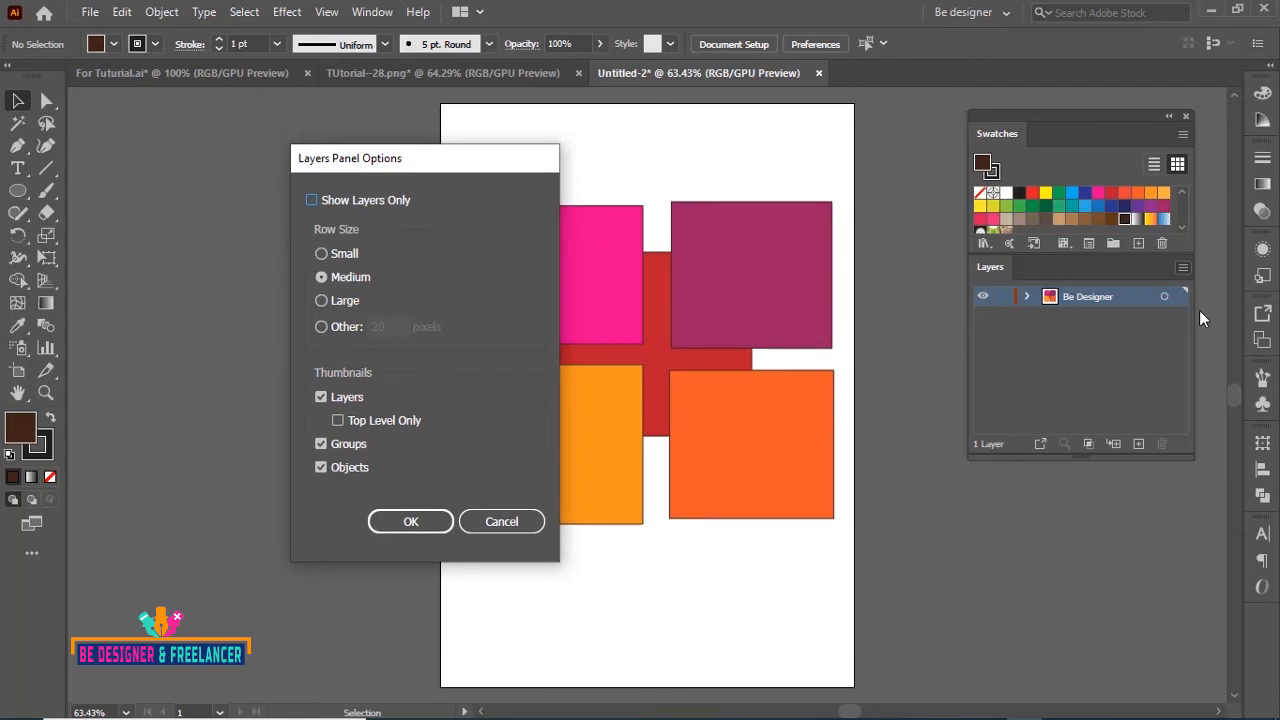
{"action": "left_click", "coordinate": [411, 521]}
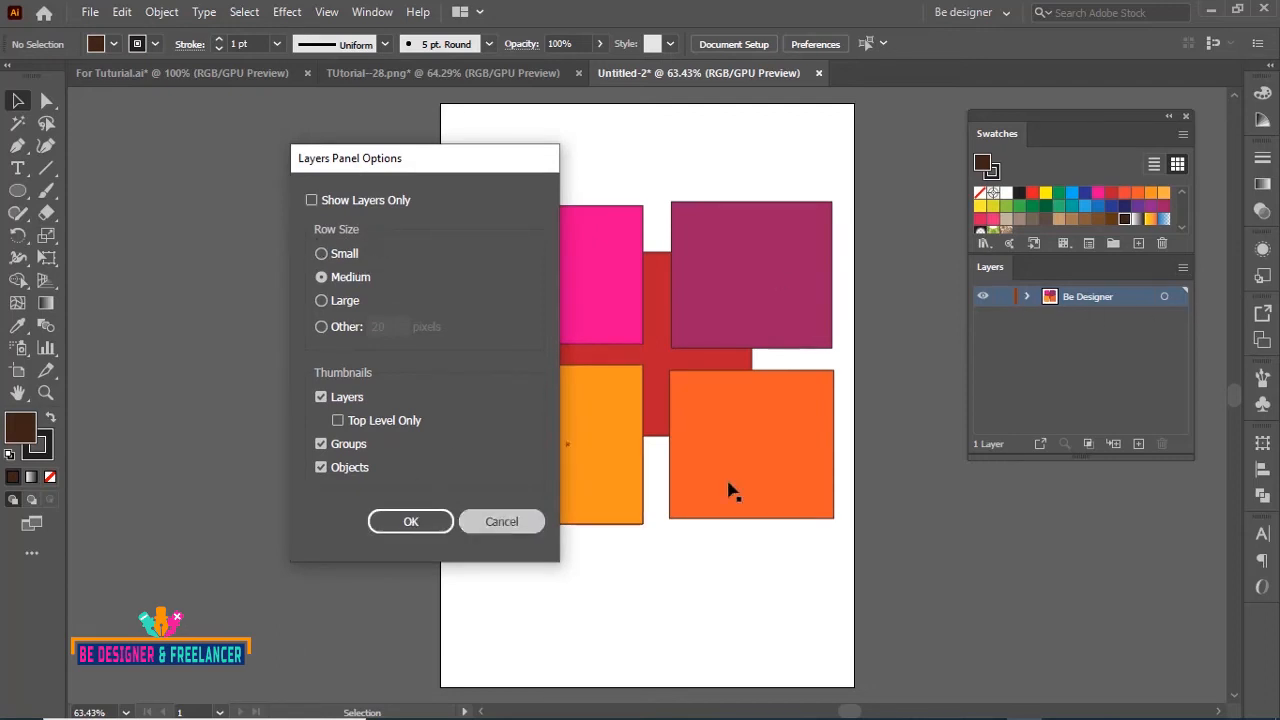
Expand the Be Designer layer and set the Layers panel row size to Large.
{"action": "left_click", "coordinate": [1028, 296]}
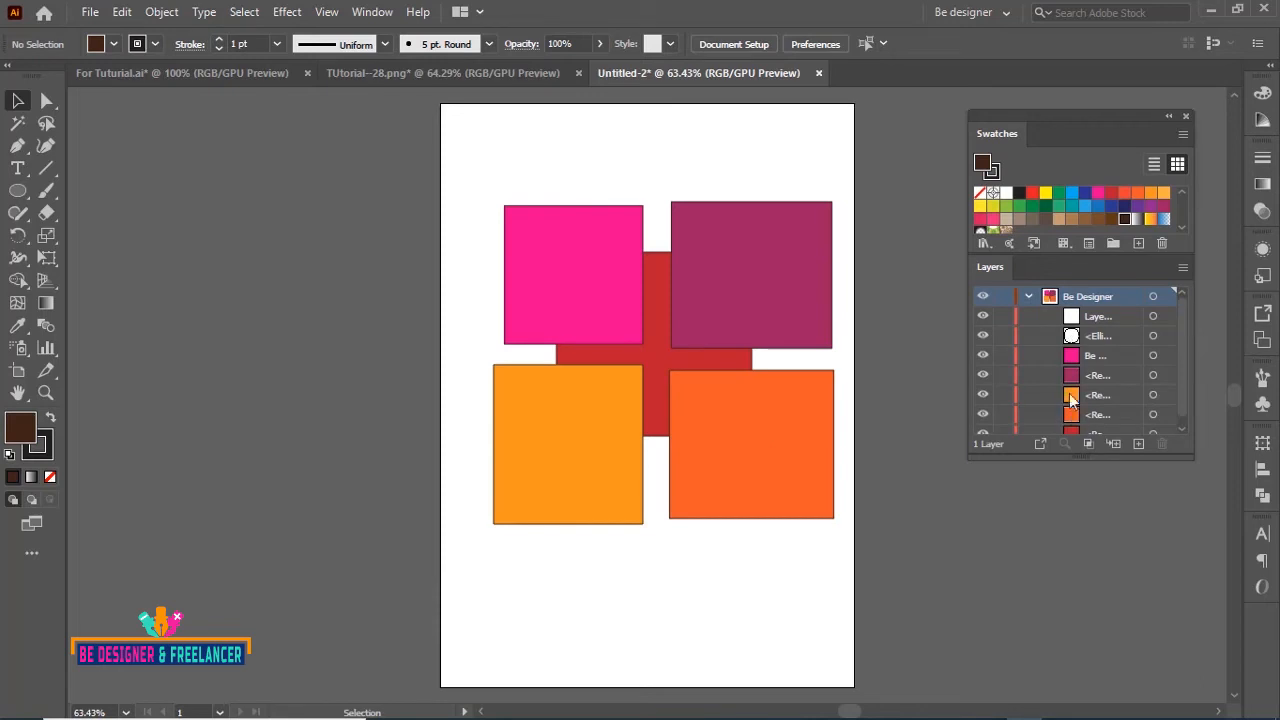
{"action": "left_click", "coordinate": [1182, 268]}
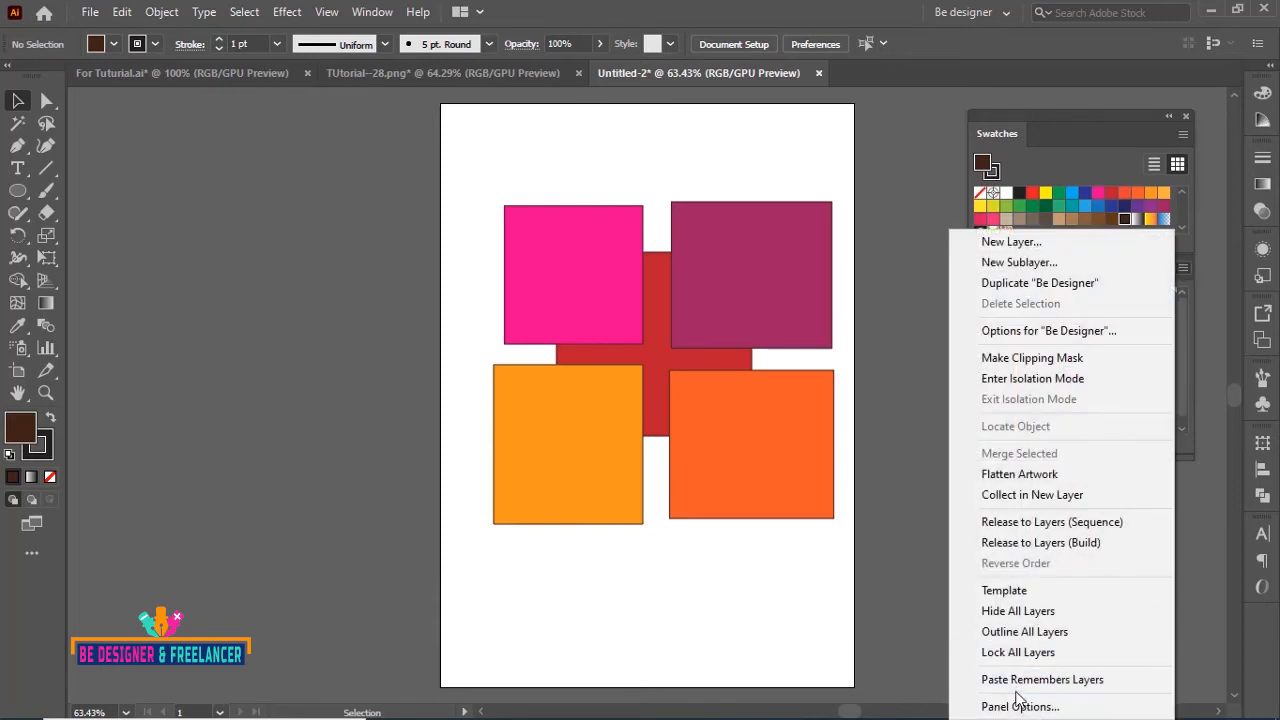
{"action": "left_click", "coordinate": [1057, 697]}
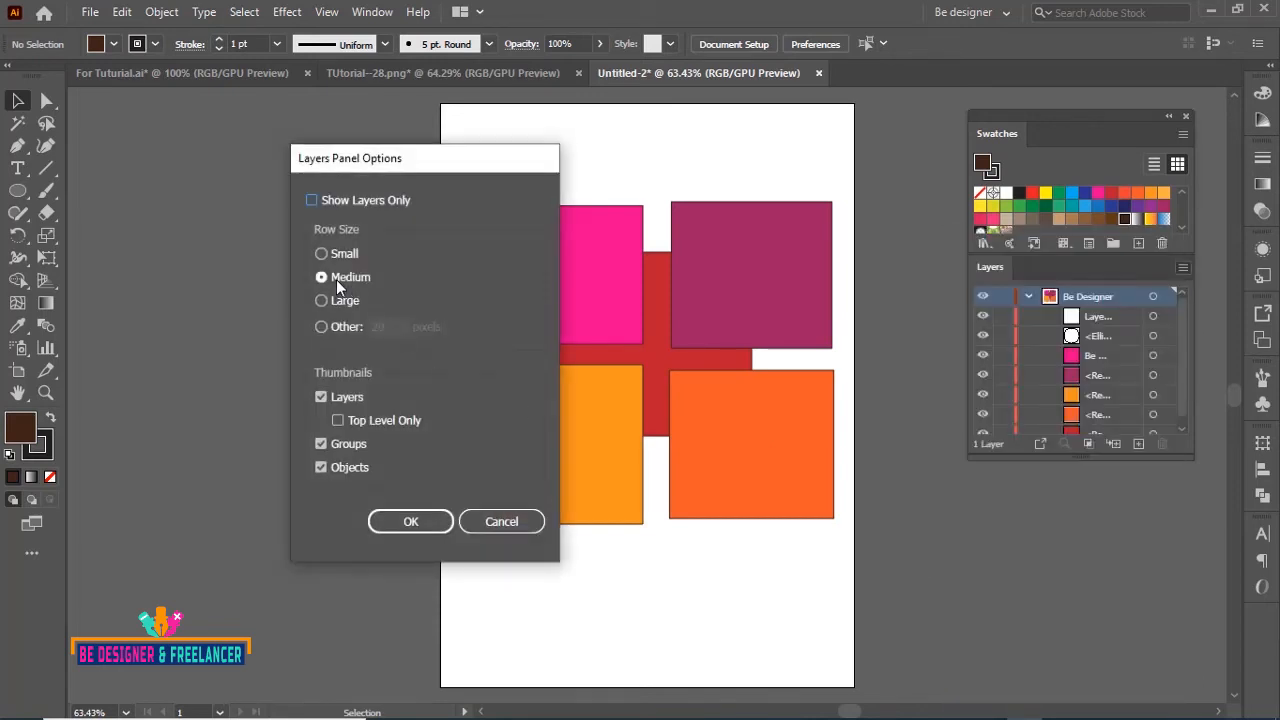
{"action": "left_click", "coordinate": [321, 300]}
{"action": "left_click", "coordinate": [414, 521]}
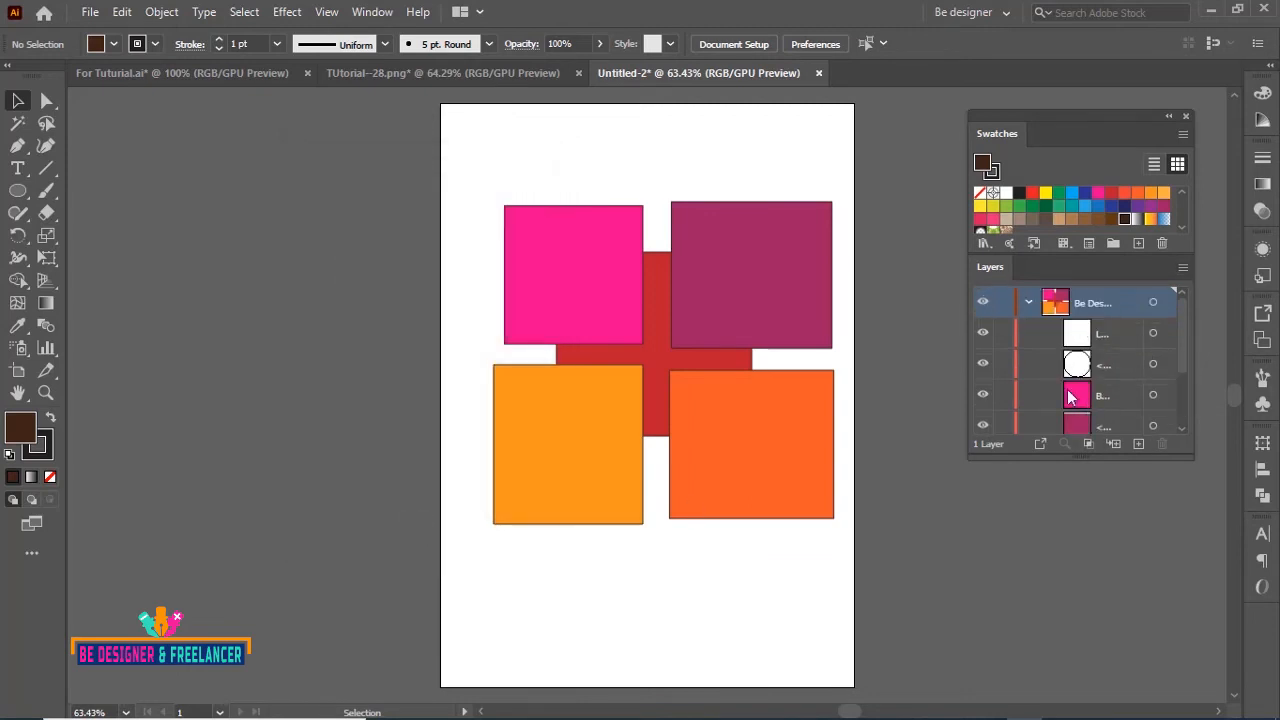
Set a custom Layers panel row size of 50 pixels.
{"action": "left_click", "coordinate": [1182, 268]}
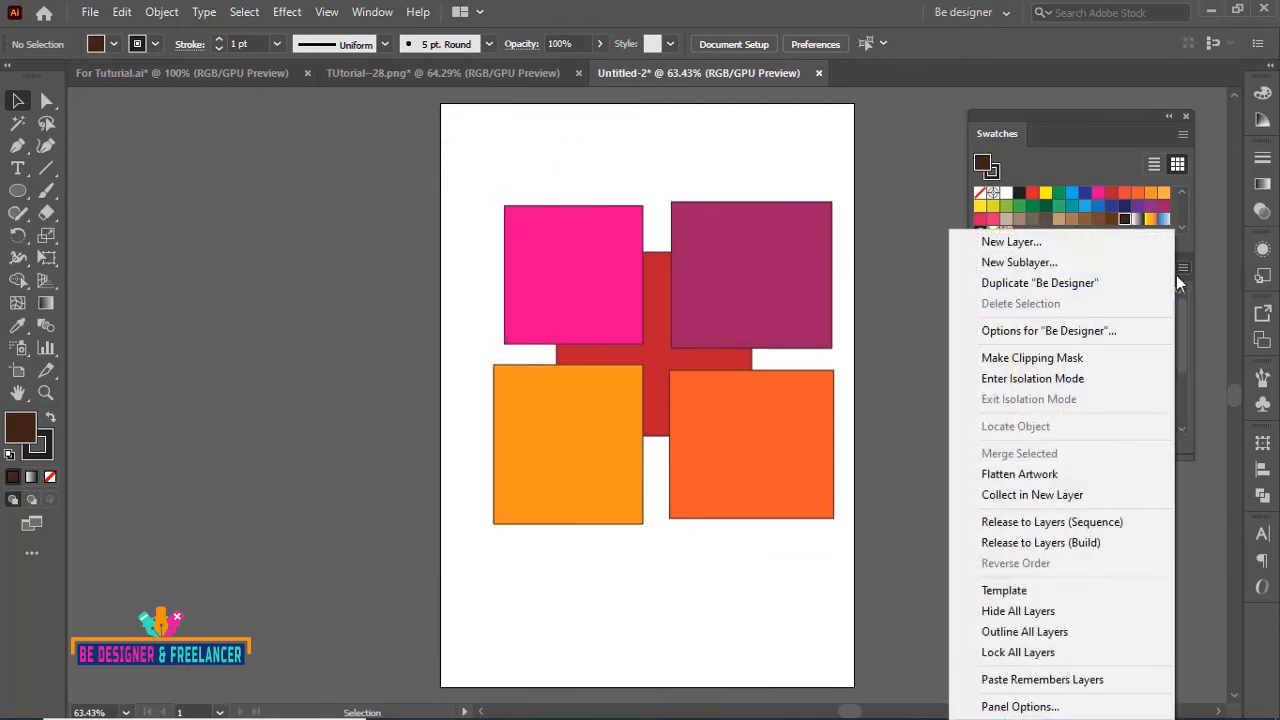
{"action": "left_click", "coordinate": [1012, 703]}
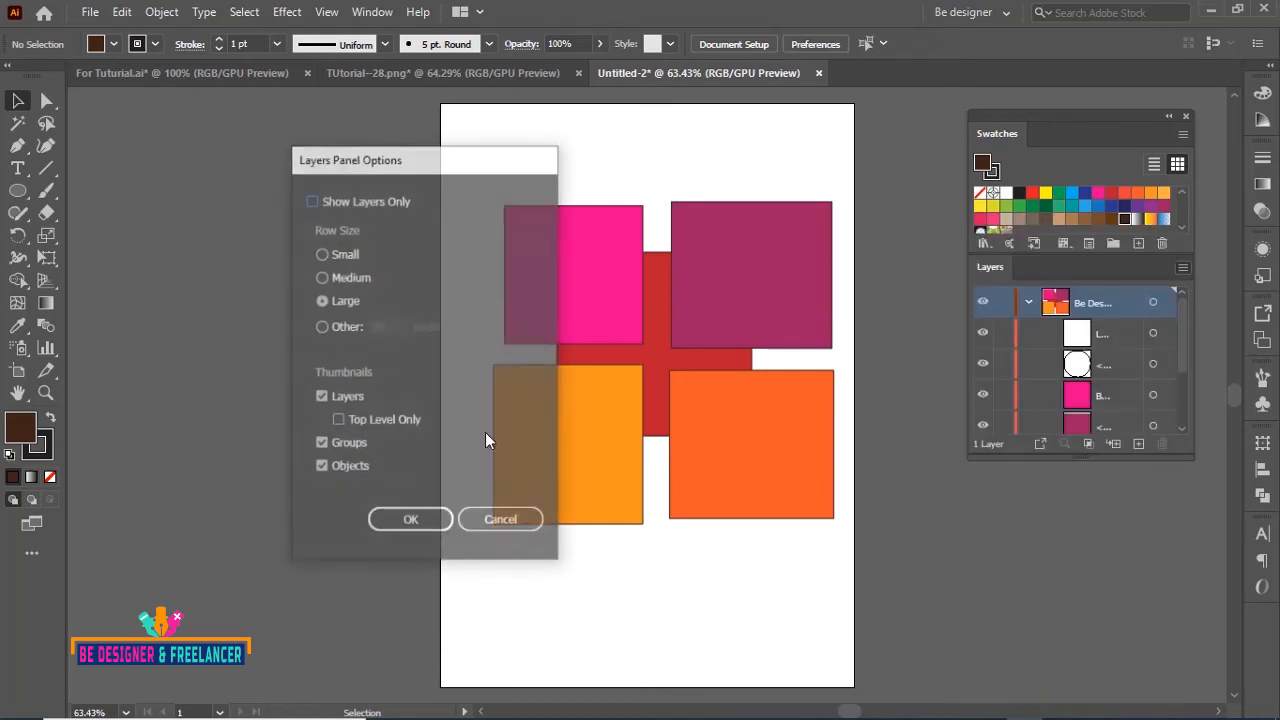
{"action": "left_click", "coordinate": [321, 327]}
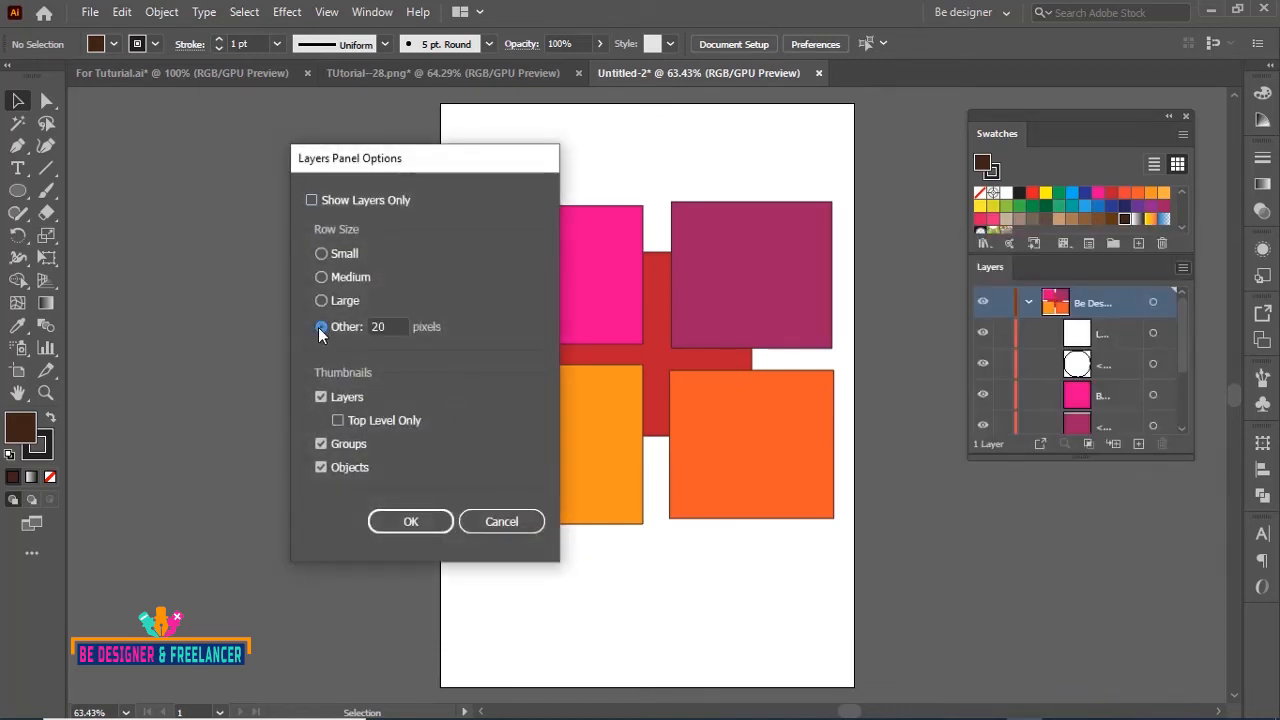
{"action": "double_click", "coordinate": [395, 327]}
{"action": "type", "text": "50"}
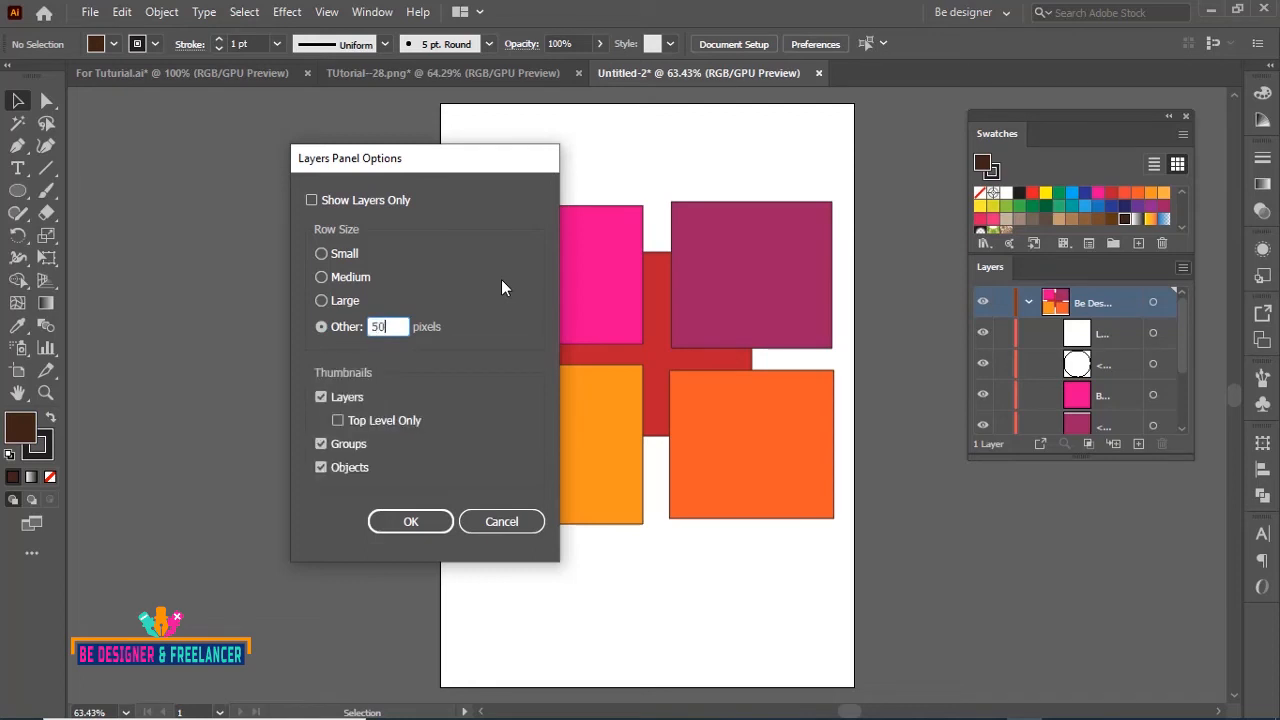
{"action": "left_click", "coordinate": [412, 522]}
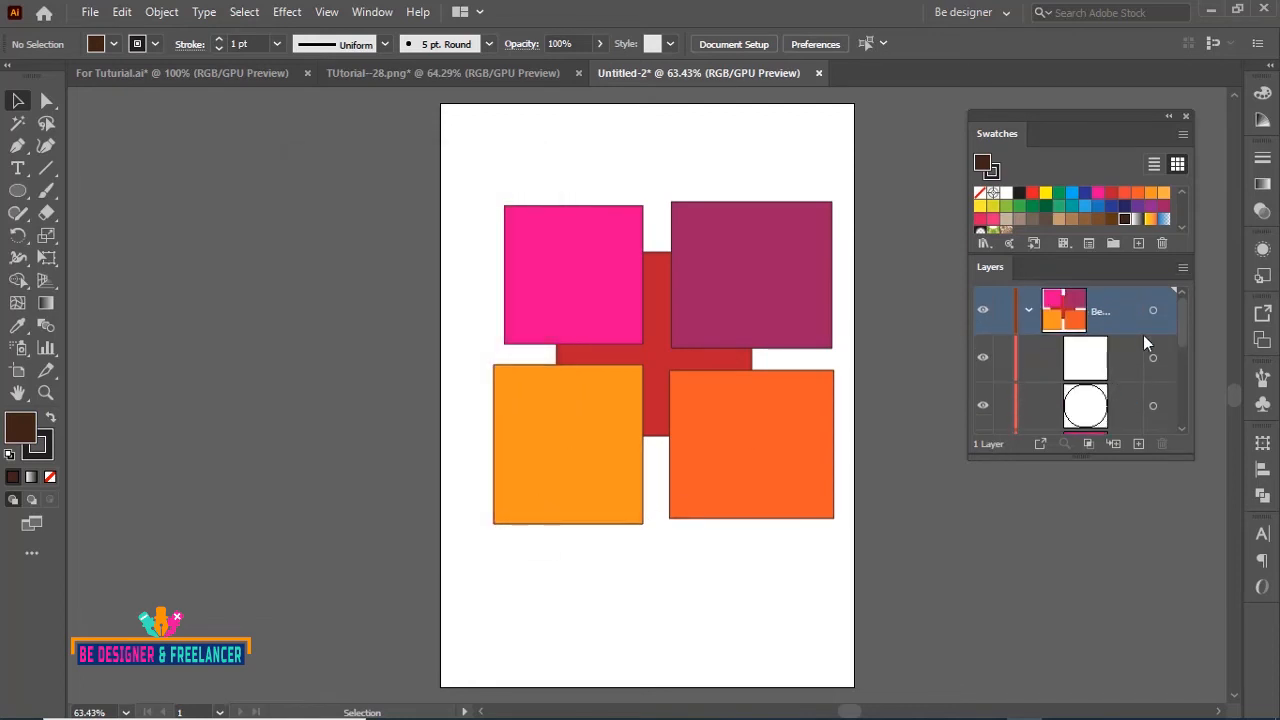
Return the Layers panel row size to Medium.
{"action": "left_click", "coordinate": [1182, 271]}
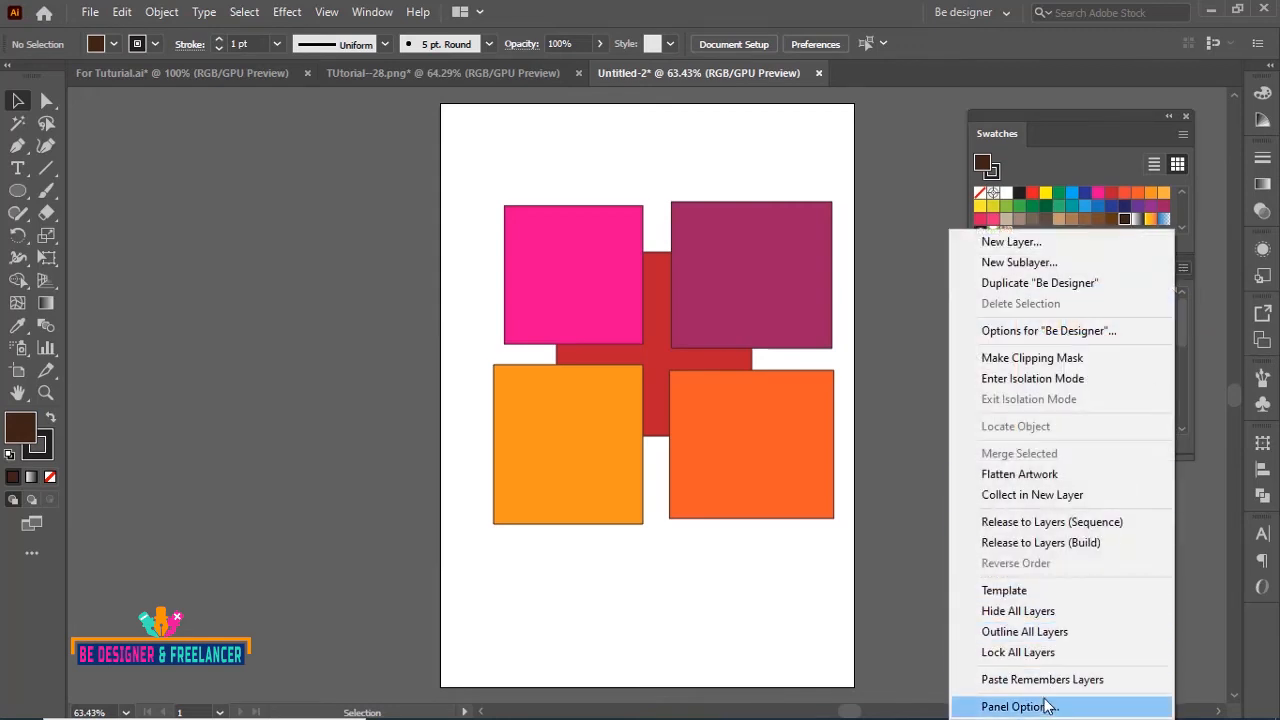
{"action": "left_click", "coordinate": [1045, 707]}
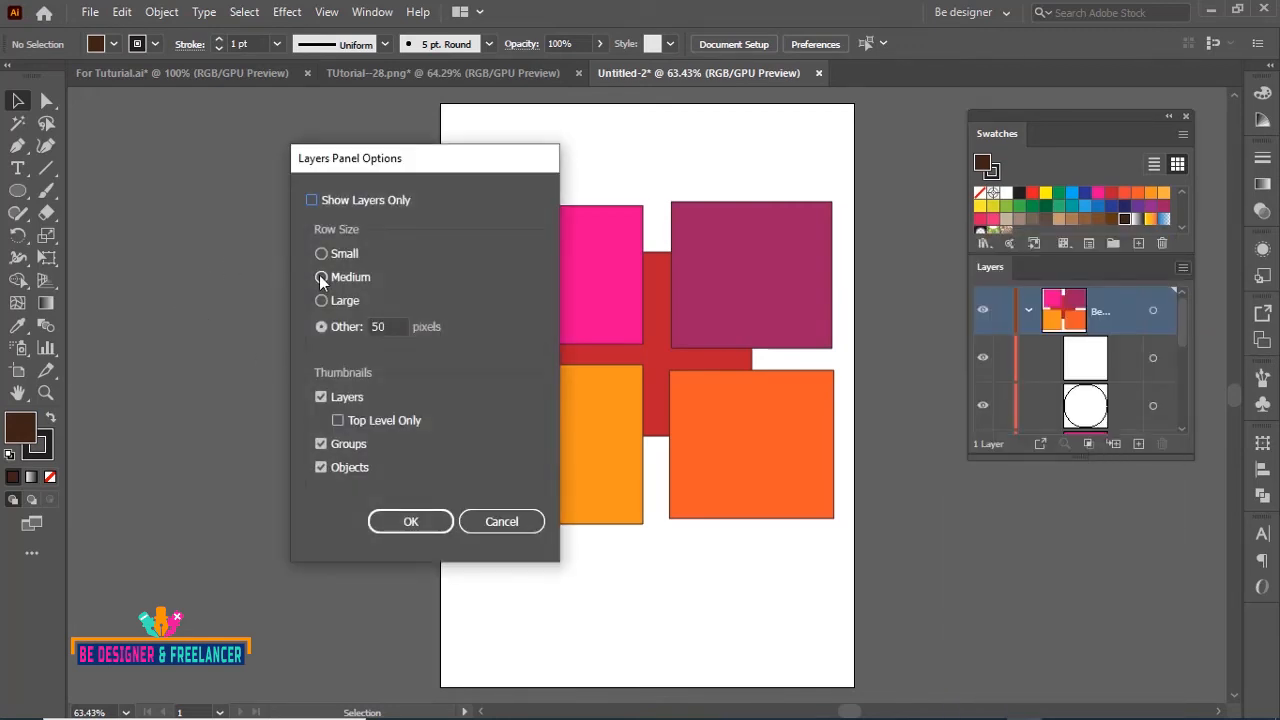
{"action": "left_click", "coordinate": [321, 277]}
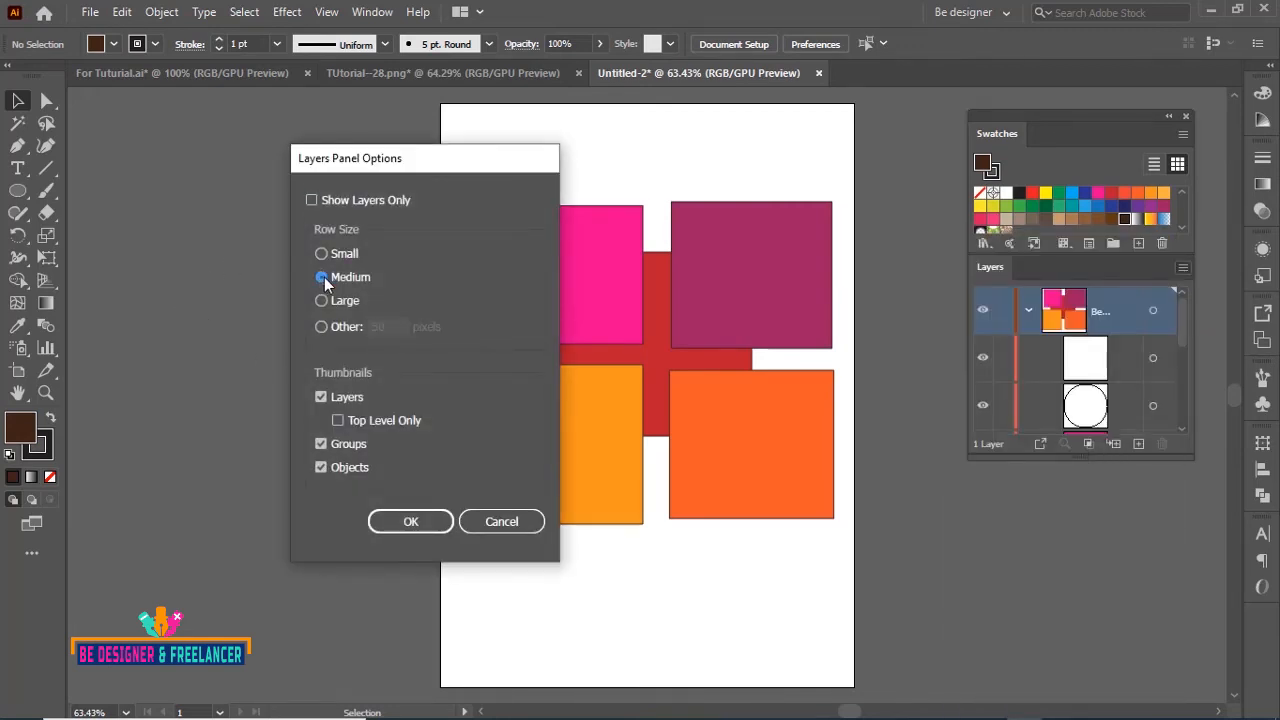
{"action": "left_click", "coordinate": [411, 522]}
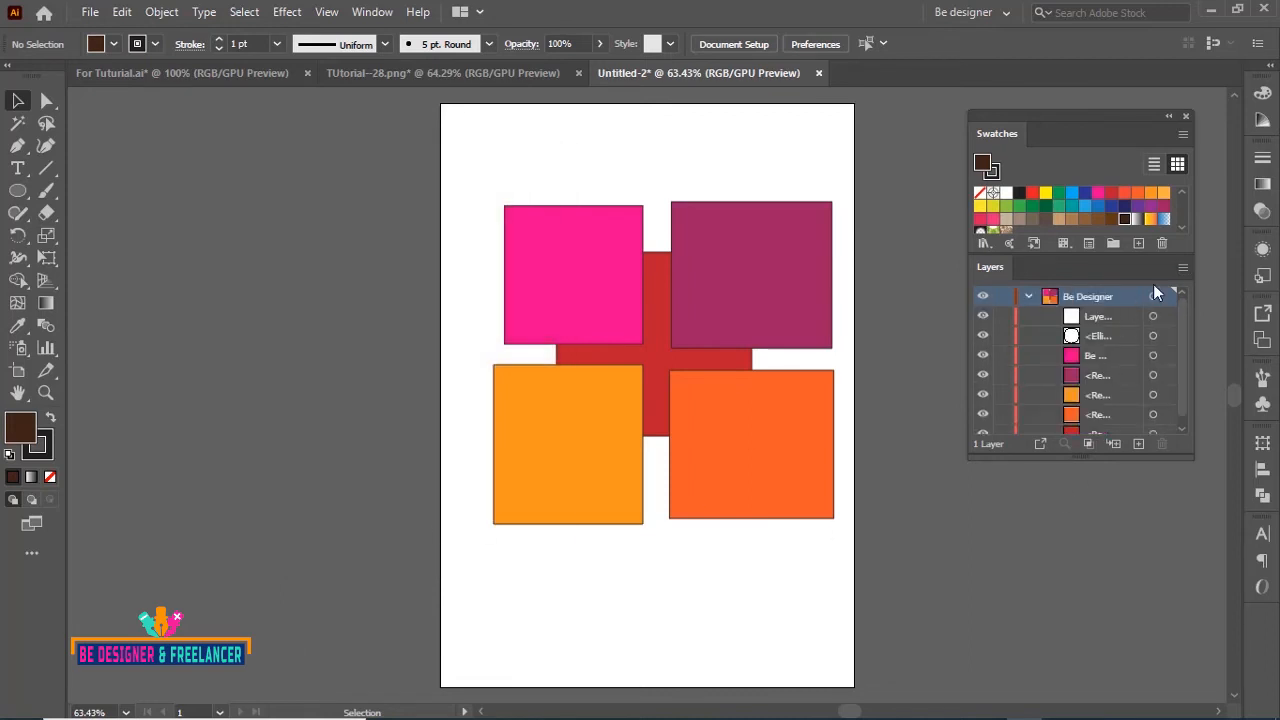
Review the Layers panel options once more and look through the available layer commands.
{"action": "left_click", "coordinate": [1181, 268]}
{"action": "left_click", "coordinate": [1030, 700]}
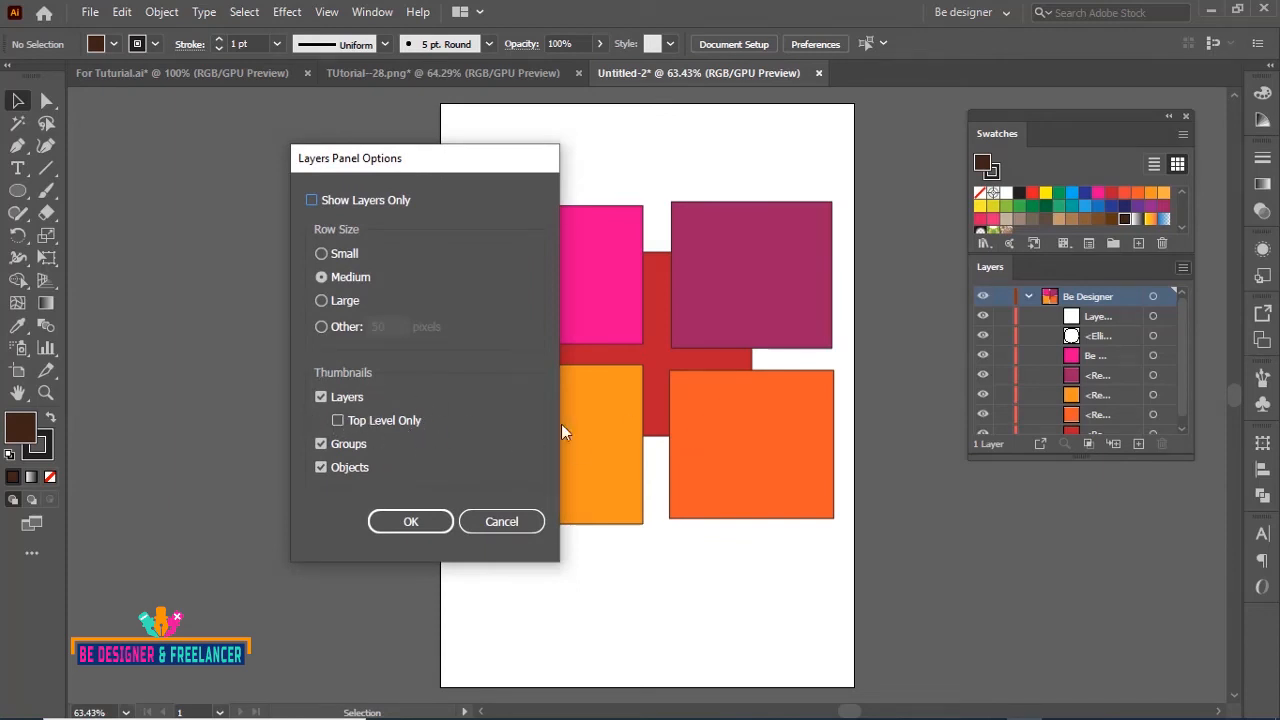
{"action": "left_click", "coordinate": [407, 522]}
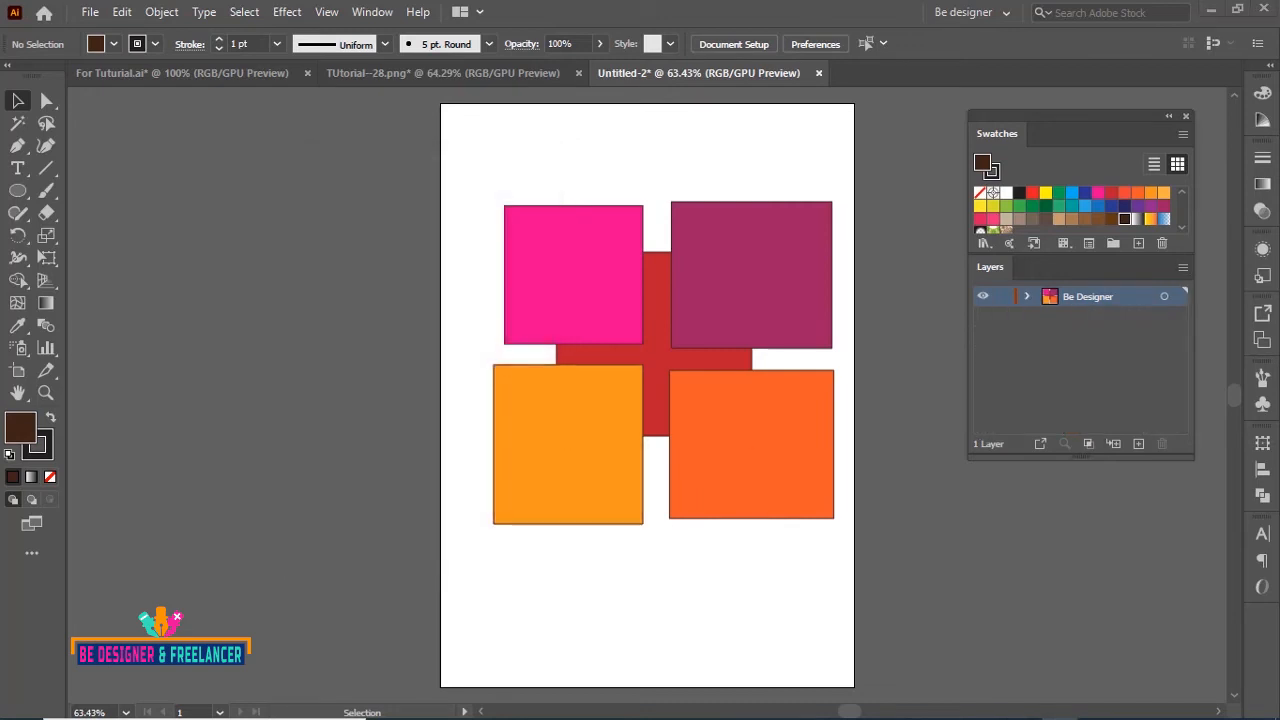
{"action": "left_click", "coordinate": [1182, 270]}
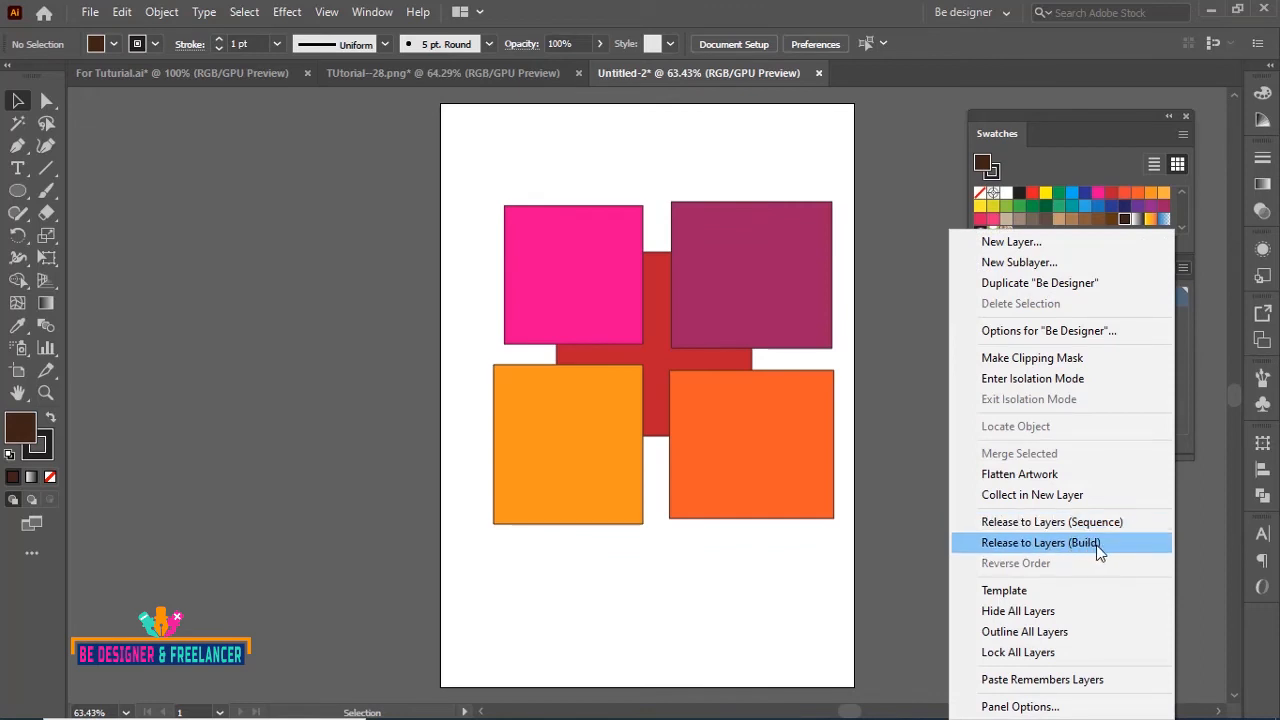
{"action": "left_click", "coordinate": [919, 457]}
Delete all the rectangles and the circle from the artboard, and remove the sublayer left inside Be Designer.
{"action": "left_click_drag", "start_coordinate": [527, 168], "coordinate": [803, 528]}
{"action": "key", "text": "Delete"}
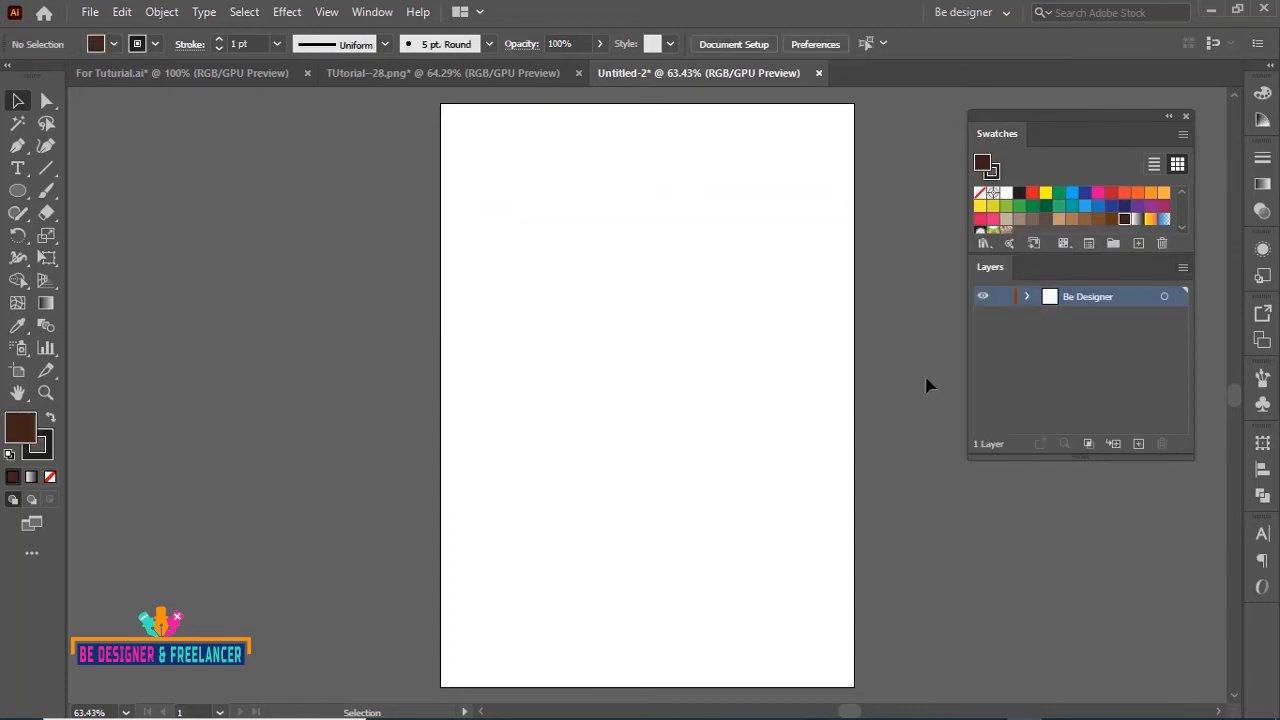
{"action": "left_click", "coordinate": [1027, 296]}
{"action": "left_click_drag", "start_coordinate": [1088, 317], "coordinate": [1162, 446]}
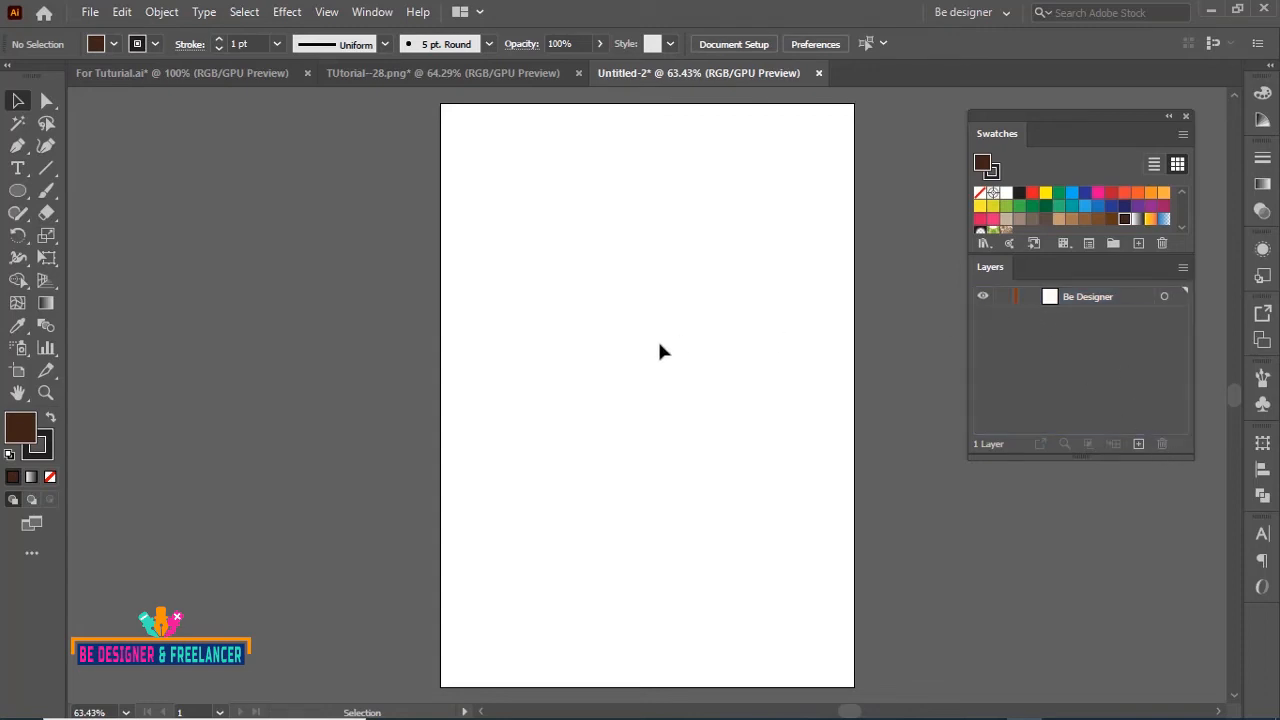
Draw a dark brown rectangle in the upper middle of the artboard.
{"action": "left_click", "coordinate": [20, 190]}
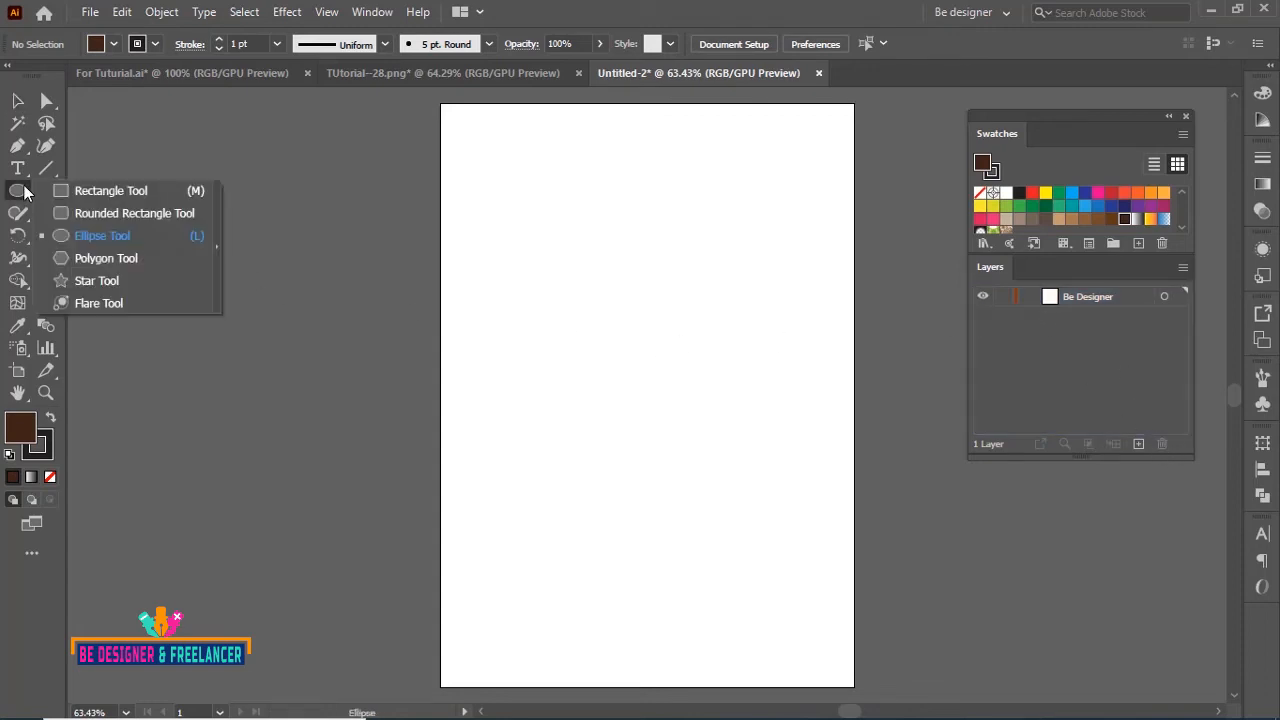
{"action": "left_click", "coordinate": [100, 190]}
{"action": "left_click_drag", "start_coordinate": [592, 251], "coordinate": [710, 356]}
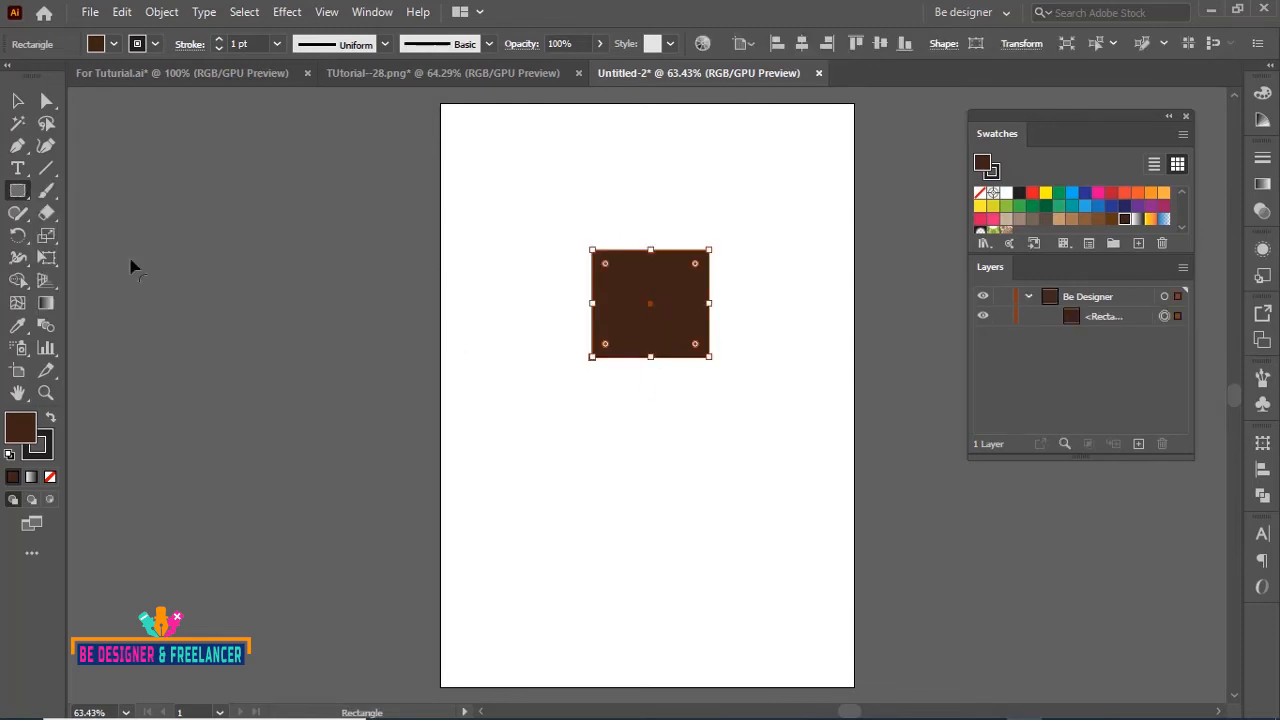
Draw a small upright ellipse overlapping the brown rectangle's top edge and fill it with pink.
{"action": "left_click", "coordinate": [18, 190]}
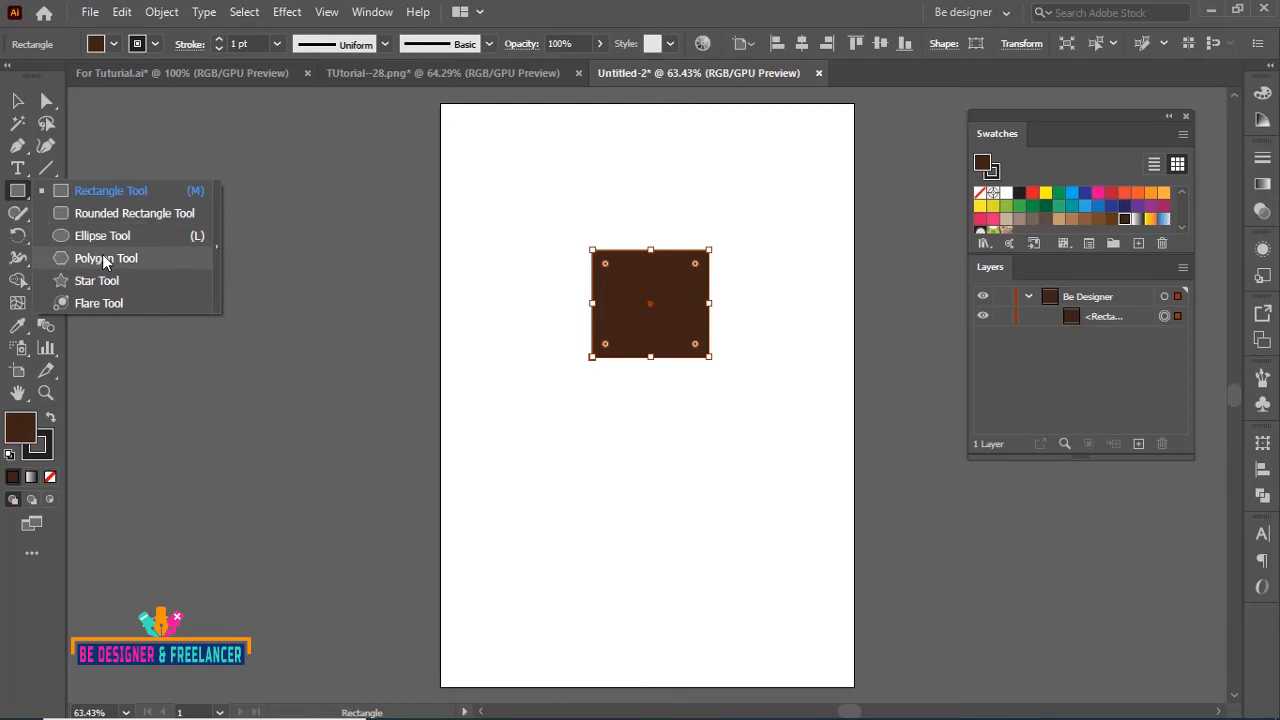
{"action": "left_click", "coordinate": [101, 236]}
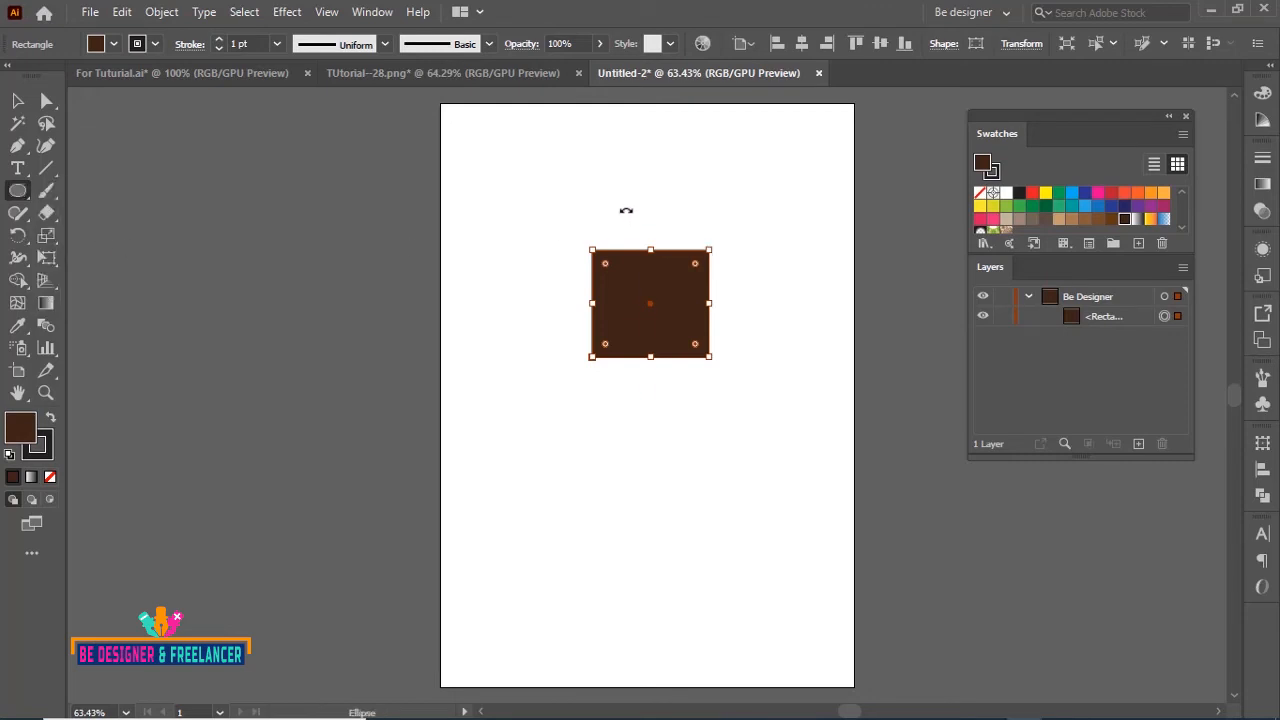
{"action": "left_click", "coordinate": [628, 213]}
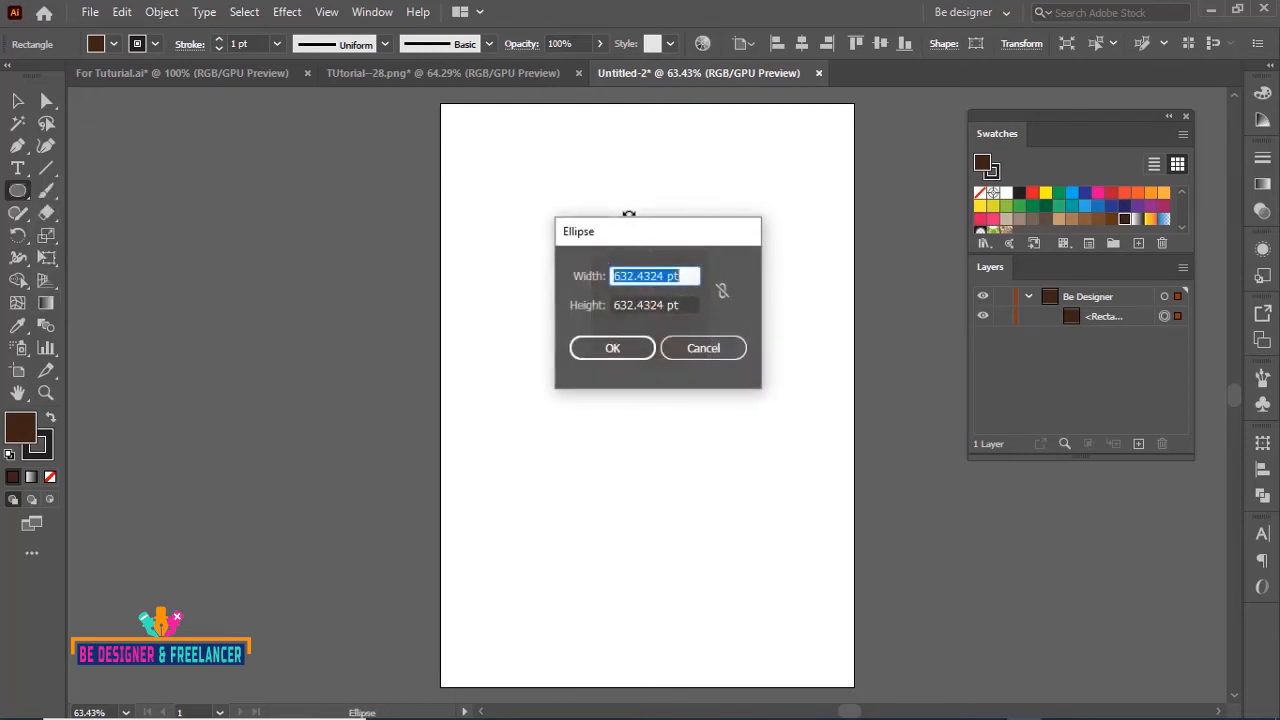
{"action": "left_click", "coordinate": [700, 347]}
{"action": "left_click", "coordinate": [17, 101]}
{"action": "left_click", "coordinate": [131, 128]}
{"action": "left_click", "coordinate": [18, 191]}
{"action": "left_click_drag", "start_coordinate": [629, 208], "coordinate": [671, 268]}
{"action": "left_click", "coordinate": [1098, 193]}
Draw two rounded rectangles overlapping the brown rectangle's sides, the left one filled with violet and the right one with plum.
{"action": "left_click", "coordinate": [18, 191]}
{"action": "left_click", "coordinate": [101, 213]}
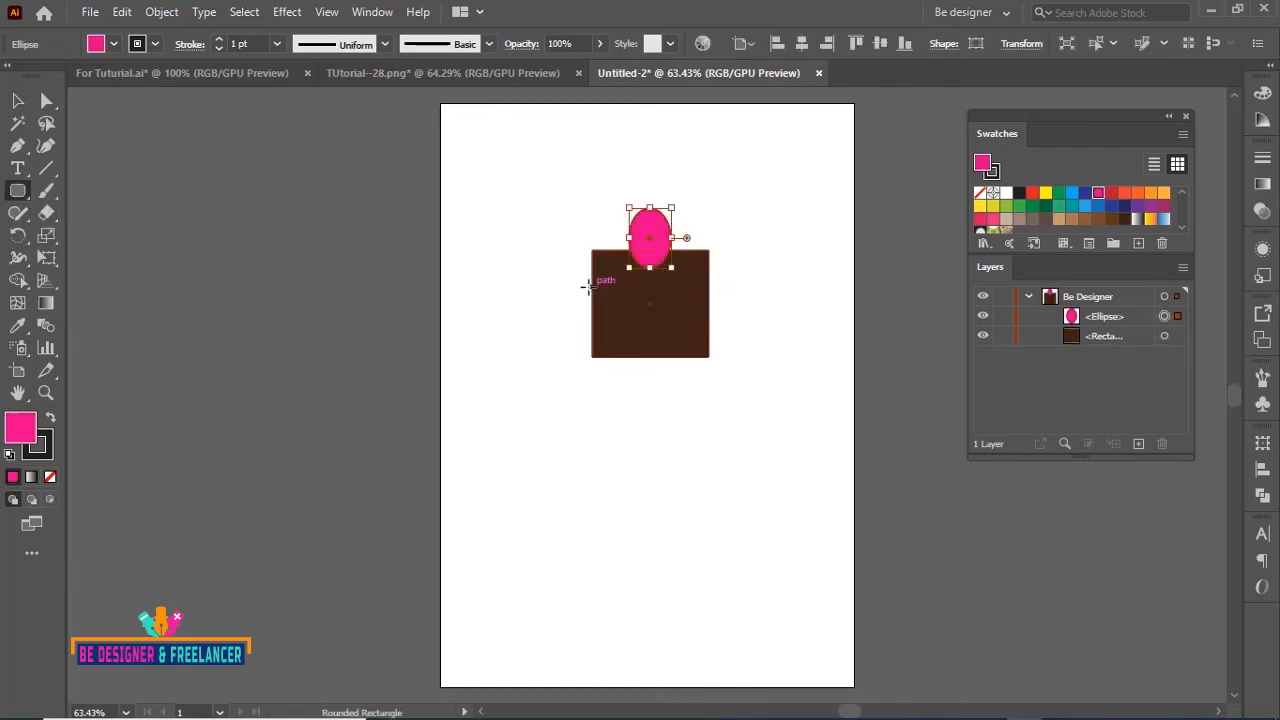
{"action": "left_click_drag", "start_coordinate": [598, 287], "coordinate": [512, 321]}
{"action": "left_click", "coordinate": [1138, 206]}
{"action": "left_click_drag", "start_coordinate": [684, 293], "coordinate": [790, 321]}
{"action": "left_click", "coordinate": [1164, 206]}
Draw a polygon overlapping the brown rectangle's lower-left corner and fill it with dark blue.
{"action": "left_click", "coordinate": [18, 191]}
{"action": "left_click", "coordinate": [101, 259]}
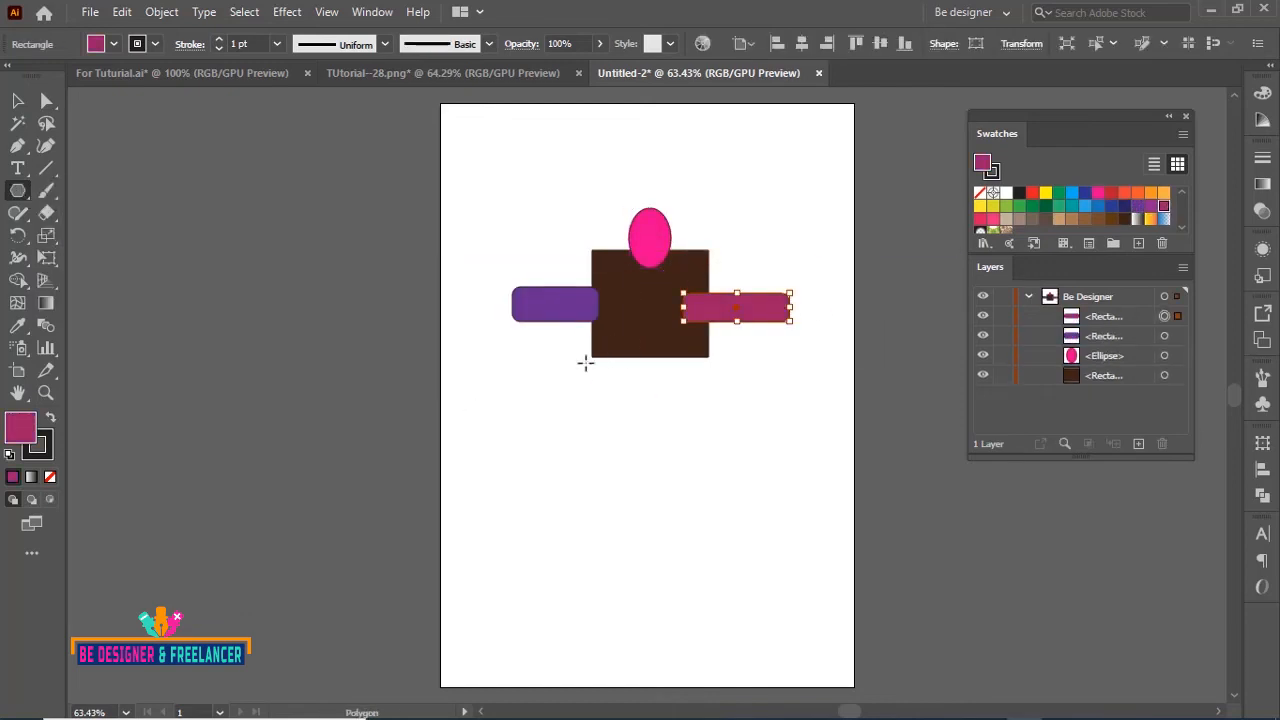
{"action": "mouse_move", "coordinate": [585, 363]}
{"action": "left_mouse_down"}
{"action": "mouse_move", "coordinate": [612, 368]}
{"action": "mouse_move", "coordinate": [610, 430]}
{"action": "left_mouse_up"}
{"action": "left_click", "coordinate": [1111, 206]}
Draw a circle overlapping the brown rectangle's lower-right corner and fill it with purple.
{"action": "left_click", "coordinate": [18, 191]}
{"action": "left_click", "coordinate": [101, 236]}
{"action": "left_click_drag", "start_coordinate": [691, 347], "coordinate": [741, 403]}
{"action": "left_click", "coordinate": [1151, 206]}
{"action": "left_click", "coordinate": [17, 101]}
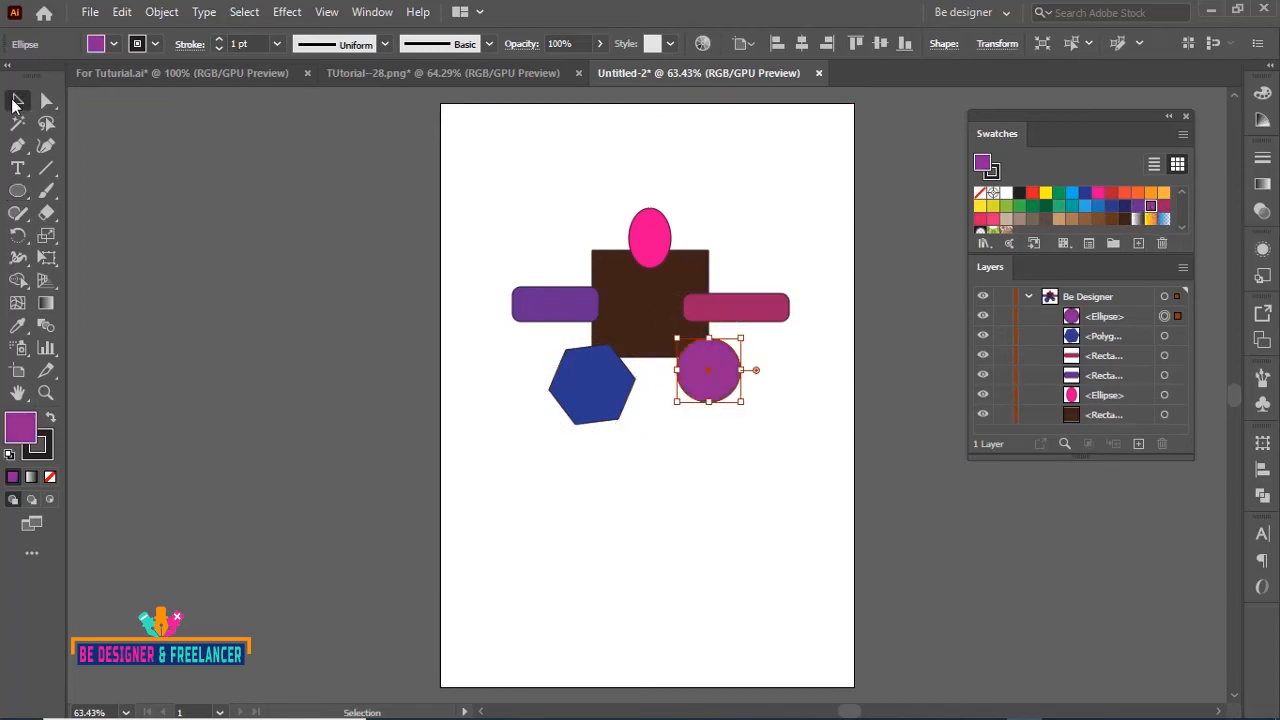
Toggle the Be Designer layer's visibility, and distribute its objects into sublayers with Release to Layers (Build).
{"action": "left_click", "coordinate": [1028, 296]}
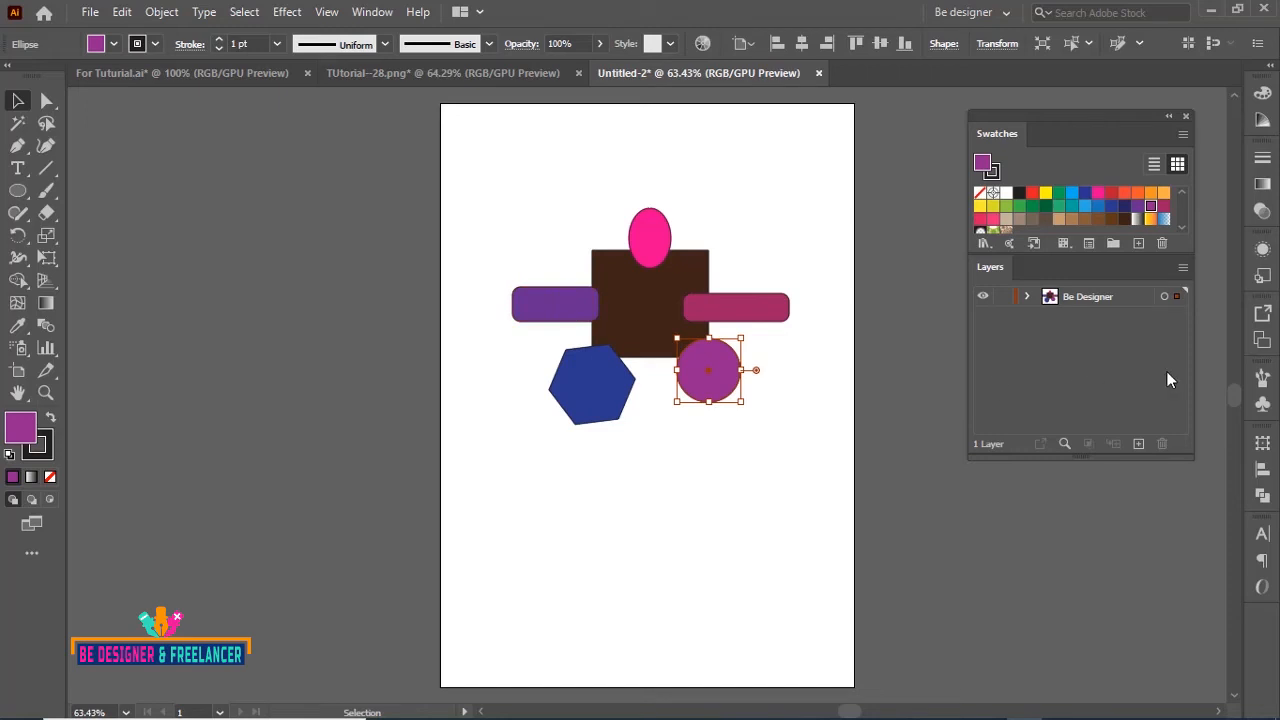
{"action": "left_click", "coordinate": [1088, 299]}
{"action": "left_click", "coordinate": [984, 297]}
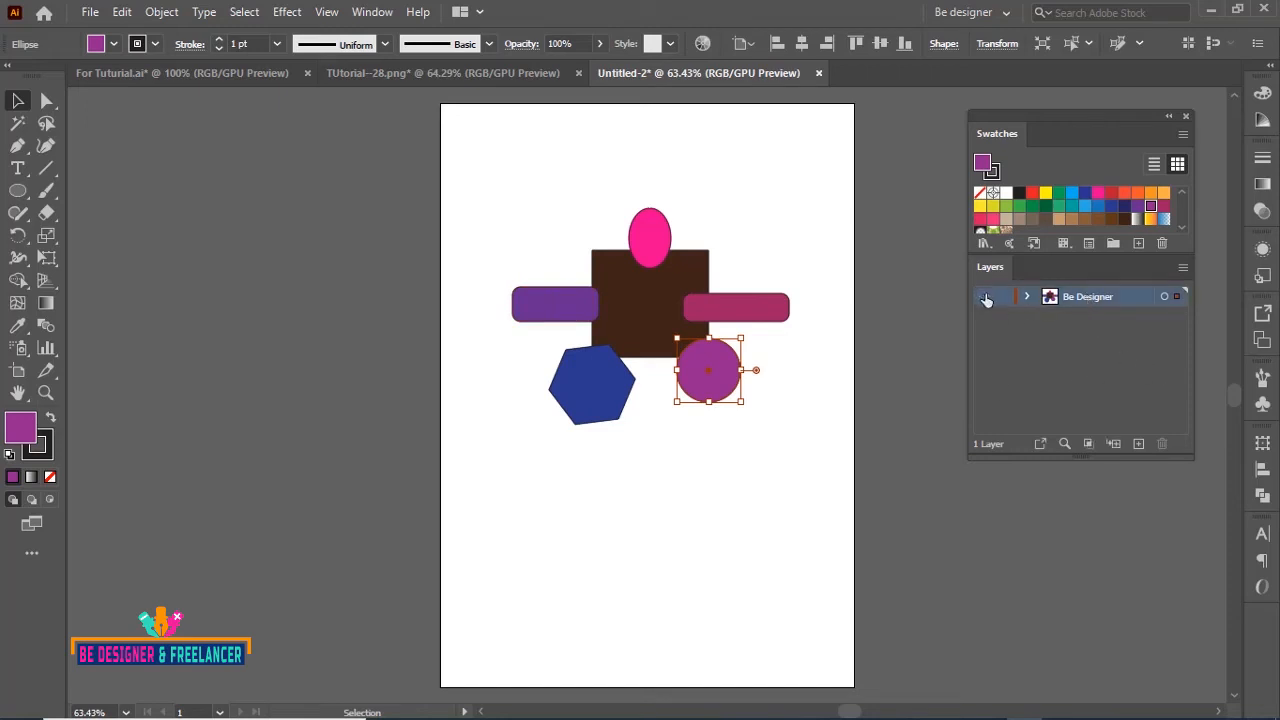
{"action": "left_click", "coordinate": [985, 298]}
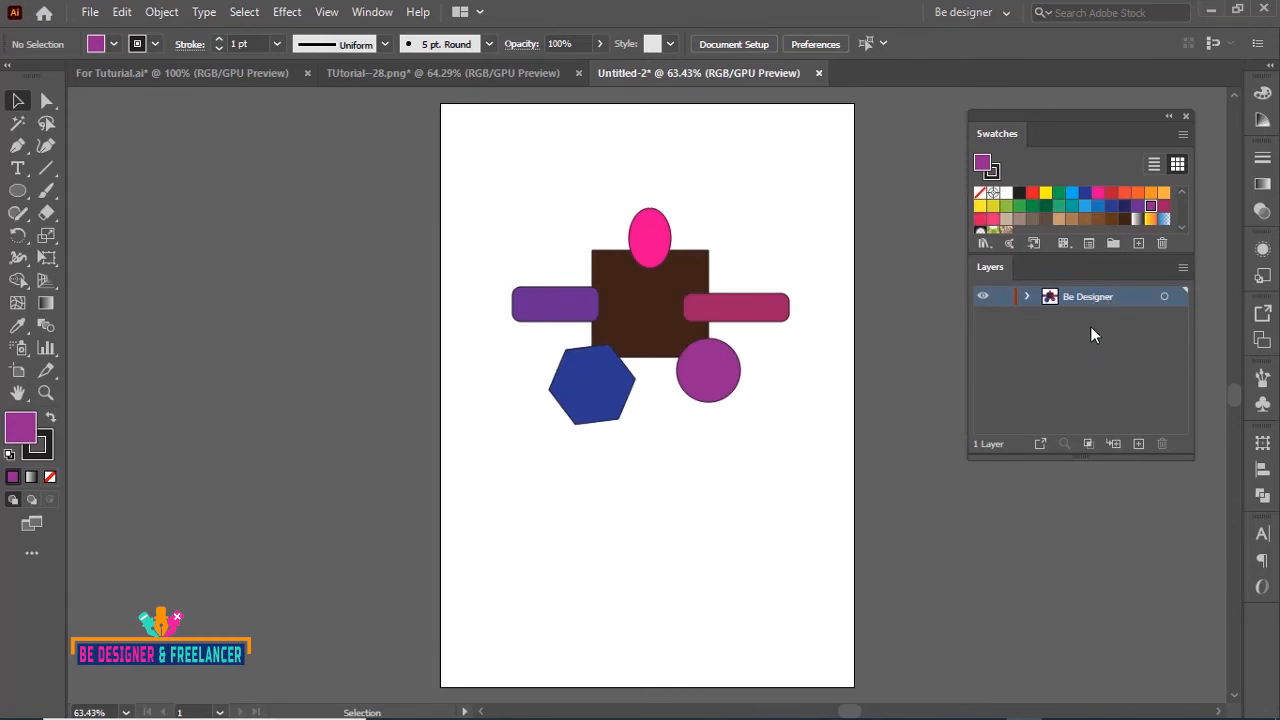
{"action": "left_click", "coordinate": [1181, 269]}
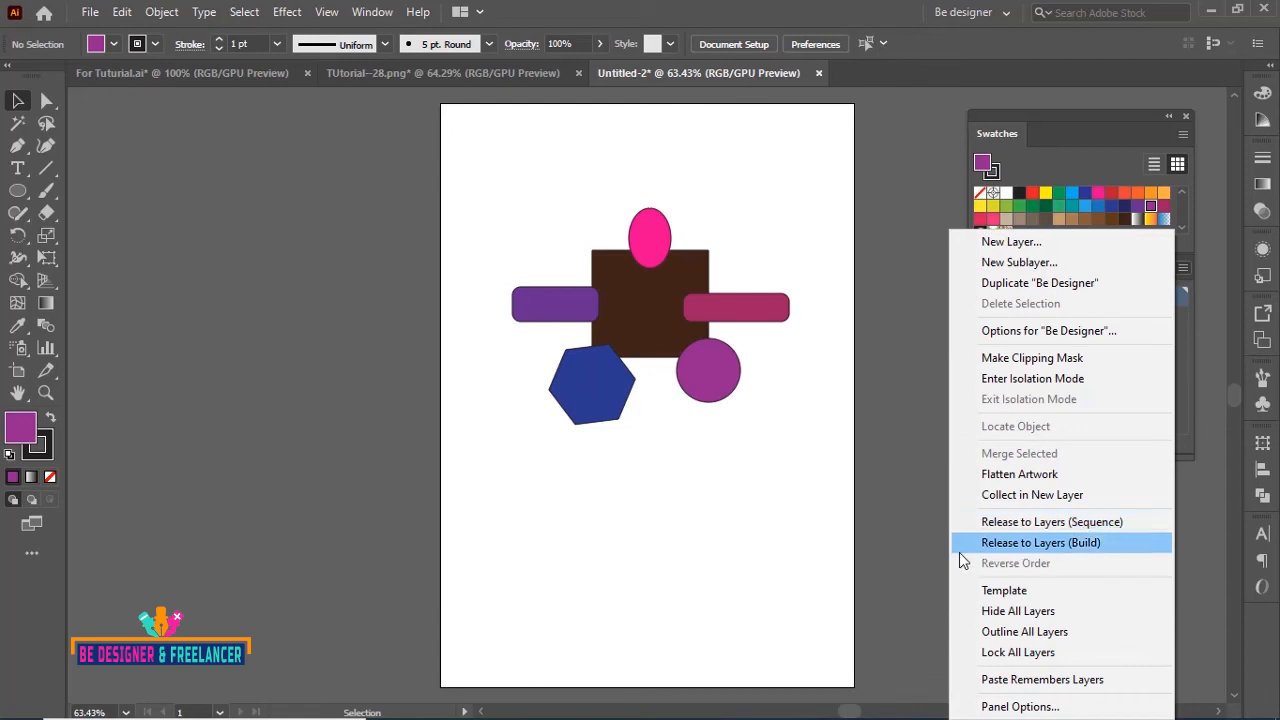
{"action": "left_click", "coordinate": [1052, 549]}
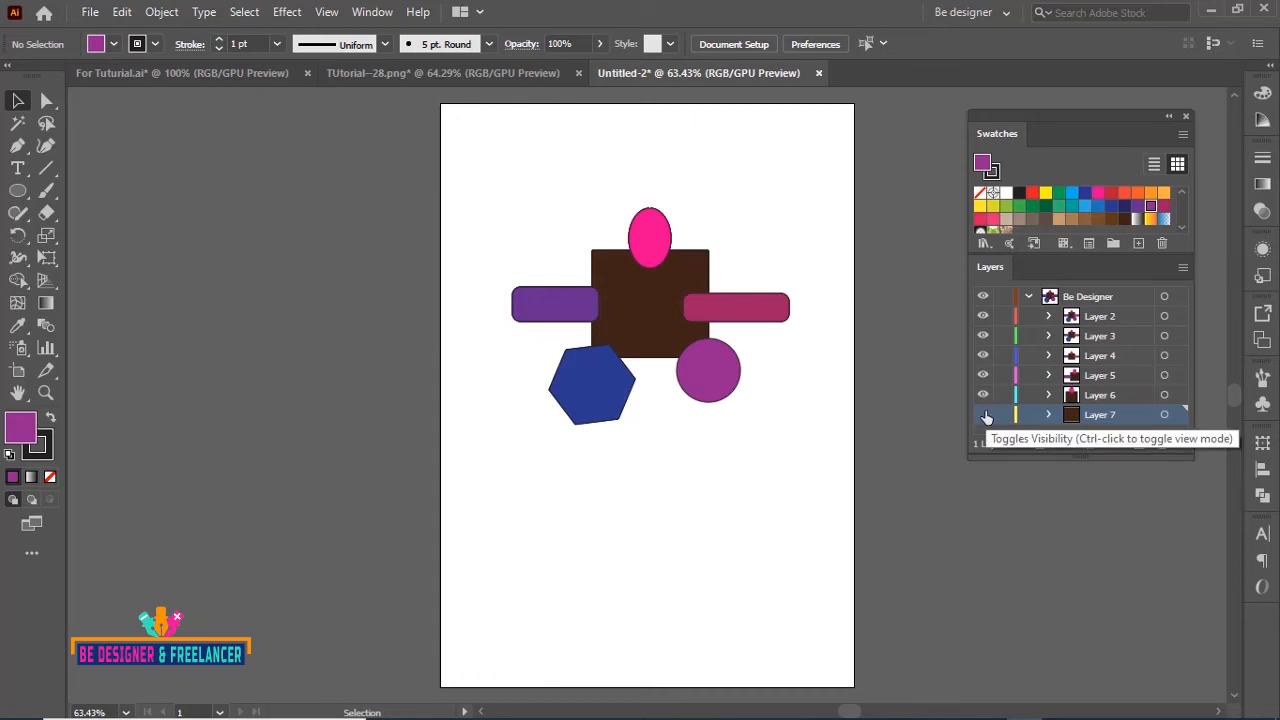
Hide Layer 2, show Layer 7, and move Layer 3's brown rectangle left past the artboard edge.
{"action": "left_click", "coordinate": [984, 316]}
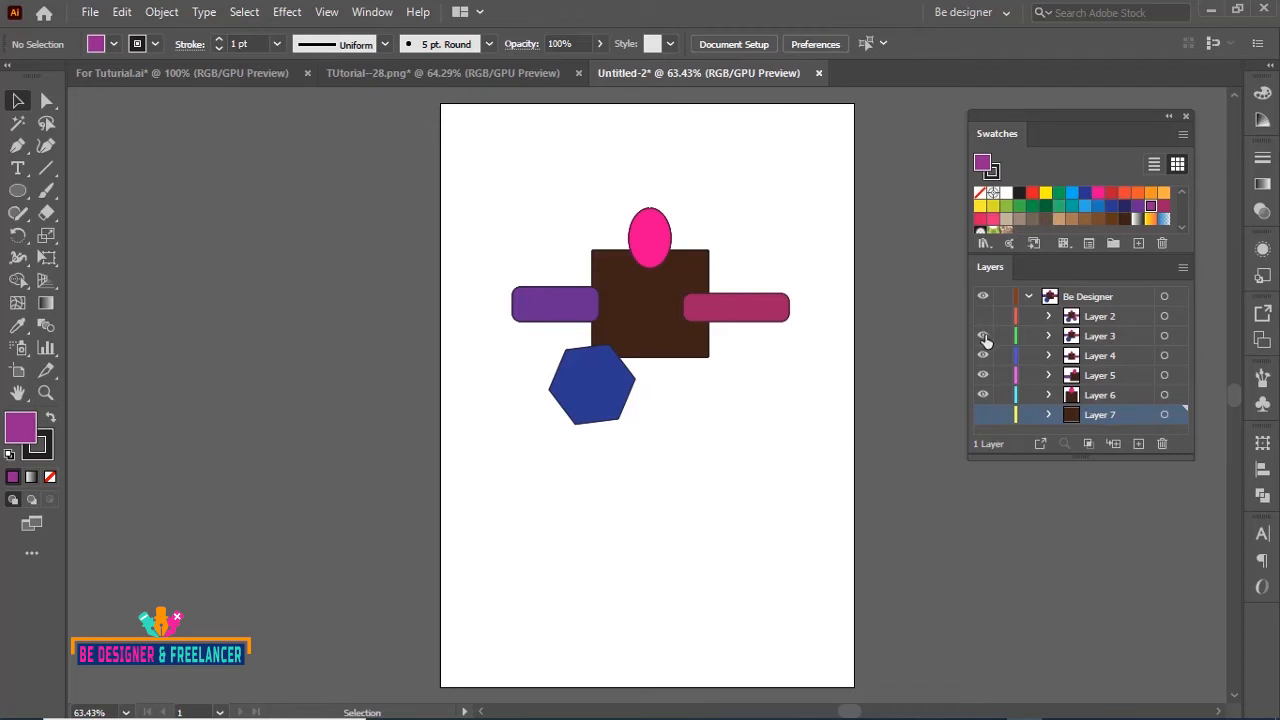
{"action": "left_click", "coordinate": [984, 355]}
{"action": "left_click", "coordinate": [984, 355]}
{"action": "left_click", "coordinate": [985, 415]}
{"action": "left_click_drag", "start_coordinate": [680, 329], "coordinate": [459, 338]}
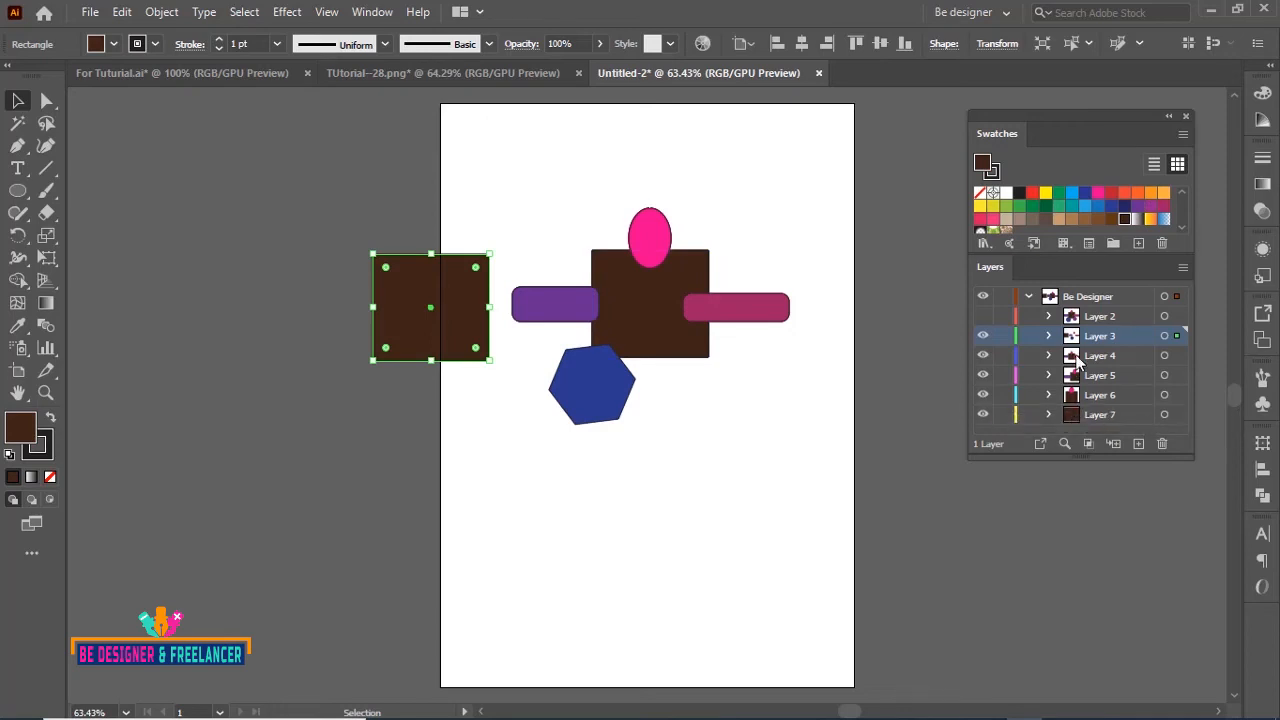
{"action": "left_click", "coordinate": [652, 334]}
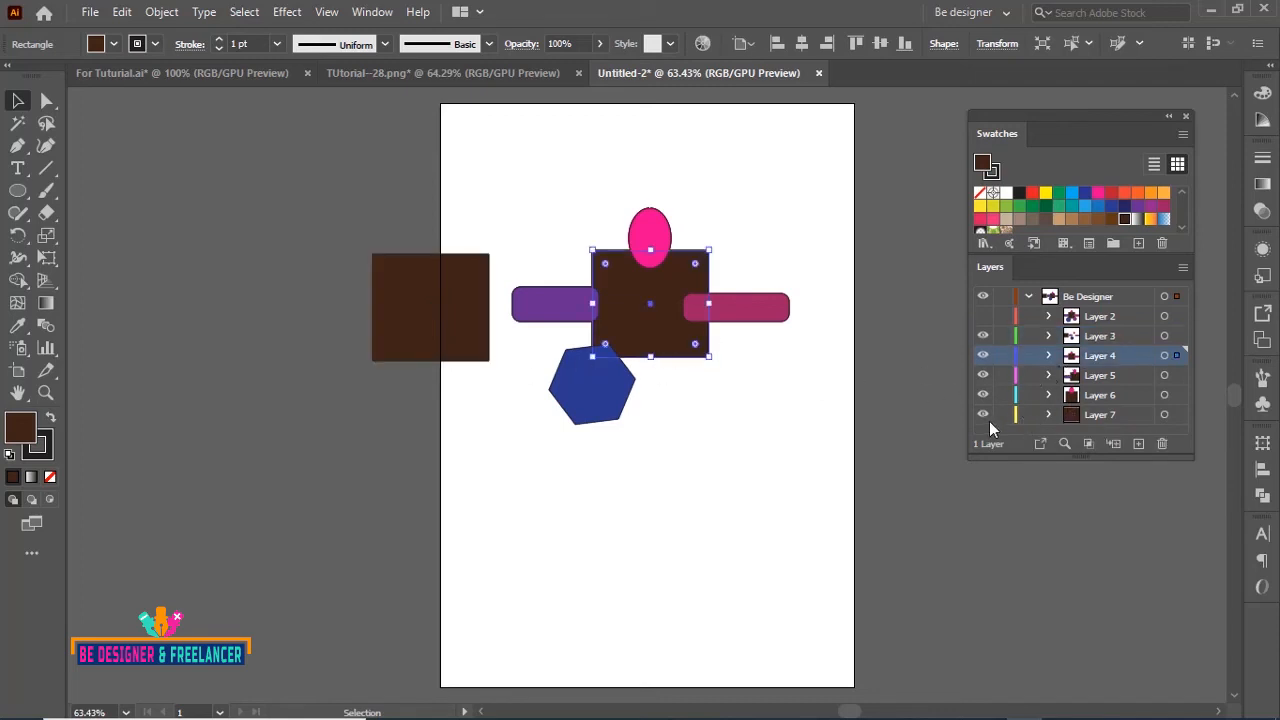
Hide the sublayers Layer 3 to Layer 7 and show only Layer 2.
{"action": "left_click", "coordinate": [983, 395]}
{"action": "left_click", "coordinate": [983, 375]}
{"action": "left_click", "coordinate": [983, 356]}
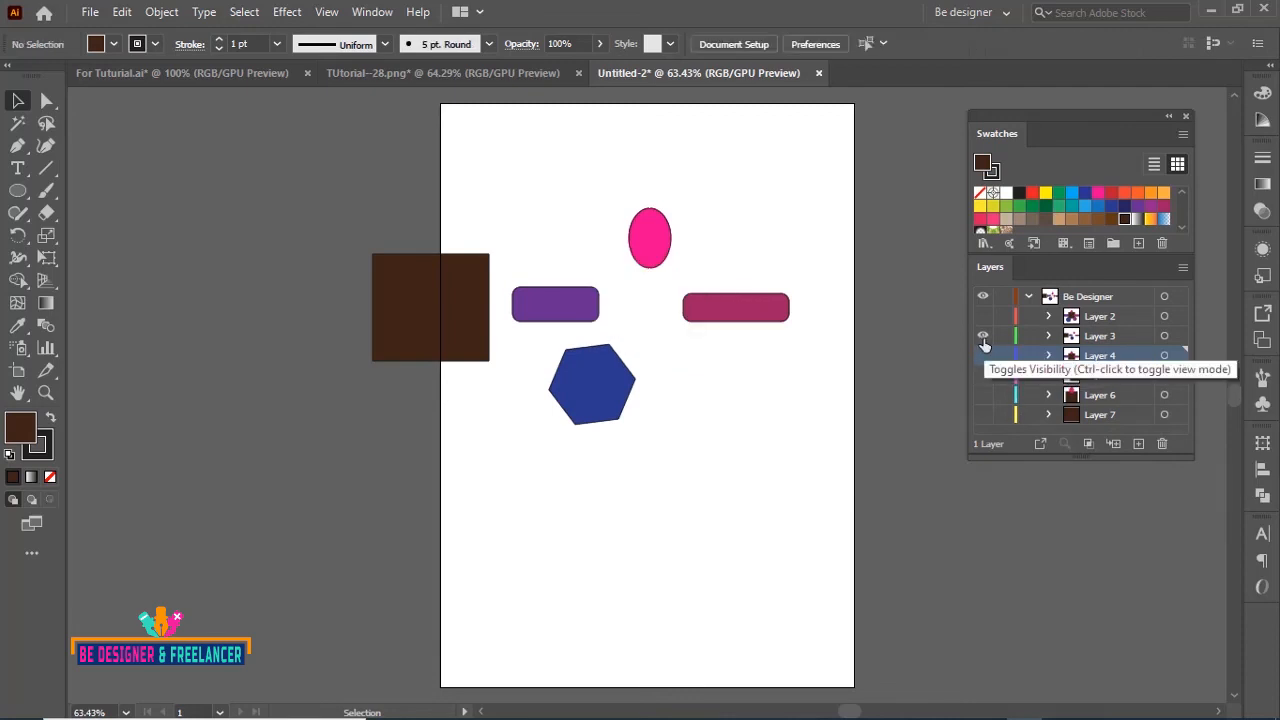
{"action": "left_click", "coordinate": [983, 338]}
{"action": "left_click", "coordinate": [983, 320]}
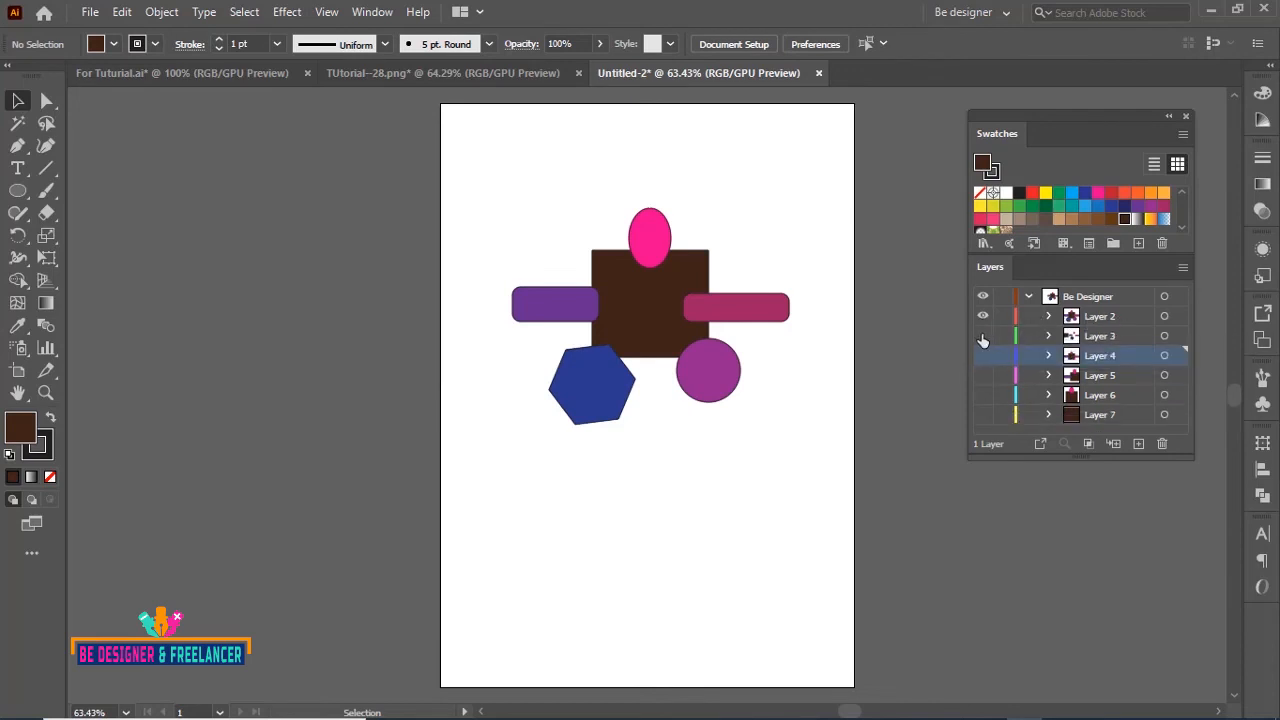
Show and hide Layers 3 to 7 one at a time to examine which shapes each contains.
{"action": "left_click", "coordinate": [983, 338]}
{"action": "left_click", "coordinate": [983, 338]}
{"action": "left_click", "coordinate": [984, 318]}
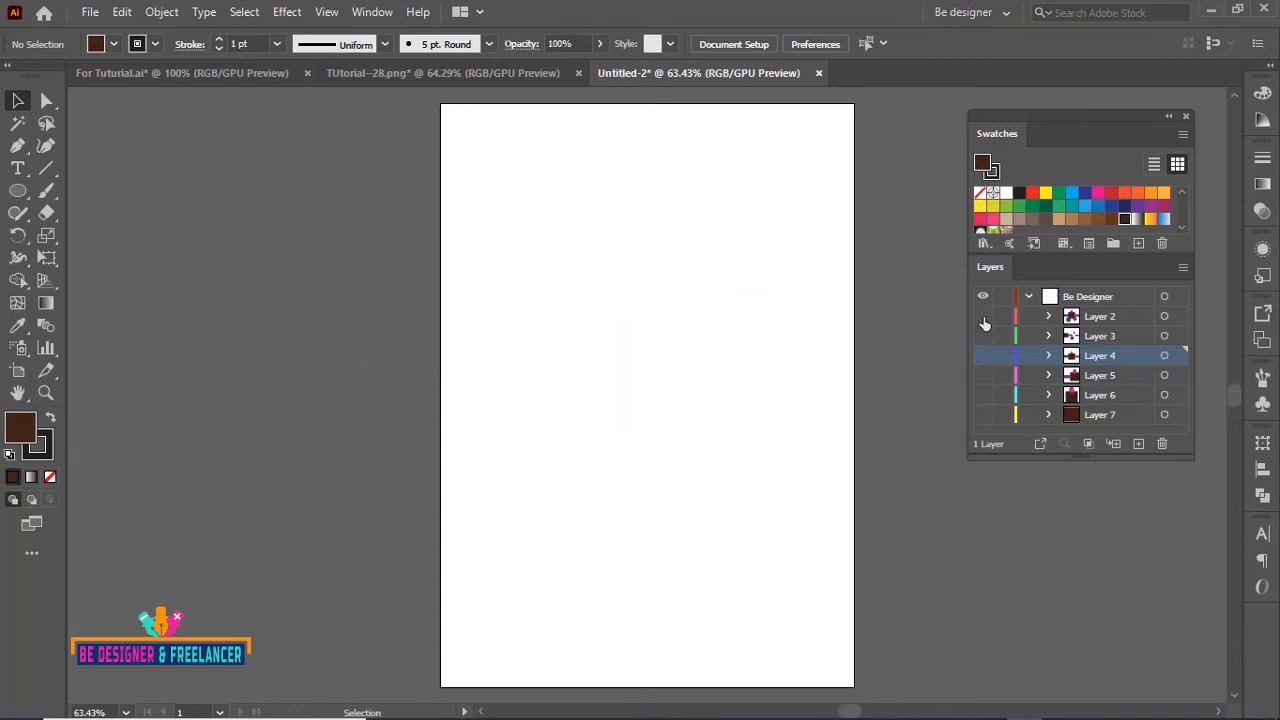
{"action": "left_click", "coordinate": [983, 338]}
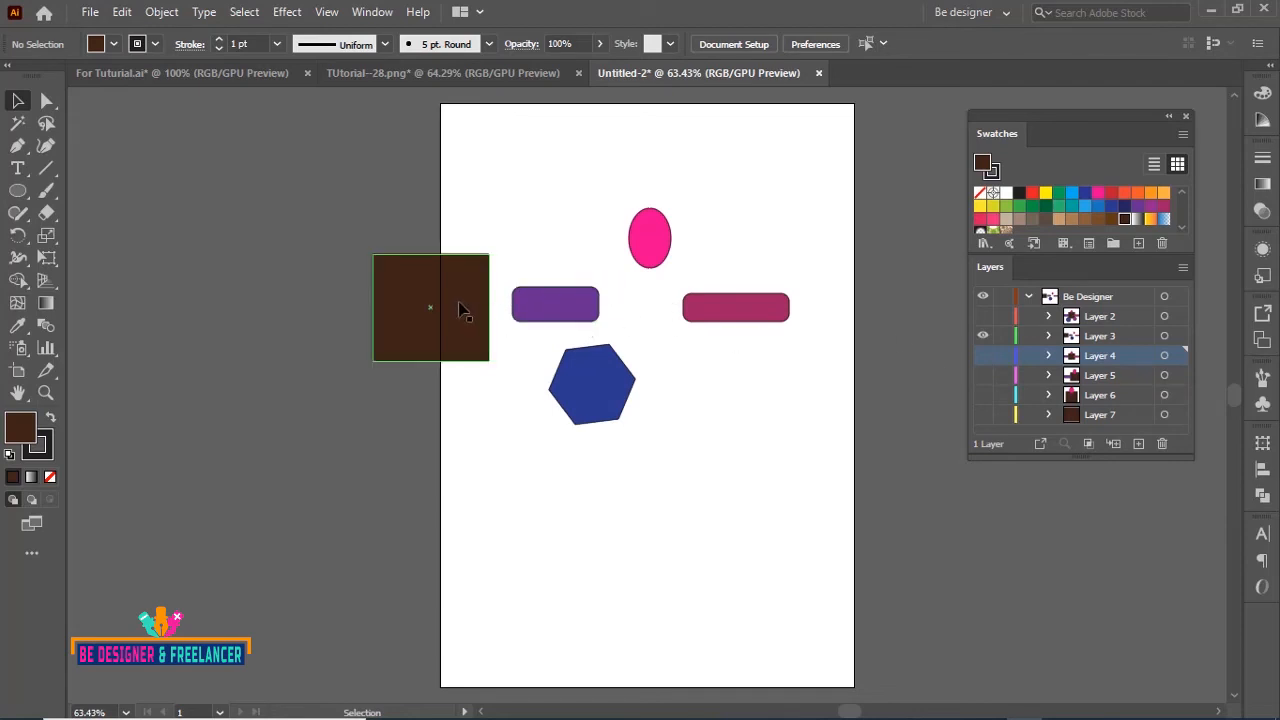
{"action": "left_click", "coordinate": [981, 337]}
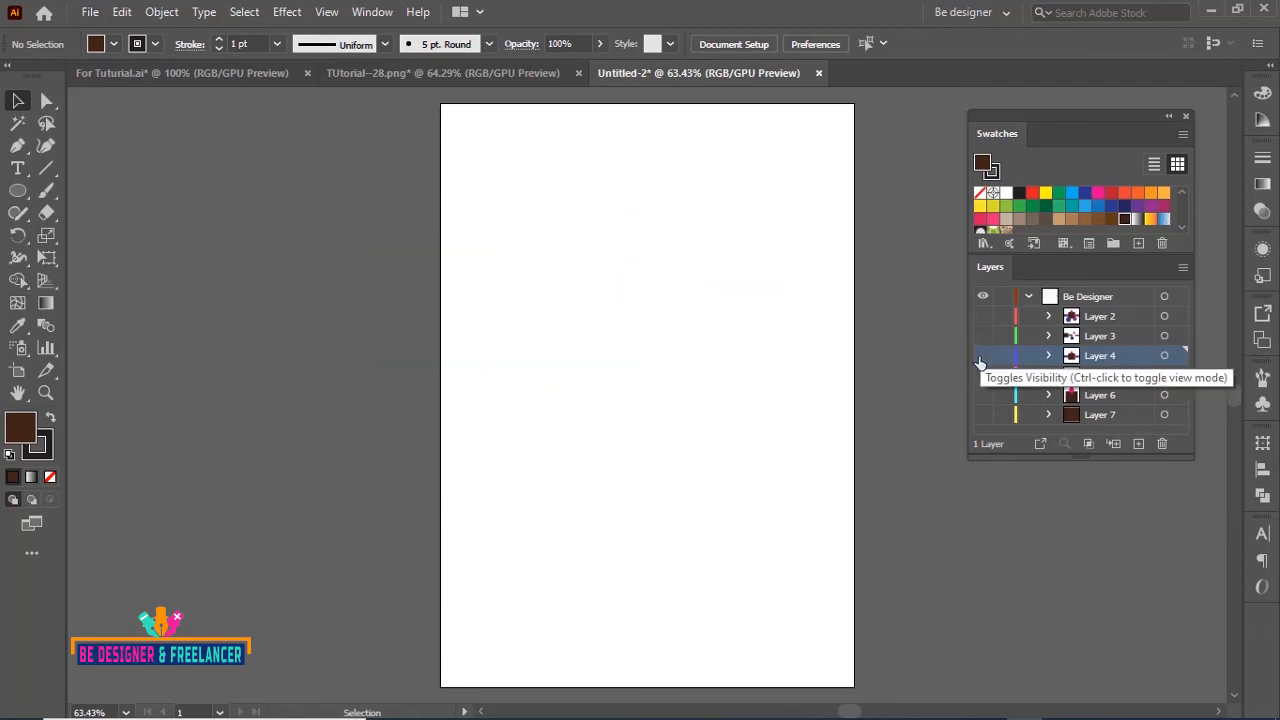
{"action": "left_click", "coordinate": [983, 355]}
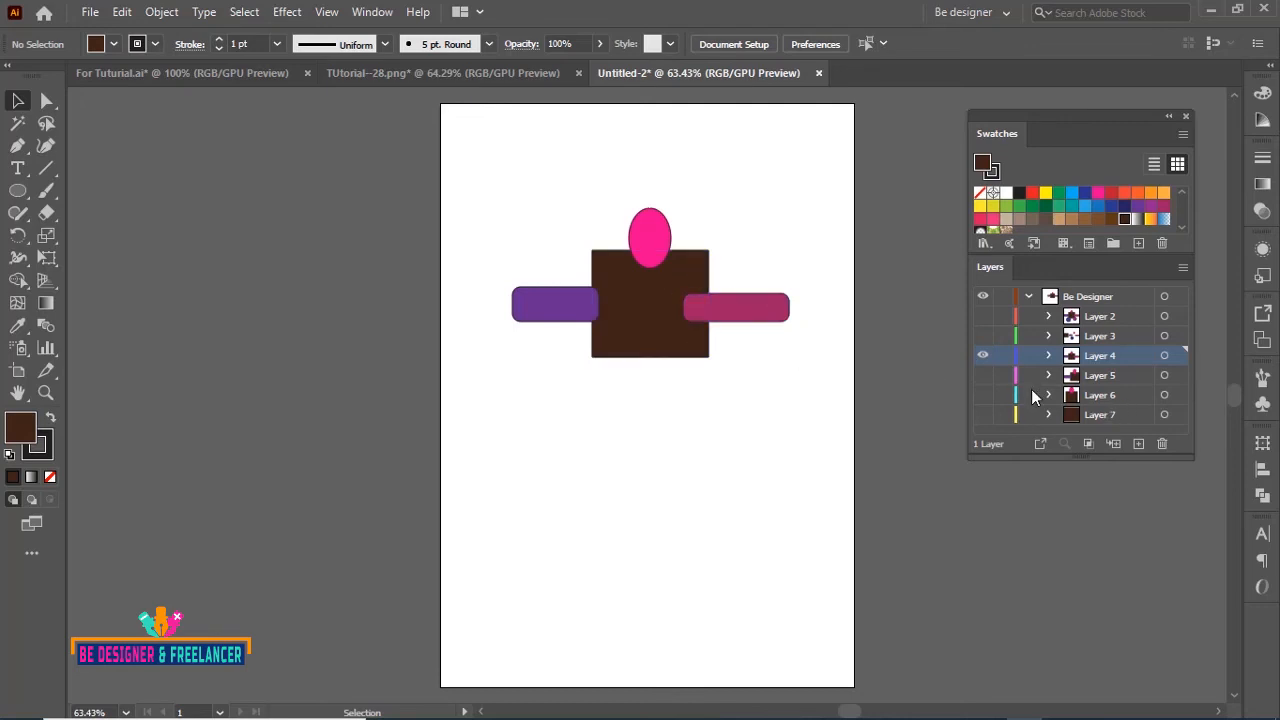
{"action": "left_click", "coordinate": [982, 356]}
{"action": "left_click", "coordinate": [982, 375]}
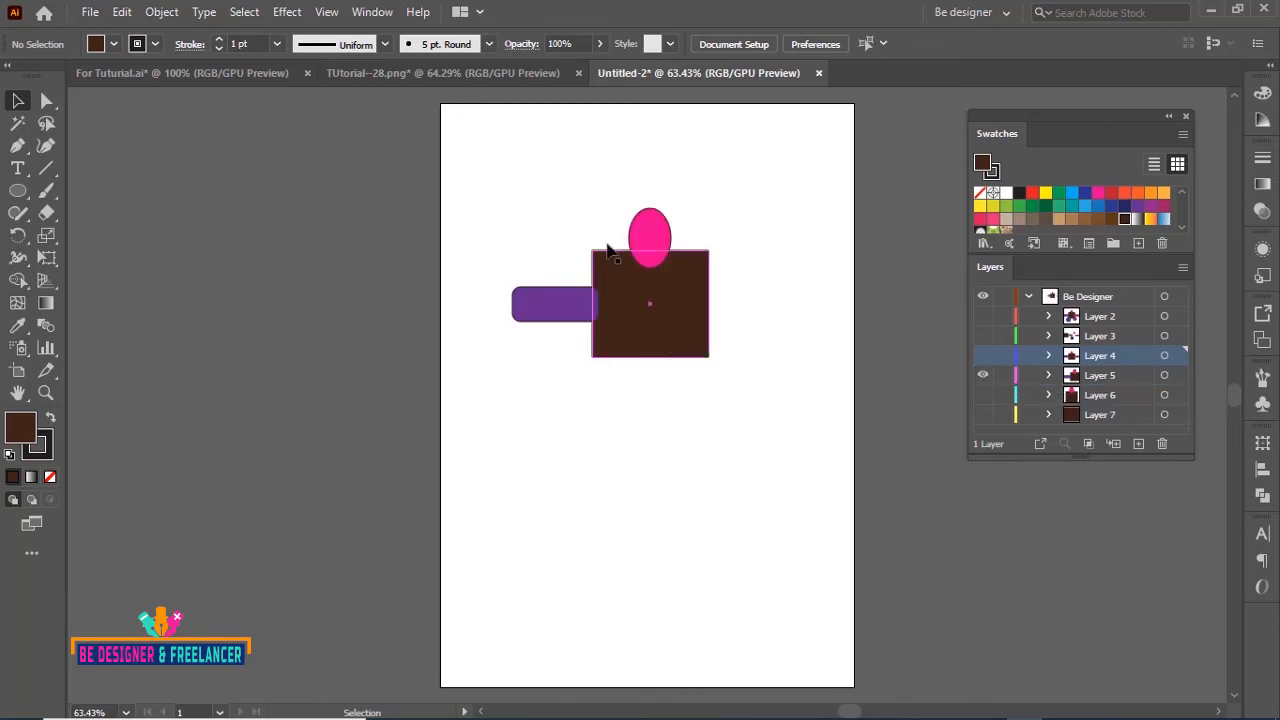
{"action": "left_click", "coordinate": [983, 376]}
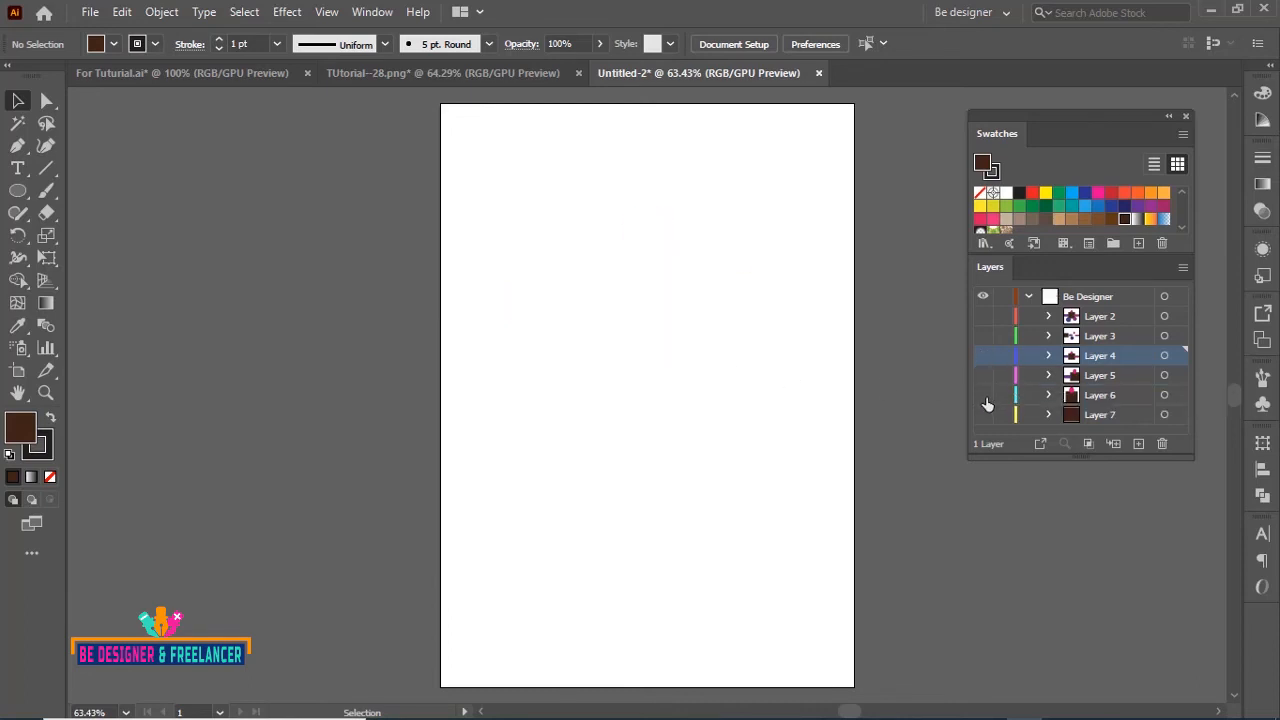
{"action": "left_click", "coordinate": [983, 396]}
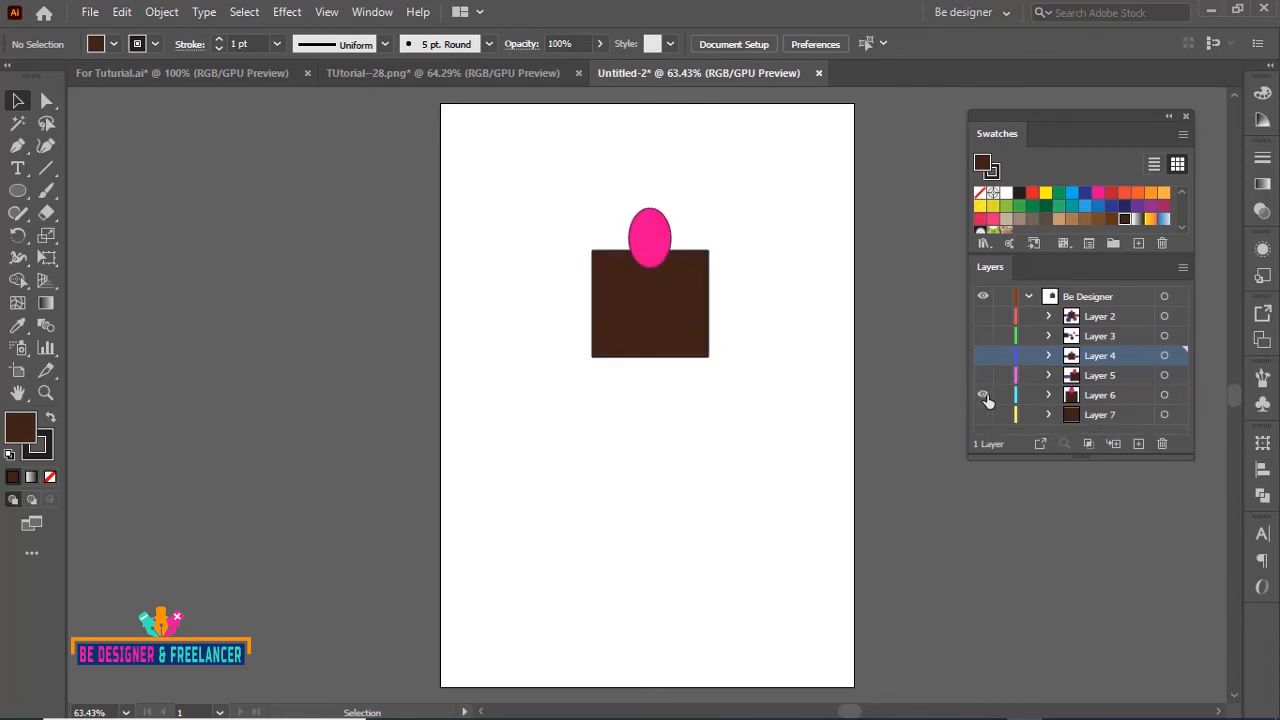
{"action": "left_click", "coordinate": [983, 396]}
{"action": "left_click", "coordinate": [983, 414]}
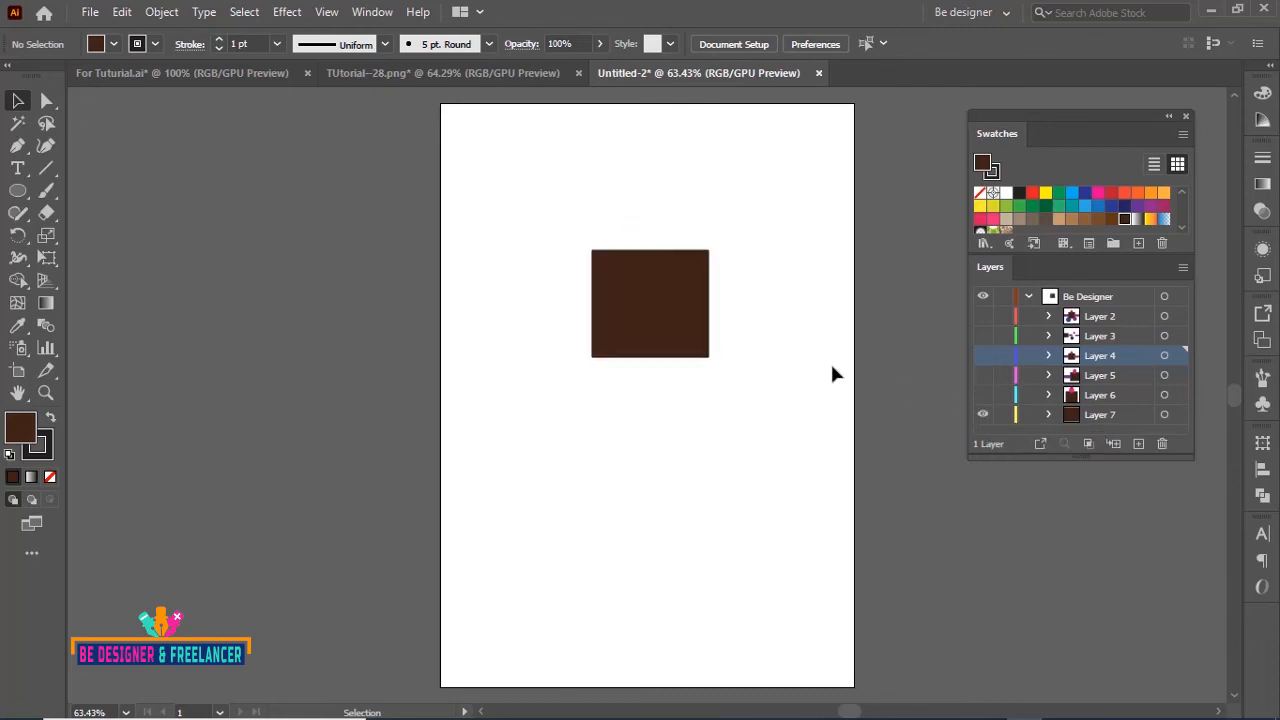
{"action": "left_click", "coordinate": [983, 414]}
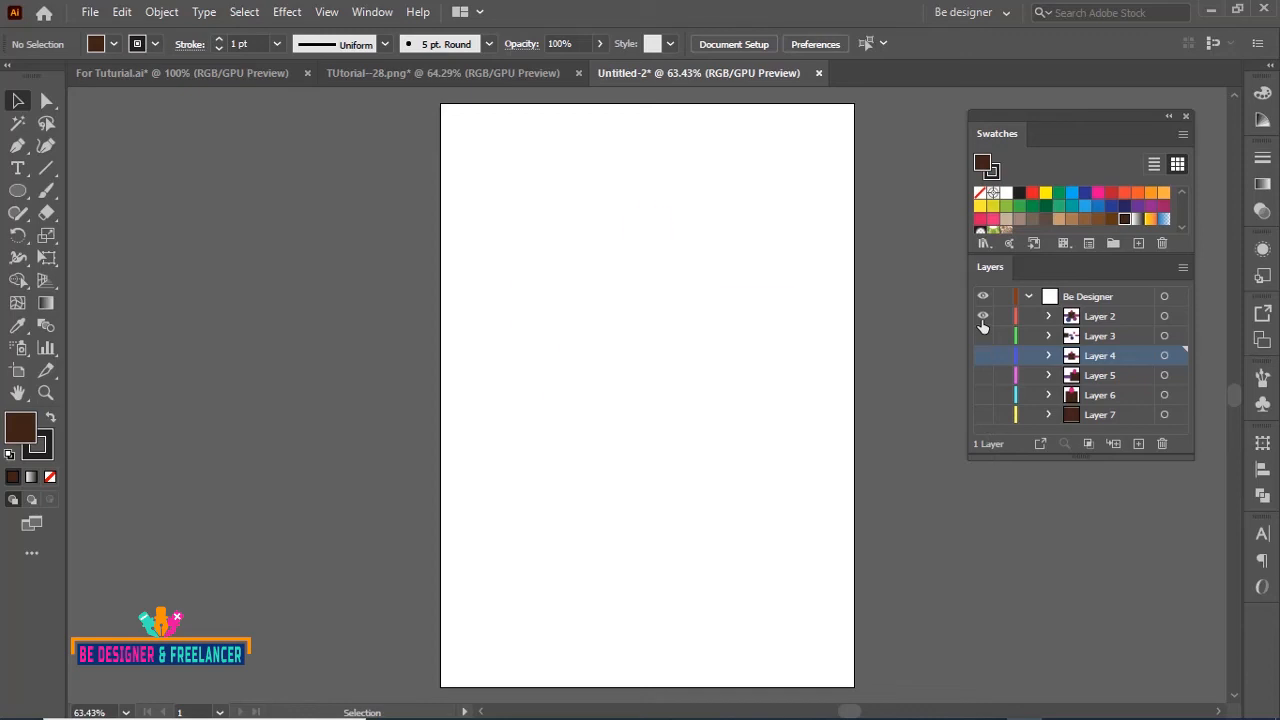
Compare the contents of Layers 2 to 5 again by showing each of them on its own.
{"action": "left_click", "coordinate": [982, 320], "text": "ctrl"}
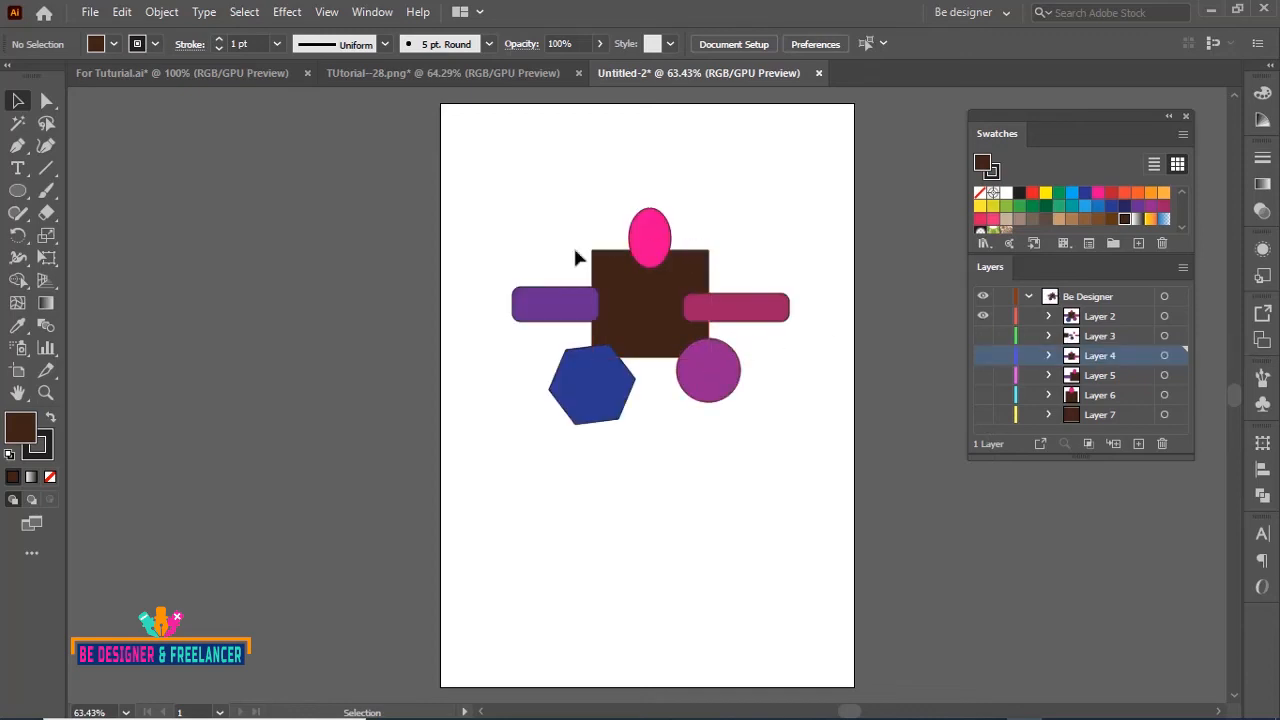
{"action": "left_click", "coordinate": [983, 318]}
{"action": "left_click", "coordinate": [983, 339]}
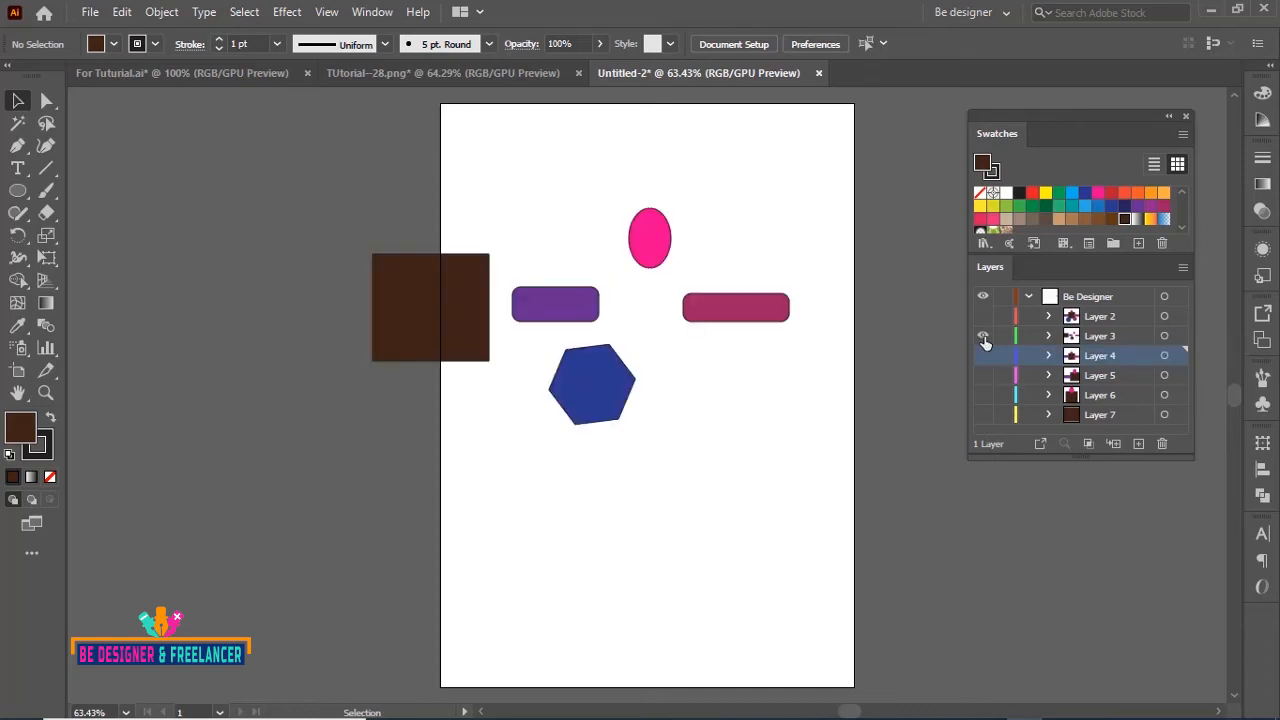
{"action": "left_click", "coordinate": [983, 339]}
{"action": "left_click", "coordinate": [985, 356]}
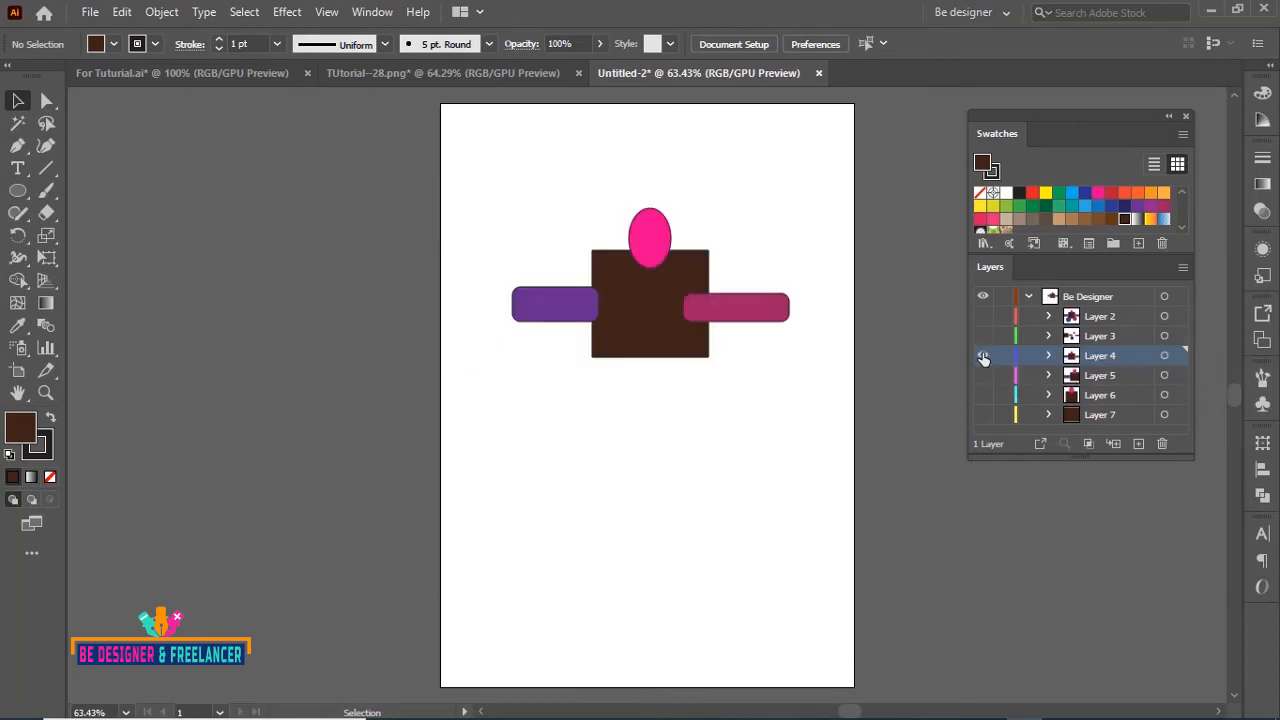
{"action": "left_click", "coordinate": [986, 358]}
{"action": "left_click", "coordinate": [983, 375]}
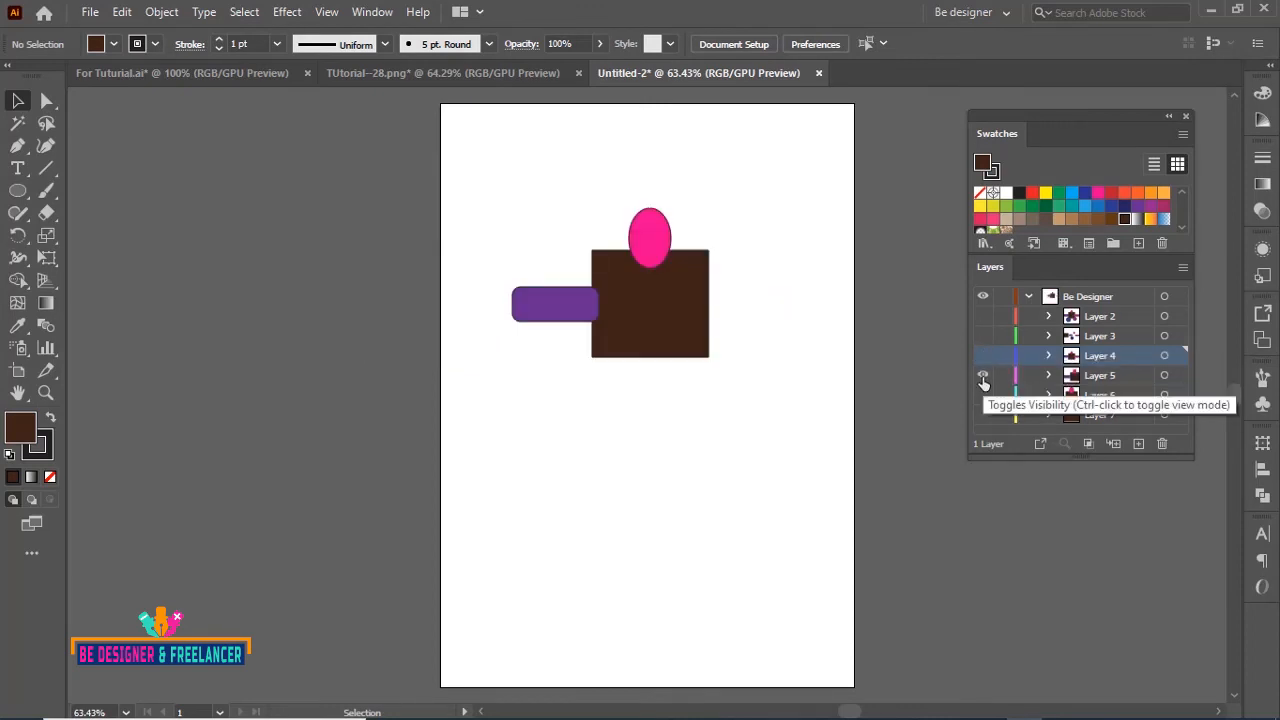
{"action": "left_click", "coordinate": [983, 375]}
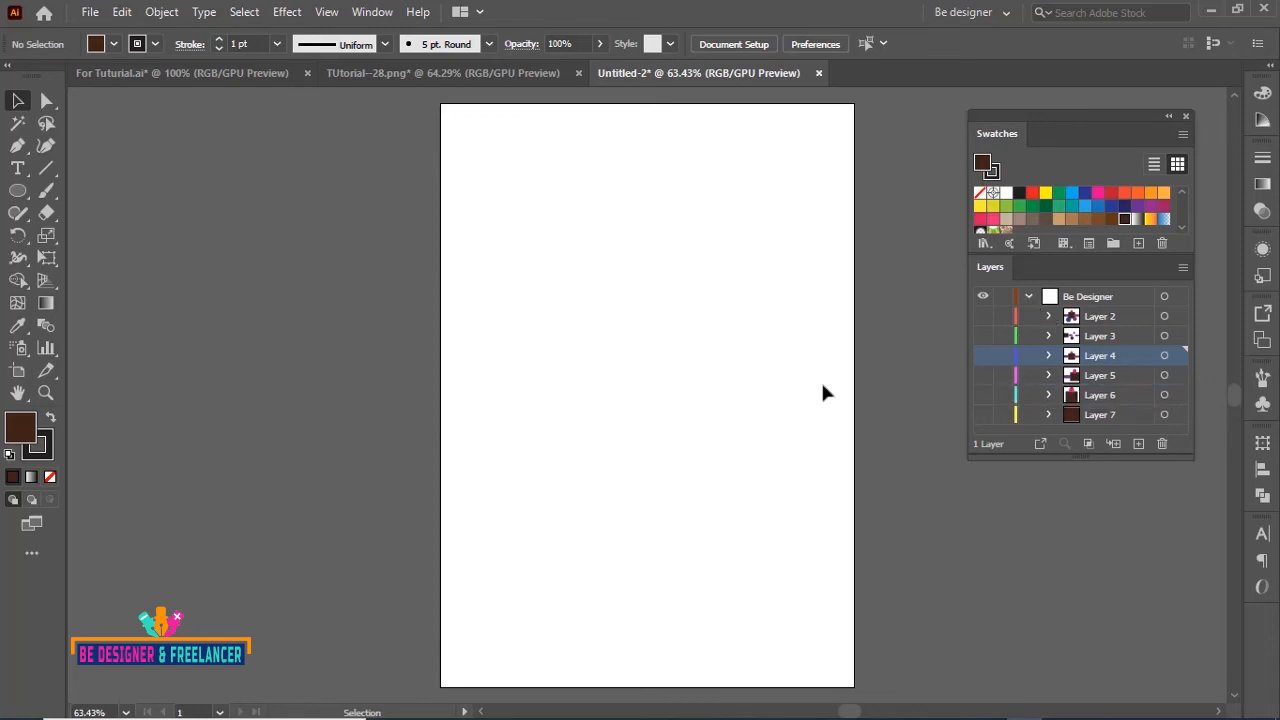
Undo the visibility changes, the brown rectangle's move and the Release to Layers (Build) command.
{"action": "key", "text": "ctrl"}
{"action": "key", "text": "ctrl+z"}
{"action": "key", "text": "ctrl+z"}
{"action": "key", "text": "ctrl+z"}
{"action": "key", "text": "ctrl+z"}
{"action": "key", "text": "ctrl+z"}
{"action": "key", "text": "ctrl+z"}
{"action": "key", "text": "ctrl+z"}
{"action": "key", "text": "ctrl+z"}
{"action": "key", "text": "ctrl+z"}
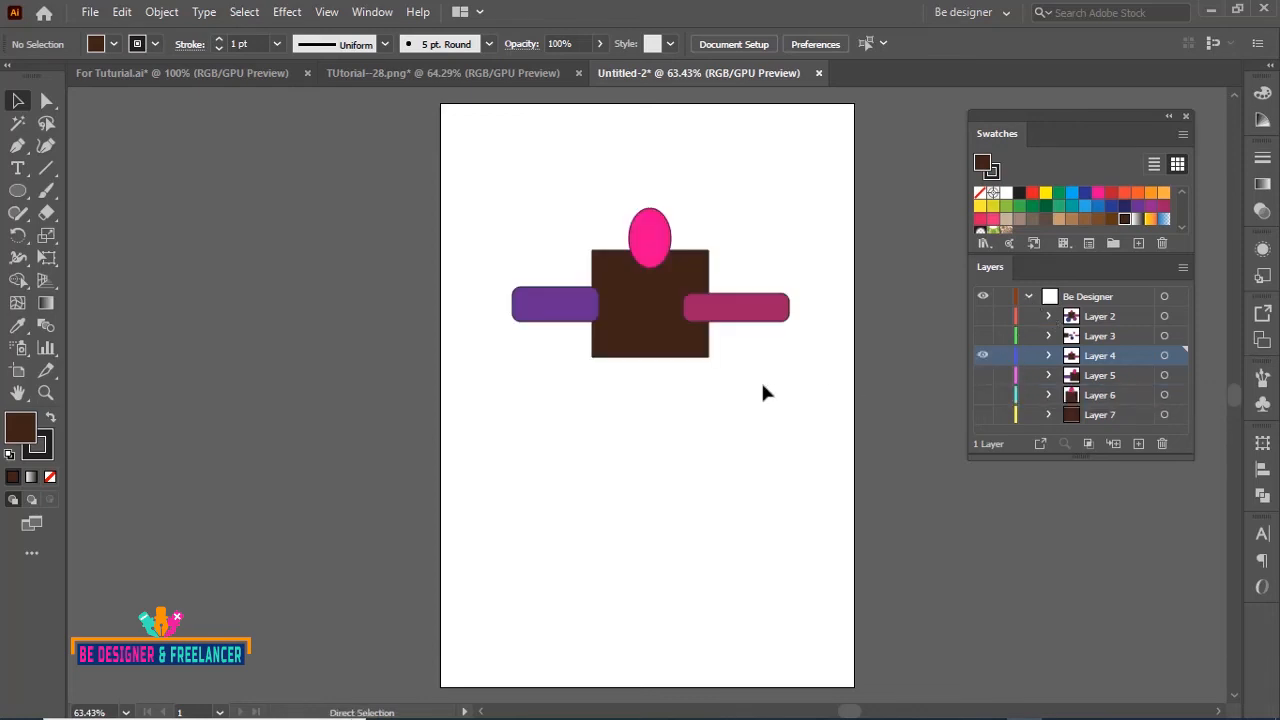
{"action": "key", "text": "ctrl+shift+z"}
{"action": "key", "text": "ctrl+shift+z"}
{"action": "key", "text": "ctrl+shift+z"}
{"action": "key", "text": "ctrl+shift+z"}
{"action": "key", "text": "ctrl+shift+z"}
{"action": "key", "text": "ctrl+shift+z"}
{"action": "key", "text": "ctrl+shift+z"}
{"action": "key", "text": "ctrl+shift+z"}
{"action": "key", "text": "ctrl+shift+z"}
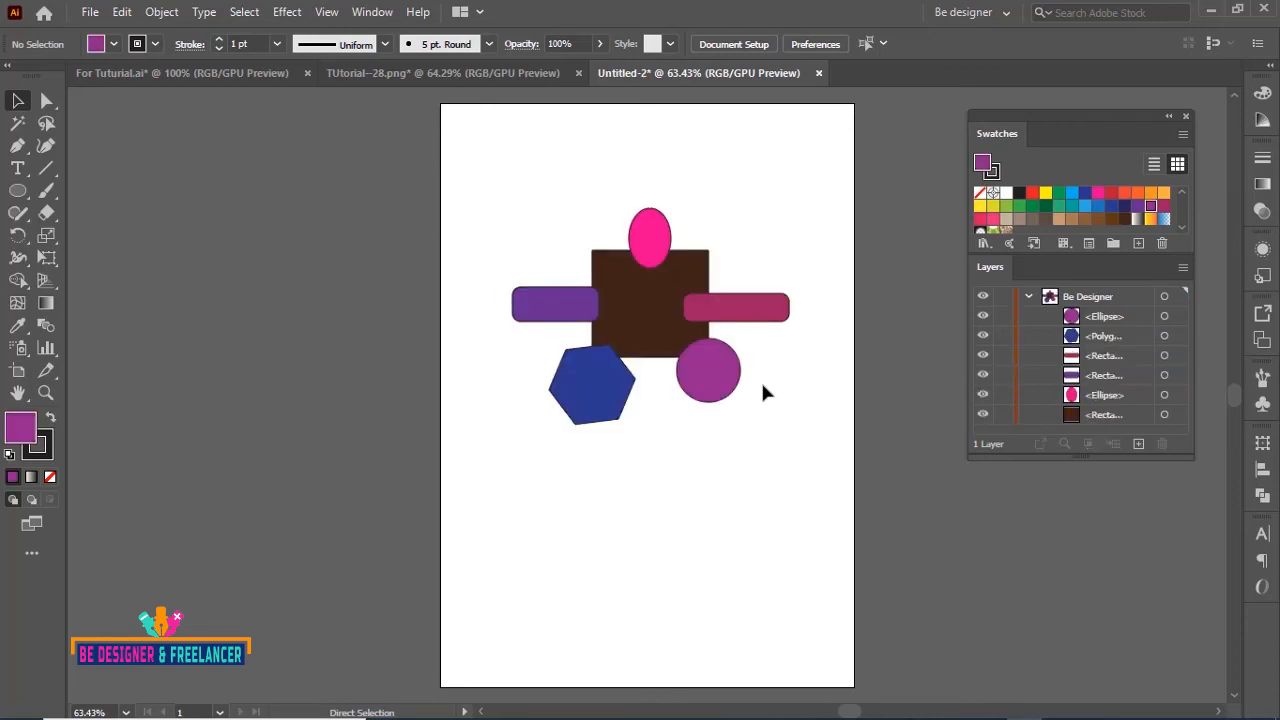
Collapse and select the Be Designer layer, and split its objects into sublayers with Release to Layers (Sequence).
{"action": "left_click", "coordinate": [1026, 296]}
{"action": "left_click", "coordinate": [1084, 298]}
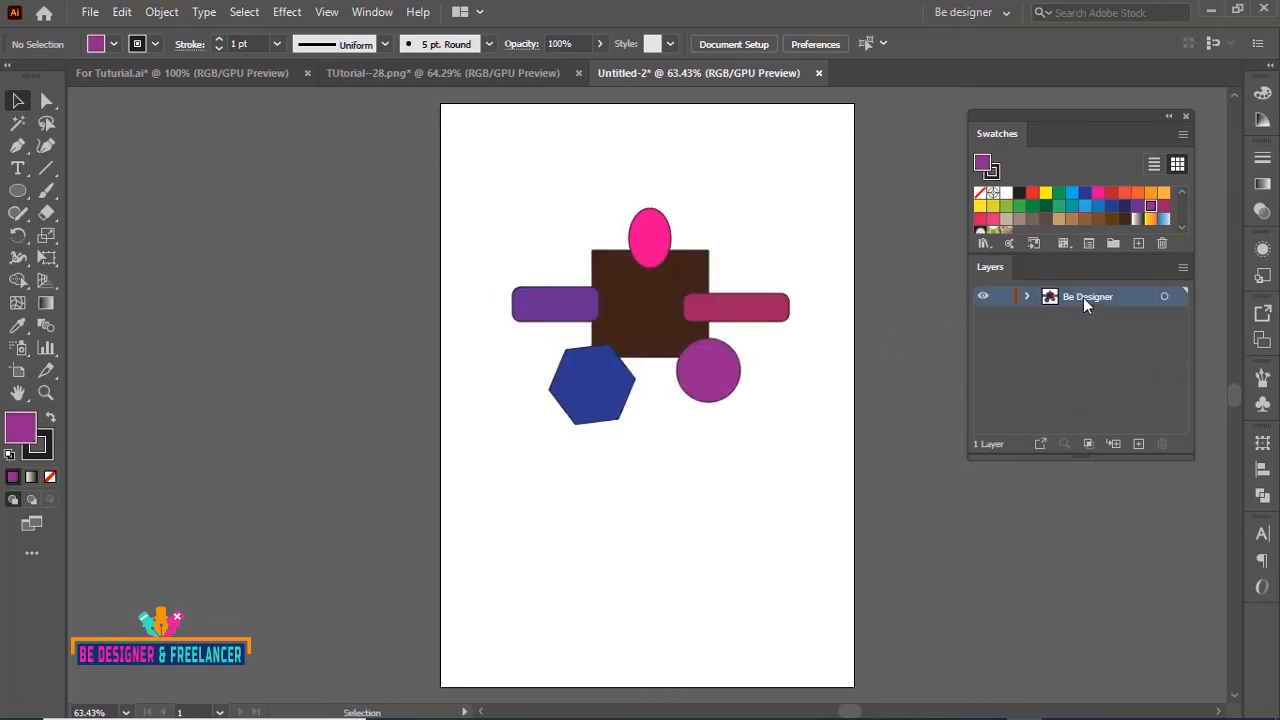
{"action": "left_click", "coordinate": [1182, 269]}
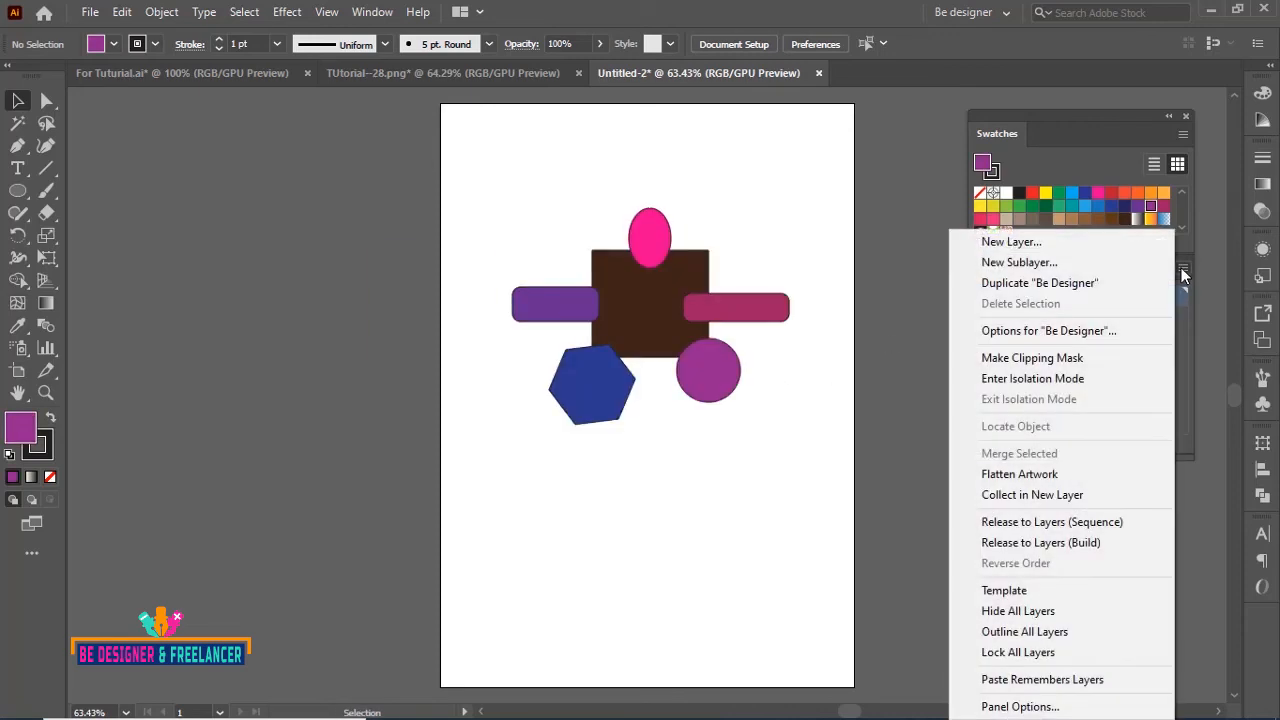
{"action": "left_click", "coordinate": [1043, 522]}
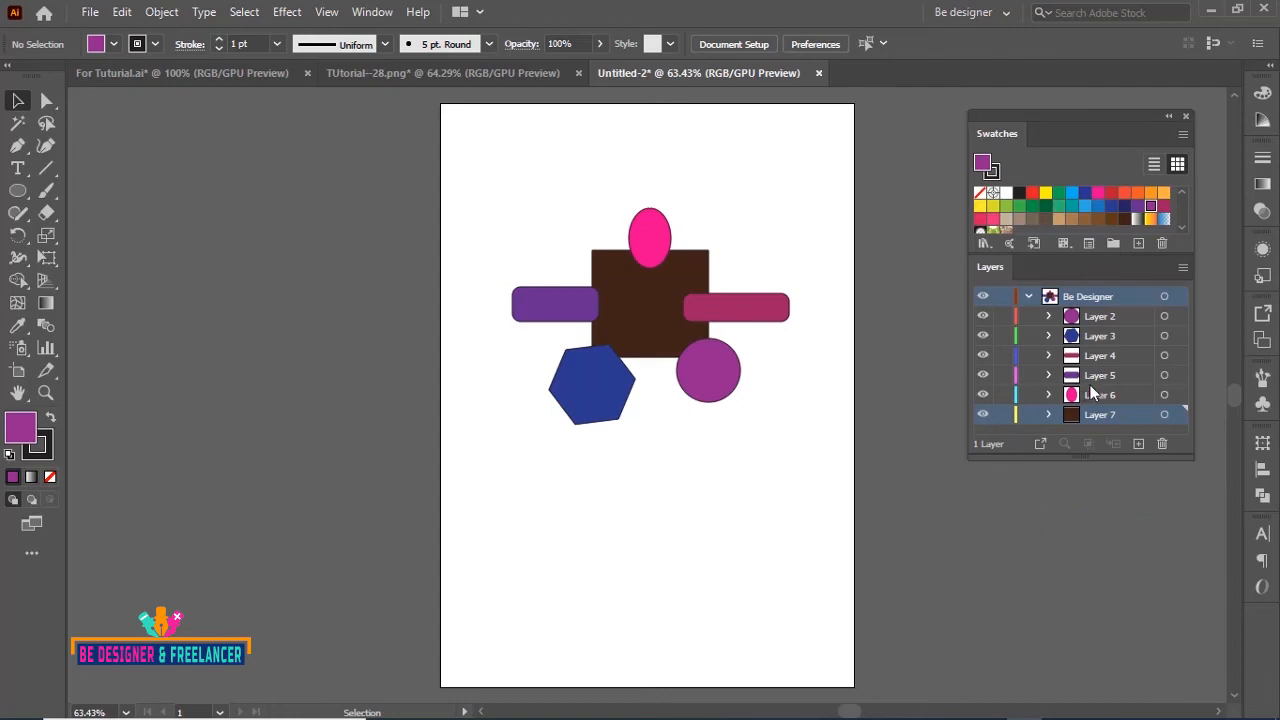
Hide all the sublayers from Layer 2 to Layer 7 inside Be Designer.
{"action": "left_click", "coordinate": [983, 414]}
{"action": "left_click", "coordinate": [983, 414]}
{"action": "left_click", "coordinate": [983, 375]}
{"action": "left_click_drag", "start_coordinate": [985, 366], "coordinate": [988, 423]}
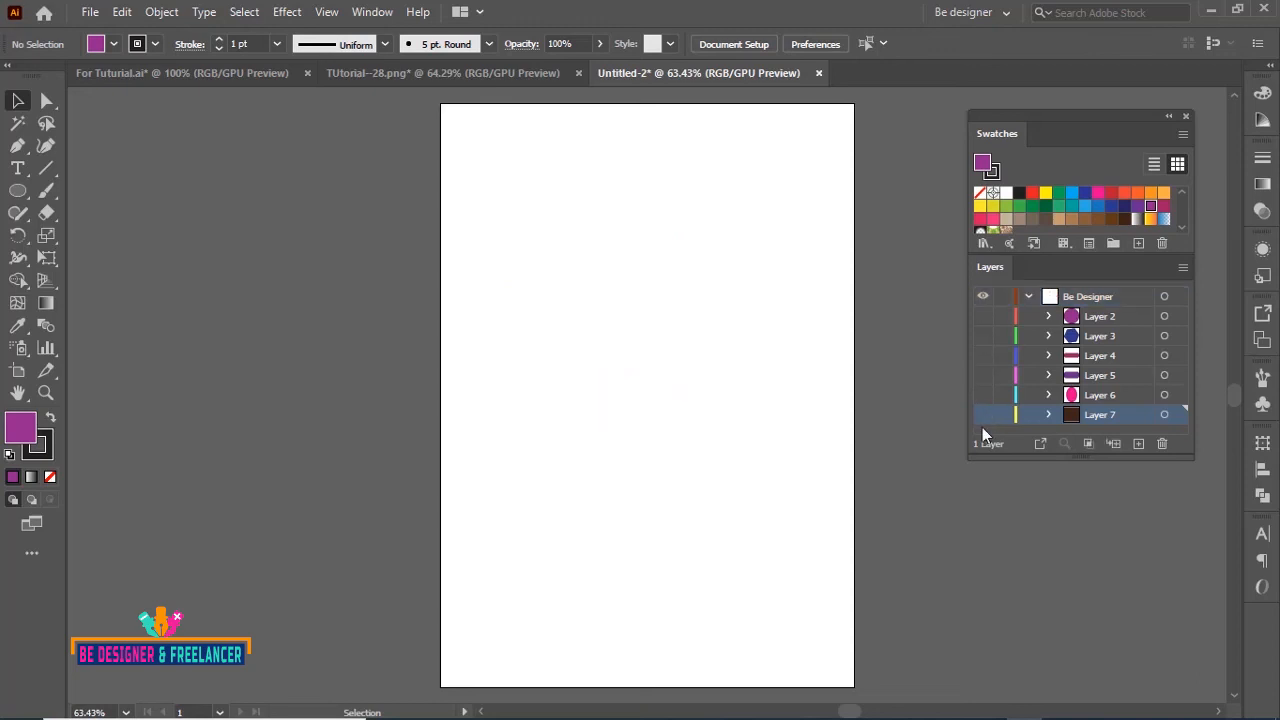
Show the hidden sublayers Layer 2 to Layer 7 one after another inside Be Designer.
{"action": "left_click", "coordinate": [983, 316]}
{"action": "left_click", "coordinate": [983, 336]}
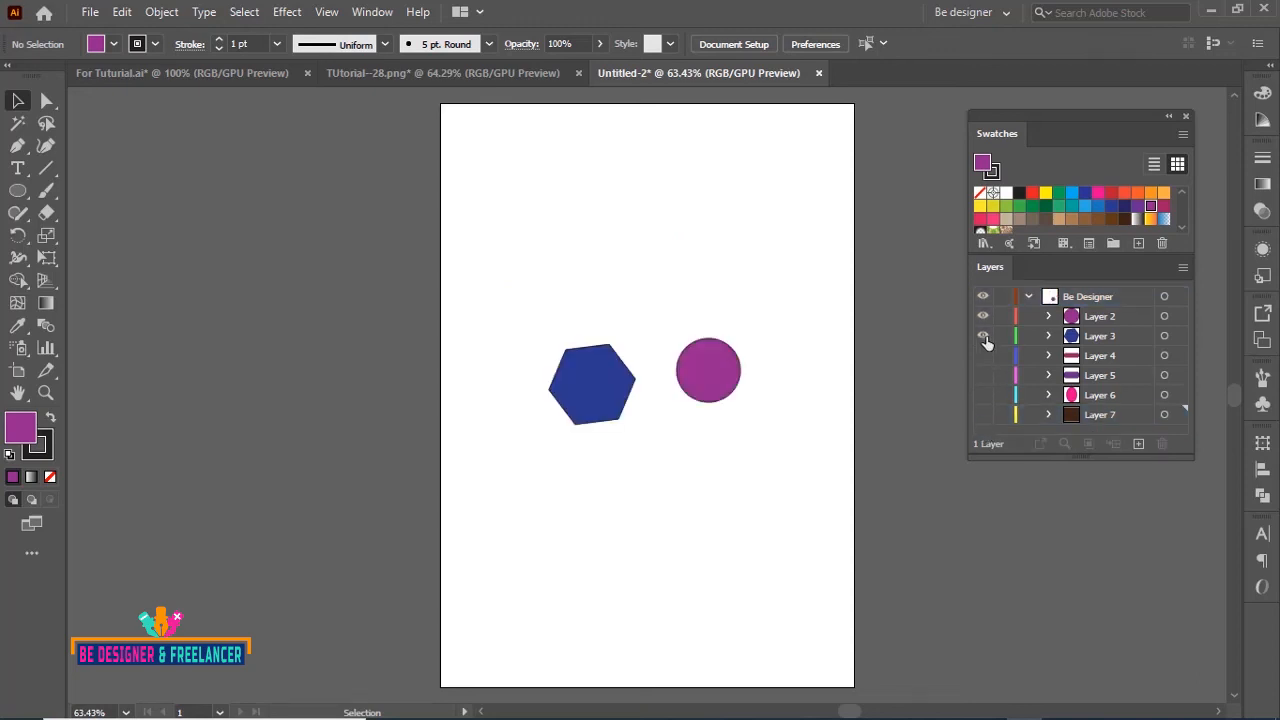
{"action": "left_click", "coordinate": [983, 355]}
{"action": "left_click", "coordinate": [983, 375]}
{"action": "left_click", "coordinate": [983, 395]}
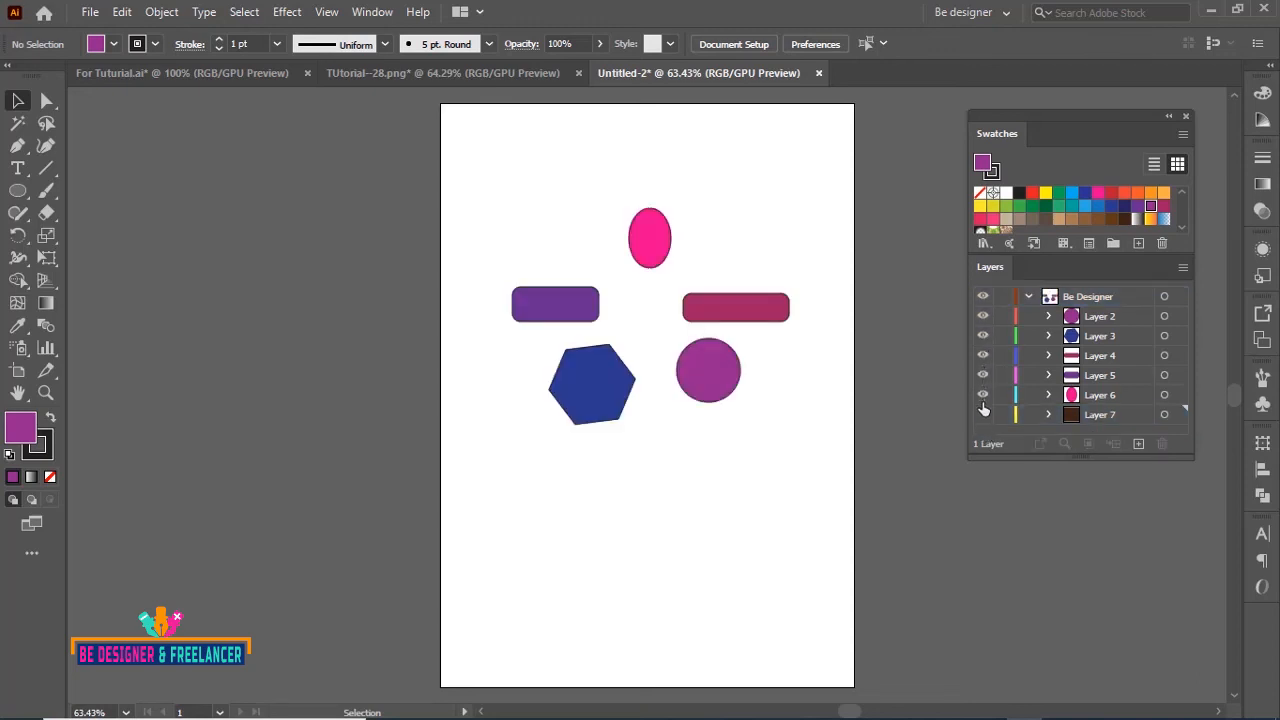
{"action": "left_click", "coordinate": [983, 414]}
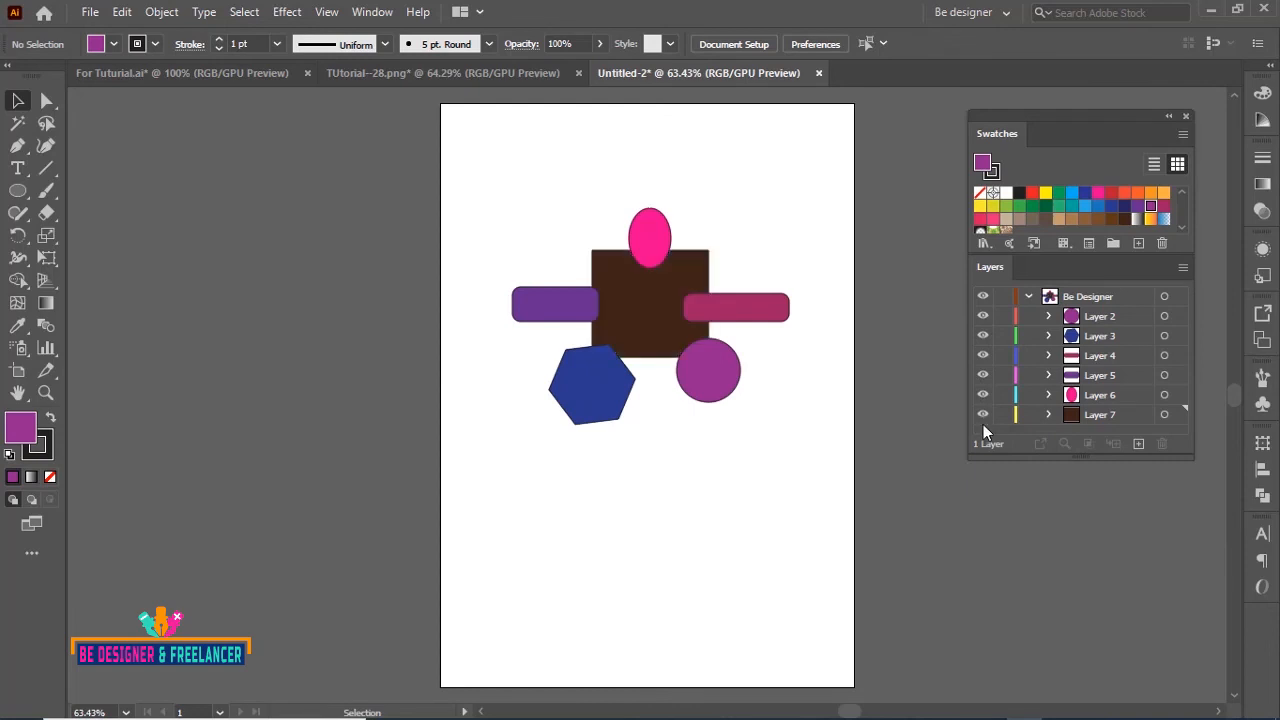
Collapse the Be Designer layer, hide and reshow all its artwork at once, and expand it again.
{"action": "left_click", "coordinate": [1028, 296]}
{"action": "left_click", "coordinate": [983, 300]}
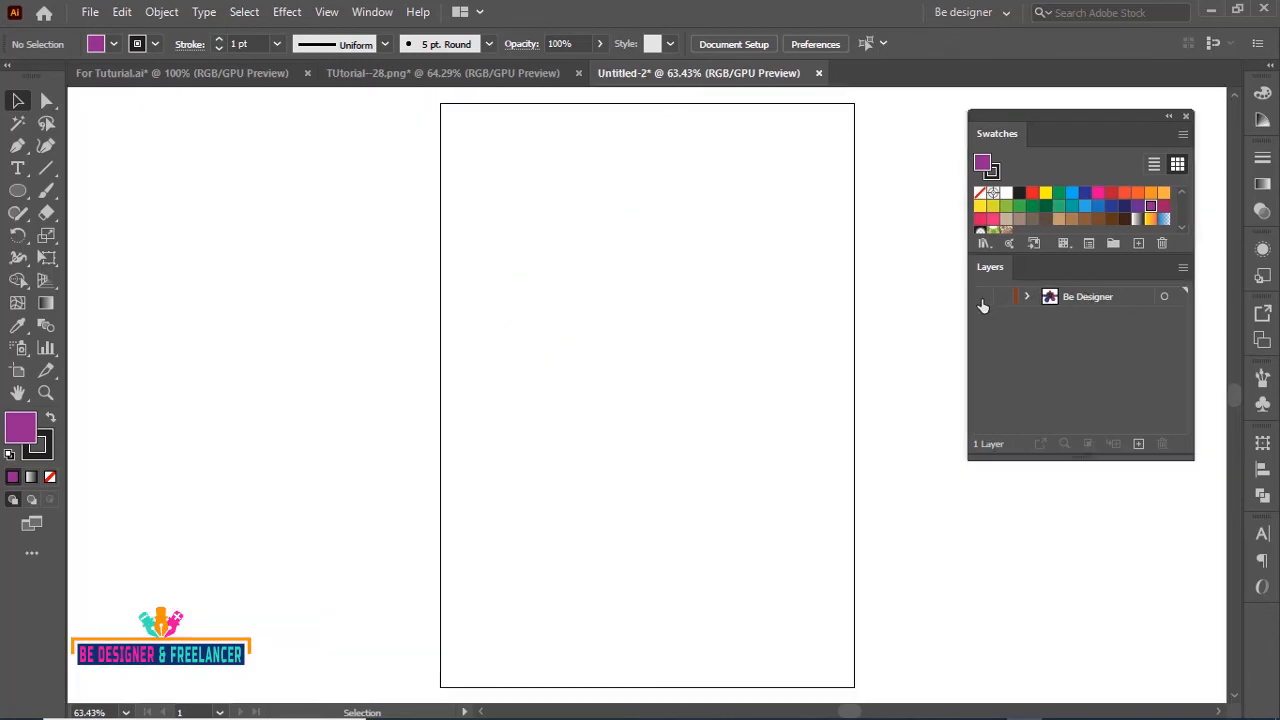
{"action": "left_click", "coordinate": [983, 300]}
{"action": "left_click", "coordinate": [1026, 296]}
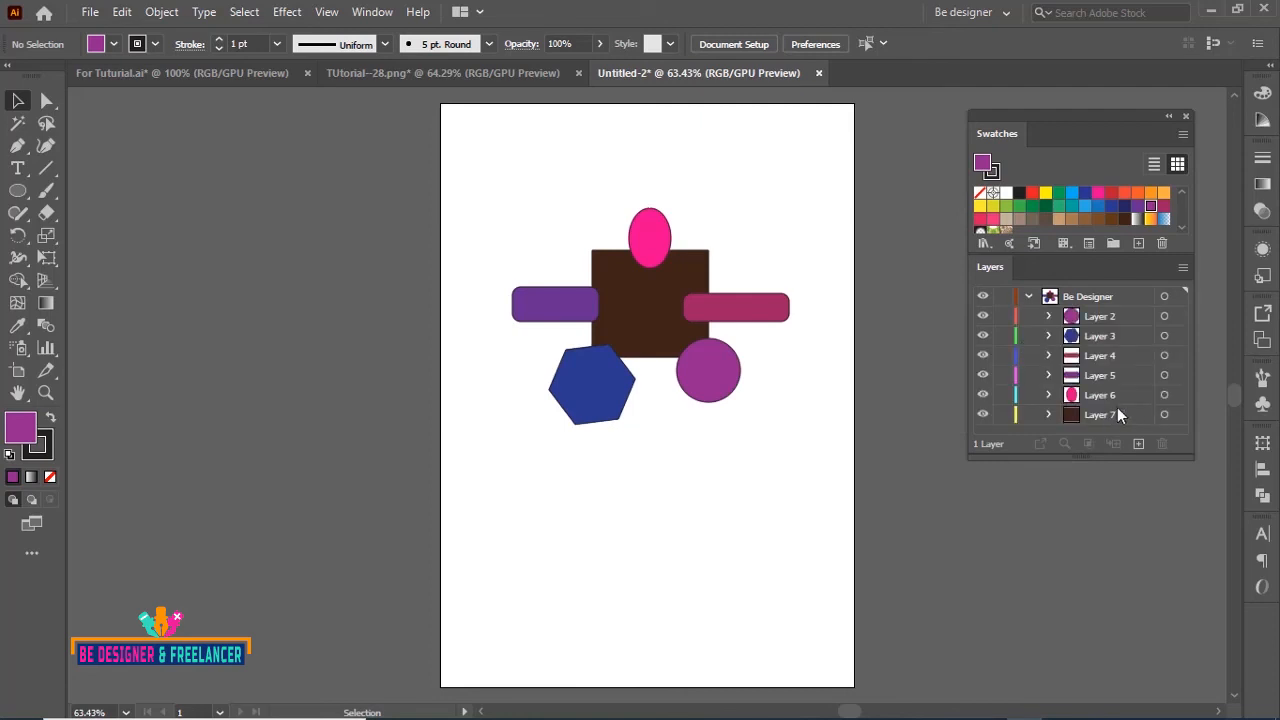
Move sublayers Layer 2 to Layer 7 out of Be Designer to the top level, and delete the emptied Be Designer layer.
{"action": "left_click", "coordinate": [1102, 318]}
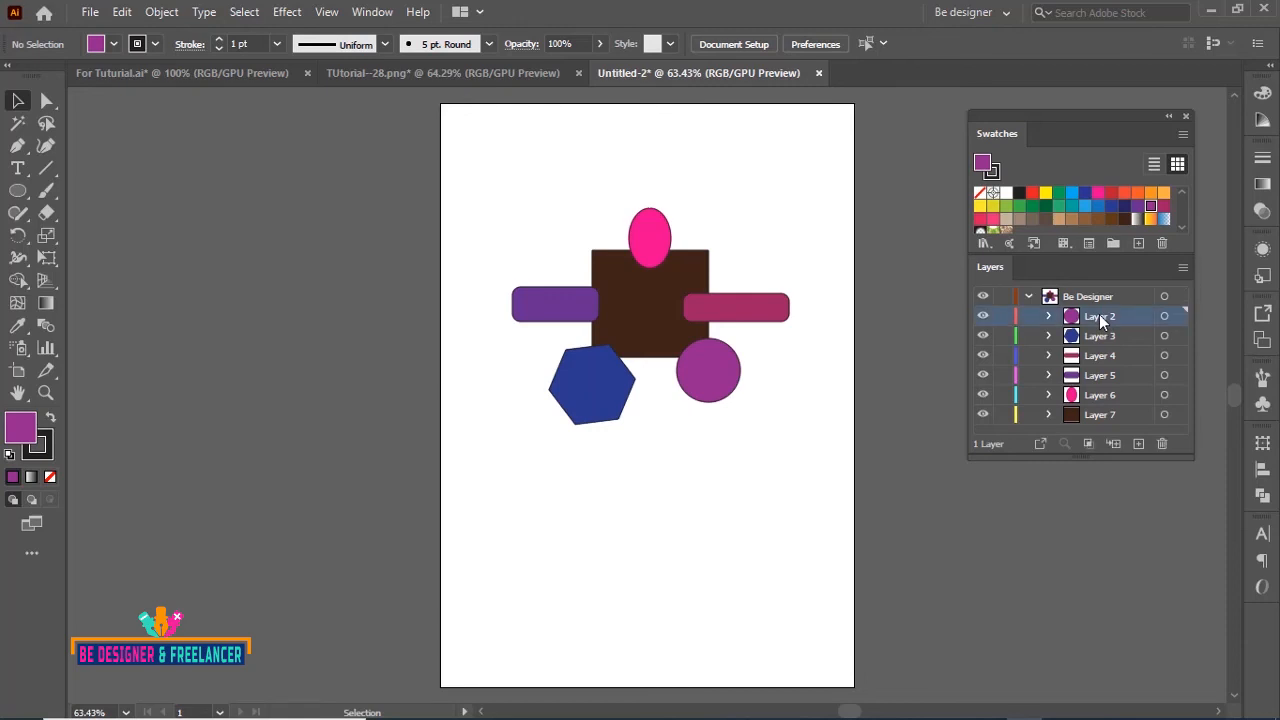
{"action": "left_click", "coordinate": [1104, 414], "text": "shift"}
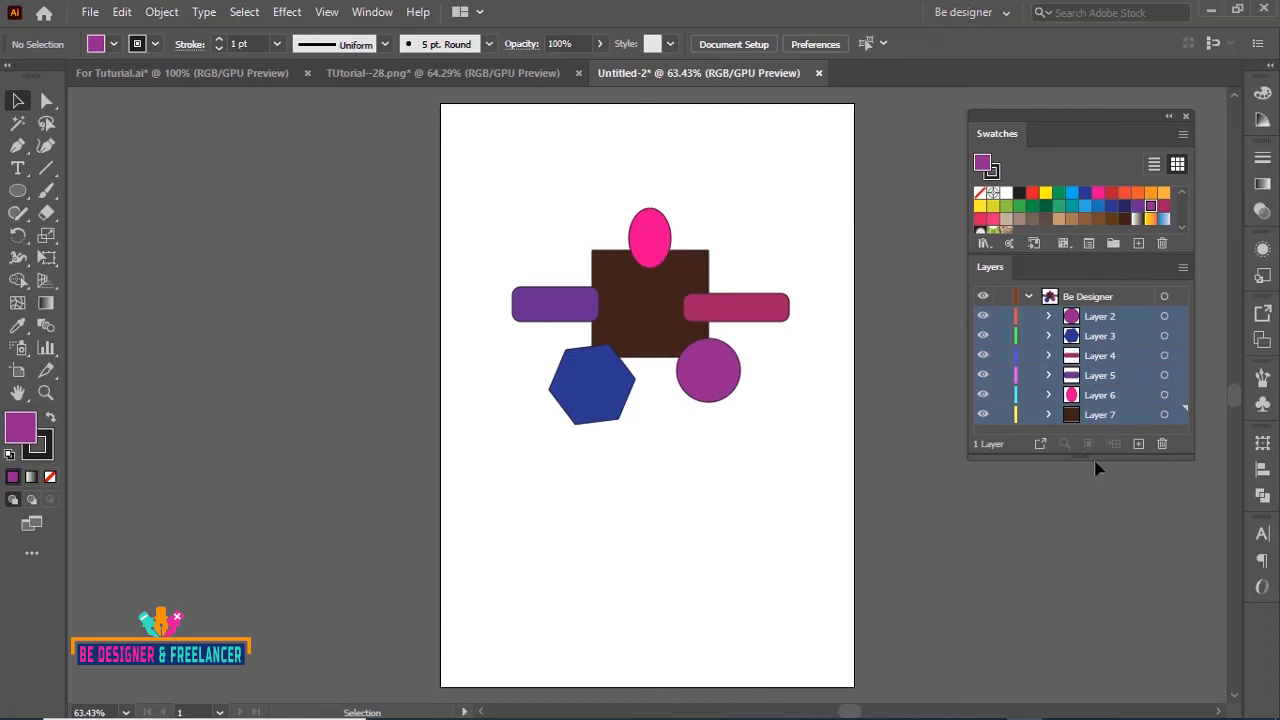
{"action": "left_click_drag", "start_coordinate": [1094, 462], "coordinate": [1085, 609]}
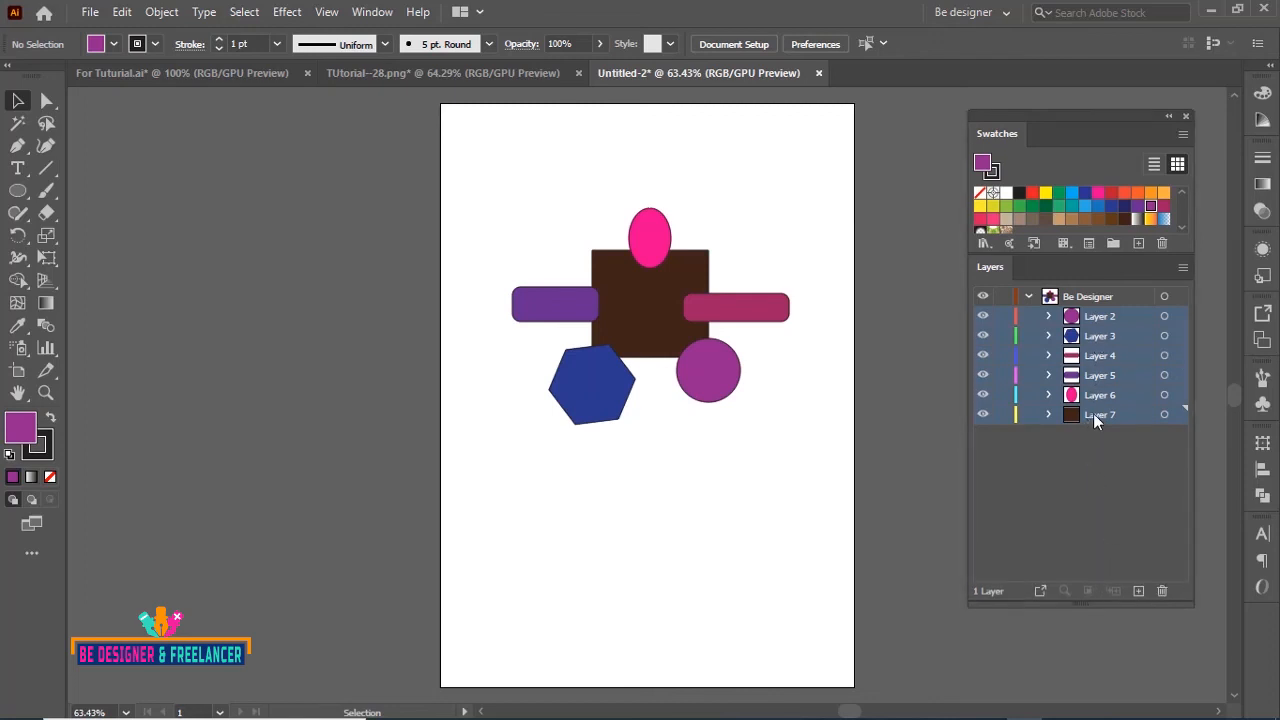
{"action": "left_click_drag", "start_coordinate": [1093, 413], "coordinate": [1090, 542]}
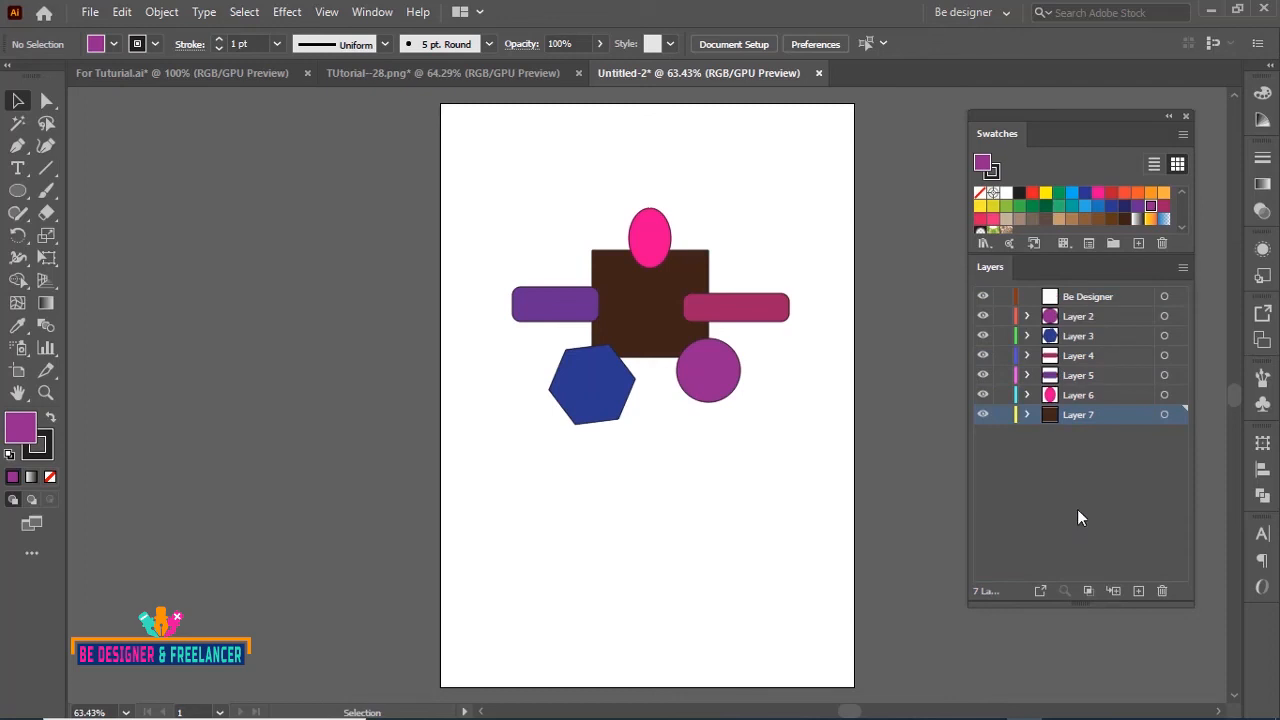
{"action": "left_click", "coordinate": [1081, 298]}
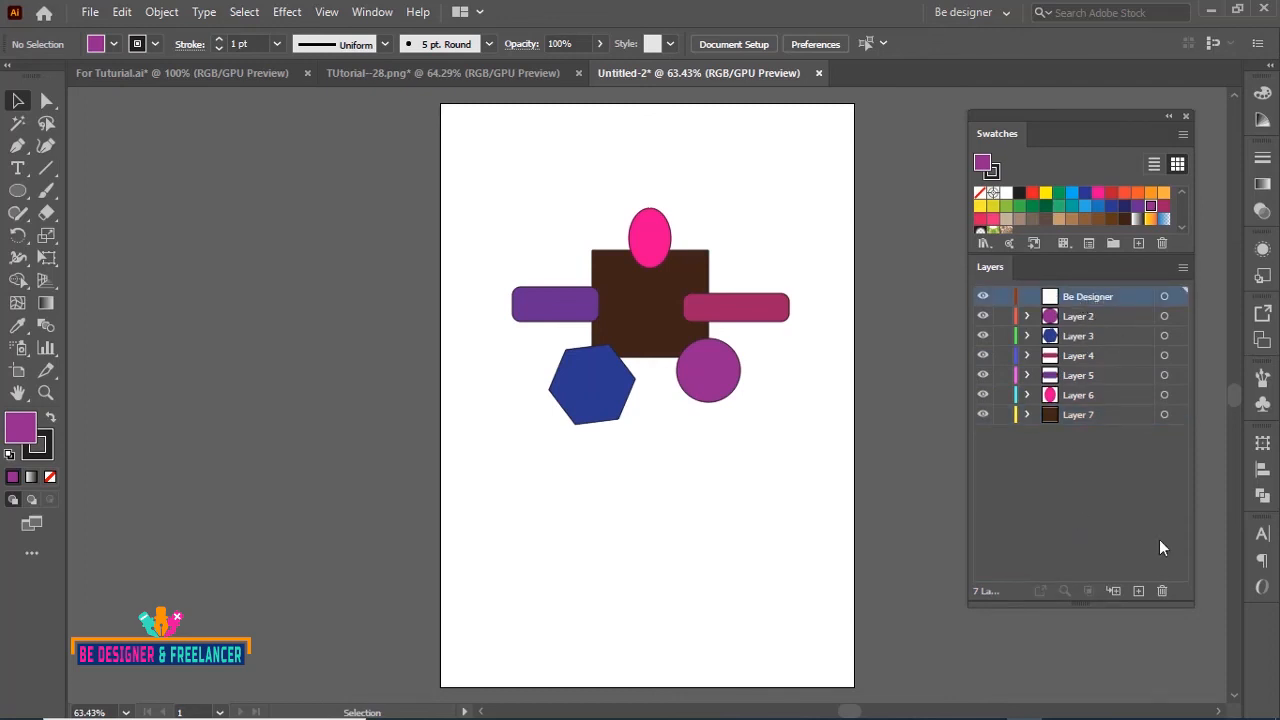
{"action": "left_click", "coordinate": [1163, 590]}
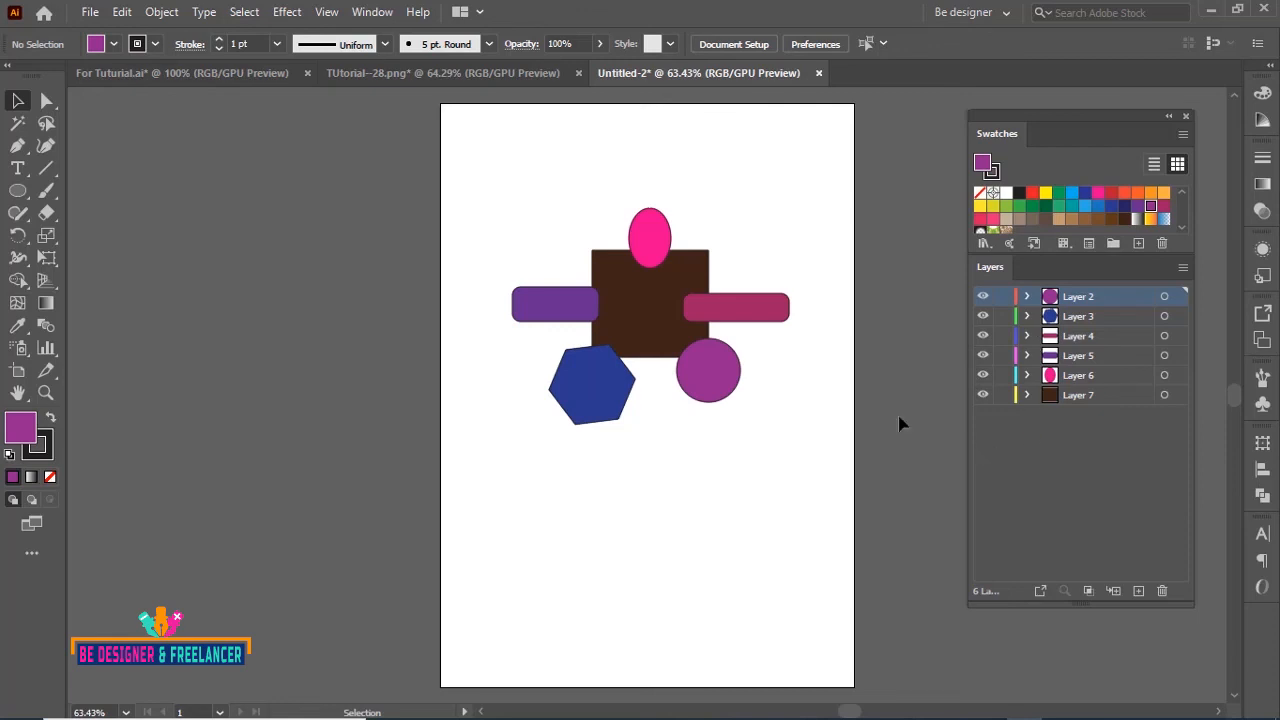
Select the pink ellipse to locate its layer, and switch only Layer 6 to outline view.
{"action": "left_click", "coordinate": [656, 242]}
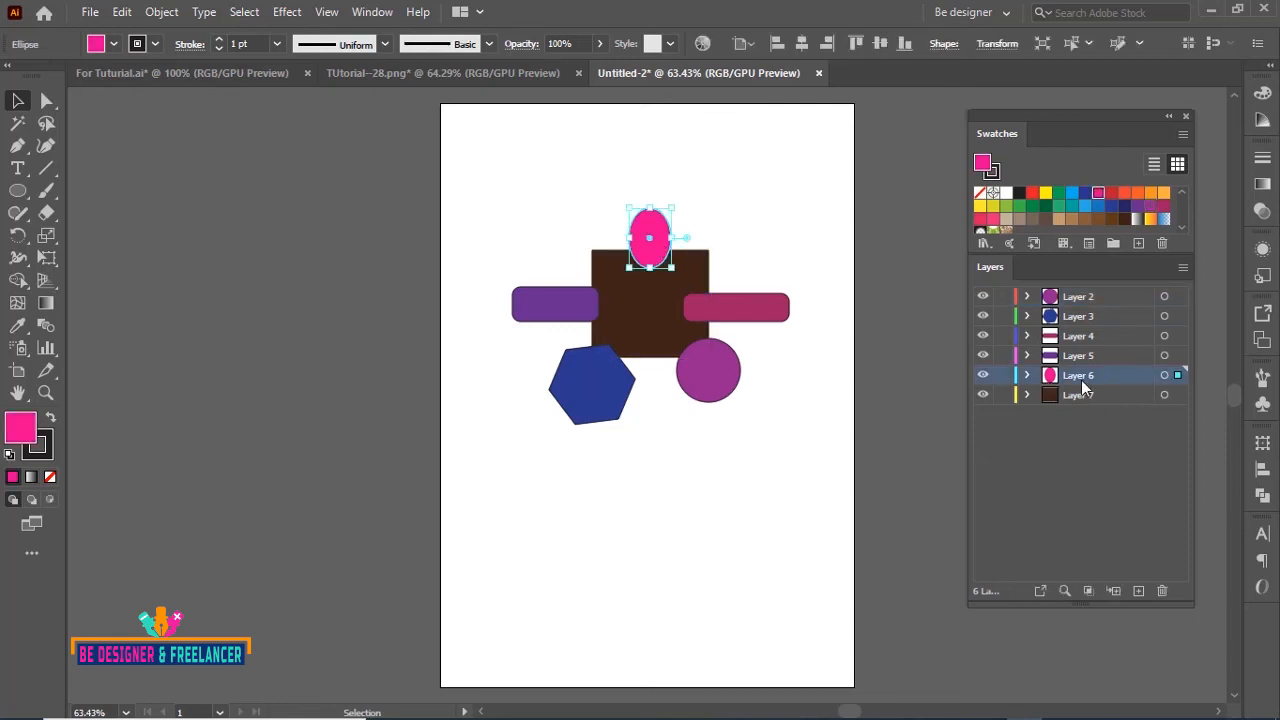
{"action": "left_click", "coordinate": [984, 379], "text": "ctrl"}
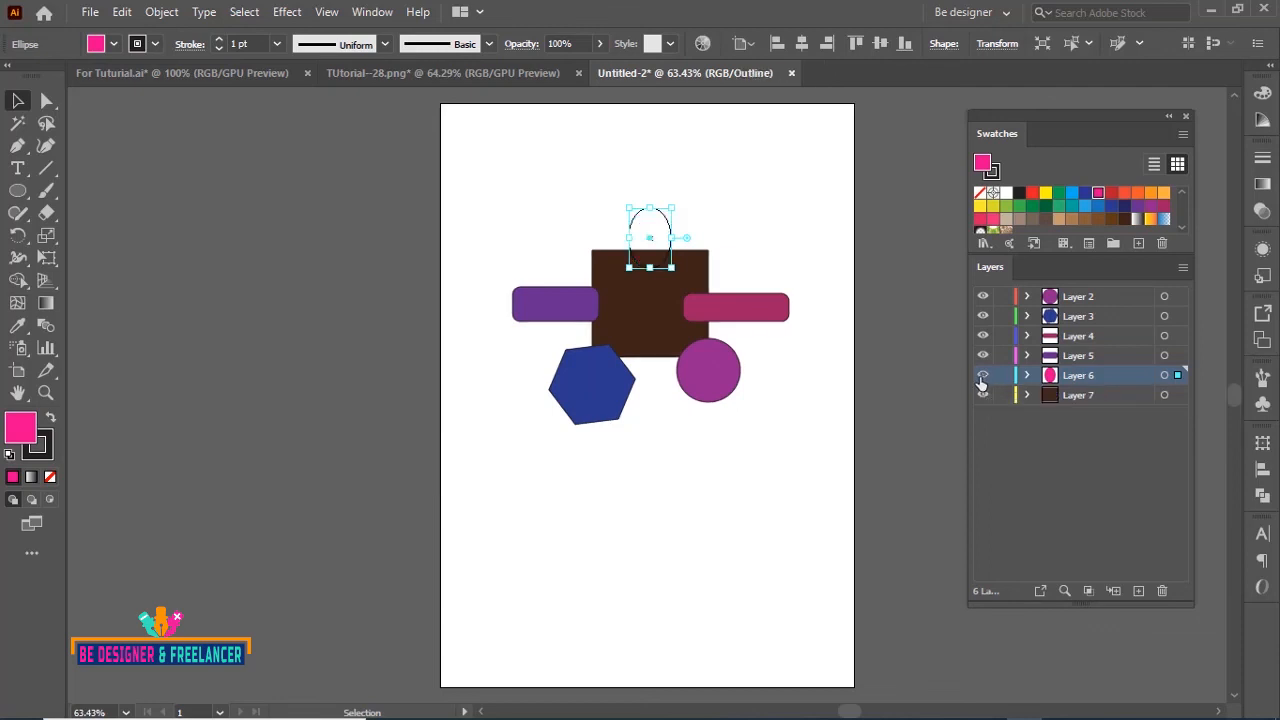
{"action": "left_click", "coordinate": [710, 200]}
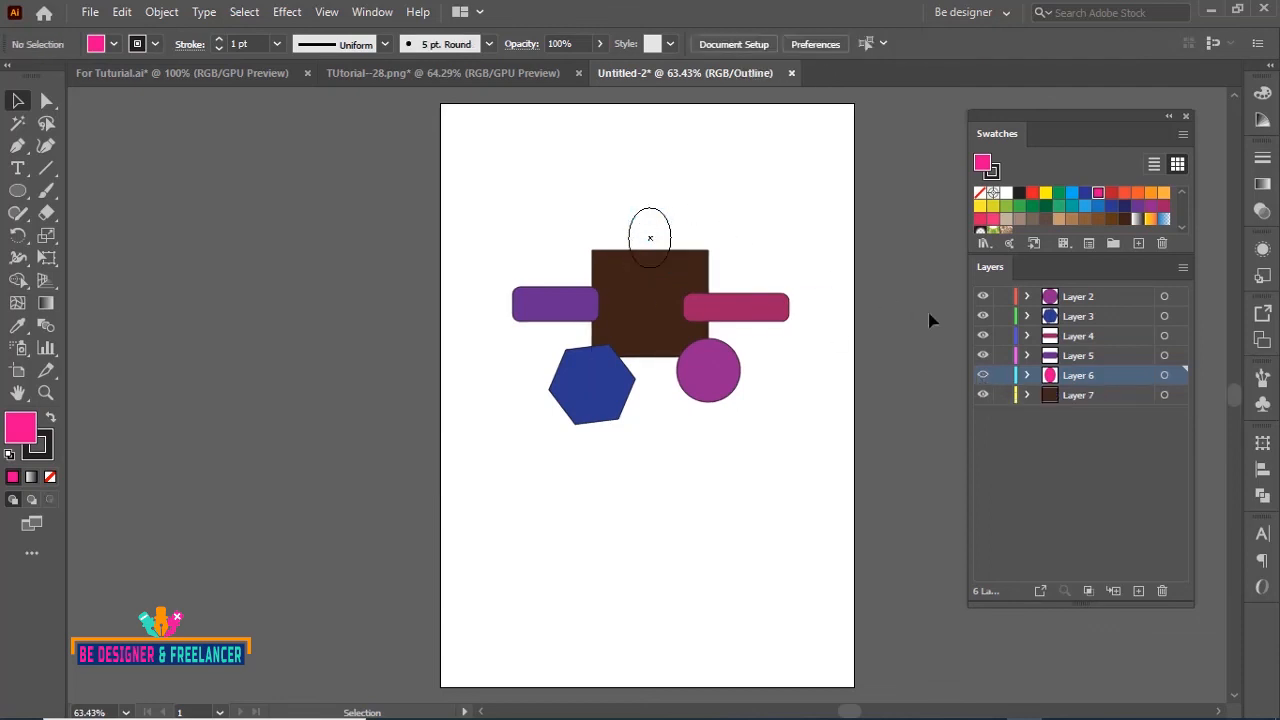
Select the brown rectangle, and switch Layer 7 to outline view and back to preview.
{"action": "left_click", "coordinate": [651, 299]}
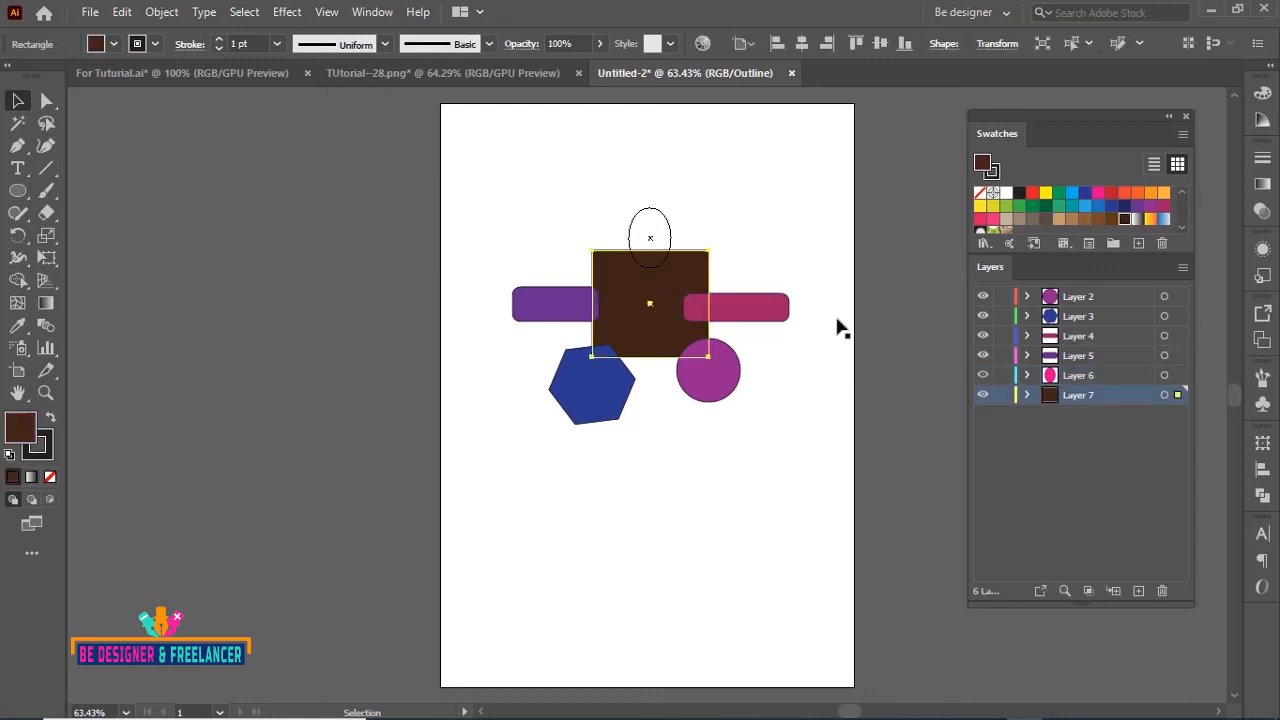
{"action": "left_click", "coordinate": [983, 397]}
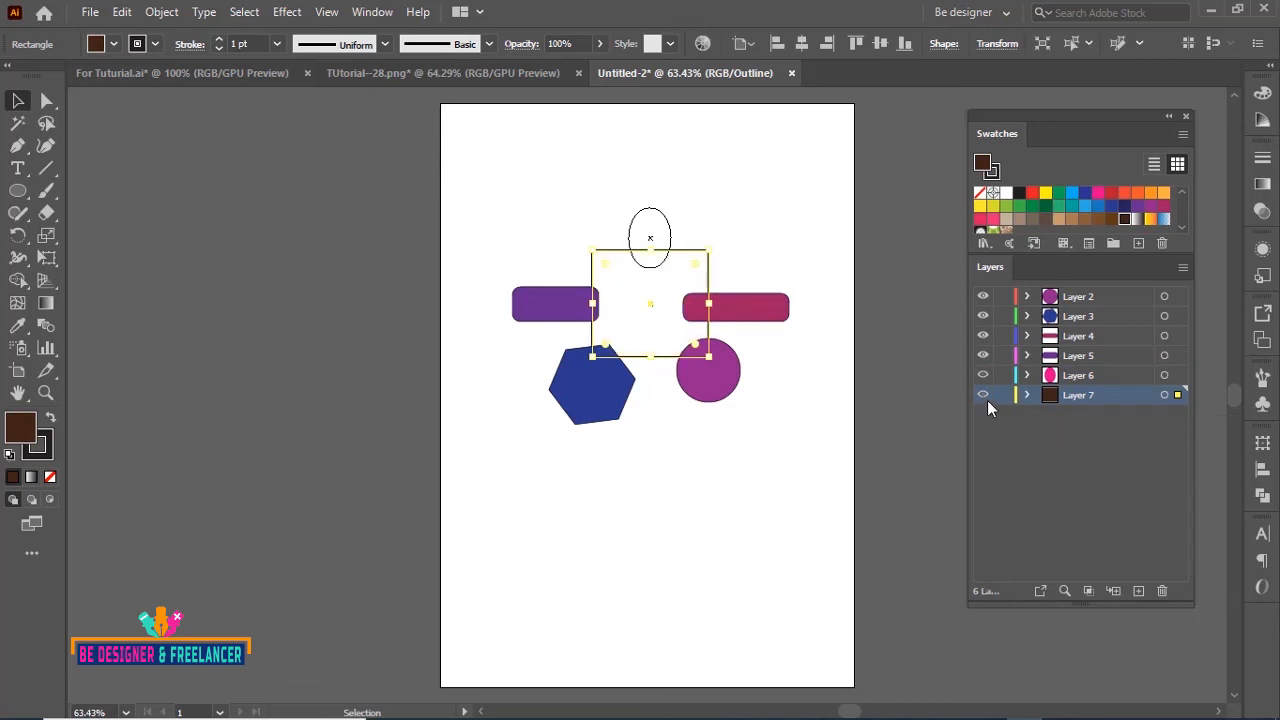
{"action": "left_click", "coordinate": [983, 397]}
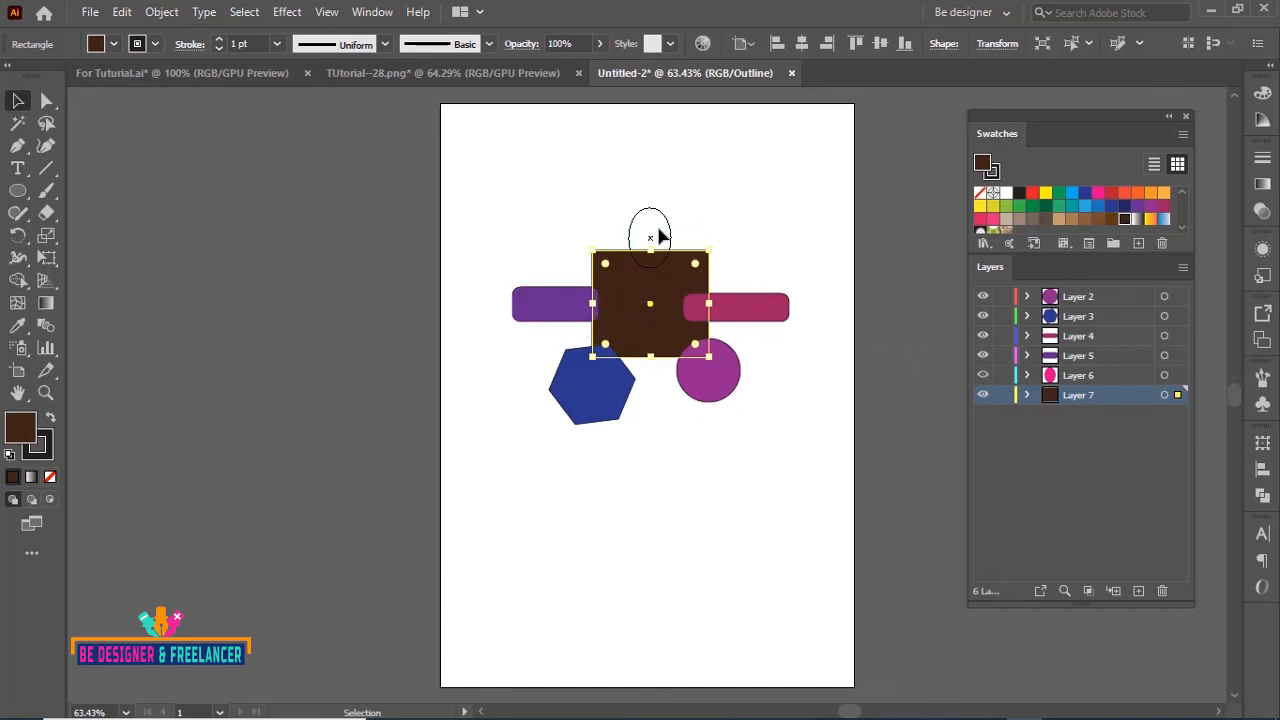
Select the outlined ellipse and return Layer 6 to preview view, clearing the selection.
{"action": "left_click", "coordinate": [667, 222]}
{"action": "left_click", "coordinate": [668, 229]}
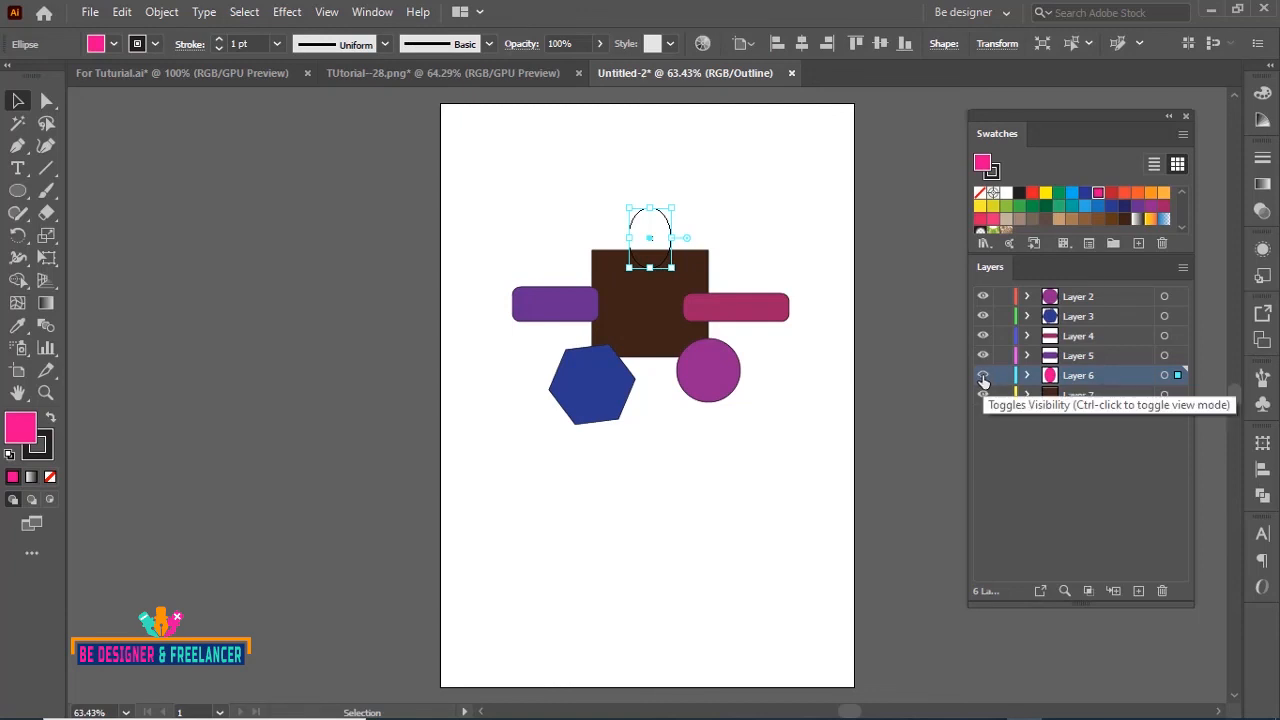
{"action": "left_click", "coordinate": [983, 380], "text": "ctrl"}
{"action": "left_click", "coordinate": [753, 205]}
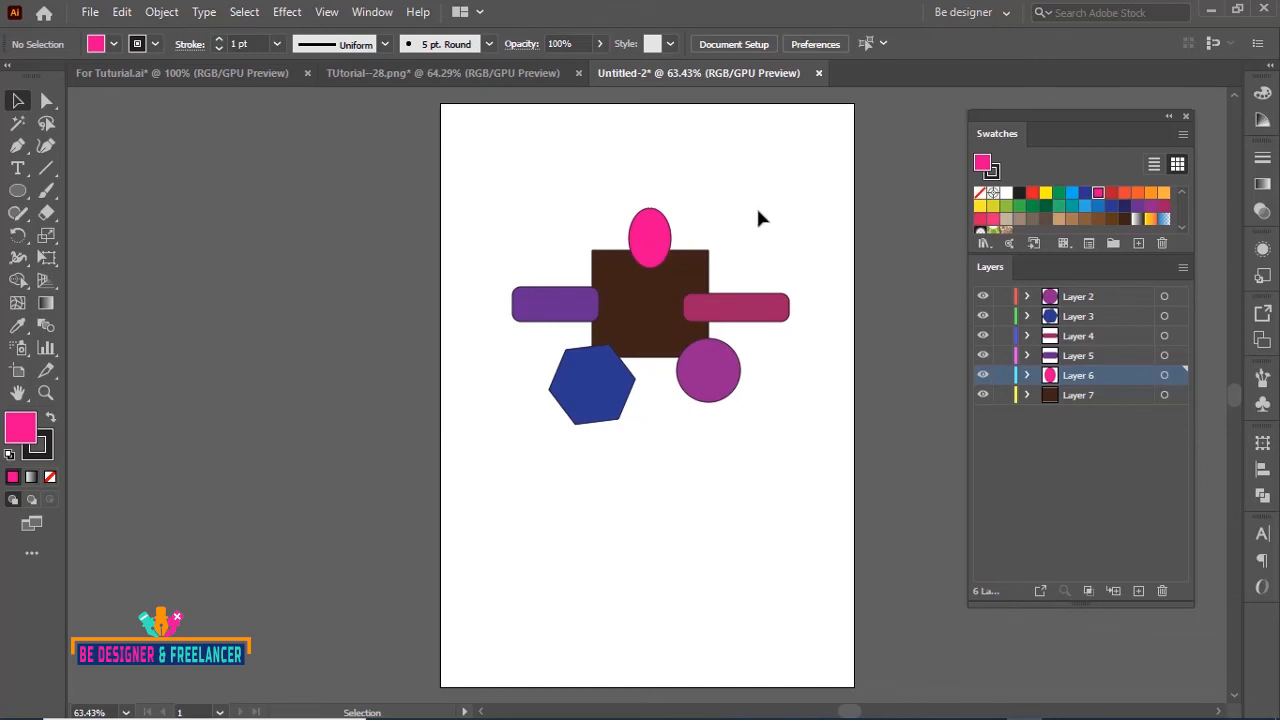
Compare Outline and Preview views of the whole document.
{"action": "key", "text": "ctrl+y"}
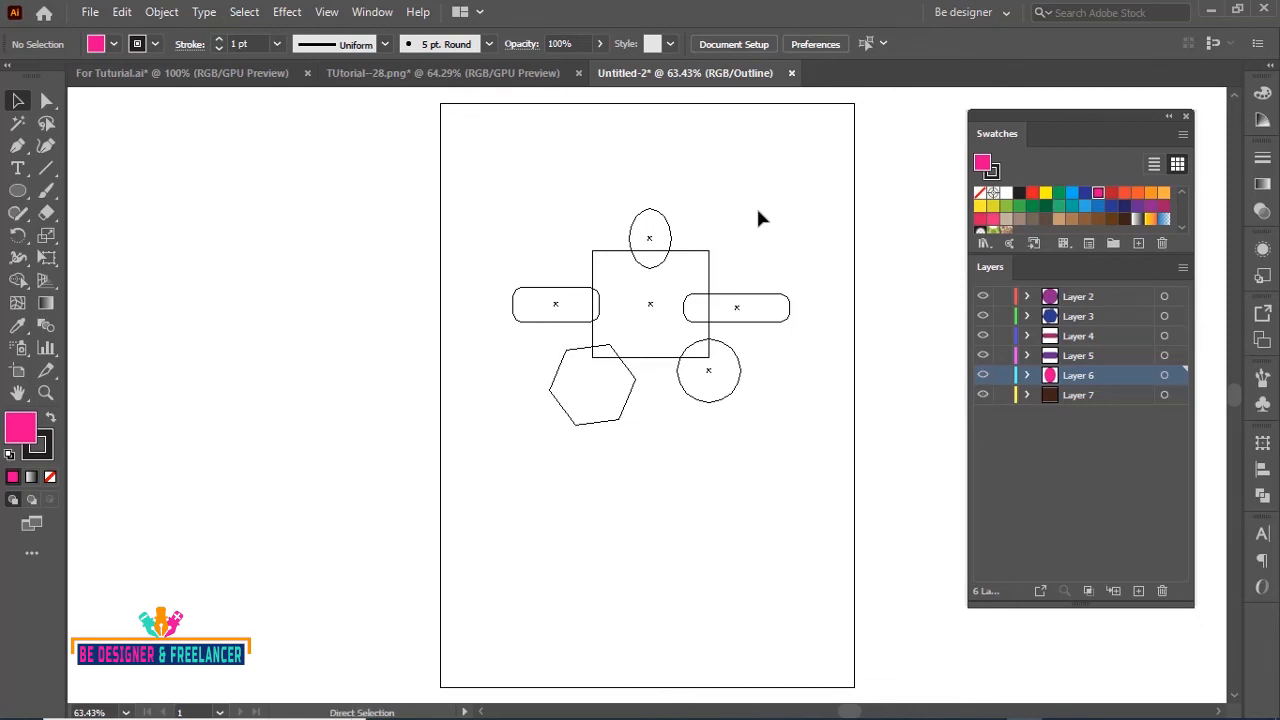
{"action": "key", "text": "ctrl+y"}
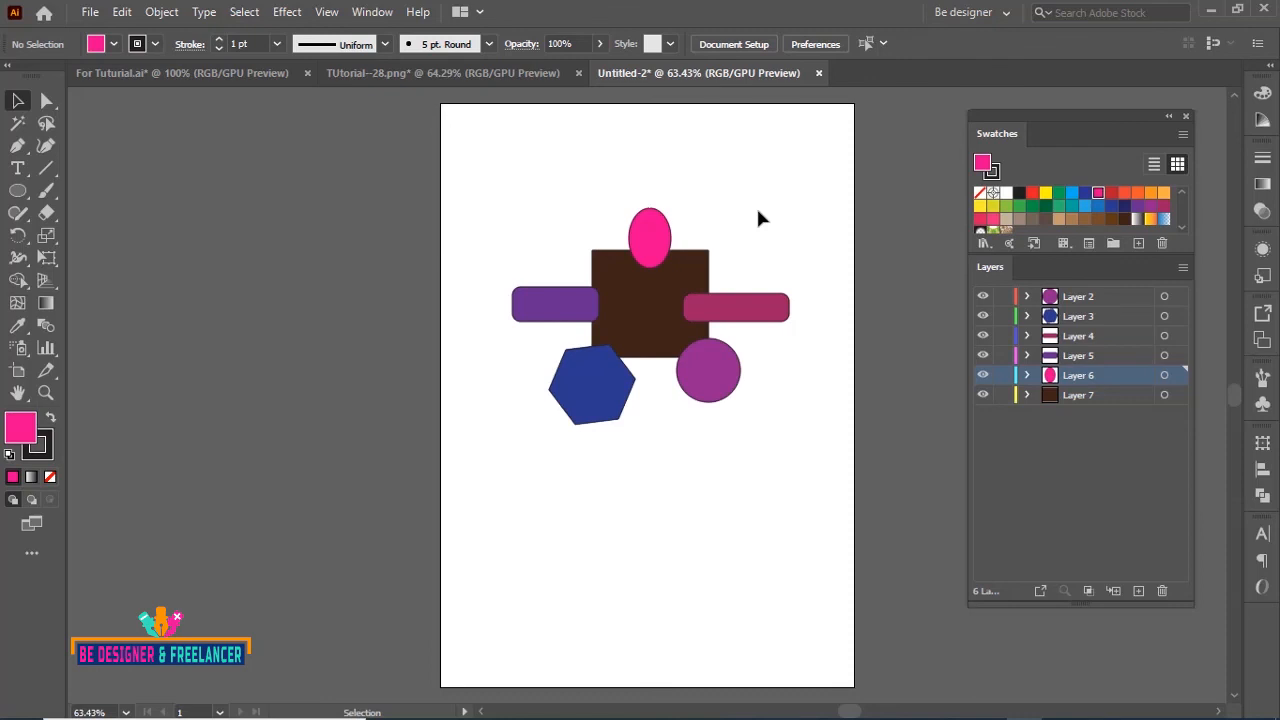
{"action": "key", "text": "ctrl+z"}
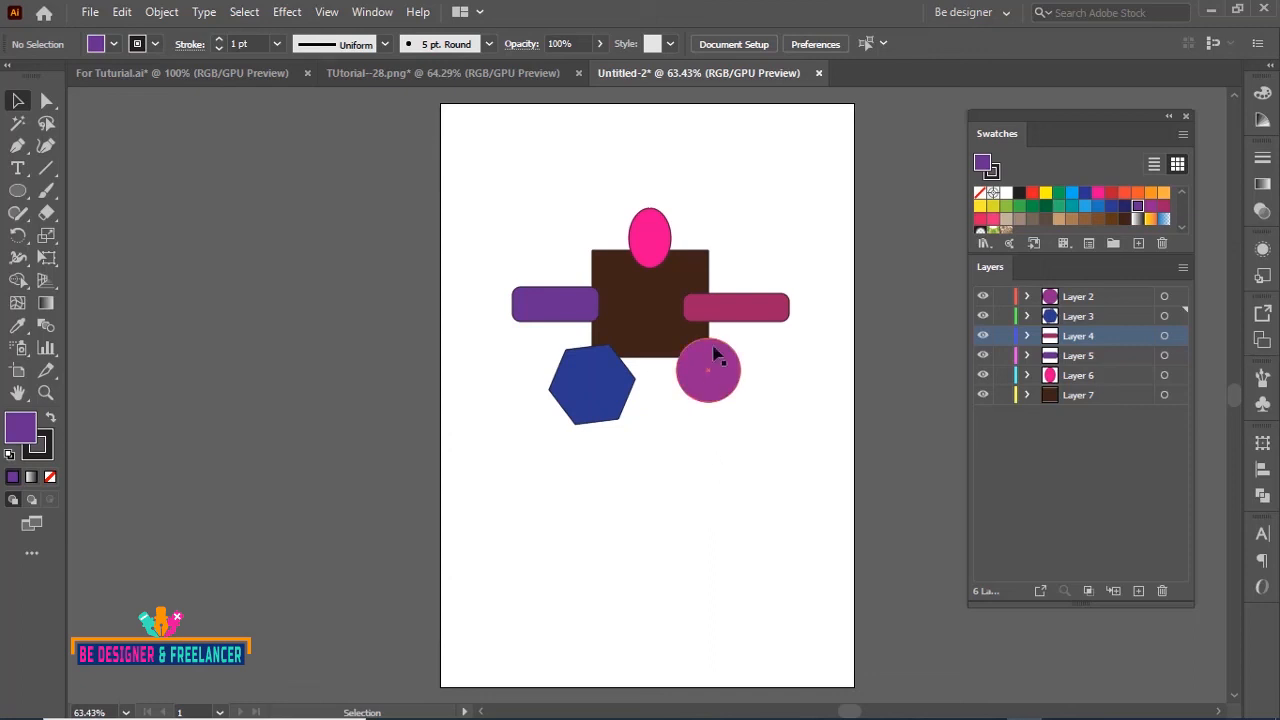
Group the purple and crimson rounded rectangles from Layer 5 and Layer 4.
{"action": "left_click", "coordinate": [751, 307]}
{"action": "left_click", "coordinate": [576, 311], "text": "shift"}
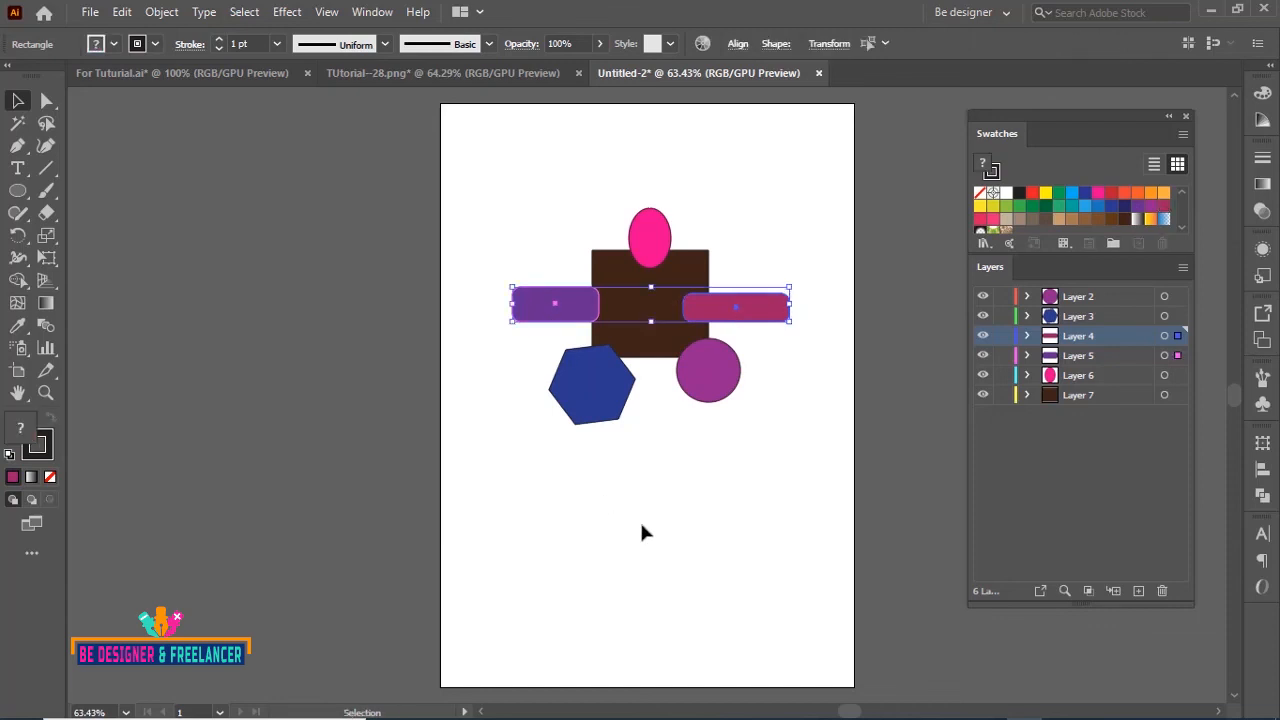
{"action": "left_click", "coordinate": [750, 520]}
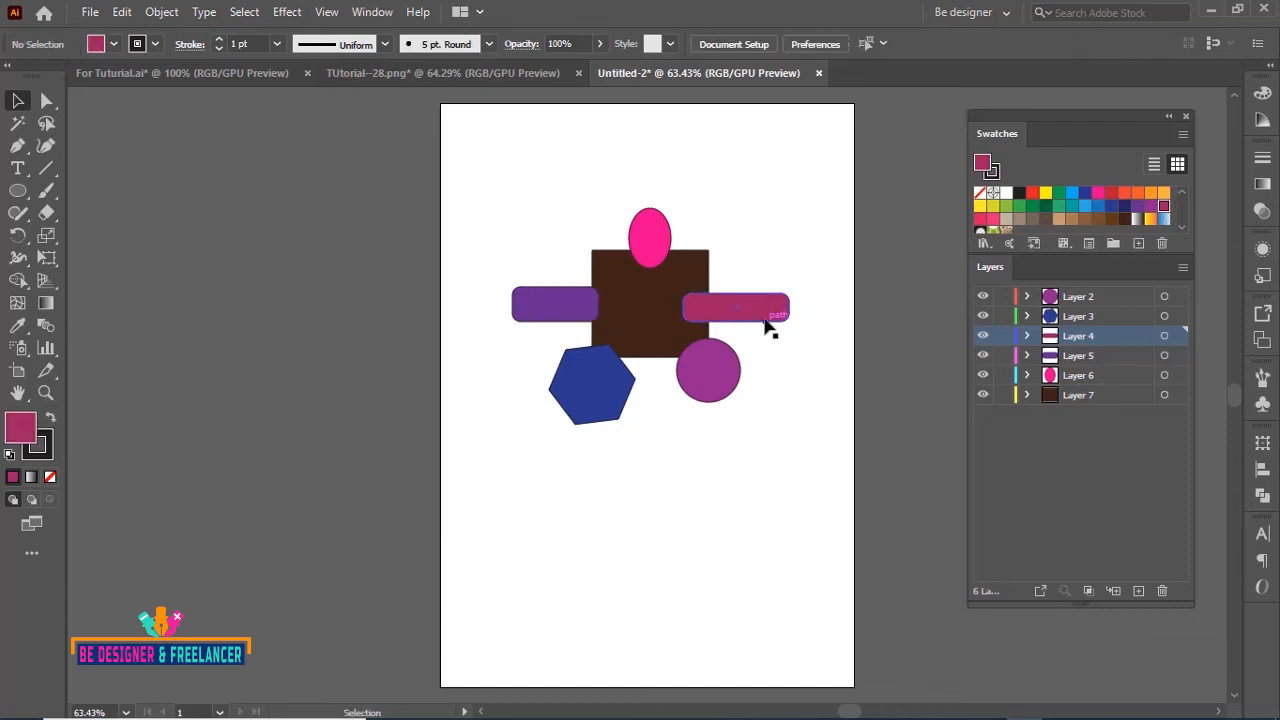
{"action": "left_click", "coordinate": [765, 313]}
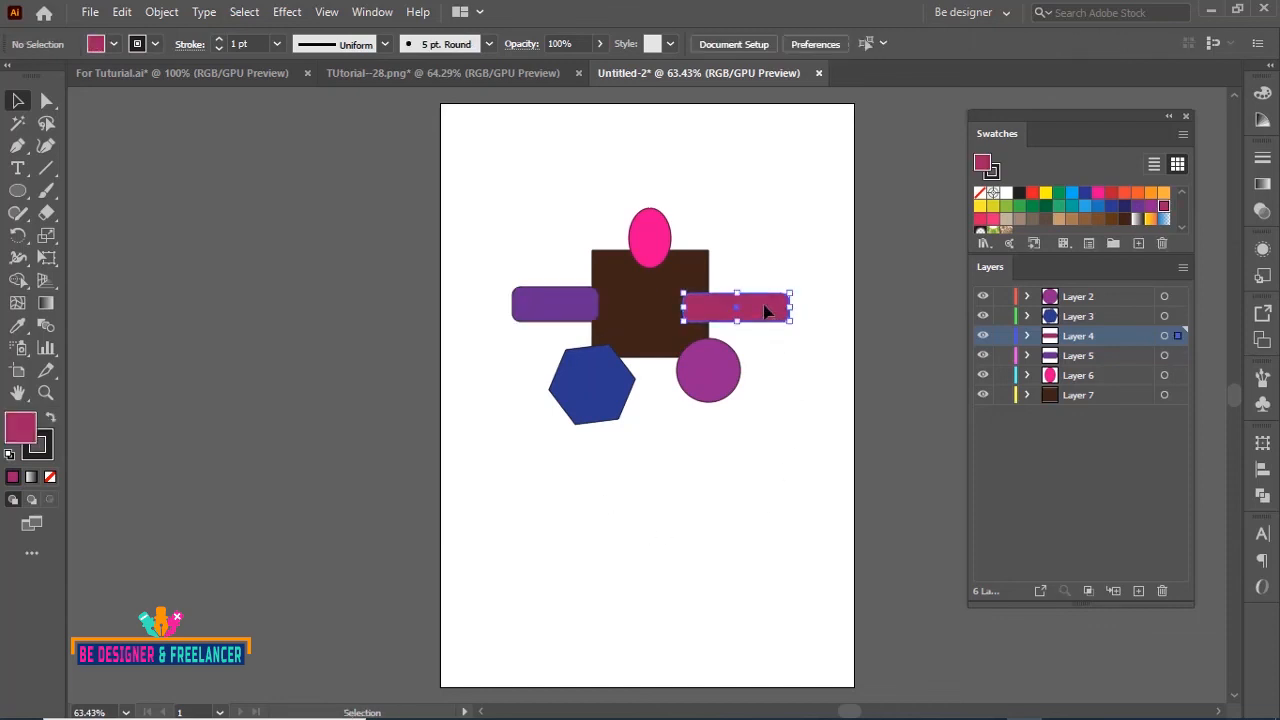
{"action": "left_click", "coordinate": [558, 305], "text": "shift"}
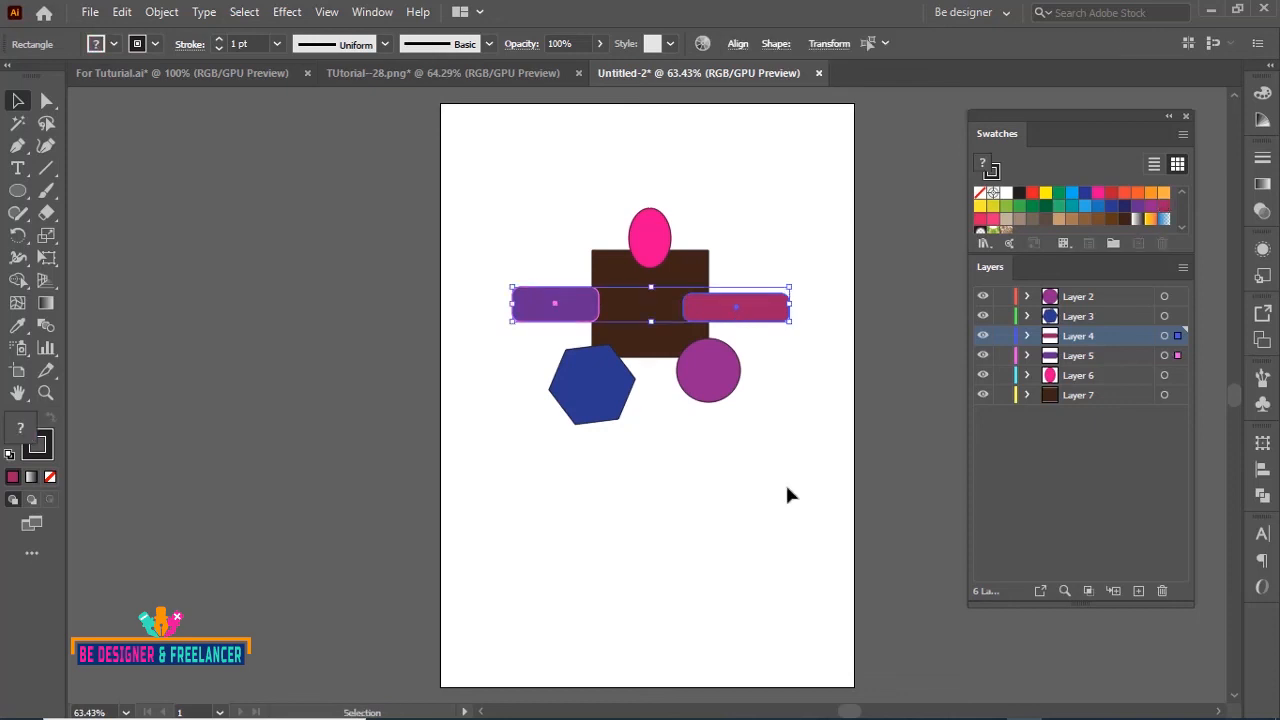
{"action": "key", "text": "a"}
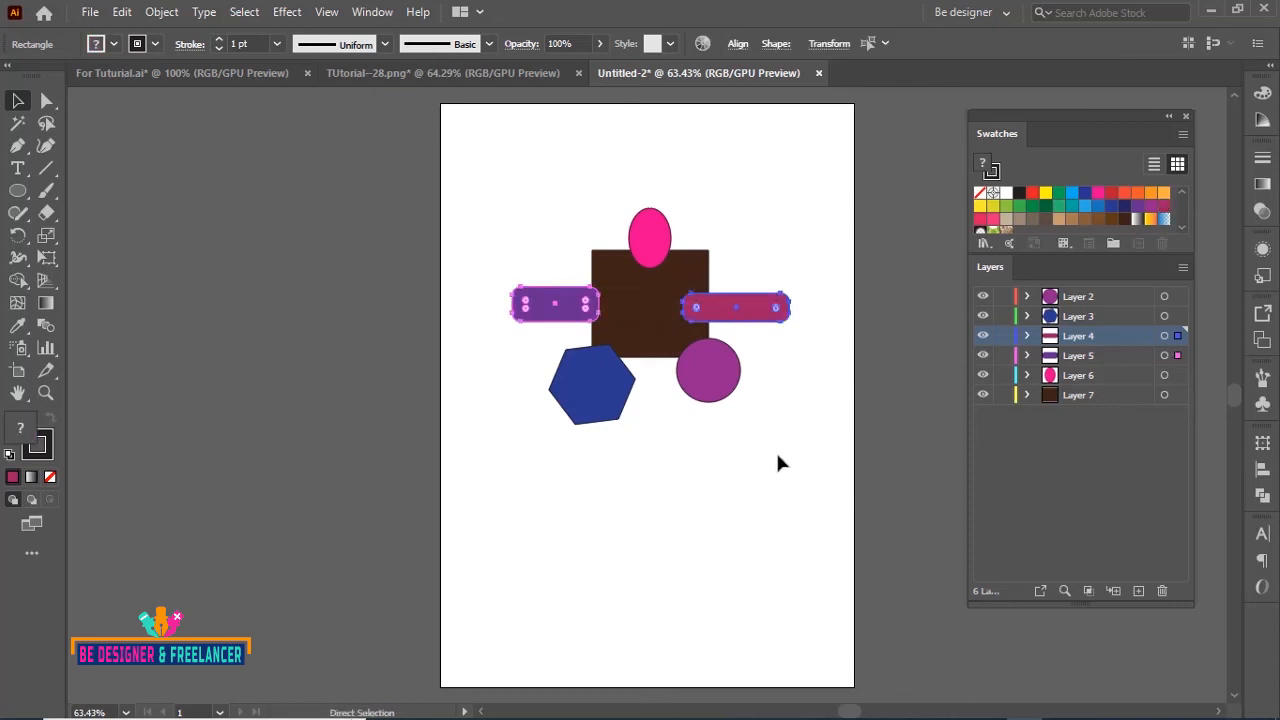
{"action": "key", "text": "v"}
{"action": "key", "text": "ctrl+g"}
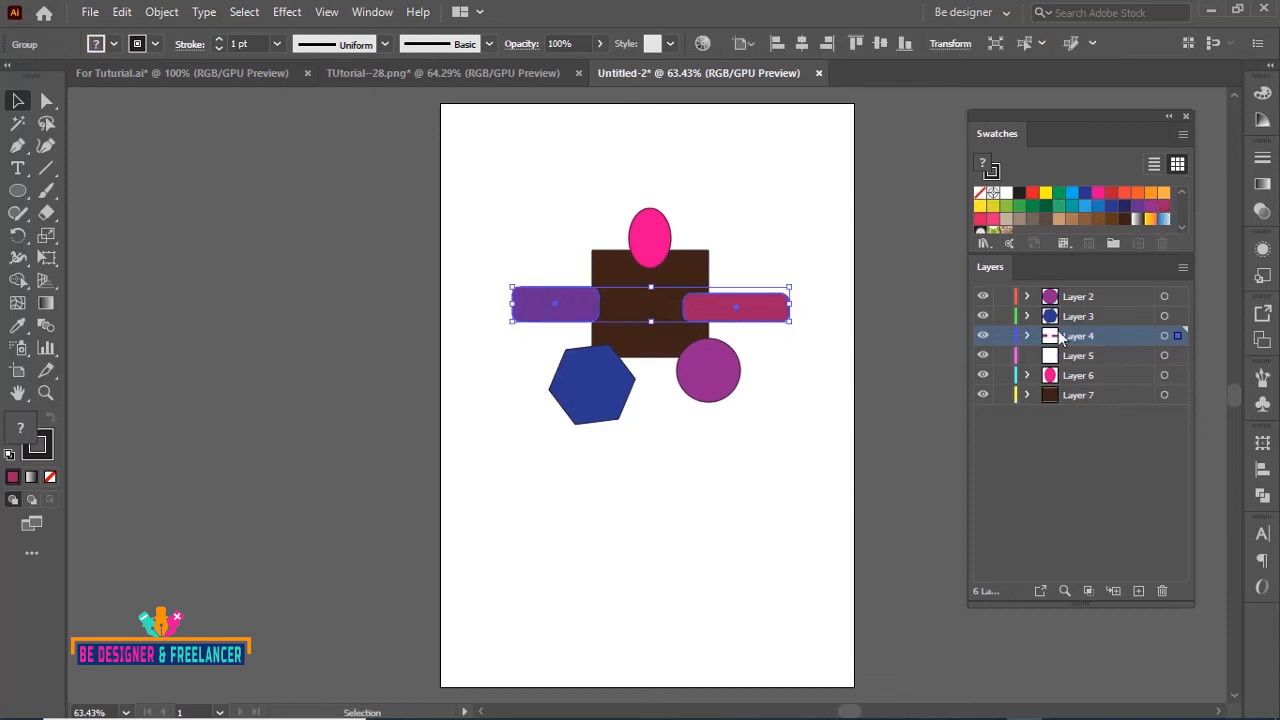
Hide and reshow Layer 4 to check the grouped bars, and rename the layer 5.
{"action": "left_click", "coordinate": [983, 337]}
{"action": "left_click", "coordinate": [983, 337]}
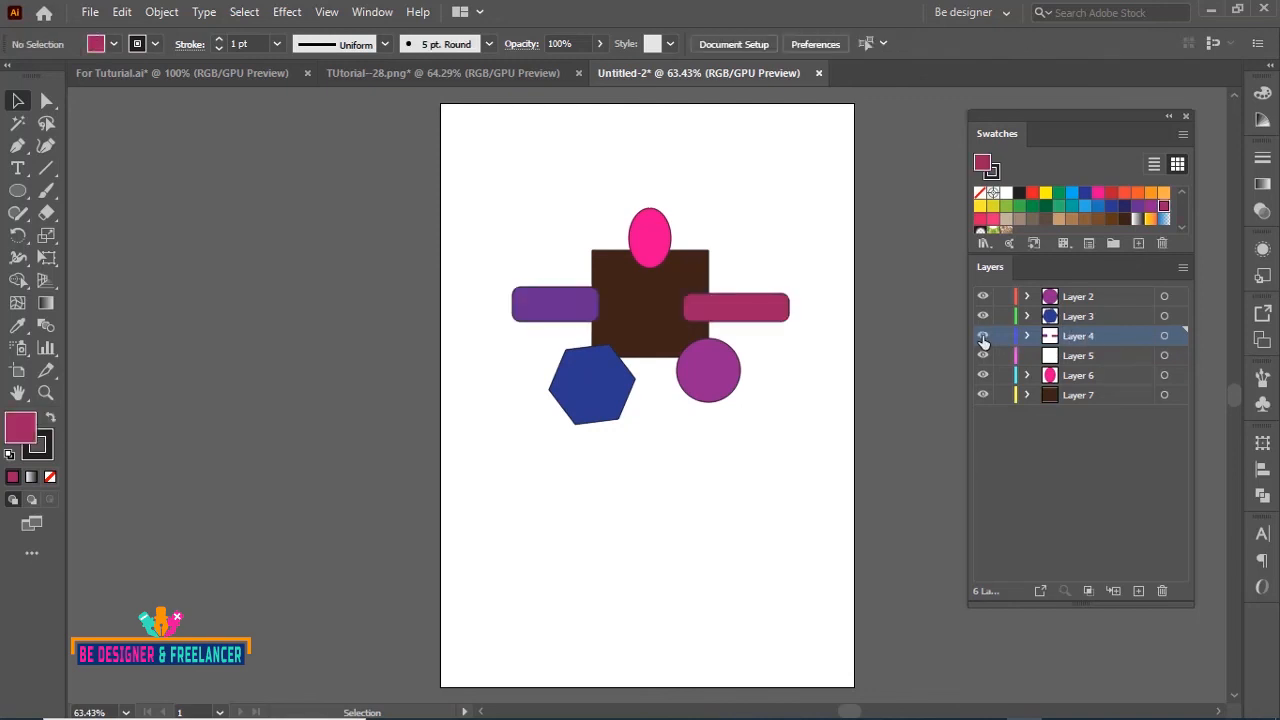
{"action": "double_click", "coordinate": [1077, 337]}
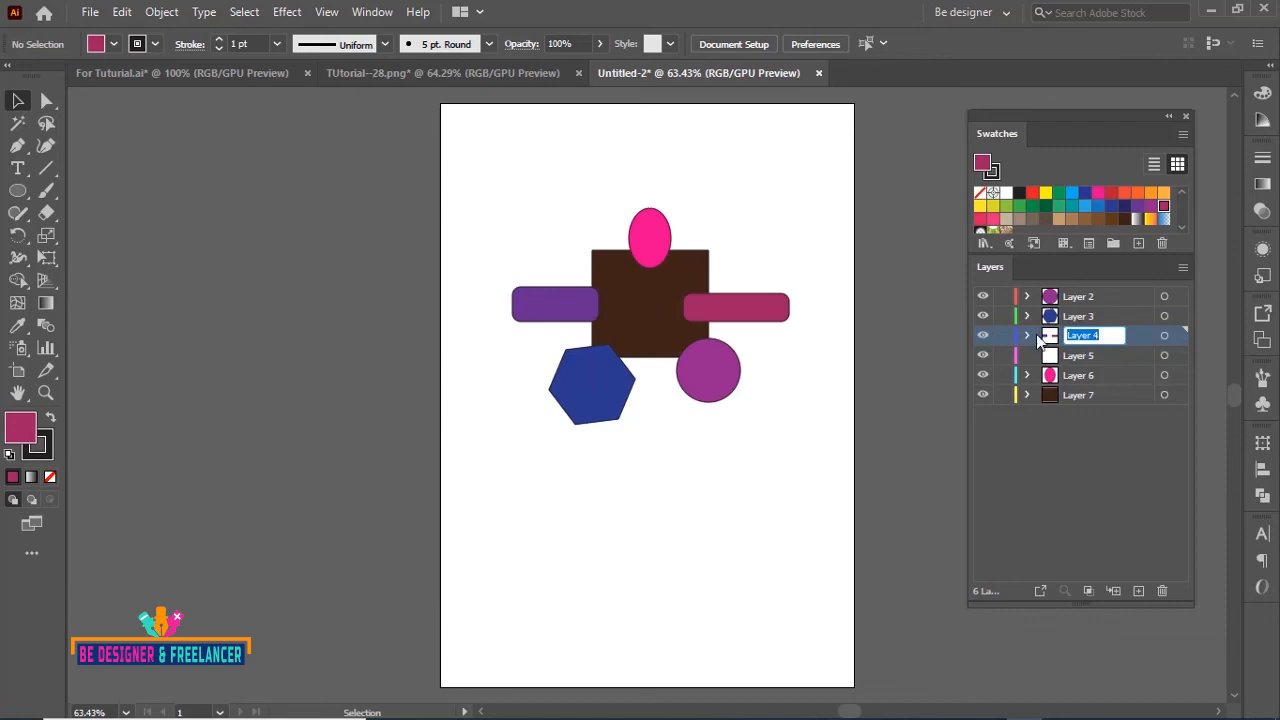
{"action": "type", "text": "5"}
{"action": "left_click", "coordinate": [1109, 509]}
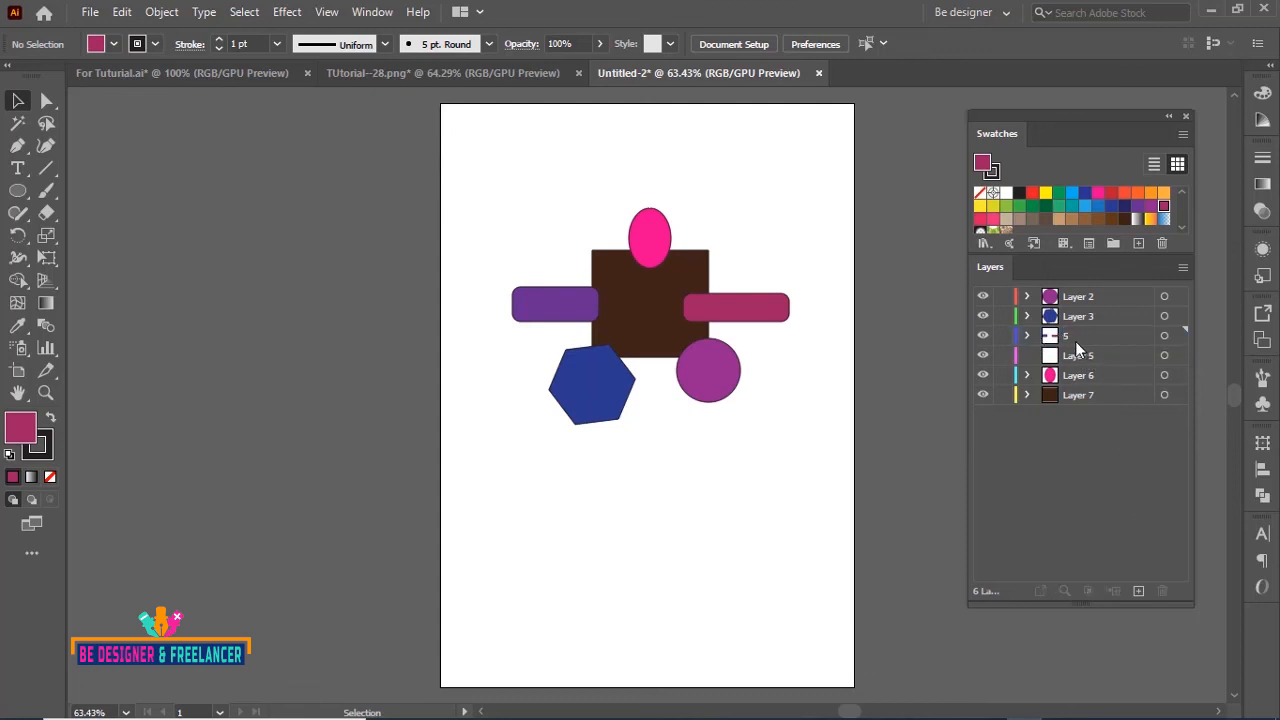
Toggle the visibility of the layer named 5 off and on twice to check its contents.
{"action": "left_click", "coordinate": [987, 337]}
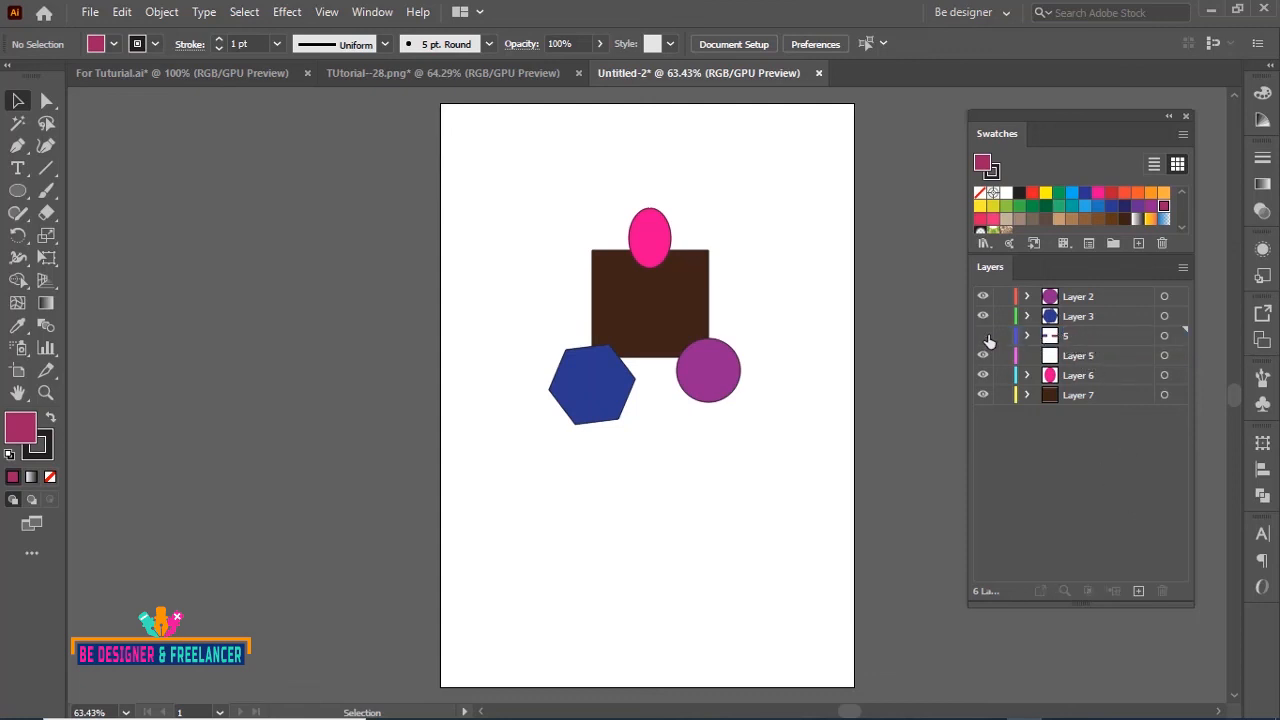
{"action": "left_click", "coordinate": [987, 337]}
{"action": "left_click", "coordinate": [987, 337]}
{"action": "left_click", "coordinate": [987, 337]}
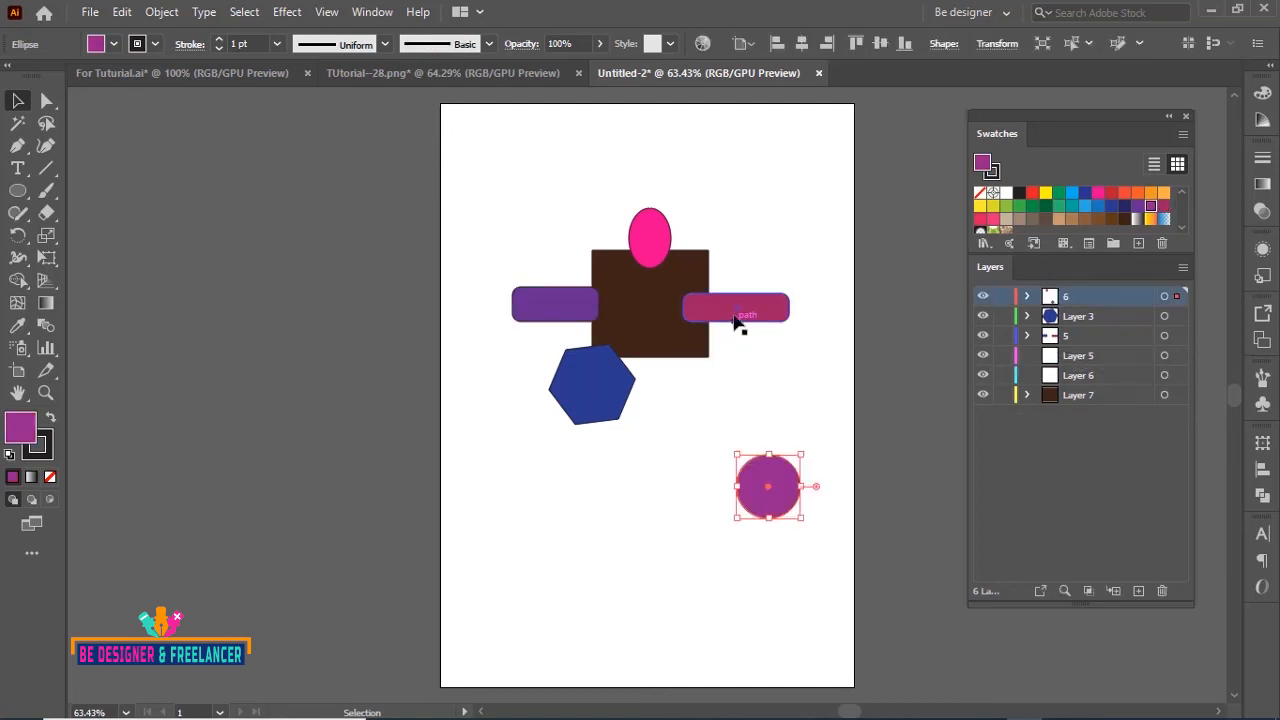
Move the grouped rounded rectangles above the ellipse and back over the brown rectangle, and ungroup them.
{"action": "left_click", "coordinate": [745, 312]}
{"action": "left_click_drag", "start_coordinate": [747, 312], "coordinate": [708, 170]}
{"action": "left_click_drag", "start_coordinate": [722, 174], "coordinate": [744, 305]}
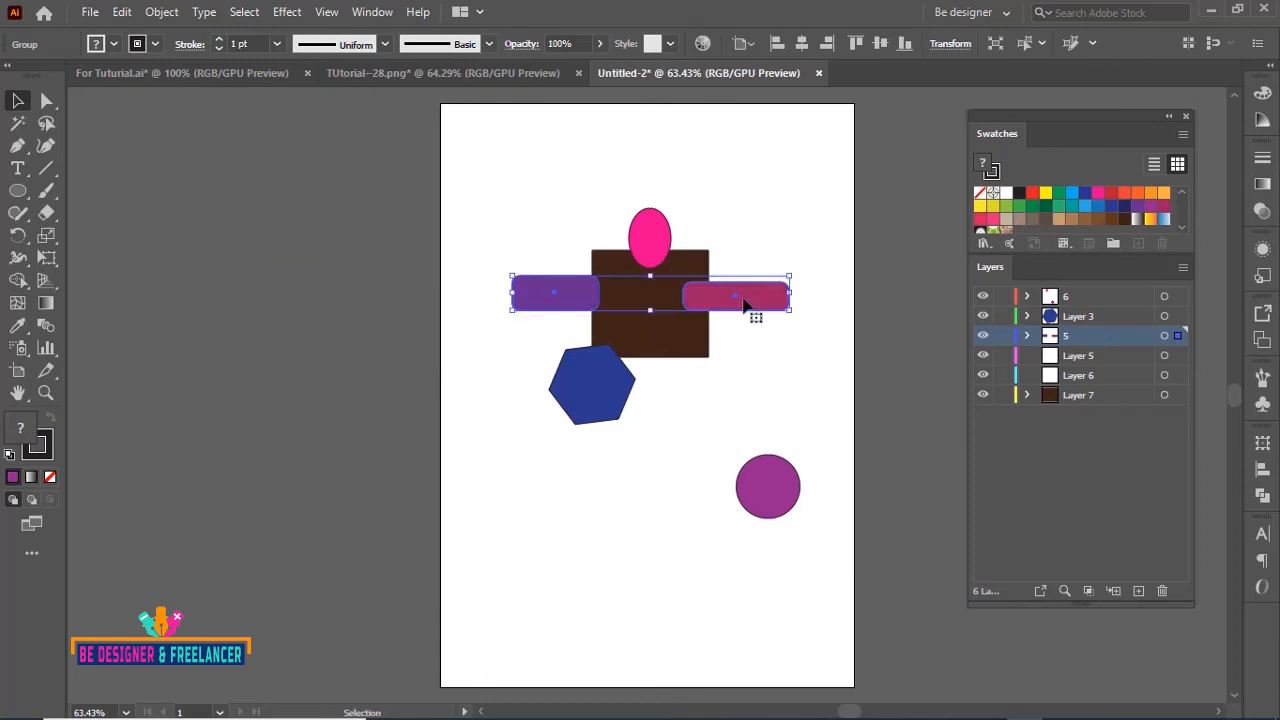
{"action": "right_click", "coordinate": [743, 305]}
{"action": "left_click", "coordinate": [800, 453]}
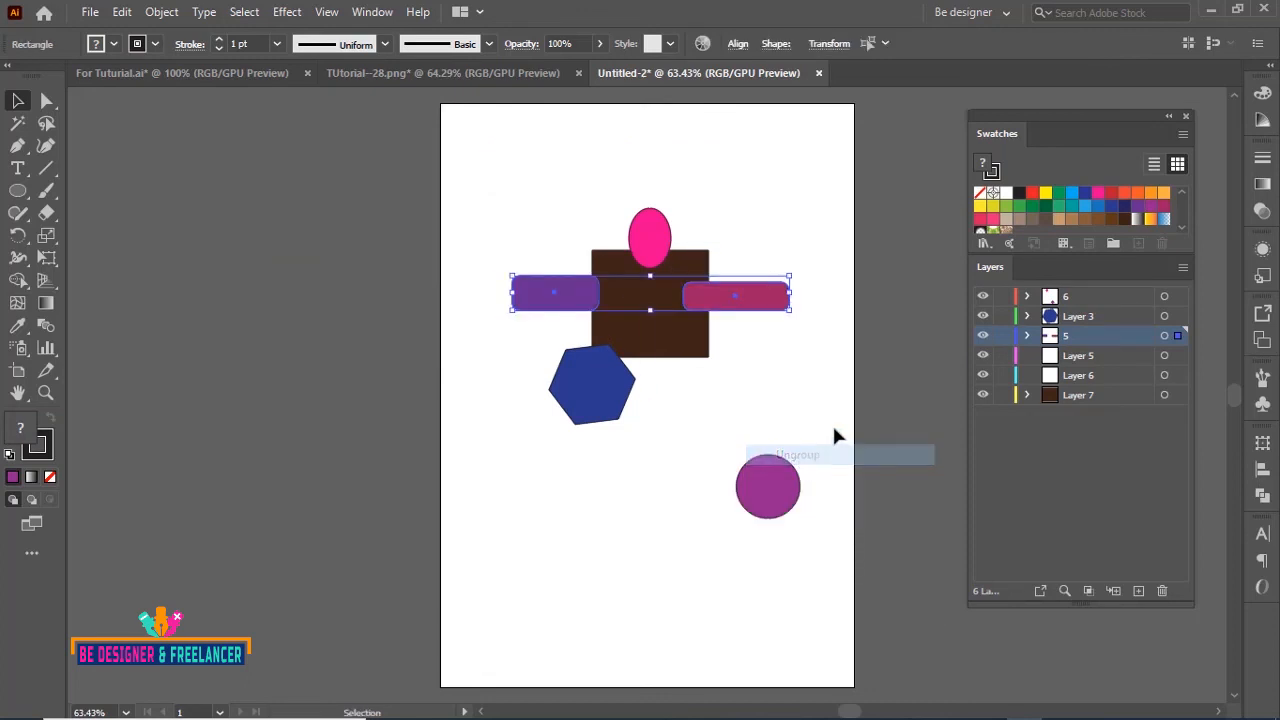
Move the crimson bar to the right and the purple bar to the upper left, both clear of the brown rectangle.
{"action": "left_click", "coordinate": [796, 370]}
{"action": "left_click_drag", "start_coordinate": [740, 296], "coordinate": [812, 418]}
{"action": "left_click_drag", "start_coordinate": [565, 300], "coordinate": [507, 277]}
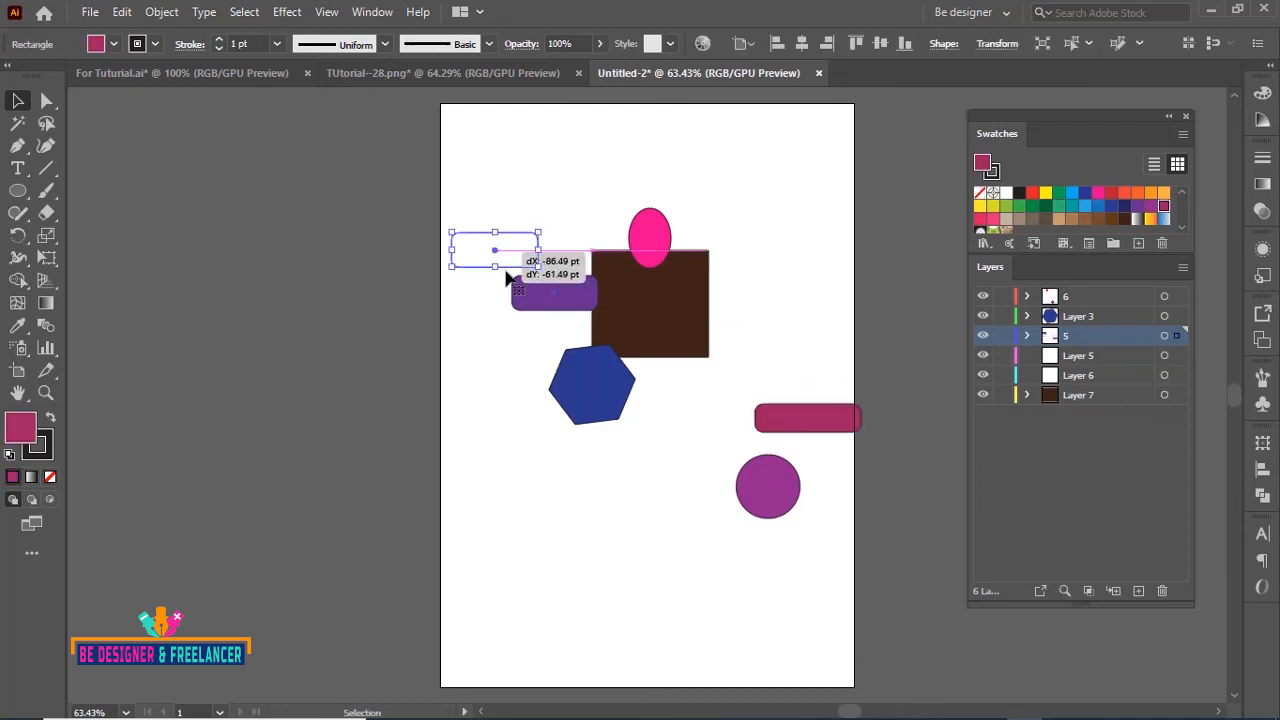
{"action": "left_click_drag", "start_coordinate": [811, 434], "coordinate": [778, 340]}
{"action": "left_click", "coordinate": [764, 219]}
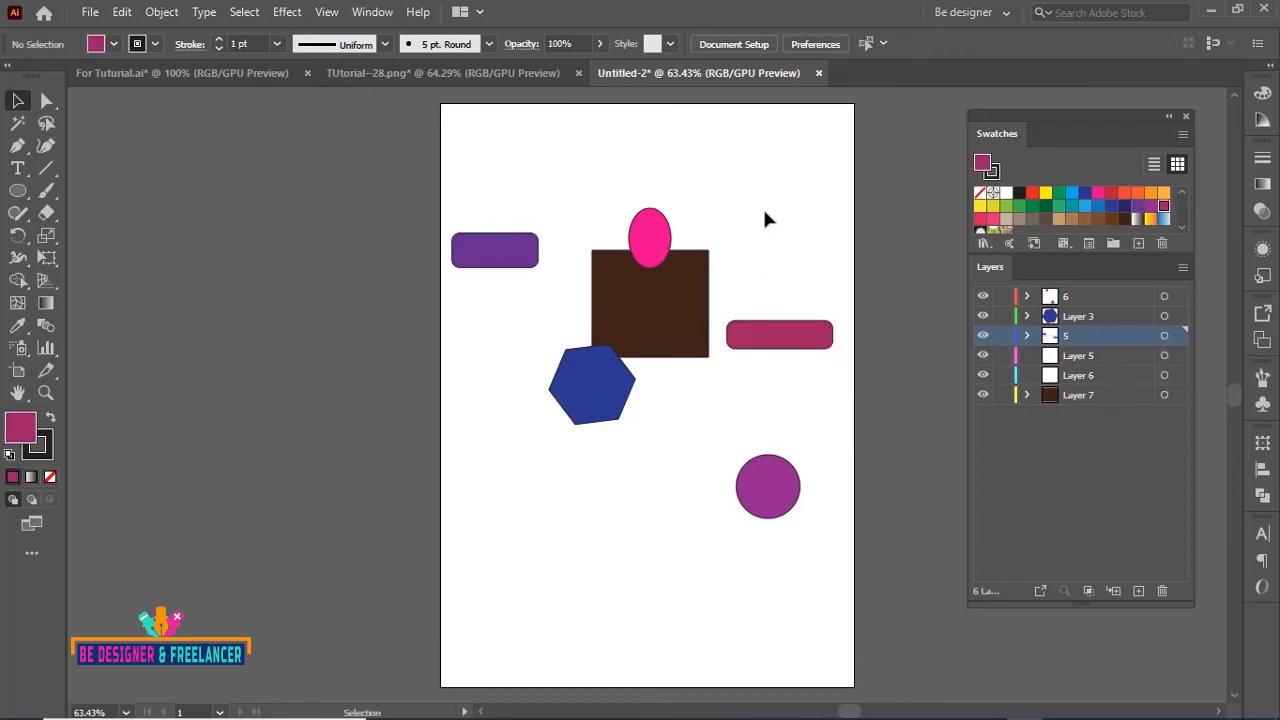